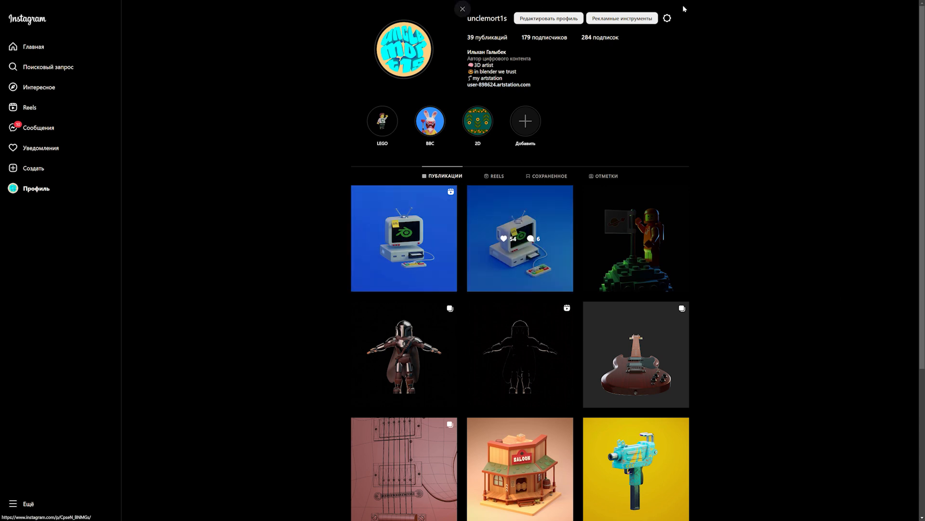
Open the post showing the retro computer render on the Instagram profile
{"action": "left_click", "coordinate": [489, 204]}
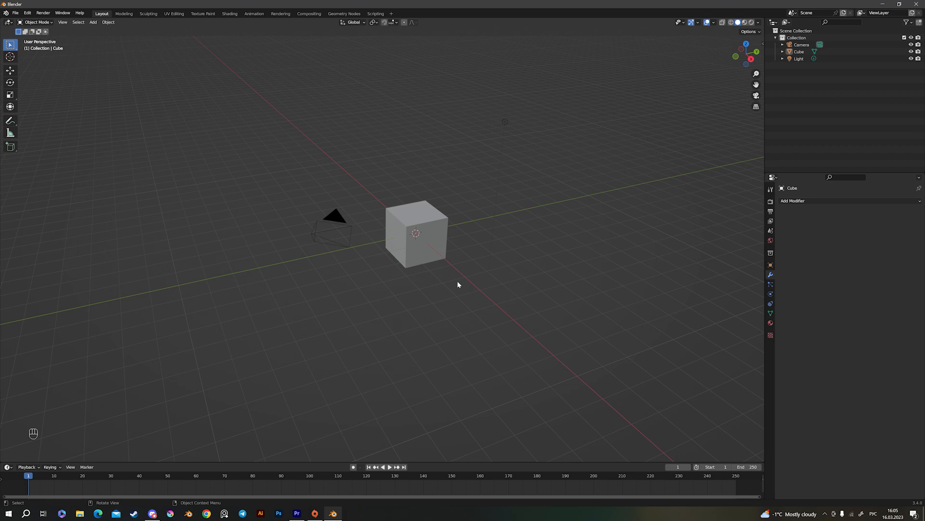
{"action": "key", "text": "a"}
{"action": "key", "text": "d"}
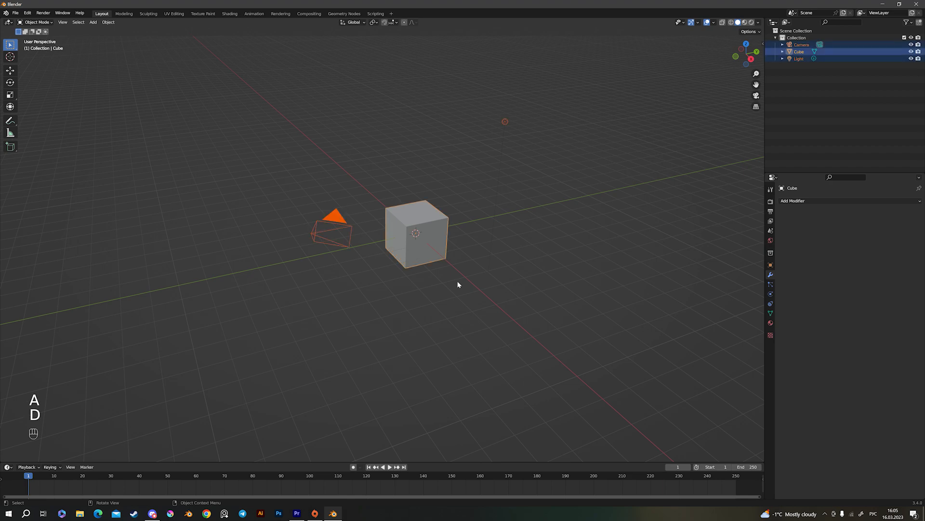
{"action": "left_click", "coordinate": [398, 266]}
{"action": "key", "text": "w"}
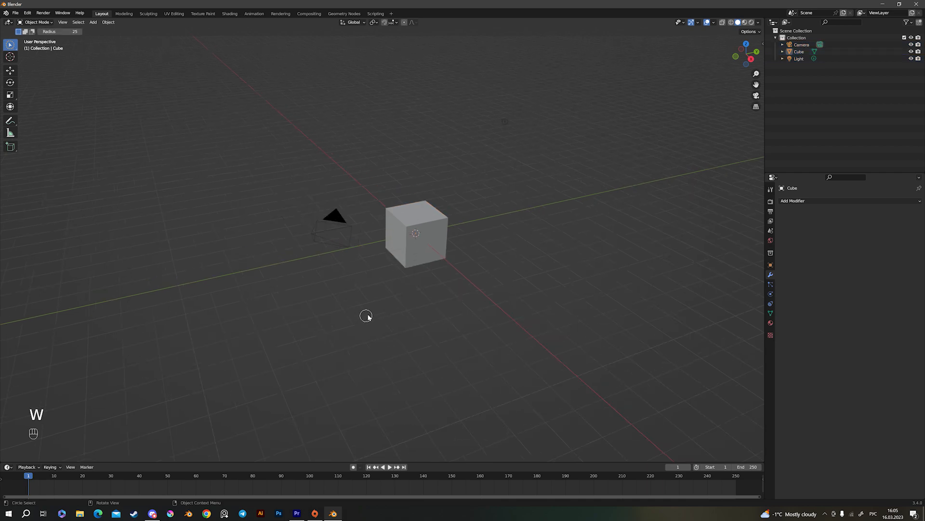
{"action": "key", "text": "a"}
{"action": "key", "text": "s"}
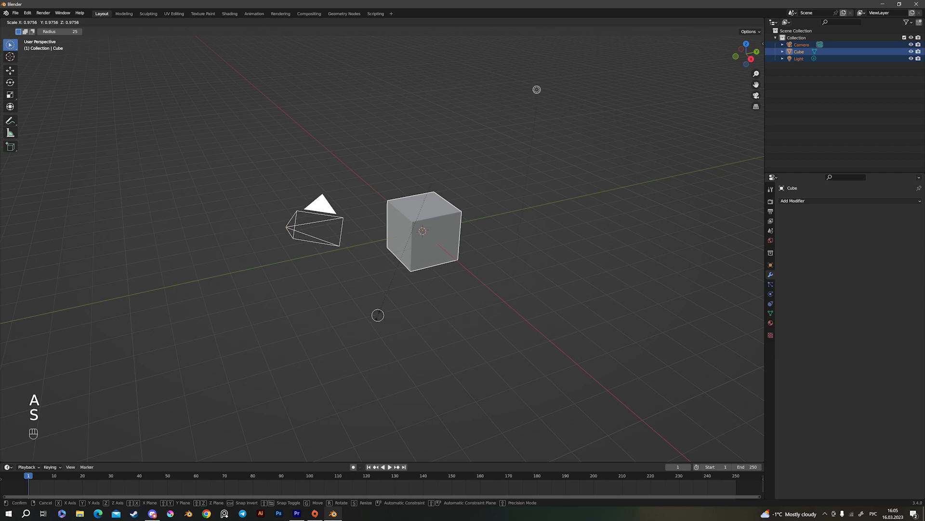
{"action": "right_click", "coordinate": [406, 321]}
{"action": "key", "text": "d"}
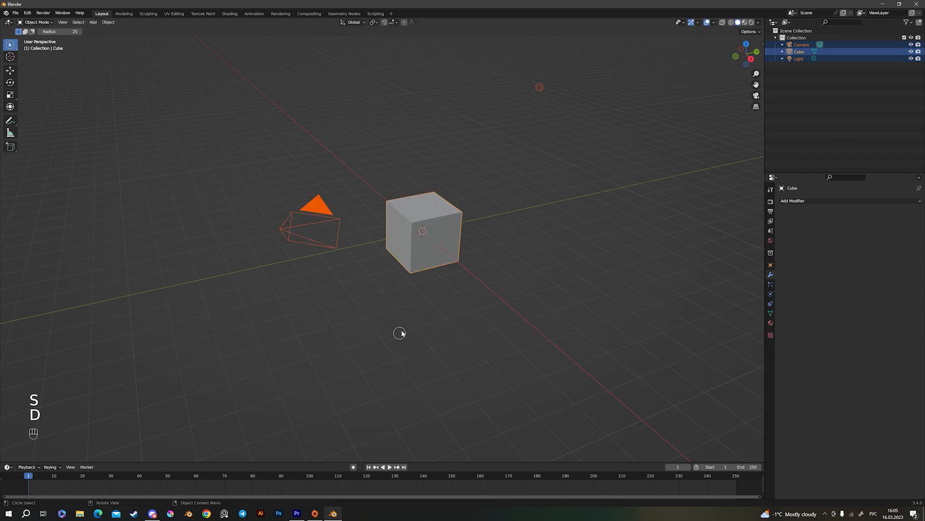
{"action": "scroll", "coordinate": [403, 281], "scroll_direction": "down", "scroll_amount": 4}
{"action": "scroll", "coordinate": [402, 280], "scroll_direction": "up", "scroll_amount": 3}
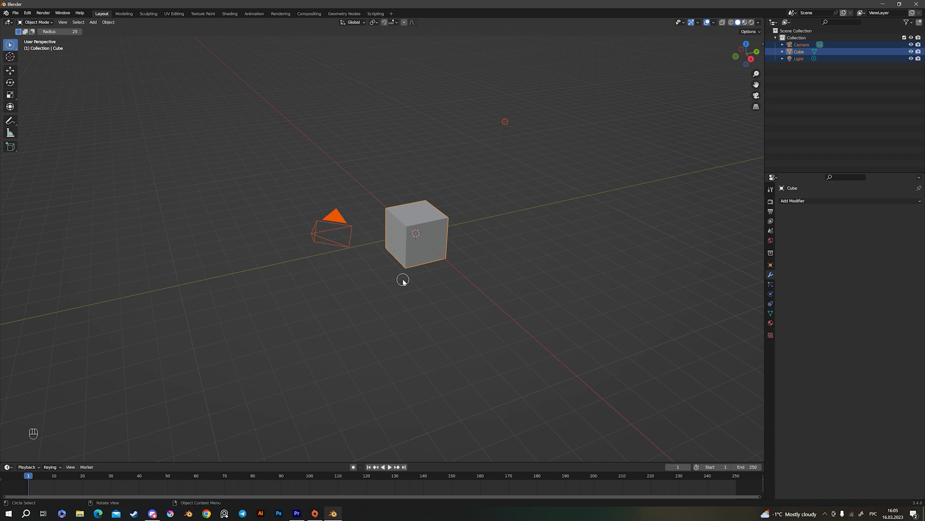
{"action": "key", "text": "alt+a"}
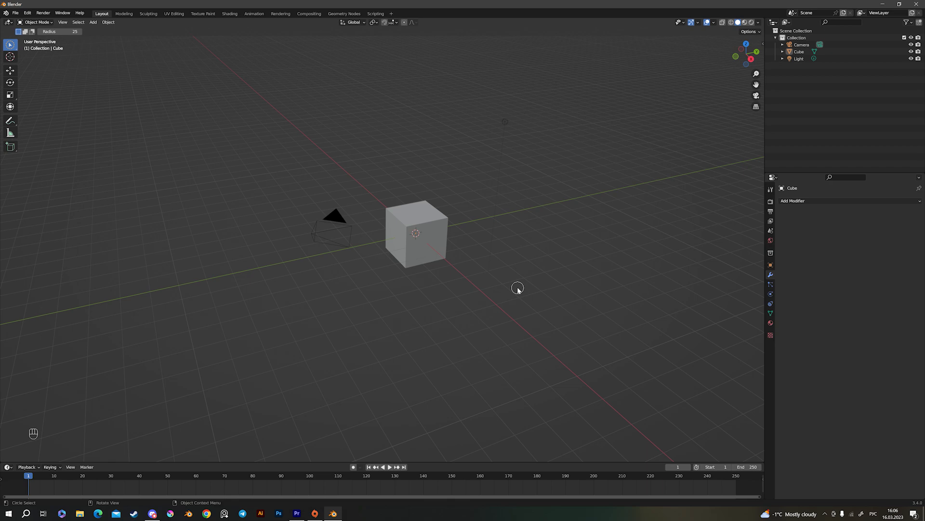
{"action": "key", "text": "w"}
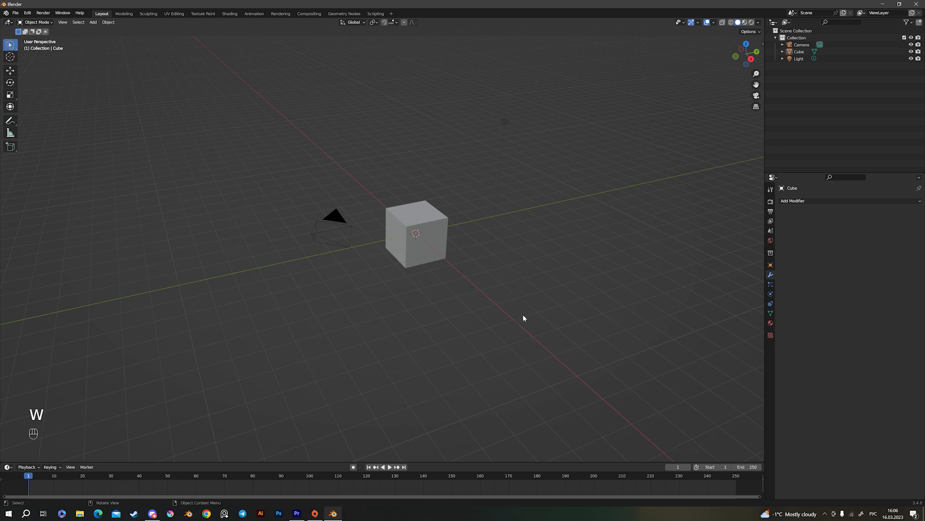
{"action": "key", "text": "alt"}
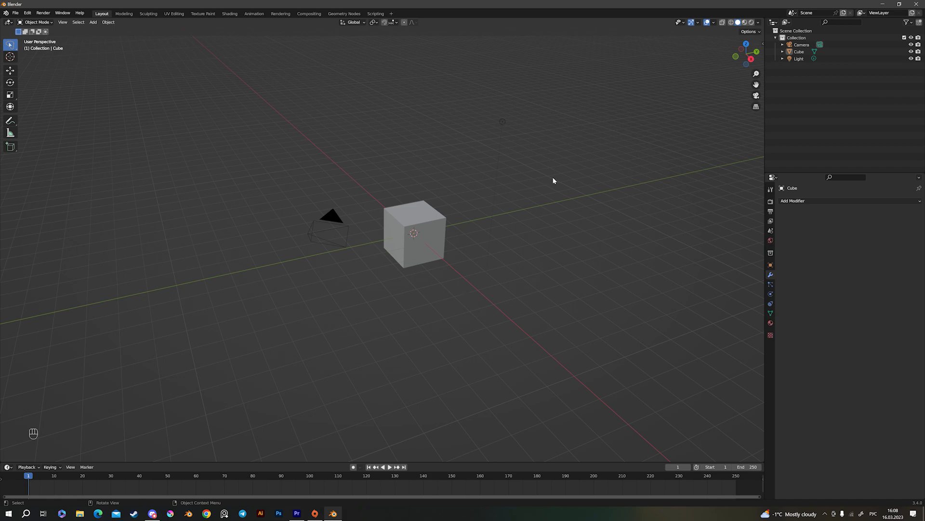
Delete the default camera, cube and light from the scene
{"action": "left_click_drag", "start_coordinate": [237, 138], "coordinate": [559, 303]}
{"action": "key", "text": "w"}
{"action": "key", "text": "w"}
{"action": "left_click_drag", "start_coordinate": [159, 86], "coordinate": [594, 377]}
{"action": "key", "text": "Delete"}
Add comp ref1.png from the ВЕРИ НЬЮ БЛЕНДЕР documents folder as a reference image aligned to the front view
{"action": "scroll", "coordinate": [481, 268], "scroll_direction": "up", "scroll_amount": 4}
{"action": "middle_click_drag", "start_coordinate": [459, 261], "coordinate": [331, 318], "text": "shift"}
{"action": "key", "text": "KP_1"}
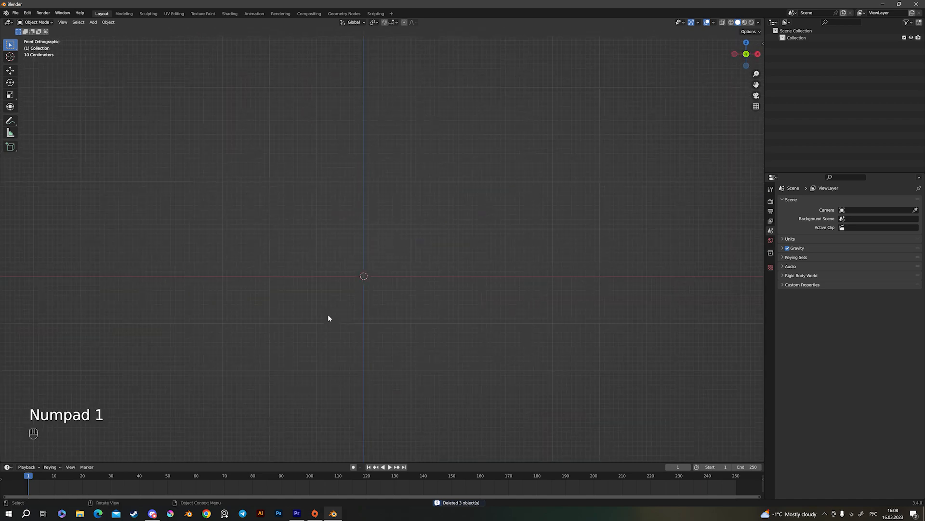
{"action": "key", "text": "shift+a"}
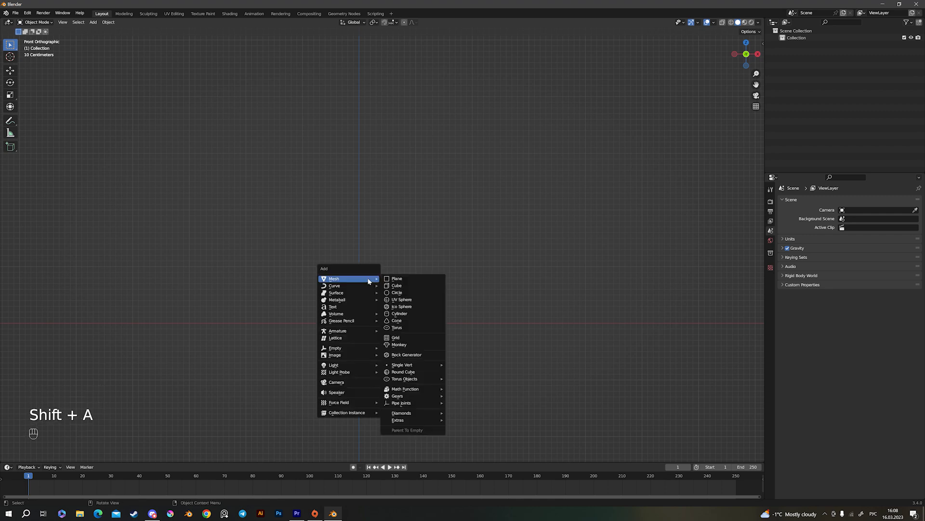
{"action": "mouse_move", "coordinate": [357, 355]}
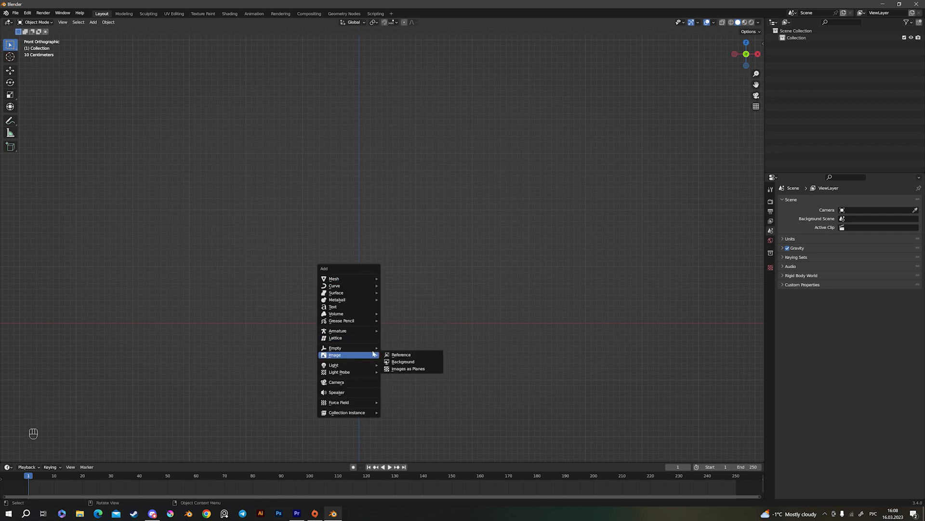
{"action": "left_click", "coordinate": [407, 356]}
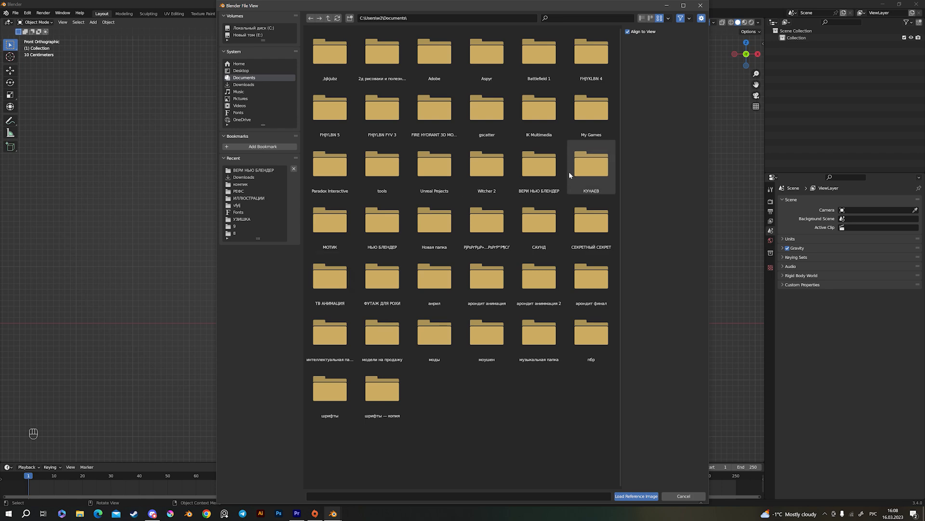
{"action": "double_click", "coordinate": [545, 181]}
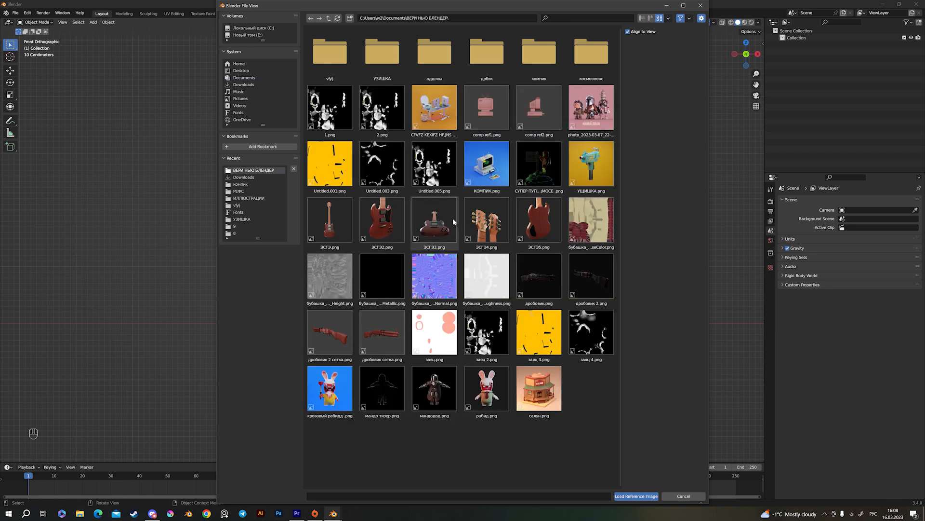
{"action": "double_click", "coordinate": [487, 110]}
Move the front reference image back along the Y axis by about 13.4 m
{"action": "scroll", "coordinate": [403, 278], "scroll_direction": "down", "scroll_amount": 3}
{"action": "middle_click_drag", "start_coordinate": [454, 265], "coordinate": [444, 301]}
{"action": "key", "text": "g"}
{"action": "key", "text": "y"}
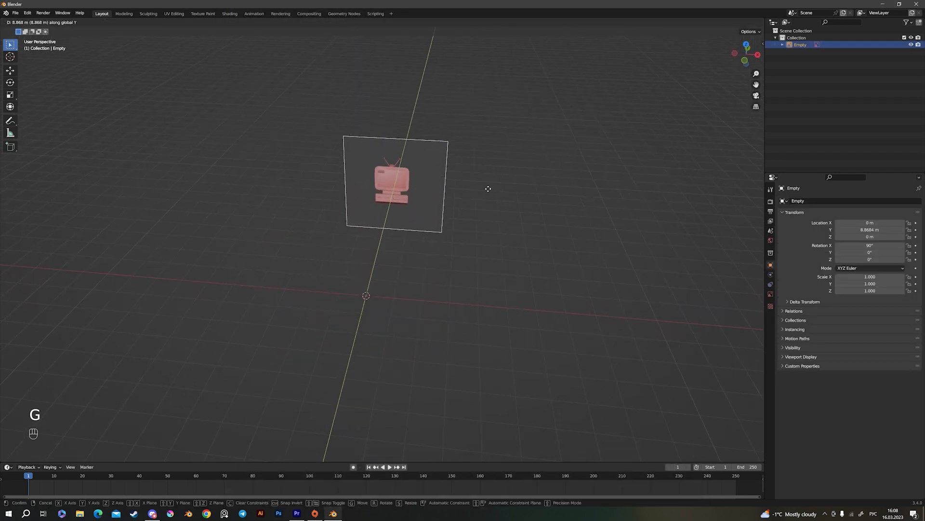
{"action": "left_click", "coordinate": [427, 237]}
Add comp ref2.png as a second reference image aligned to the front view
{"action": "key", "text": "KP_1"}
{"action": "key", "text": "shift+a"}
{"action": "mouse_move", "coordinate": [388, 268]}
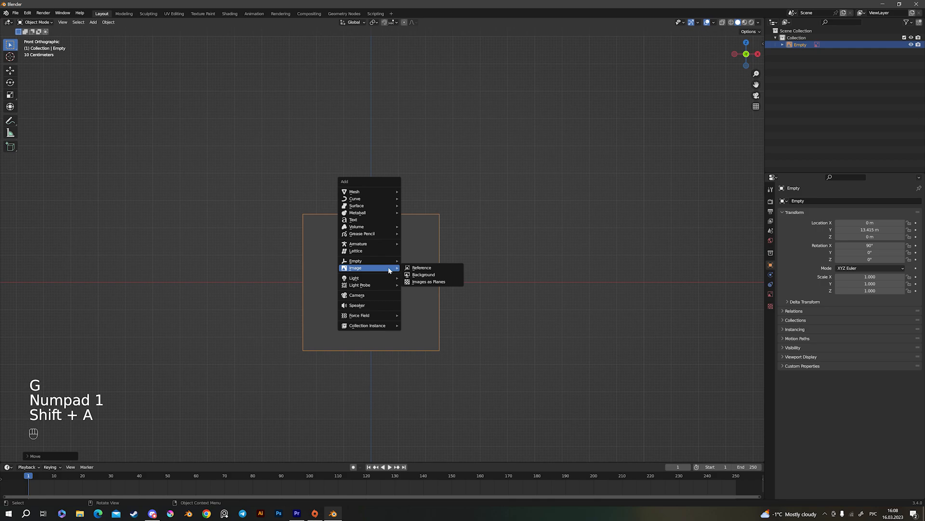
{"action": "left_click", "coordinate": [422, 268]}
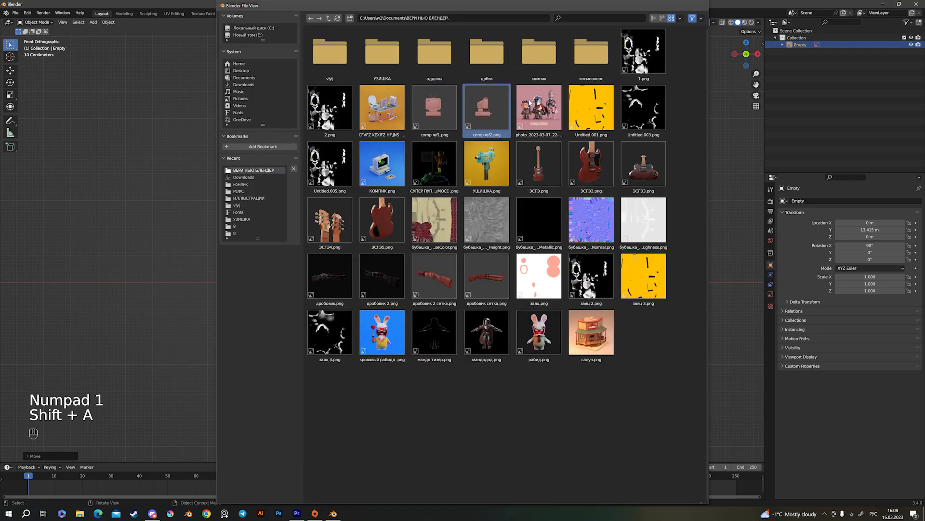
{"action": "double_click", "coordinate": [486, 109]}
{"action": "middle_click_drag", "start_coordinate": [450, 291], "coordinate": [483, 305]}
{"action": "key", "text": "r"}
{"action": "type", "text": "z180"}
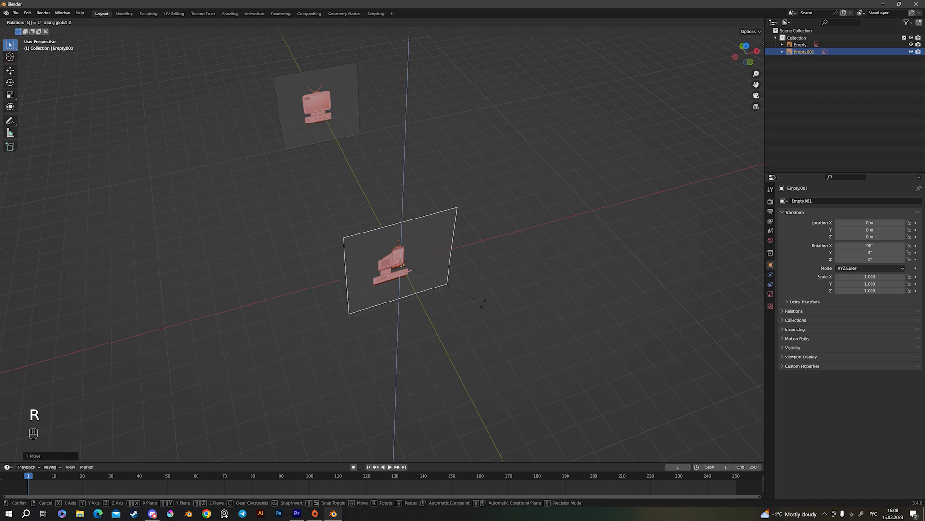
{"action": "right_click", "coordinate": [484, 302]}
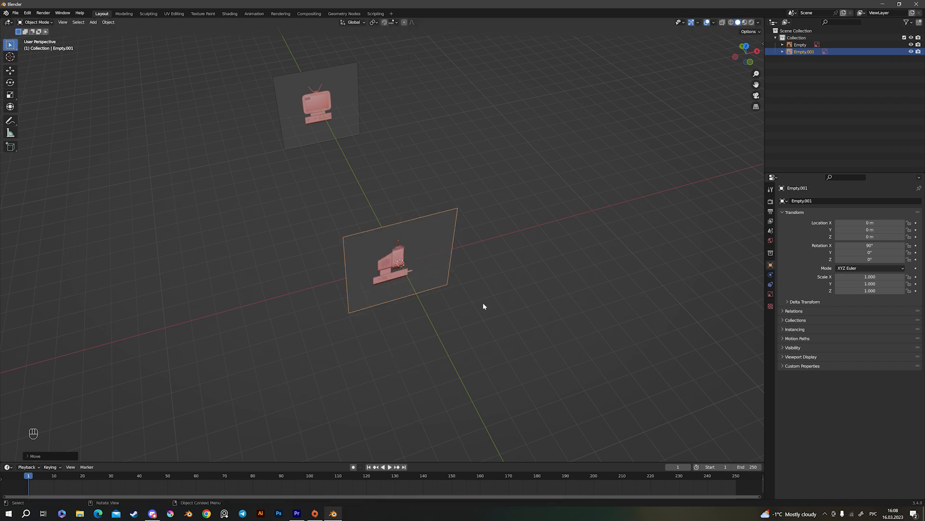
Rotate the comp ref2.png image 270° about the Z axis and move it away from the origin along negative X
{"action": "scroll", "coordinate": [483, 306], "scroll_direction": "up", "scroll_amount": 1}
{"action": "type", "text": "rz"}
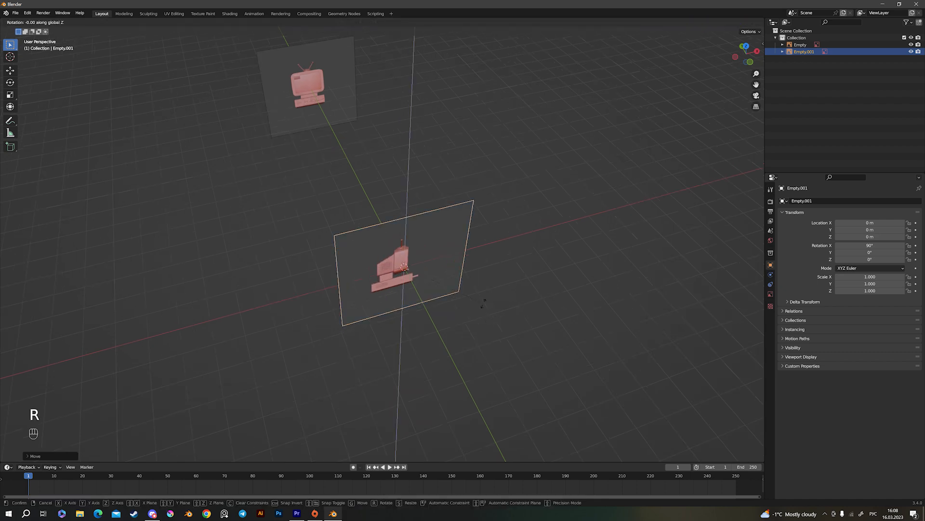
{"action": "type", "text": "270"}
{"action": "key", "text": "Return"}
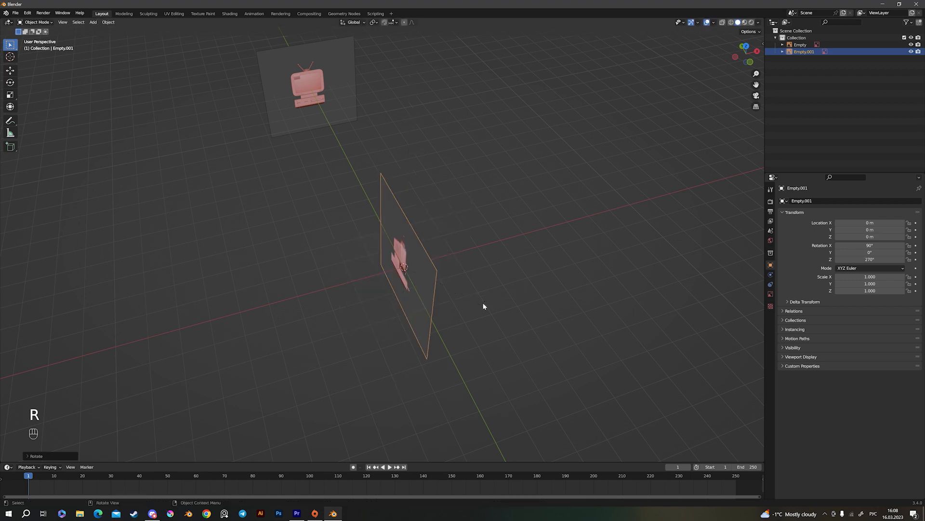
{"action": "scroll", "coordinate": [484, 306], "scroll_direction": "down", "scroll_amount": 2}
{"action": "key", "text": "g"}
{"action": "left_click", "coordinate": [285, 296]}
Enable opacity for the comp ref1.png reference image and lower it to about 0.49
{"action": "left_click", "coordinate": [328, 147]}
{"action": "left_click", "coordinate": [770, 293]}
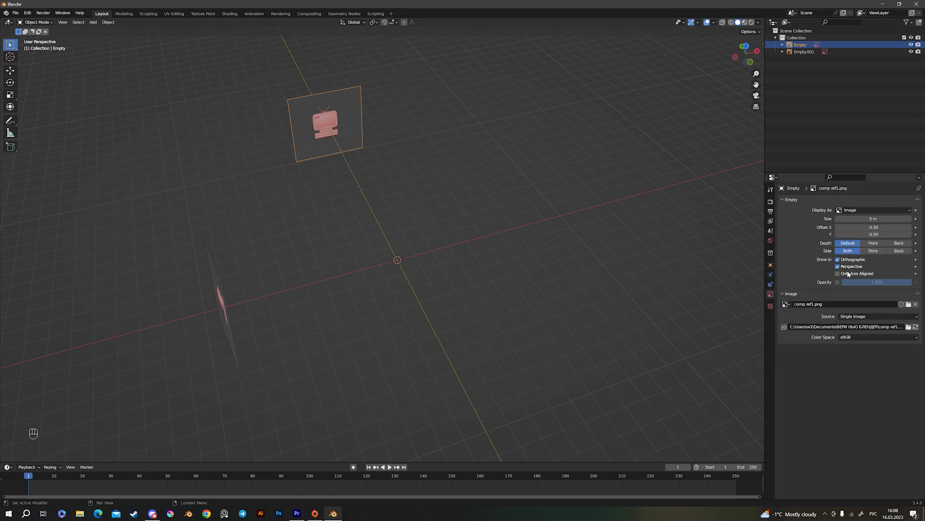
{"action": "left_click", "coordinate": [837, 282]}
{"action": "left_click_drag", "start_coordinate": [863, 282], "coordinate": [827, 282]}
Enable opacity for the comp ref2.png reference image and lower it to about 0.52
{"action": "middle_click_drag", "start_coordinate": [603, 270], "coordinate": [386, 250]}
{"action": "left_click", "coordinate": [282, 236]}
{"action": "left_click", "coordinate": [837, 282]}
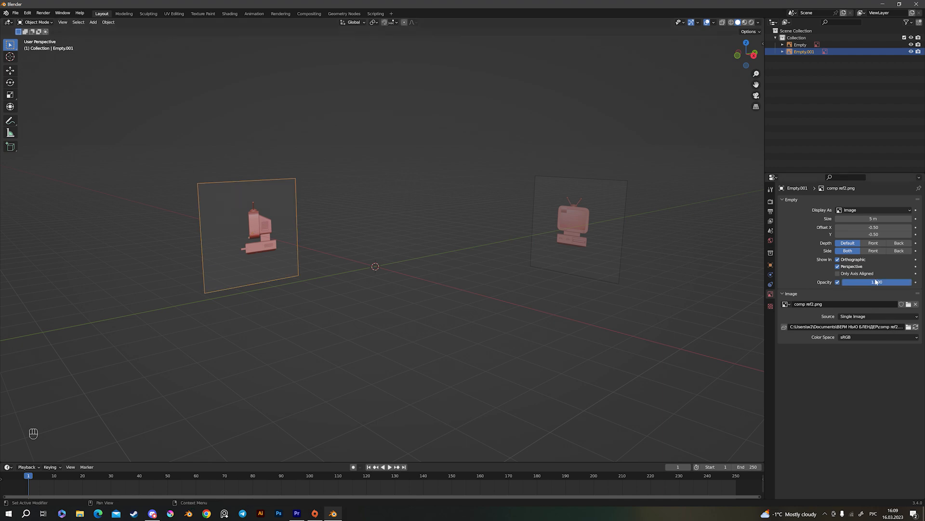
{"action": "left_click_drag", "start_coordinate": [907, 282], "coordinate": [879, 285]}
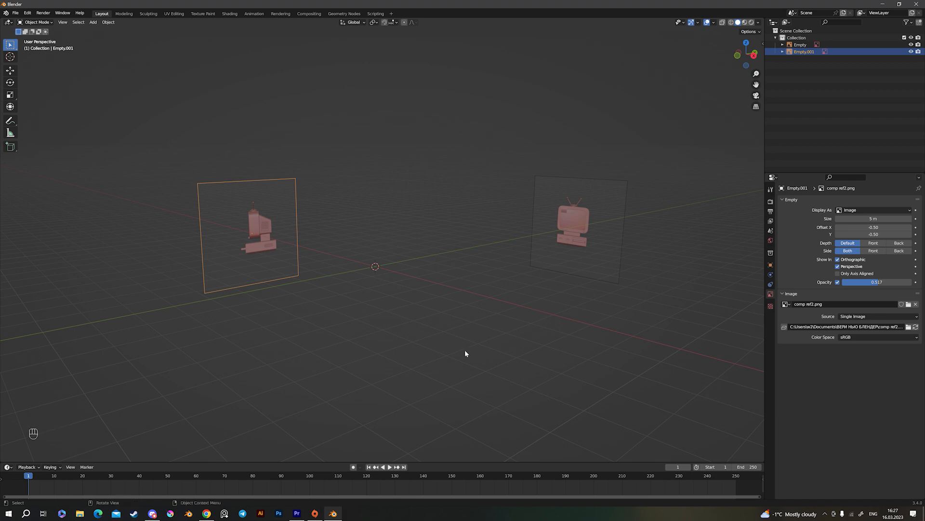
Add a mesh cube at the world origin between the reference images
{"action": "scroll", "coordinate": [415, 358], "scroll_direction": "up", "scroll_amount": 2}
{"action": "scroll", "coordinate": [413, 354], "scroll_direction": "down", "scroll_amount": 2}
{"action": "key", "text": "shift+a"}
{"action": "mouse_move", "coordinate": [409, 350]}
{"action": "mouse_move", "coordinate": [386, 276]}
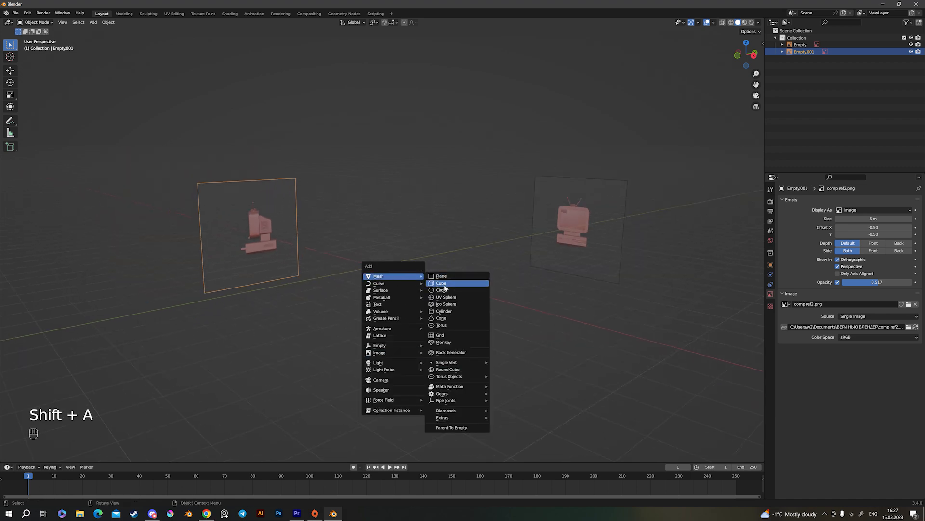
{"action": "left_click", "coordinate": [440, 283]}
{"action": "middle_click_drag", "start_coordinate": [382, 285], "coordinate": [438, 290]}
{"action": "key", "text": "KP_1"}
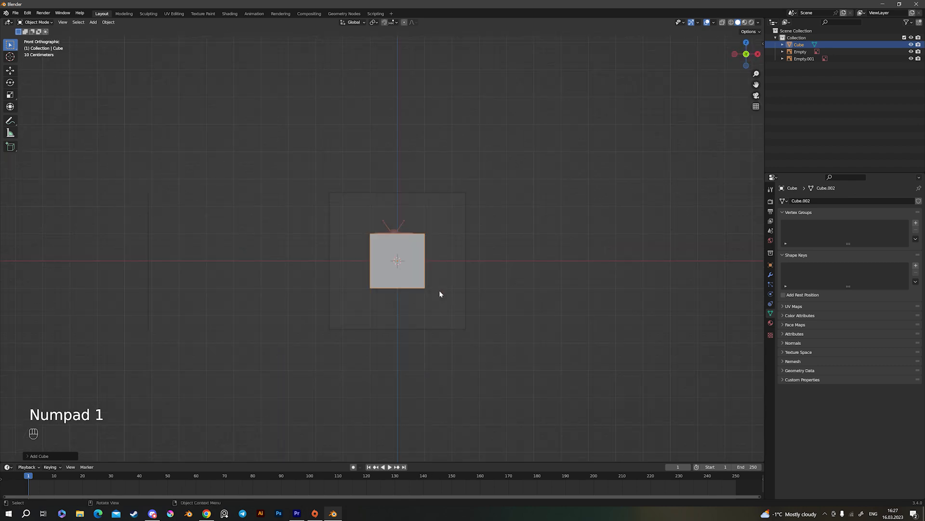
{"action": "scroll", "coordinate": [448, 297], "scroll_direction": "up", "scroll_amount": 4}
{"action": "key", "text": "s"}
{"action": "right_click", "coordinate": [451, 301]}
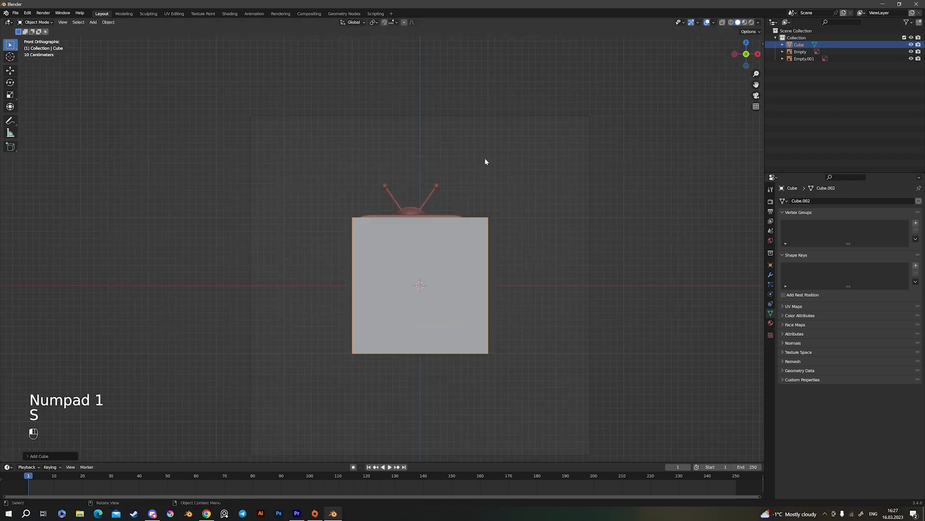
Move the front reference image along the X axis by about 0.14 m to centre the computer on the cube
{"action": "left_click", "coordinate": [488, 226]}
{"action": "scroll", "coordinate": [467, 247], "scroll_direction": "down", "scroll_amount": 5}
{"action": "scroll", "coordinate": [468, 247], "scroll_direction": "up", "scroll_amount": 4}
{"action": "middle_click_drag", "start_coordinate": [461, 273], "coordinate": [428, 299], "text": "shift"}
{"action": "key", "text": "g"}
{"action": "key", "text": "x"}
{"action": "key", "text": "shift"}
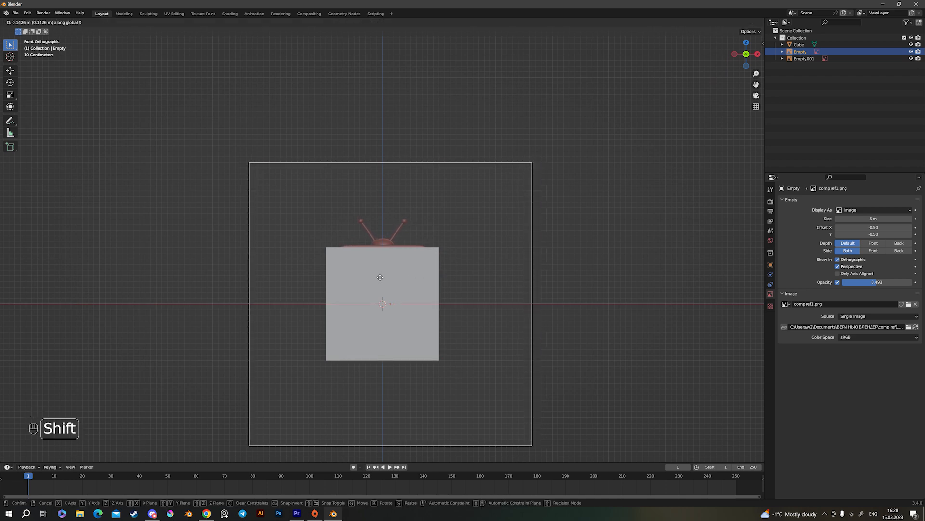
{"action": "left_click", "coordinate": [388, 277]}
Reposition the side reference image in the right view to line the computer up with the cube
{"action": "middle_click_drag", "start_coordinate": [395, 276], "coordinate": [338, 275]}
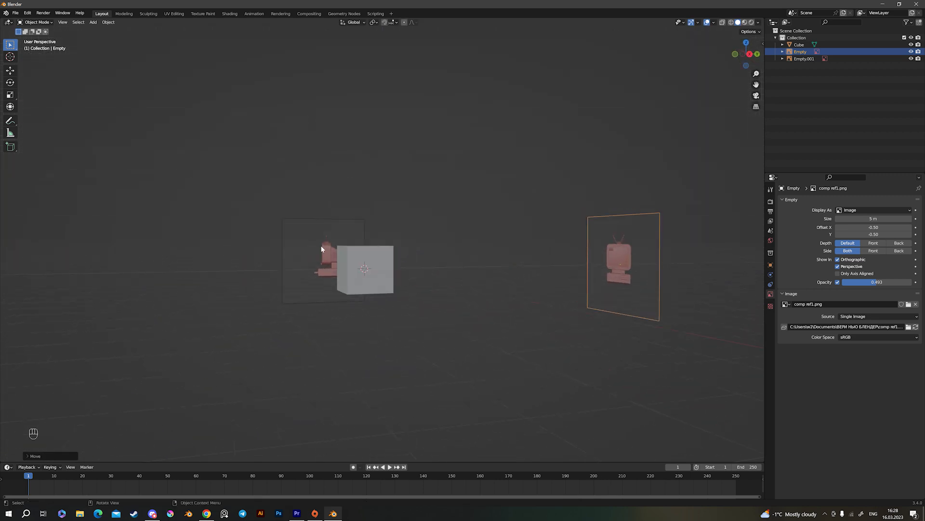
{"action": "left_click", "coordinate": [322, 249]}
{"action": "key", "text": "KP_3"}
{"action": "scroll", "coordinate": [380, 264], "scroll_direction": "up", "scroll_amount": 4}
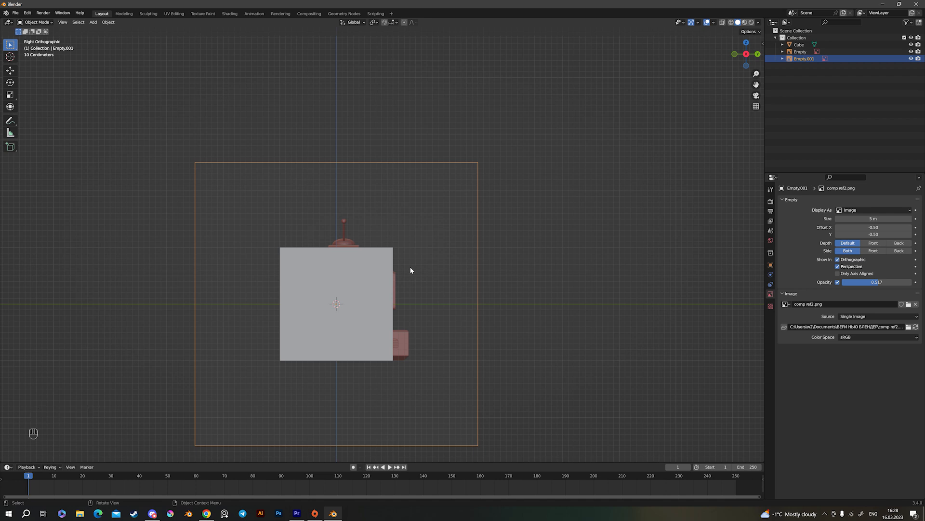
{"action": "key", "text": "g"}
{"action": "left_click", "coordinate": [400, 271], "text": "shift"}
Select the cube in the front view and turn on X-ray display
{"action": "key", "text": "KP_1"}
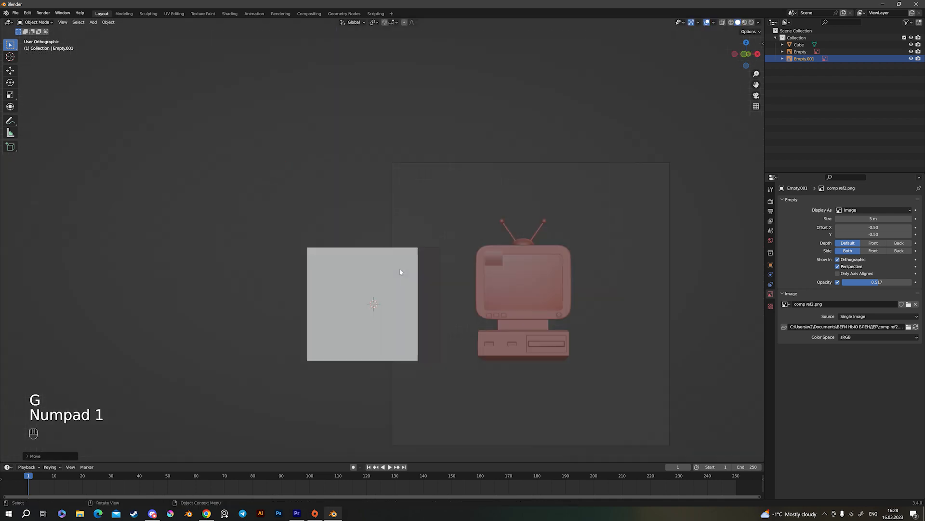
{"action": "left_click", "coordinate": [399, 227]}
{"action": "scroll", "coordinate": [422, 289], "scroll_direction": "up", "scroll_amount": 3}
{"action": "left_click", "coordinate": [443, 290]}
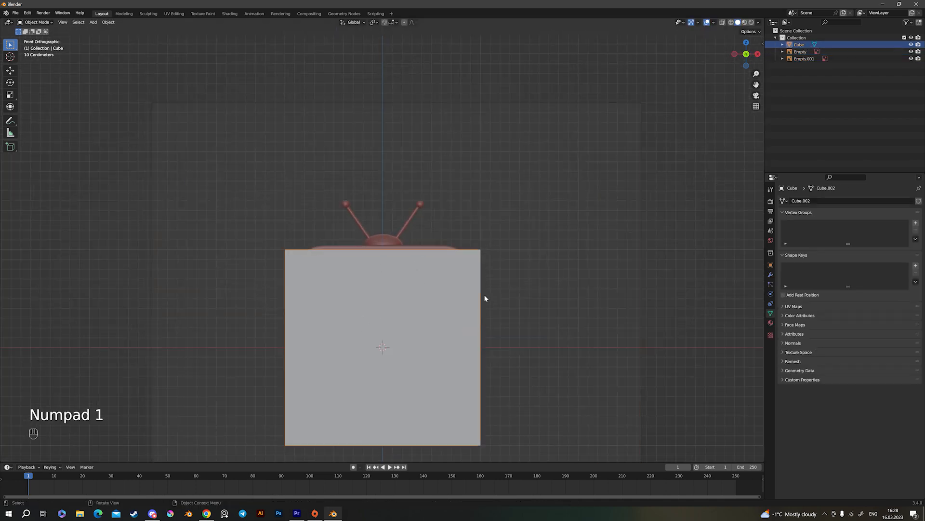
{"action": "key", "text": "alt+z"}
Scale the cube down uniformly to roughly match the width of the monitor in the front reference
{"action": "scroll", "coordinate": [513, 337], "scroll_direction": "down", "scroll_amount": 4}
{"action": "middle_click_drag", "start_coordinate": [497, 337], "coordinate": [486, 308], "text": "shift"}
{"action": "scroll", "coordinate": [486, 308], "scroll_direction": "up", "scroll_amount": 4}
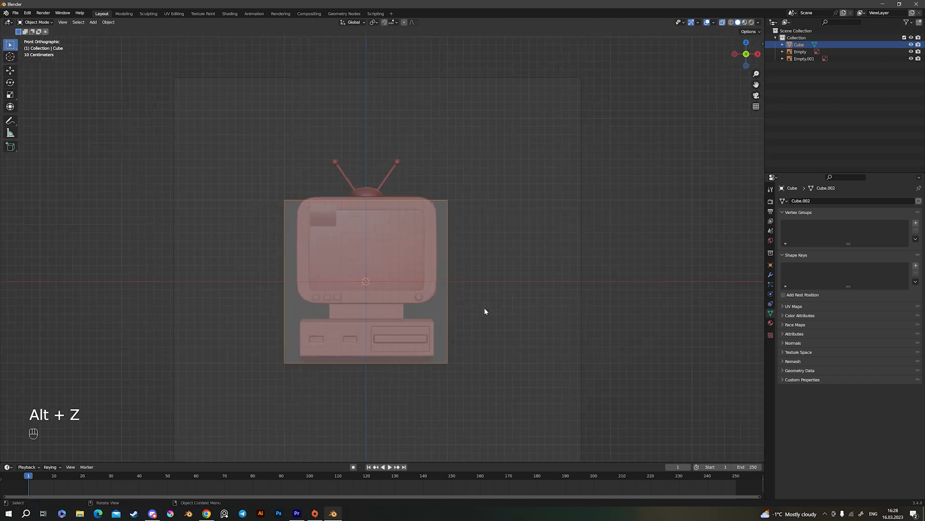
{"action": "scroll", "coordinate": [507, 299], "scroll_direction": "down", "scroll_amount": 4}
{"action": "scroll", "coordinate": [508, 299], "scroll_direction": "up", "scroll_amount": 4}
{"action": "key", "text": "s"}
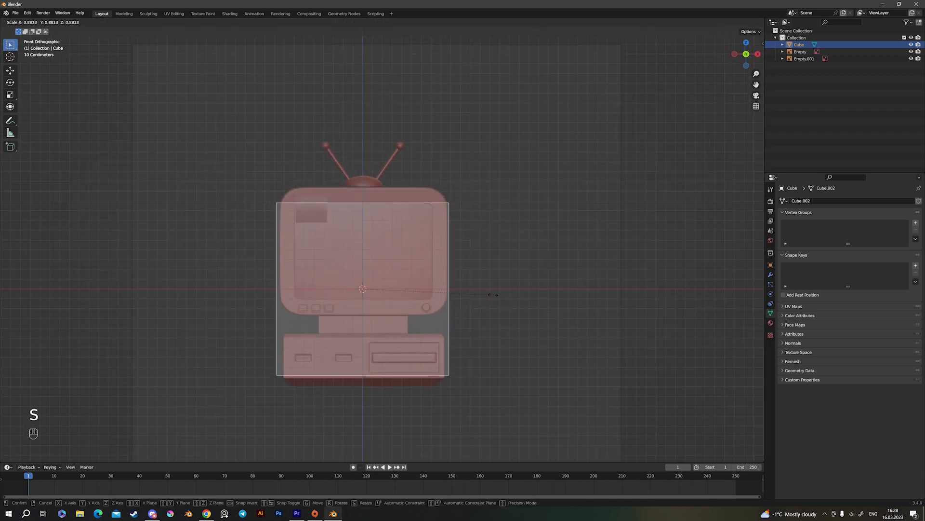
{"action": "left_click", "coordinate": [491, 295]}
Move the cube up along the Z axis to centre it on the monitor in the front reference
{"action": "key", "text": "g"}
{"action": "key", "text": "x"}
{"action": "key", "text": "z"}
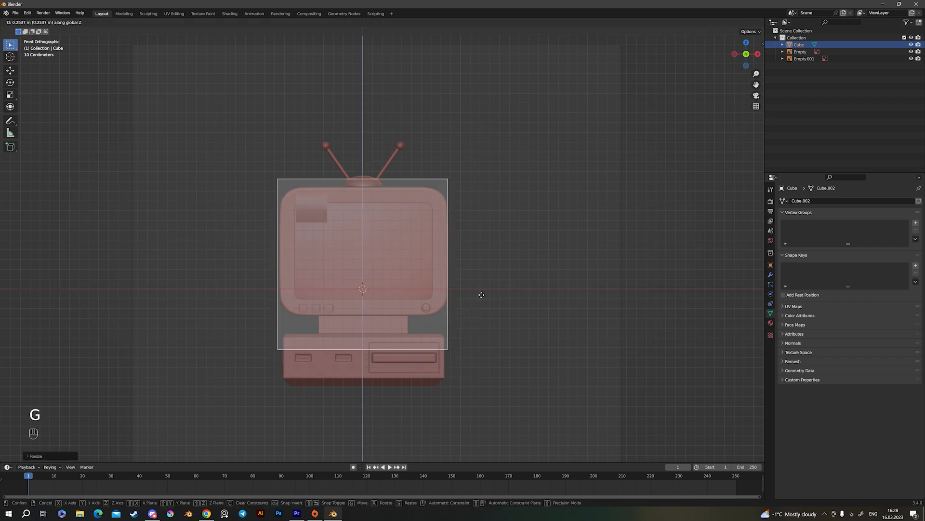
{"action": "left_click", "coordinate": [484, 284]}
Scale the cube along Z to the monitor's height and raise it by about 0.03 m to align both edges
{"action": "key", "text": "s"}
{"action": "key", "text": "z"}
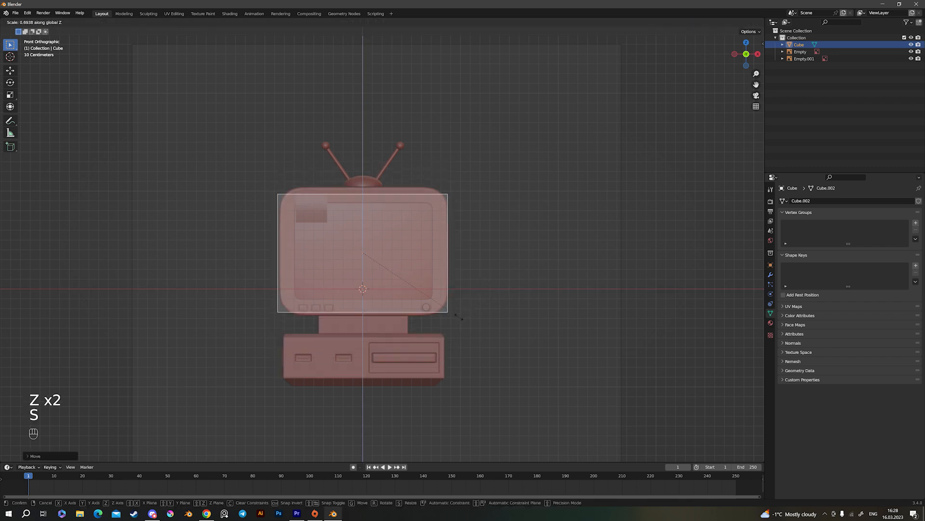
{"action": "left_click", "coordinate": [468, 320]}
{"action": "key", "text": "g"}
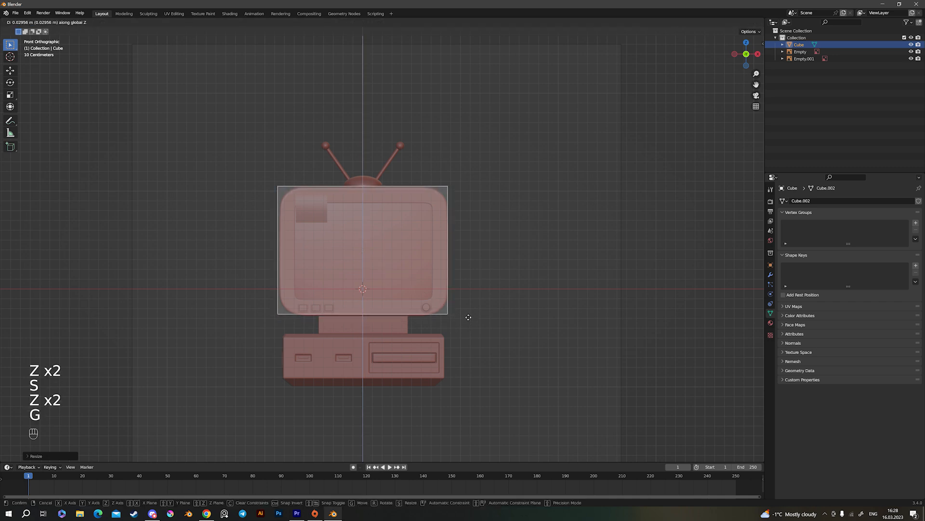
{"action": "key", "text": "z"}
{"action": "key", "text": "z"}
{"action": "key", "text": "z"}
{"action": "left_click", "coordinate": [468, 320]}
Scale the cube along Y in the right view to match the depth of the monitor's front housing
{"action": "key", "text": "KP_3"}
{"action": "scroll", "coordinate": [434, 270], "scroll_direction": "up", "scroll_amount": 3}
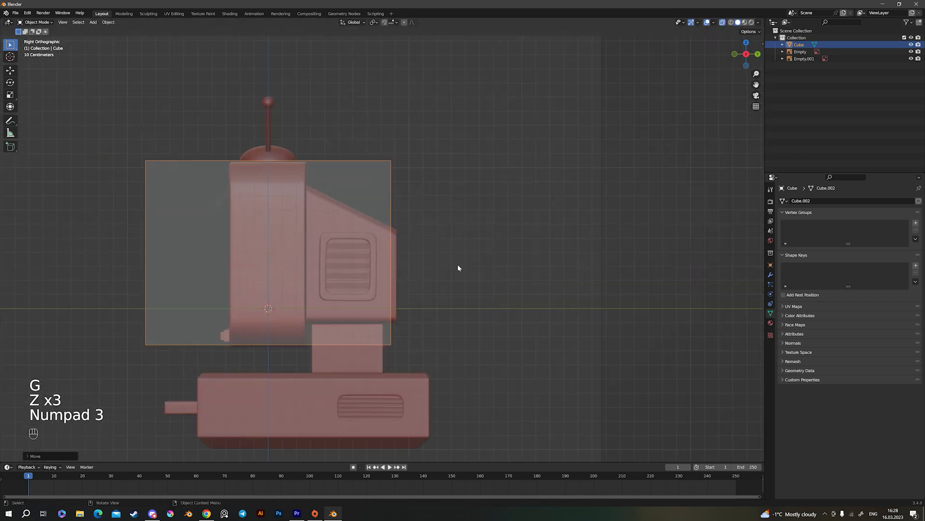
{"action": "key", "text": "s"}
{"action": "key", "text": "y"}
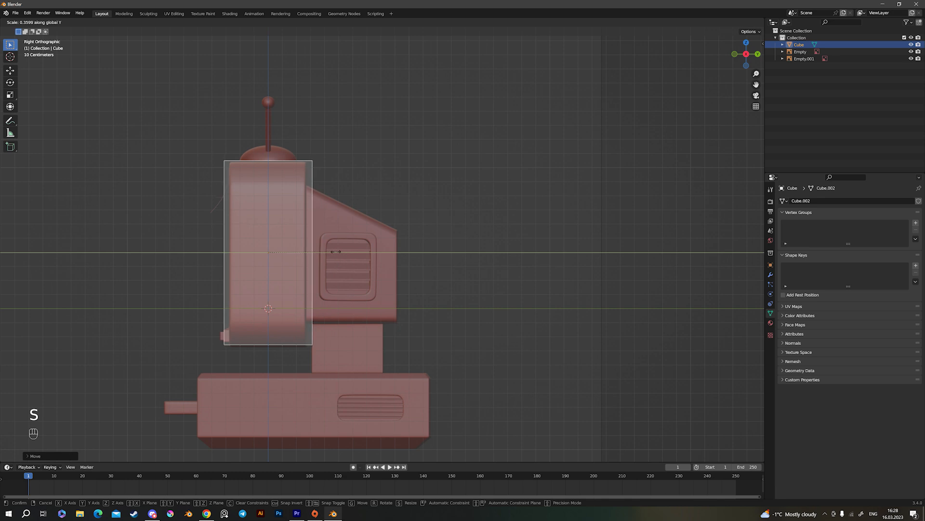
{"action": "key", "text": "y"}
{"action": "key", "text": "y"}
{"action": "key", "text": "y"}
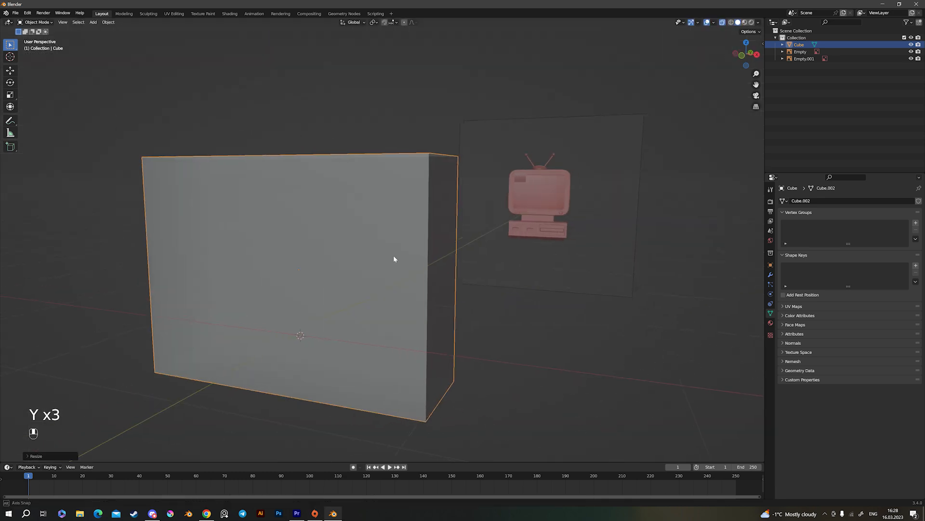
{"action": "left_click", "coordinate": [415, 259]}
Select the four depth-wise corner edges of the cube in edge select mode
{"action": "key", "text": "KP_1"}
{"action": "middle_click_drag", "start_coordinate": [286, 183], "coordinate": [345, 210]}
{"action": "scroll", "coordinate": [345, 210], "scroll_direction": "down", "scroll_amount": 4}
{"action": "scroll", "coordinate": [414, 258], "scroll_direction": "down", "scroll_amount": 3}
{"action": "scroll", "coordinate": [415, 257], "scroll_direction": "up", "scroll_amount": 4}
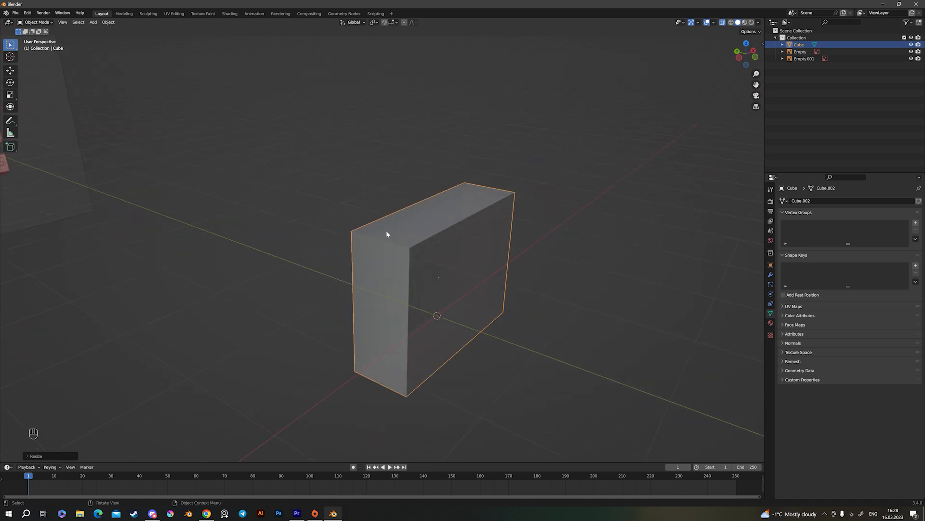
{"action": "key", "text": "Tab"}
{"action": "key", "text": "2"}
{"action": "left_click_drag", "start_coordinate": [387, 242], "coordinate": [392, 274]}
{"action": "left_click", "coordinate": [402, 242]}
{"action": "left_click", "coordinate": [392, 381], "text": "shift"}
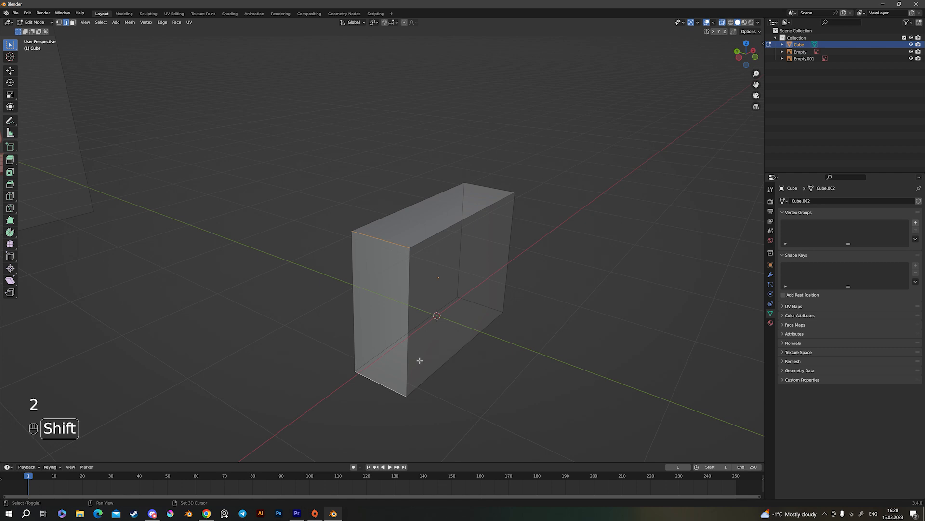
{"action": "left_click", "coordinate": [483, 303], "text": "shift"}
Return to Object Mode and apply the cube's scale
{"action": "key", "text": "Tab"}
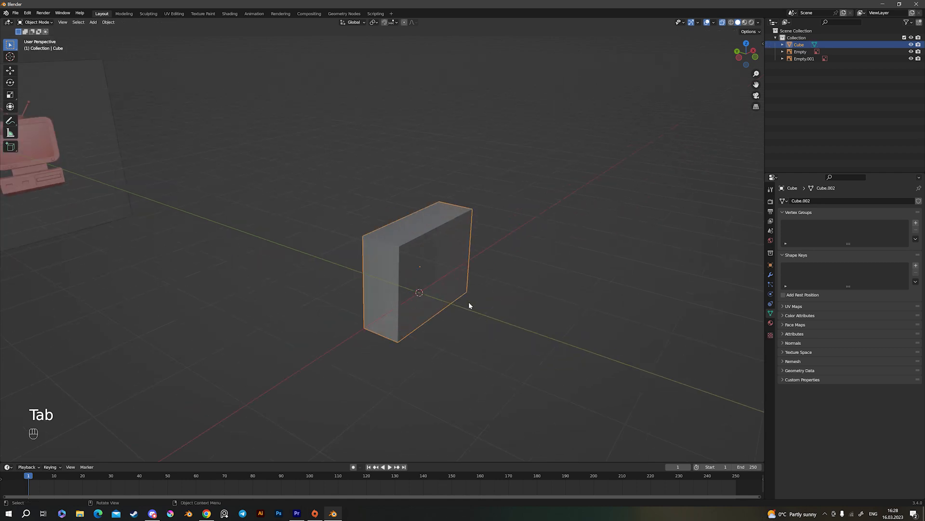
{"action": "scroll", "coordinate": [403, 259], "scroll_direction": "up", "scroll_amount": 5}
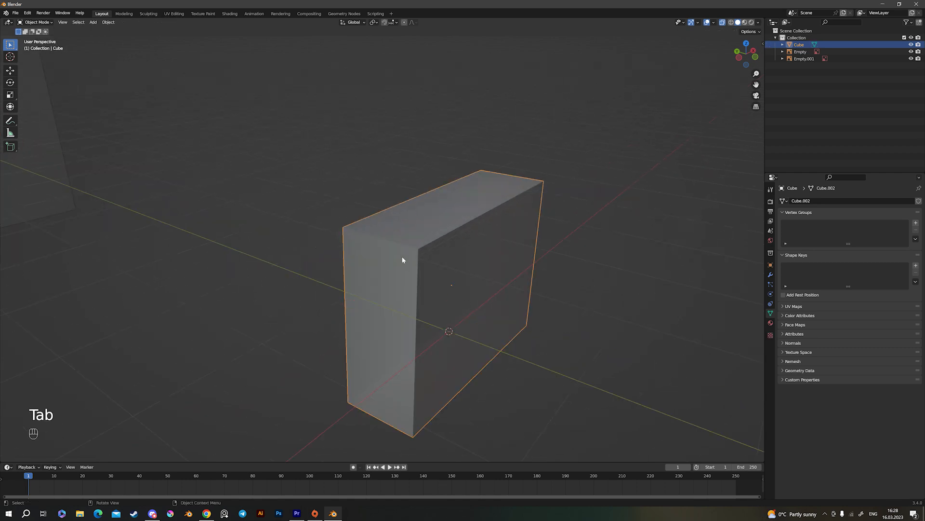
{"action": "key", "text": "ctrl+a"}
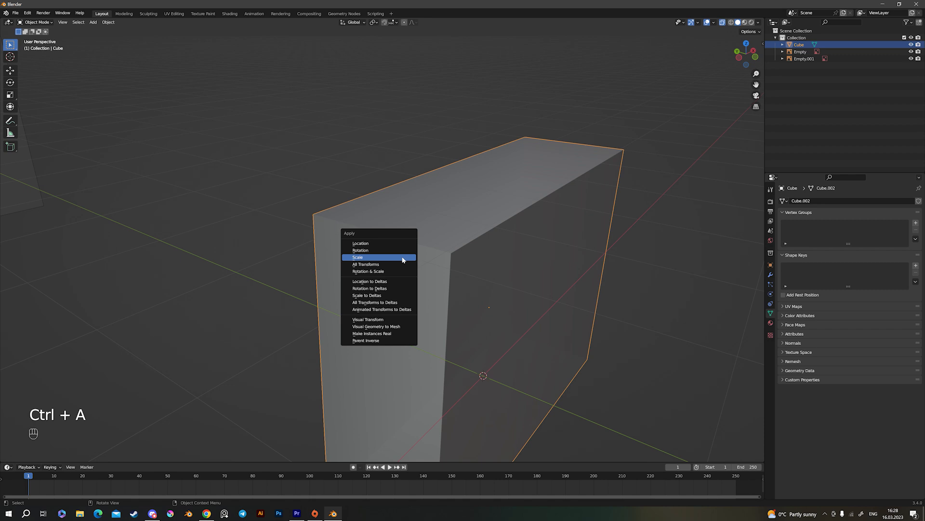
{"action": "left_click", "coordinate": [403, 258]}
{"action": "scroll", "coordinate": [424, 257], "scroll_direction": "down", "scroll_amount": 3}
Bevel the four corner edges by about 0.25 m with 4 segments to follow the monitor's rounded corners
{"action": "key", "text": "Tab"}
{"action": "scroll", "coordinate": [434, 255], "scroll_direction": "down", "scroll_amount": 2}
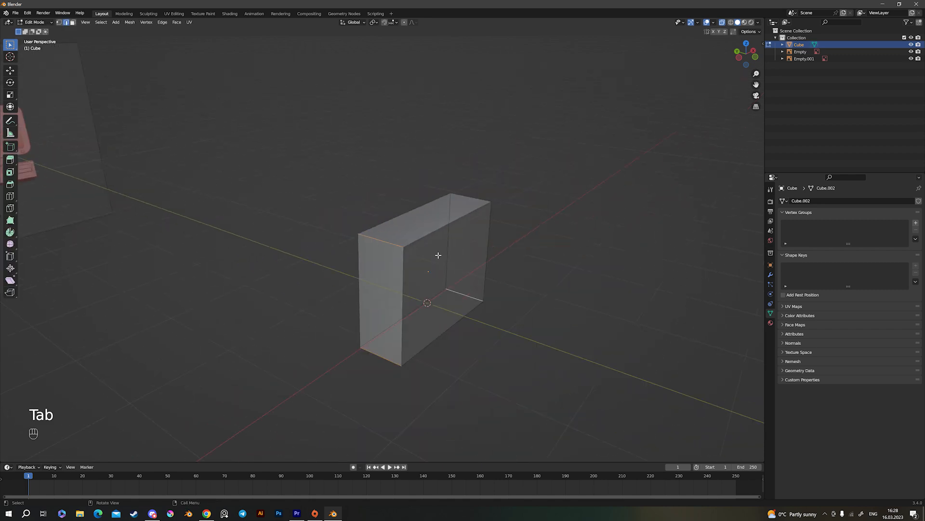
{"action": "key", "text": "KP_1"}
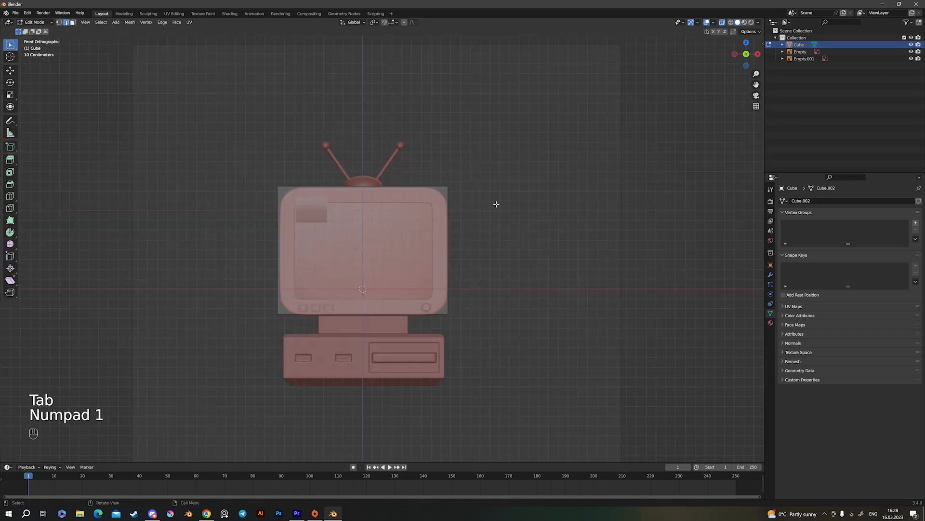
{"action": "scroll", "coordinate": [529, 205], "scroll_direction": "up", "scroll_amount": 3}
{"action": "key", "text": "ctrl+b"}
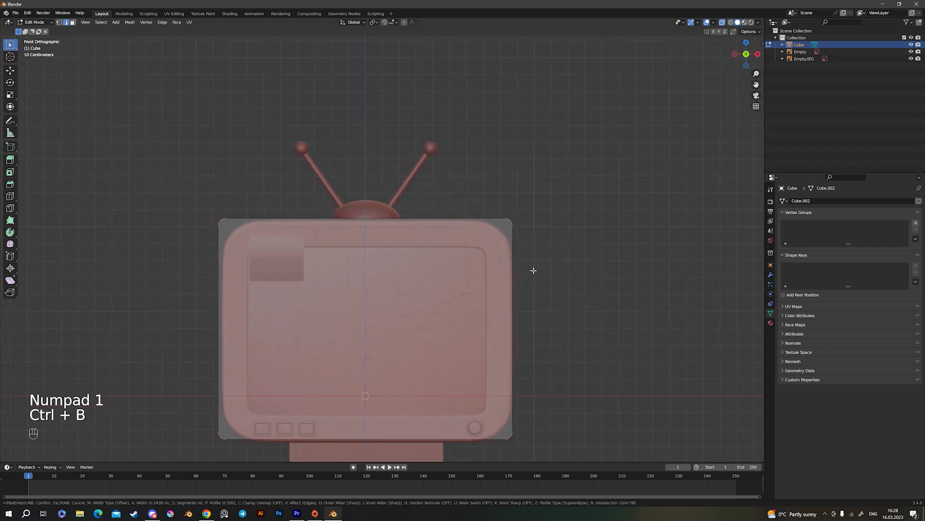
{"action": "scroll", "coordinate": [577, 312], "scroll_direction": "down", "scroll_amount": 1}
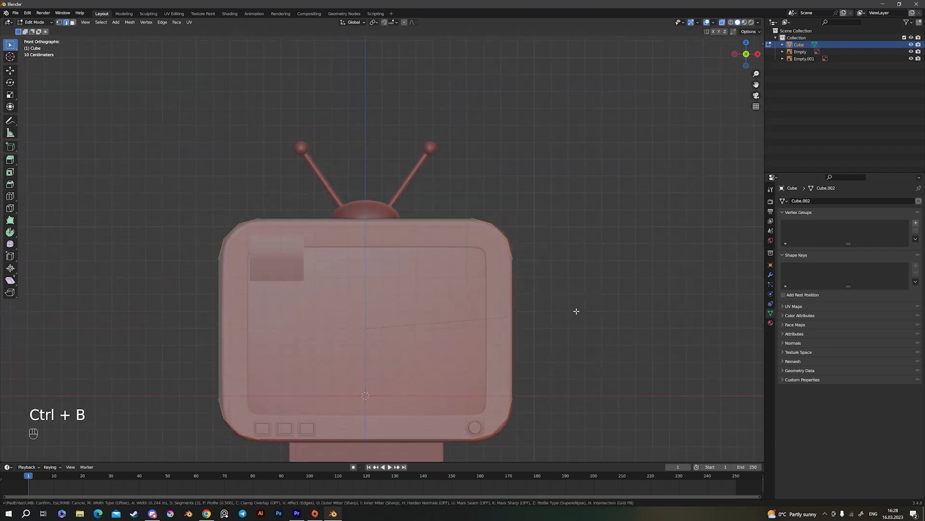
{"action": "scroll", "coordinate": [570, 312], "scroll_direction": "up", "scroll_amount": 1, "text": "shift"}
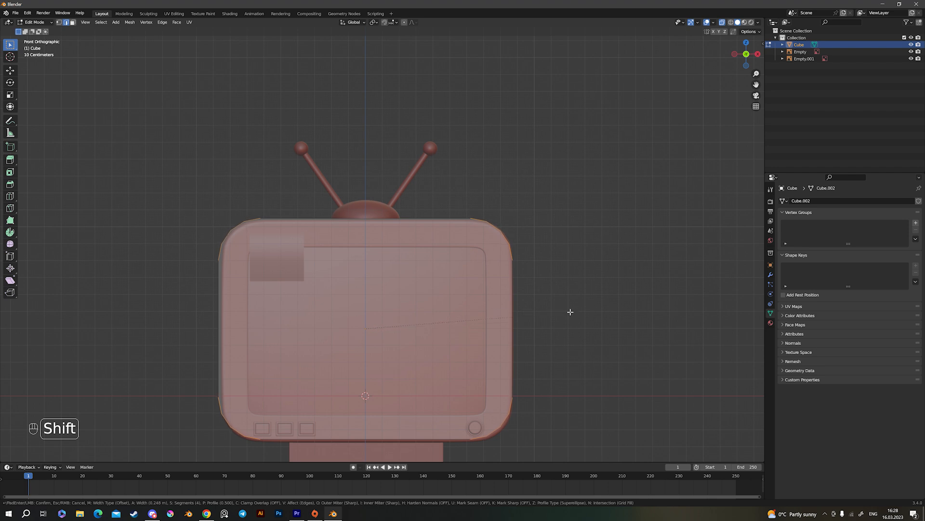
{"action": "left_click", "coordinate": [553, 288]}
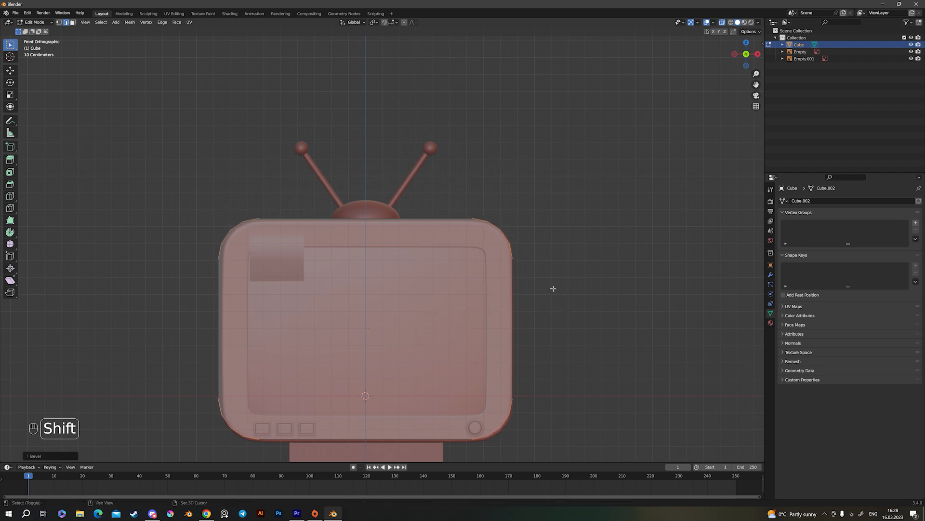
{"action": "scroll", "coordinate": [551, 288], "scroll_direction": "down", "scroll_amount": 5}
{"action": "scroll", "coordinate": [486, 290], "scroll_direction": "up", "scroll_amount": 5}
{"action": "middle_click_drag", "start_coordinate": [501, 335], "coordinate": [430, 273], "text": "shift"}
Turn off X-ray display and select the monitor's front face in face select mode
{"action": "key", "text": "Tab"}
{"action": "scroll", "coordinate": [429, 273], "scroll_direction": "up", "scroll_amount": 3}
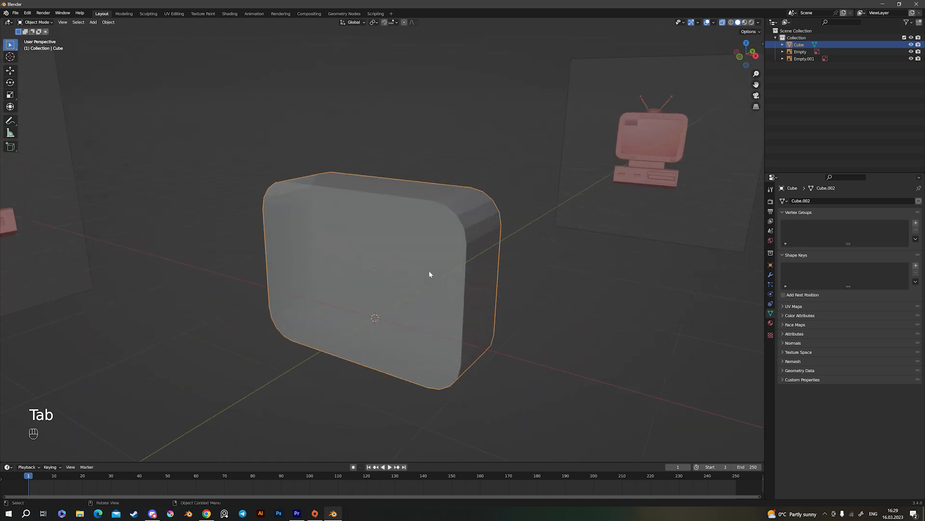
{"action": "key", "text": "alt+z"}
{"action": "scroll", "coordinate": [437, 275], "scroll_direction": "down", "scroll_amount": 4}
{"action": "scroll", "coordinate": [431, 289], "scroll_direction": "up", "scroll_amount": 2}
{"action": "scroll", "coordinate": [431, 290], "scroll_direction": "down", "scroll_amount": 2}
{"action": "scroll", "coordinate": [429, 289], "scroll_direction": "up", "scroll_amount": 3}
{"action": "key", "text": "Tab"}
{"action": "left_click", "coordinate": [368, 274]}
{"action": "key", "text": "3"}
{"action": "middle_click_drag", "start_coordinate": [384, 273], "coordinate": [432, 261]}
{"action": "left_click", "coordinate": [455, 260]}
{"action": "scroll", "coordinate": [458, 265], "scroll_direction": "up", "scroll_amount": 3}
{"action": "scroll", "coordinate": [432, 261], "scroll_direction": "down", "scroll_amount": 3}
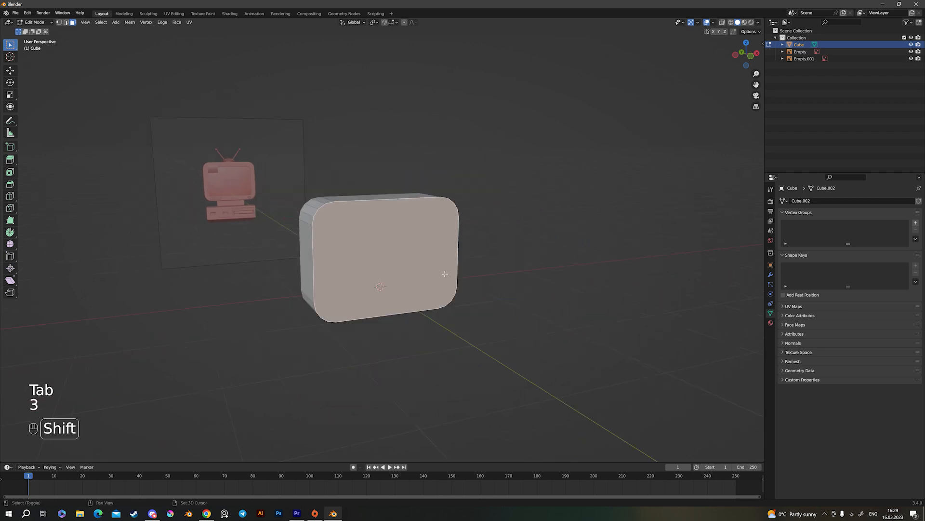
Inset the monitor's front face and scale it by about 0.9 to approximate the screen outline in the front reference
{"action": "scroll", "coordinate": [427, 272], "scroll_direction": "up", "scroll_amount": 1}
{"action": "scroll", "coordinate": [504, 244], "scroll_direction": "up", "scroll_amount": 2}
{"action": "key", "text": "i"}
{"action": "left_click", "coordinate": [498, 250]}
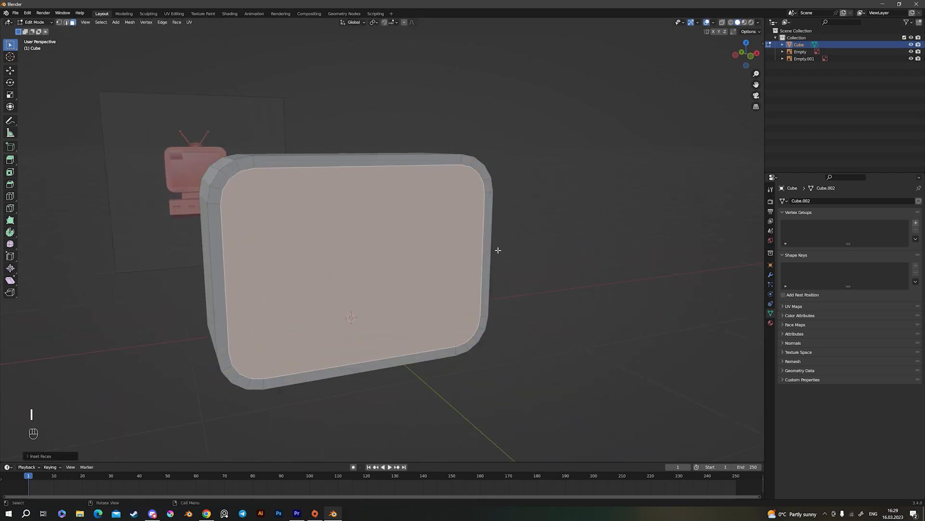
{"action": "key", "text": "KP_1"}
{"action": "key", "text": "alt+z"}
{"action": "scroll", "coordinate": [496, 250], "scroll_direction": "up", "scroll_amount": 2}
{"action": "key", "text": "s"}
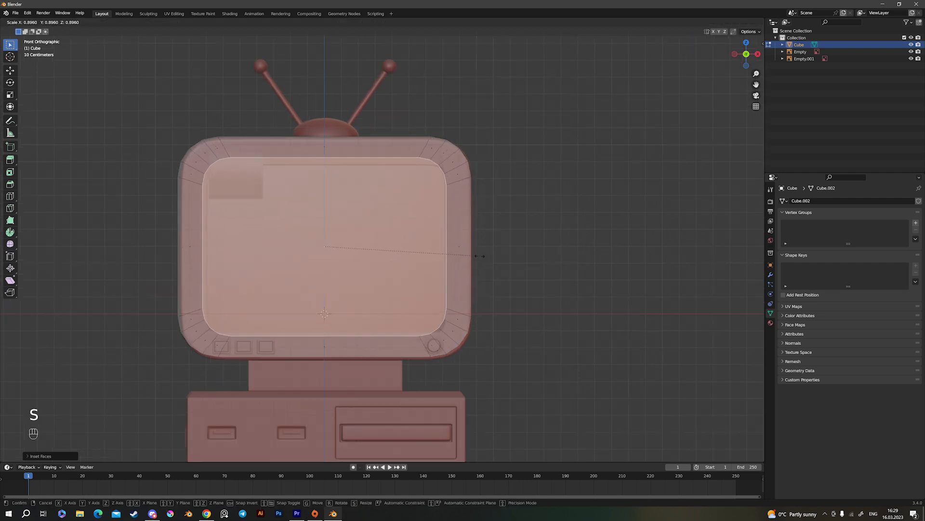
{"action": "left_click", "coordinate": [478, 256]}
Turn off X-ray display and extrude the screen face about 0.13 m inward
{"action": "scroll", "coordinate": [480, 258], "scroll_direction": "down", "scroll_amount": 4}
{"action": "key", "text": "alt+z"}
{"action": "scroll", "coordinate": [462, 264], "scroll_direction": "up", "scroll_amount": 3}
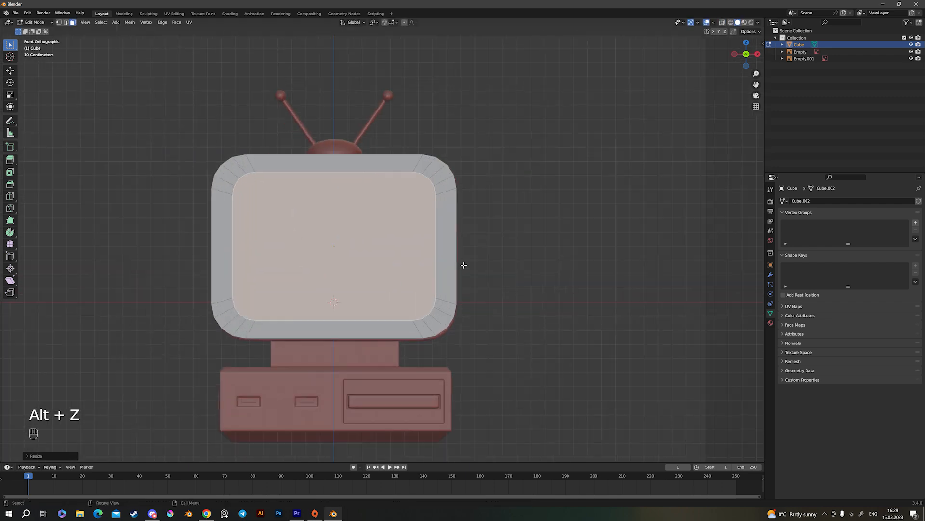
{"action": "middle_click_drag", "start_coordinate": [457, 281], "coordinate": [475, 291]}
{"action": "scroll", "coordinate": [486, 297], "scroll_direction": "up", "scroll_amount": 3}
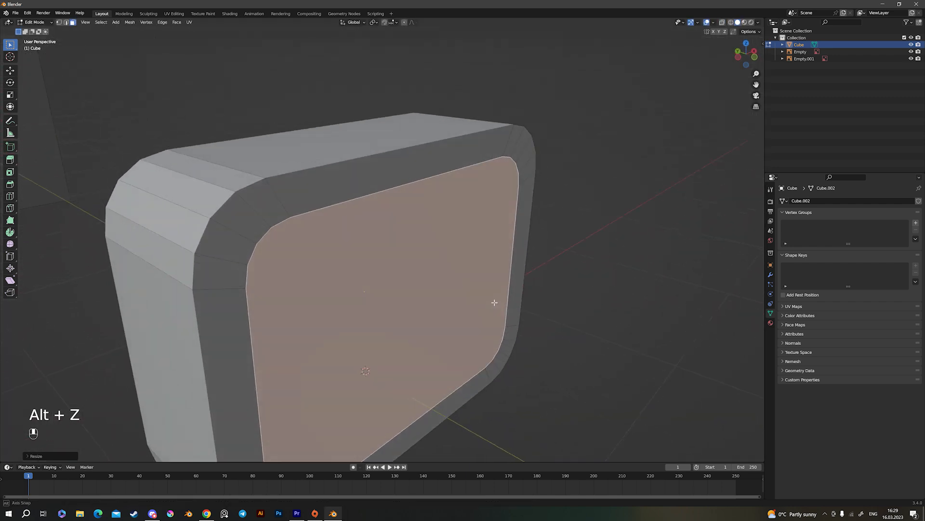
{"action": "key", "text": "e"}
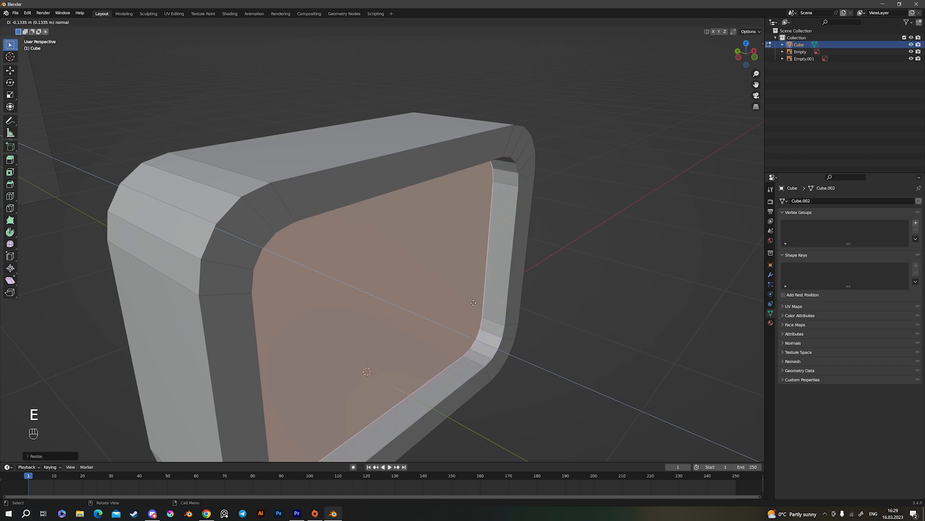
{"action": "left_click", "coordinate": [471, 302]}
Inspect the recessed monitor body from several angles against the front and side reference images
{"action": "scroll", "coordinate": [422, 305], "scroll_direction": "down", "scroll_amount": 5}
{"action": "middle_click_drag", "start_coordinate": [470, 301], "coordinate": [500, 320]}
{"action": "key", "text": "Tab"}
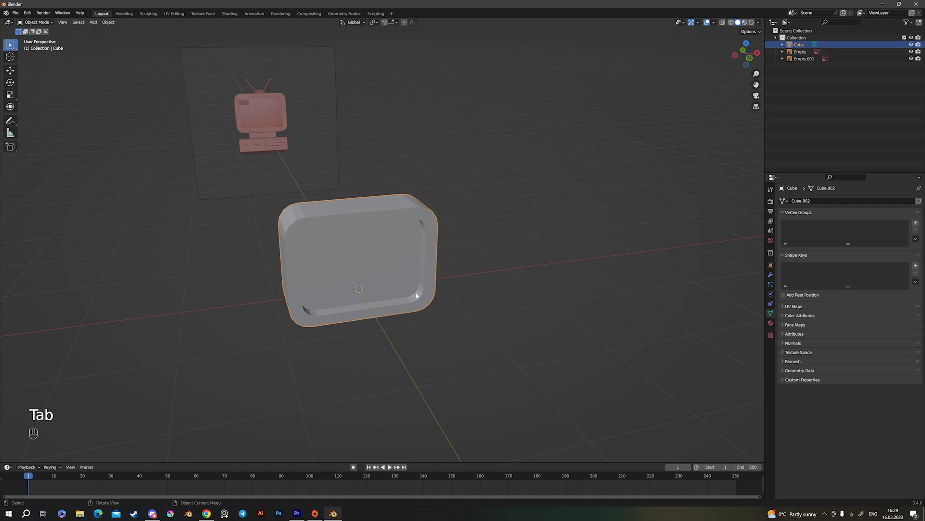
{"action": "middle_click_drag", "start_coordinate": [401, 288], "coordinate": [226, 210]}
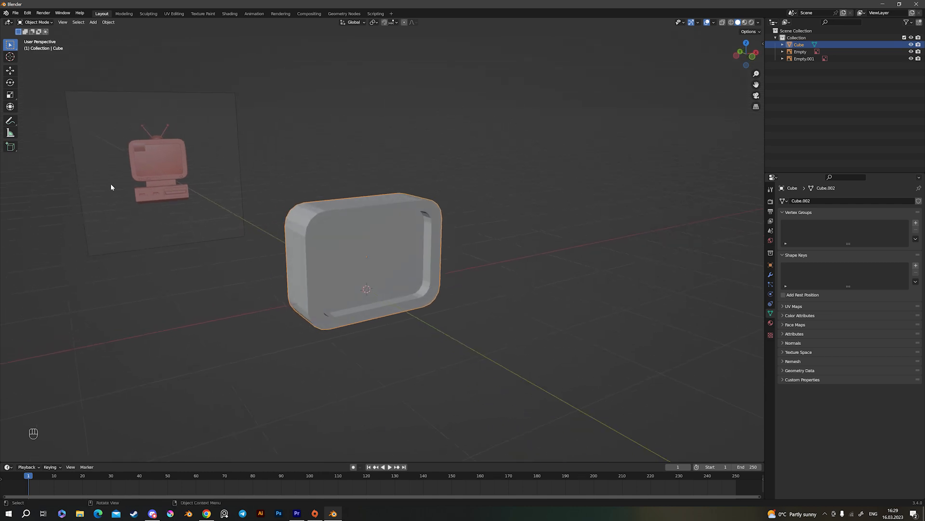
{"action": "middle_click_drag", "start_coordinate": [281, 201], "coordinate": [366, 217]}
{"action": "scroll", "coordinate": [325, 228], "scroll_direction": "up", "scroll_amount": 3}
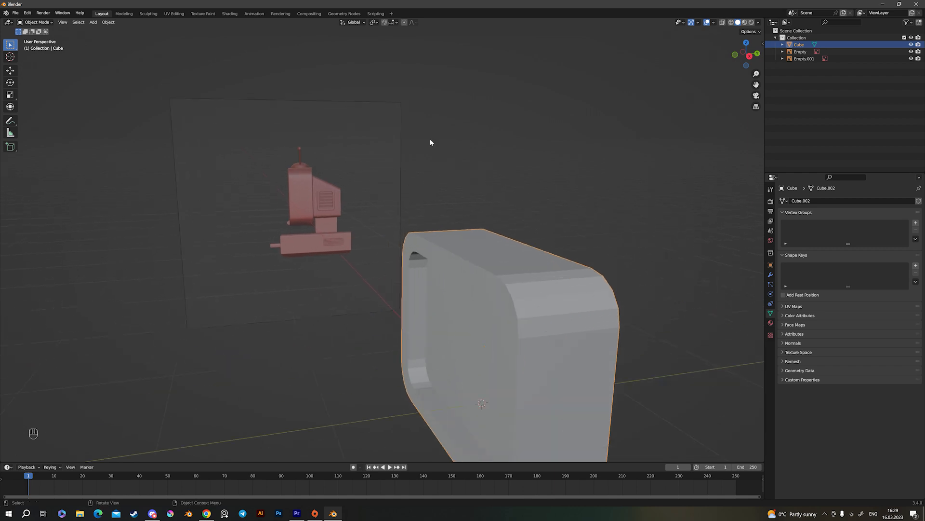
{"action": "scroll", "coordinate": [539, 284], "scroll_direction": "down", "scroll_amount": 4}
{"action": "middle_click_drag", "start_coordinate": [540, 283], "coordinate": [386, 226], "text": "shift"}
{"action": "scroll", "coordinate": [386, 226], "scroll_direction": "up", "scroll_amount": 1}
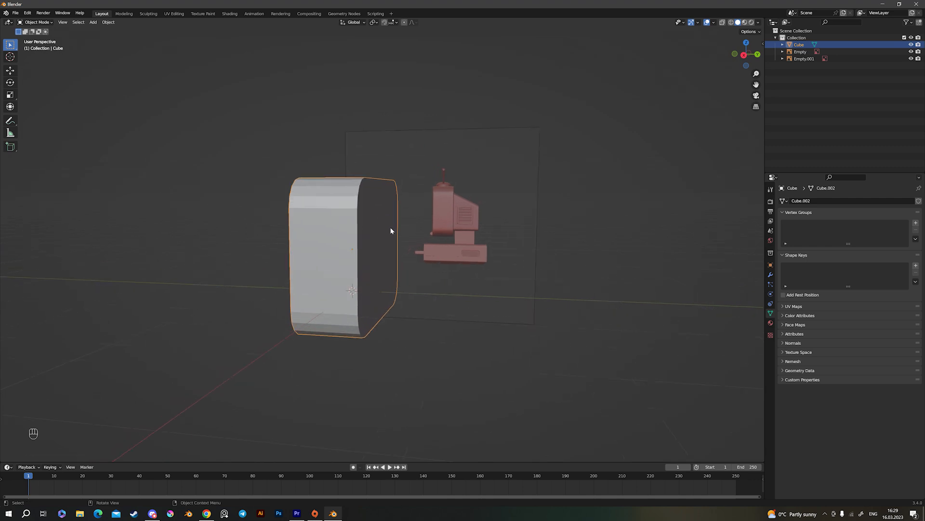
Inset the monitor's back face and scale it by about 0.9 to fit the rear housing in the side reference
{"action": "scroll", "coordinate": [386, 229], "scroll_direction": "up", "scroll_amount": 2}
{"action": "key", "text": "Tab"}
{"action": "left_click", "coordinate": [379, 252]}
{"action": "middle_click_drag", "start_coordinate": [379, 252], "coordinate": [492, 266]}
{"action": "key", "text": "i"}
{"action": "left_click", "coordinate": [483, 261]}
{"action": "key", "text": "KP_1"}
{"action": "key", "text": "KP_3"}
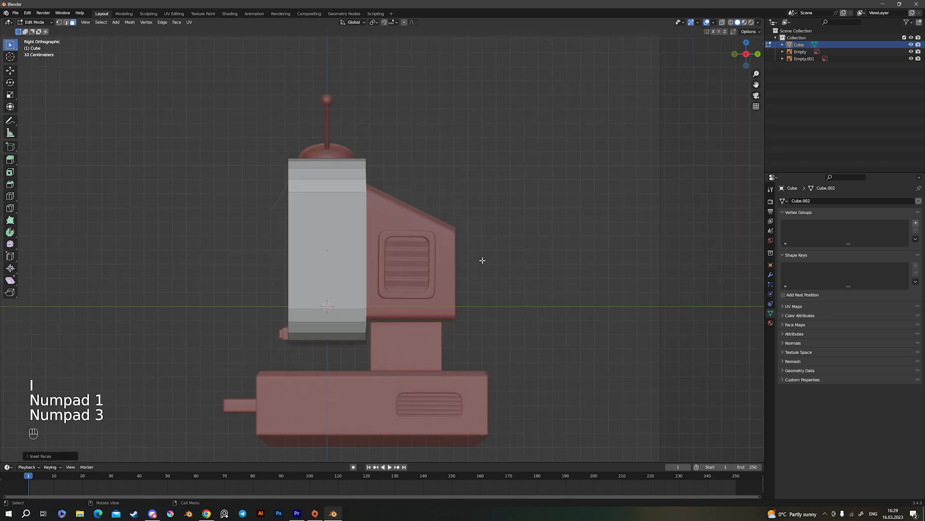
{"action": "scroll", "coordinate": [474, 254], "scroll_direction": "up", "scroll_amount": 4}
{"action": "key", "text": "s"}
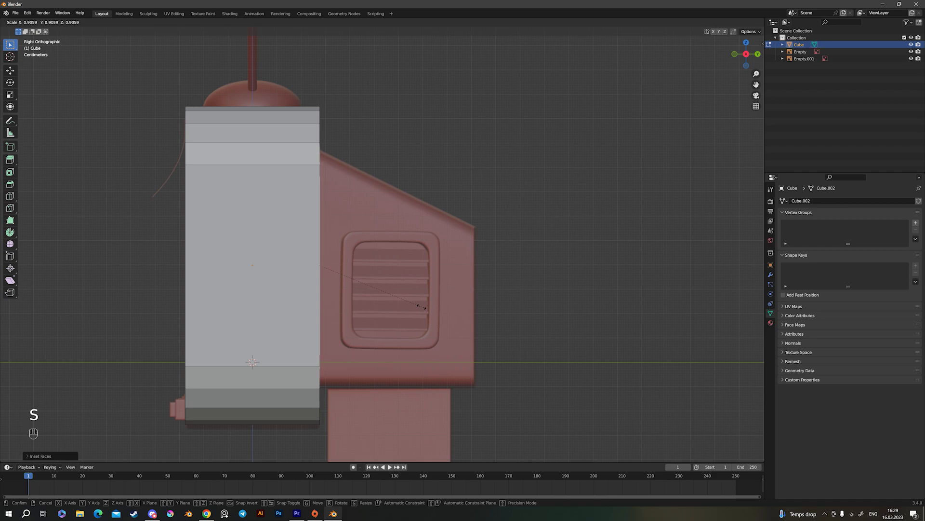
{"action": "left_click", "coordinate": [421, 305]}
Extrude the inset back face about 0.63 m backward to the end of the rear housing in the side reference
{"action": "scroll", "coordinate": [420, 305], "scroll_direction": "down", "scroll_amount": 4}
{"action": "scroll", "coordinate": [425, 308], "scroll_direction": "up", "scroll_amount": 1}
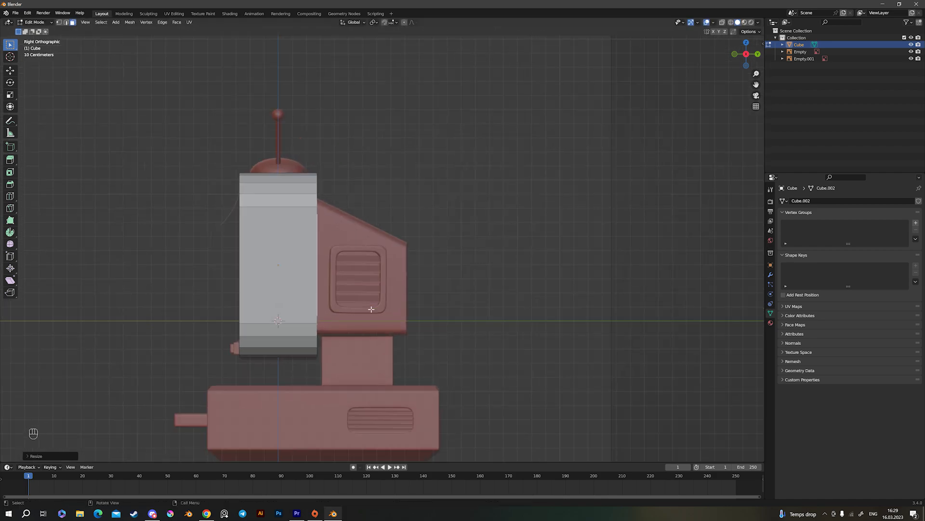
{"action": "key", "text": "e"}
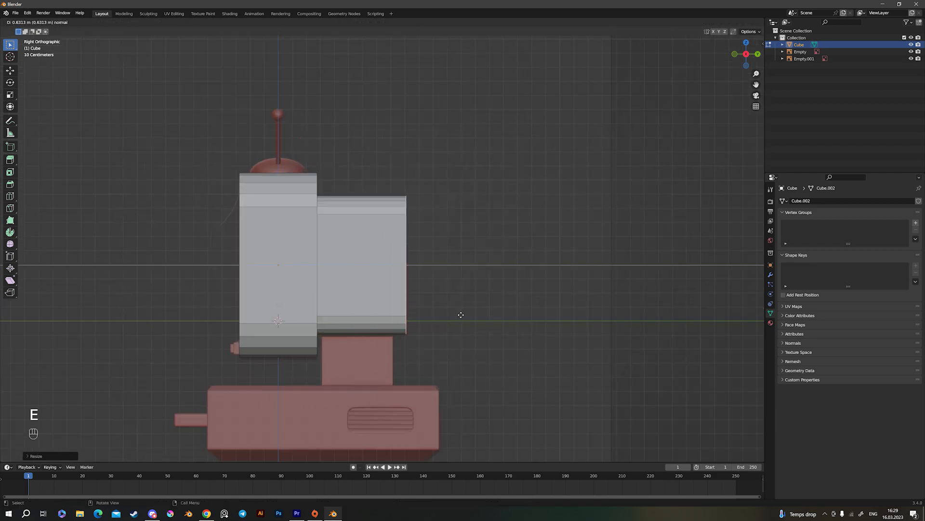
{"action": "left_click", "coordinate": [460, 315]}
{"action": "middle_click_drag", "start_coordinate": [461, 315], "coordinate": [392, 205]}
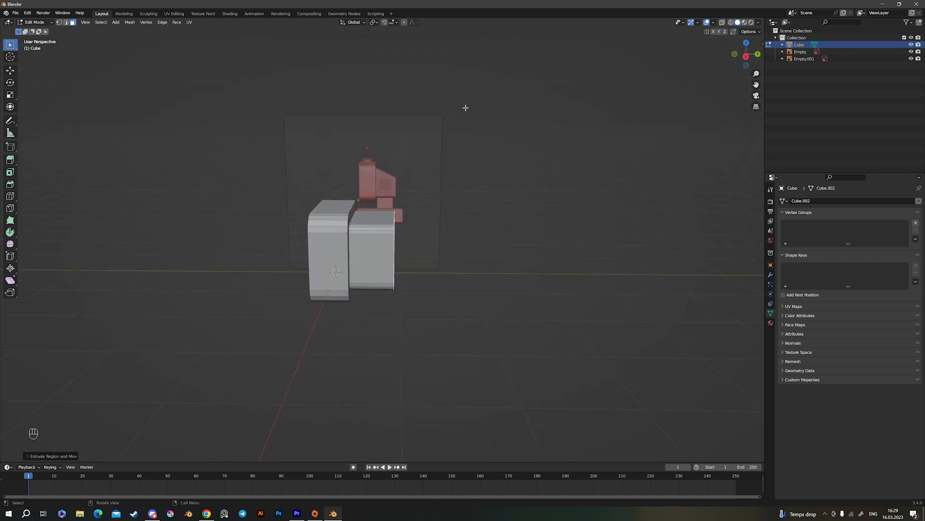
{"action": "scroll", "coordinate": [419, 124], "scroll_direction": "up", "scroll_amount": 3}
{"action": "key", "text": "Tab"}
{"action": "middle_click_drag", "start_coordinate": [322, 225], "coordinate": [490, 248]}
Lower the rear housing's top back vertices about 0.3 m along Z to match the sloped top in the side reference
{"action": "key", "text": "Tab"}
{"action": "key", "text": "1"}
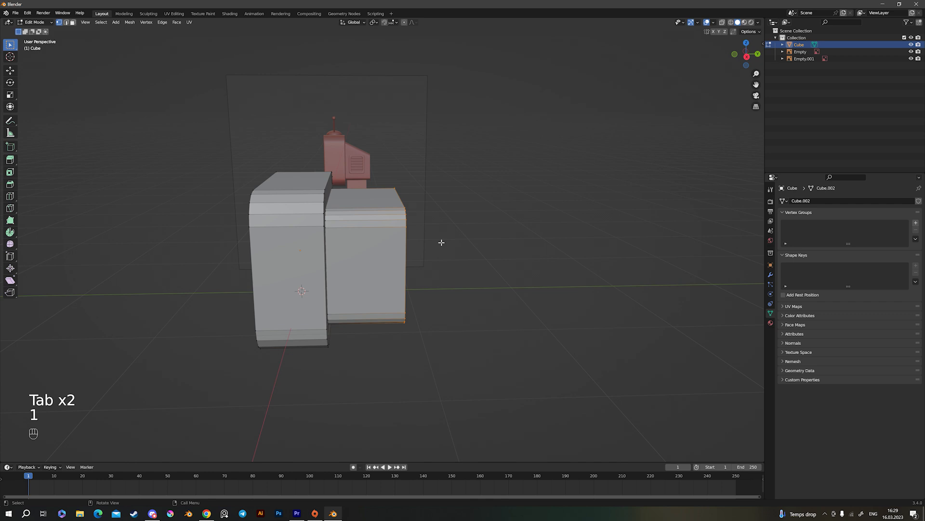
{"action": "key", "text": "KP_1"}
{"action": "key", "text": "KP_3"}
{"action": "key", "text": "alt+z"}
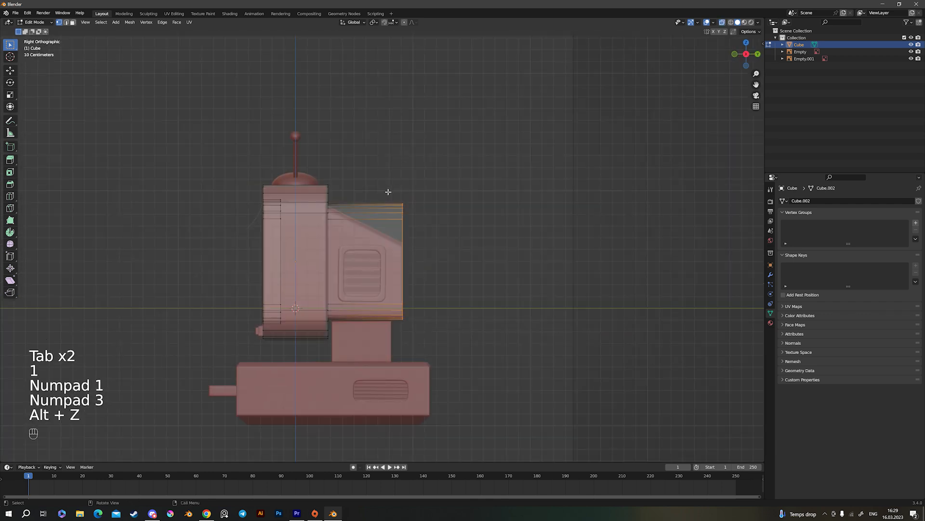
{"action": "left_click_drag", "start_coordinate": [386, 190], "coordinate": [458, 264]}
{"action": "scroll", "coordinate": [453, 250], "scroll_direction": "up", "scroll_amount": 5}
{"action": "middle_click_drag", "start_coordinate": [467, 222], "coordinate": [430, 231], "text": "shift"}
{"action": "scroll", "coordinate": [419, 223], "scroll_direction": "down", "scroll_amount": 5}
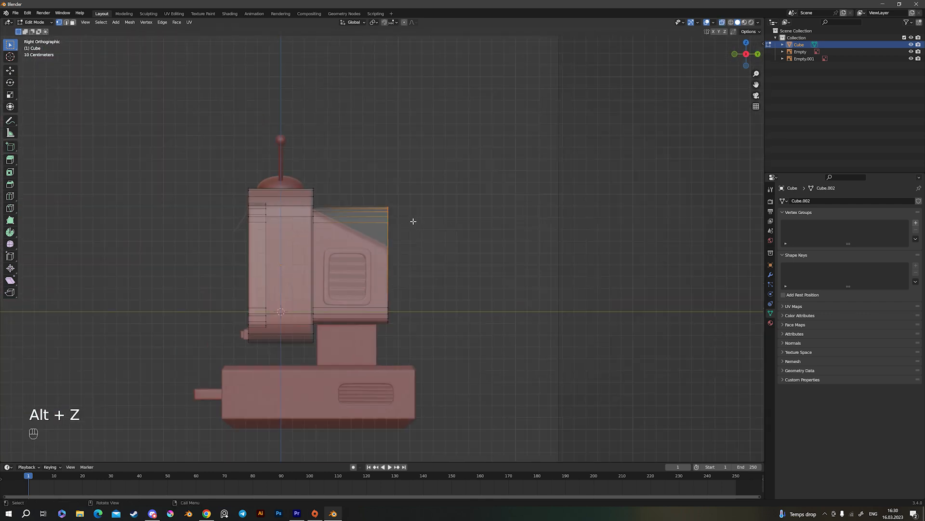
{"action": "scroll", "coordinate": [410, 214], "scroll_direction": "up", "scroll_amount": 3}
{"action": "key", "text": "g"}
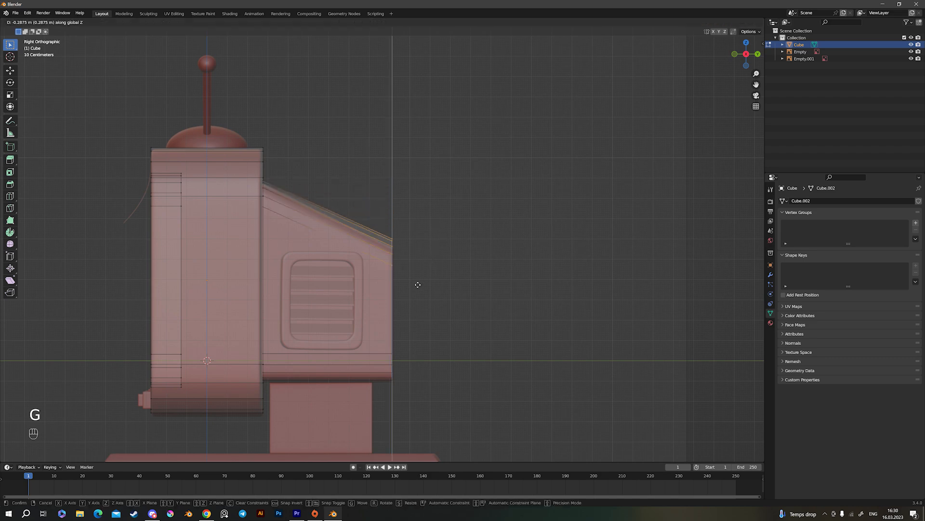
{"action": "left_click", "coordinate": [421, 290]}
{"action": "middle_click_drag", "start_coordinate": [428, 286], "coordinate": [384, 289]}
{"action": "key", "text": "alt+z"}
Select the ring of faces around the rear housing and scale it along X by about 0.9
{"action": "key", "text": "Tab"}
{"action": "scroll", "coordinate": [406, 291], "scroll_direction": "down", "scroll_amount": 4}
{"action": "scroll", "coordinate": [355, 297], "scroll_direction": "up", "scroll_amount": 4}
{"action": "key", "text": "Tab"}
{"action": "key", "text": "3"}
{"action": "left_click", "coordinate": [355, 263], "text": "alt"}
{"action": "middle_click_drag", "start_coordinate": [473, 268], "coordinate": [357, 267]}
{"action": "scroll", "coordinate": [443, 244], "scroll_direction": "up", "scroll_amount": 3}
{"action": "scroll", "coordinate": [385, 249], "scroll_direction": "down", "scroll_amount": 3}
{"action": "scroll", "coordinate": [434, 266], "scroll_direction": "up", "scroll_amount": 2}
{"action": "middle_click_drag", "start_coordinate": [510, 264], "coordinate": [557, 270], "text": "shift"}
{"action": "key", "text": "s"}
{"action": "key", "text": "x"}
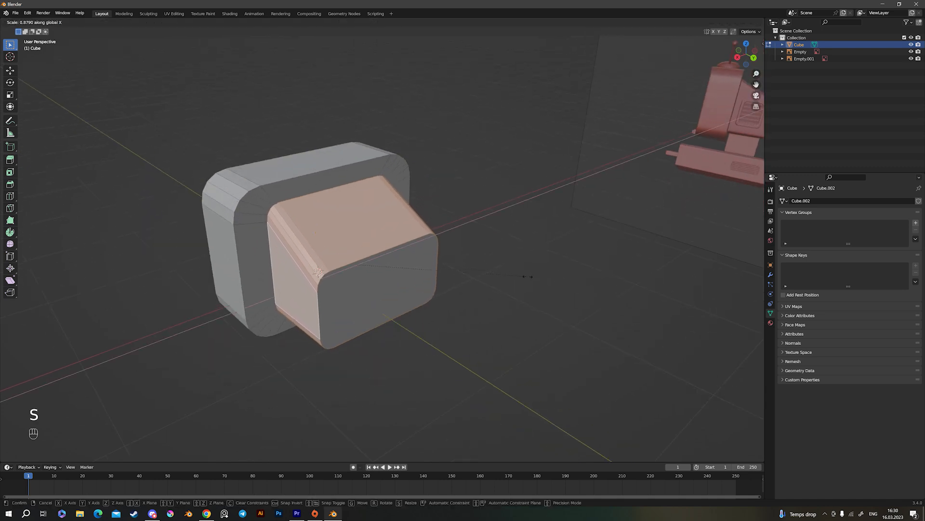
{"action": "left_click", "coordinate": [541, 274]}
{"action": "middle_click_drag", "start_coordinate": [540, 273], "coordinate": [566, 259]}
{"action": "scroll", "coordinate": [437, 254], "scroll_direction": "down", "scroll_amount": 3}
{"action": "key", "text": "Tab"}
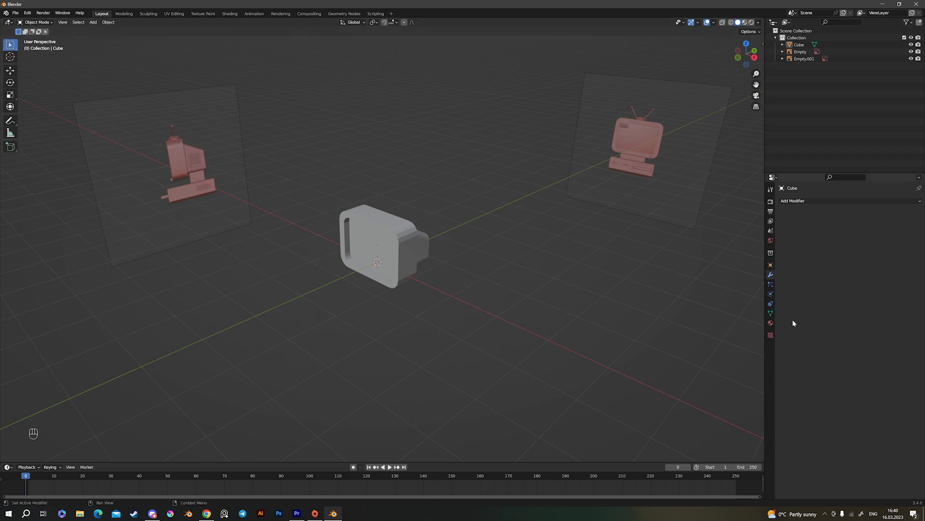
Add a Bevel modifier with 2 segments to the monitor body
{"action": "scroll", "coordinate": [334, 250], "scroll_direction": "up", "scroll_amount": 3}
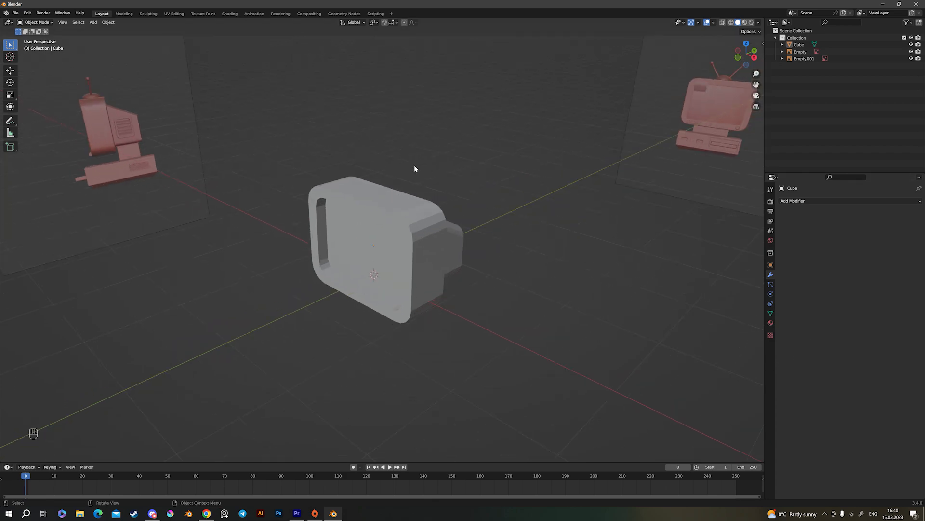
{"action": "scroll", "coordinate": [414, 269], "scroll_direction": "up", "scroll_amount": 2}
{"action": "left_click", "coordinate": [413, 268]}
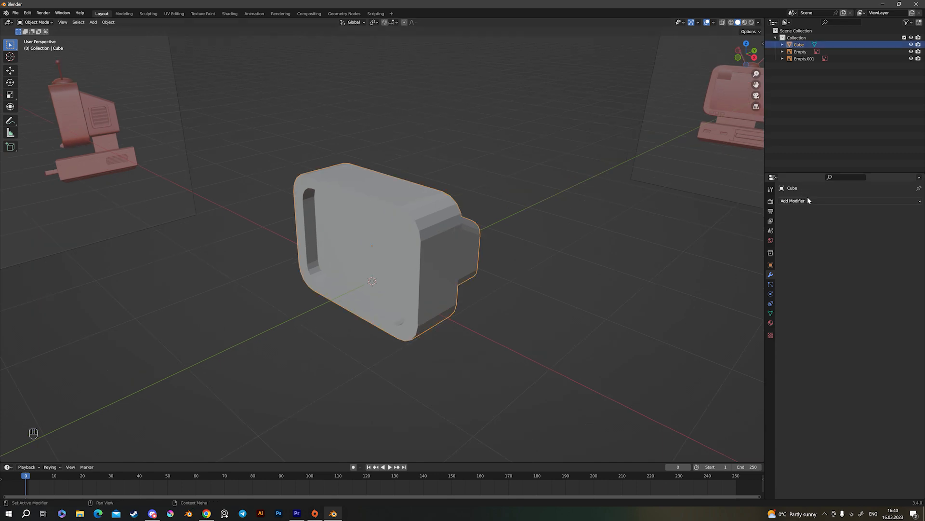
{"action": "scroll", "coordinate": [576, 199], "scroll_direction": "up", "scroll_amount": 2}
{"action": "middle_click_drag", "start_coordinate": [474, 294], "coordinate": [438, 365], "text": "shift"}
{"action": "middle_click_drag", "start_coordinate": [413, 233], "coordinate": [444, 345]}
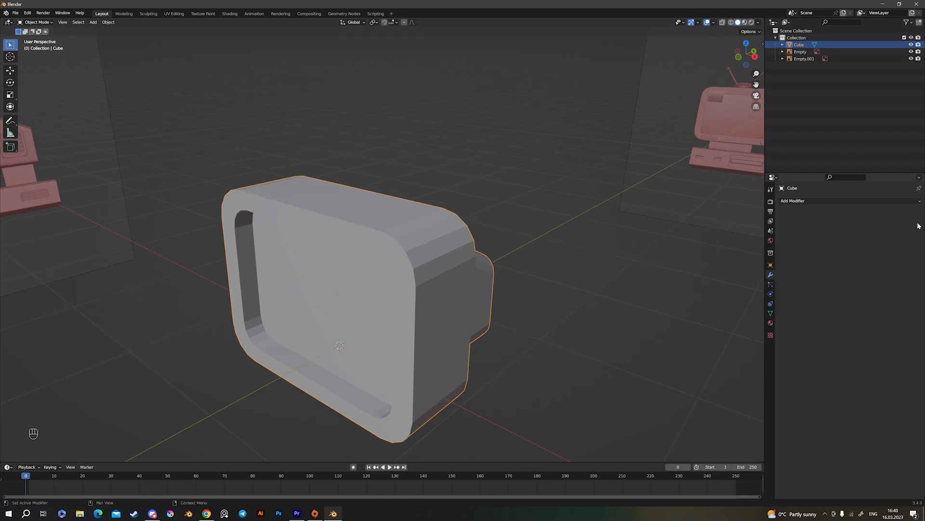
{"action": "left_click", "coordinate": [794, 201]}
{"action": "left_click", "coordinate": [771, 228]}
{"action": "middle_click_drag", "start_coordinate": [455, 228], "coordinate": [518, 212], "text": "shift"}
{"action": "left_click", "coordinate": [911, 264]}
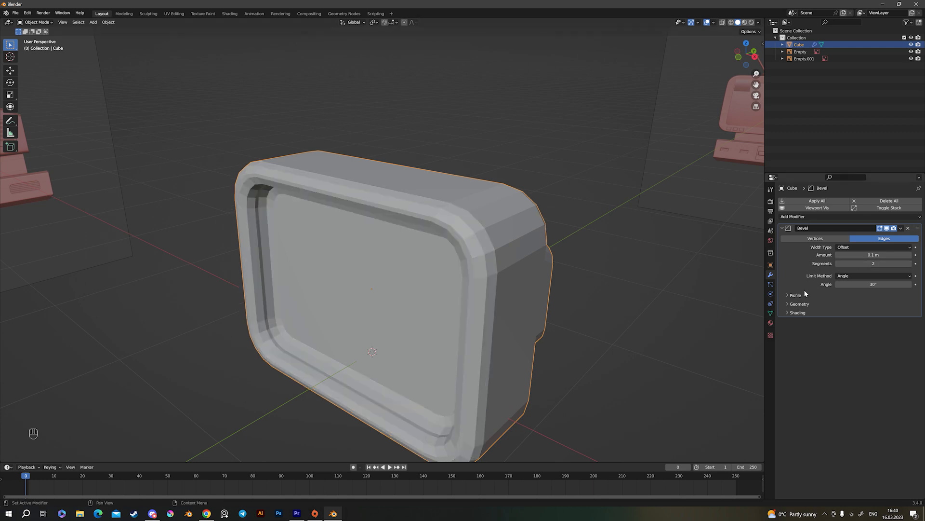
Set the bevel's superellipse profile shape to 1.00 and check the monitor body from several angles
{"action": "left_click", "coordinate": [796, 295]}
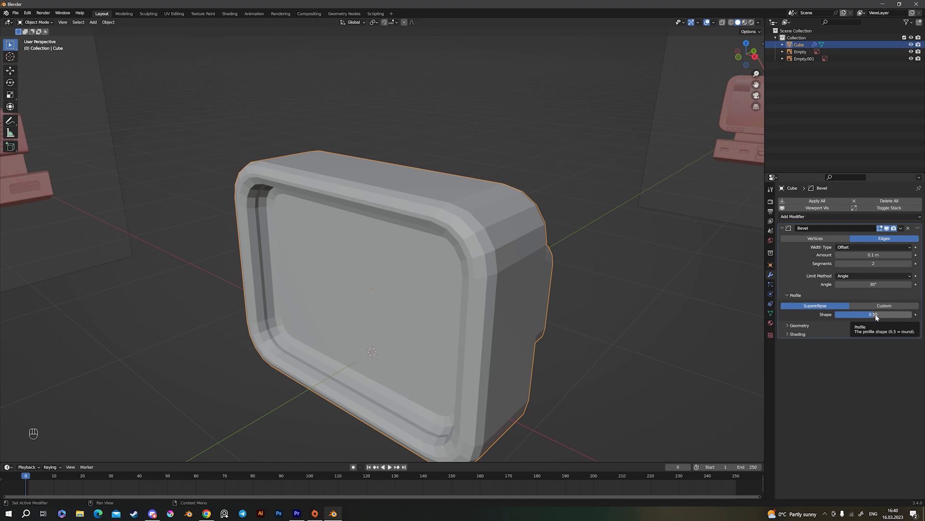
{"action": "left_click_drag", "start_coordinate": [877, 316], "coordinate": [913, 317]}
{"action": "middle_click_drag", "start_coordinate": [501, 270], "coordinate": [649, 292]}
{"action": "scroll", "coordinate": [471, 286], "scroll_direction": "down", "scroll_amount": 3}
{"action": "left_click", "coordinate": [546, 284]}
{"action": "middle_click_drag", "start_coordinate": [547, 283], "coordinate": [627, 304]}
{"action": "middle_click_drag", "start_coordinate": [316, 227], "coordinate": [654, 301]}
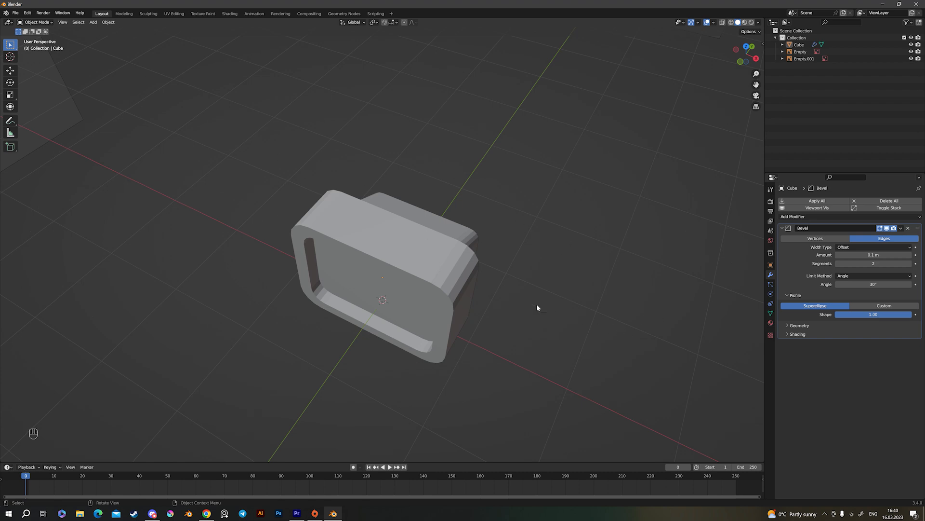
{"action": "scroll", "coordinate": [545, 307], "scroll_direction": "up", "scroll_amount": 3}
{"action": "middle_click_drag", "start_coordinate": [530, 306], "coordinate": [391, 232]}
Switch to wireframe display and examine the bevelled edges around the monitor frame and rear housing
{"action": "left_click", "coordinate": [390, 232]}
{"action": "left_click", "coordinate": [731, 23]}
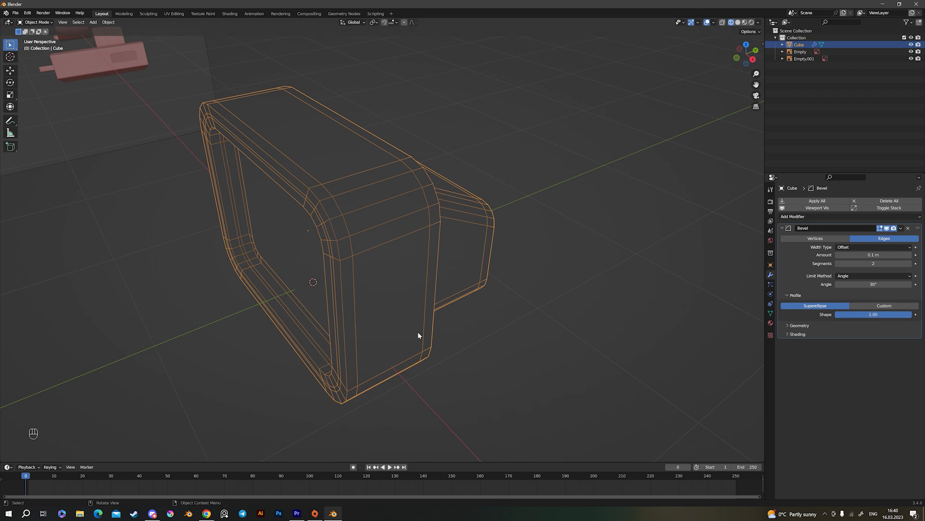
{"action": "middle_click_drag", "start_coordinate": [495, 116], "coordinate": [508, 165]}
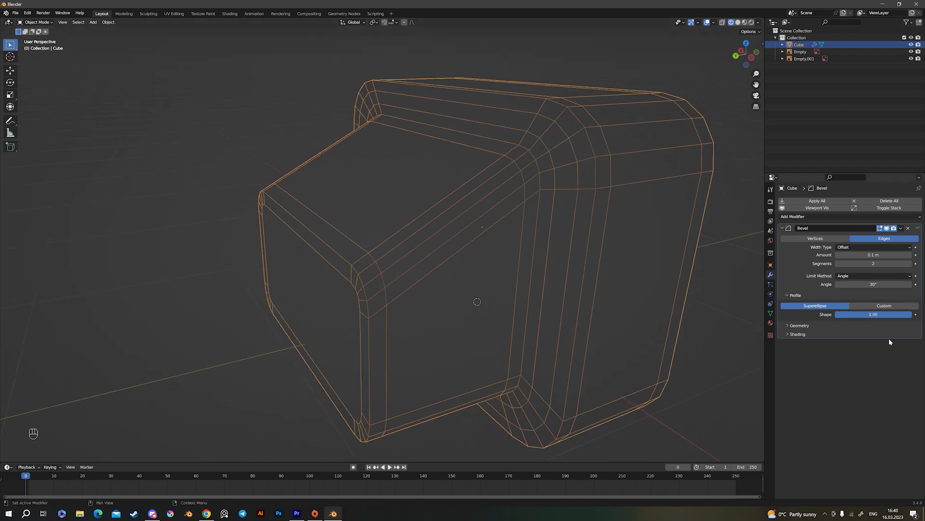
{"action": "scroll", "coordinate": [556, 274], "scroll_direction": "down", "scroll_amount": 2}
{"action": "middle_click_drag", "start_coordinate": [553, 274], "coordinate": [543, 279], "text": "shift"}
{"action": "scroll", "coordinate": [355, 270], "scroll_direction": "up", "scroll_amount": 2}
{"action": "middle_click_drag", "start_coordinate": [310, 307], "coordinate": [494, 290]}
{"action": "scroll", "coordinate": [494, 290], "scroll_direction": "down", "scroll_amount": 3}
{"action": "scroll", "coordinate": [511, 292], "scroll_direction": "up", "scroll_amount": 3}
{"action": "middle_click_drag", "start_coordinate": [550, 285], "coordinate": [512, 289], "text": "shift"}
{"action": "middle_click_drag", "start_coordinate": [512, 289], "coordinate": [510, 246], "text": "shift"}
{"action": "scroll", "coordinate": [461, 262], "scroll_direction": "up", "scroll_amount": 1}
{"action": "middle_click_drag", "start_coordinate": [461, 262], "coordinate": [465, 292], "text": "shift"}
{"action": "scroll", "coordinate": [442, 280], "scroll_direction": "down", "scroll_amount": 3}
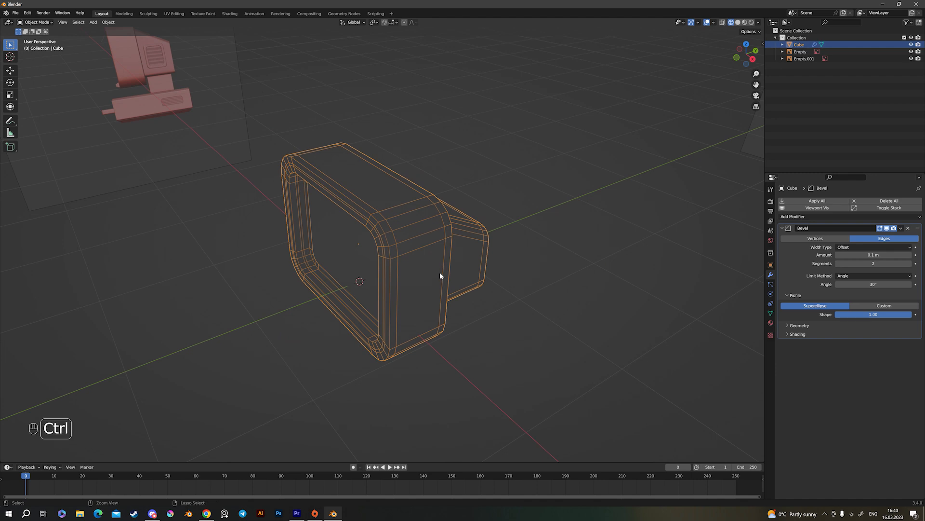
Add a level 2 Subdivision modifier to the monitor body
{"action": "key", "text": "ctrl+2"}
{"action": "scroll", "coordinate": [425, 256], "scroll_direction": "up", "scroll_amount": 2}
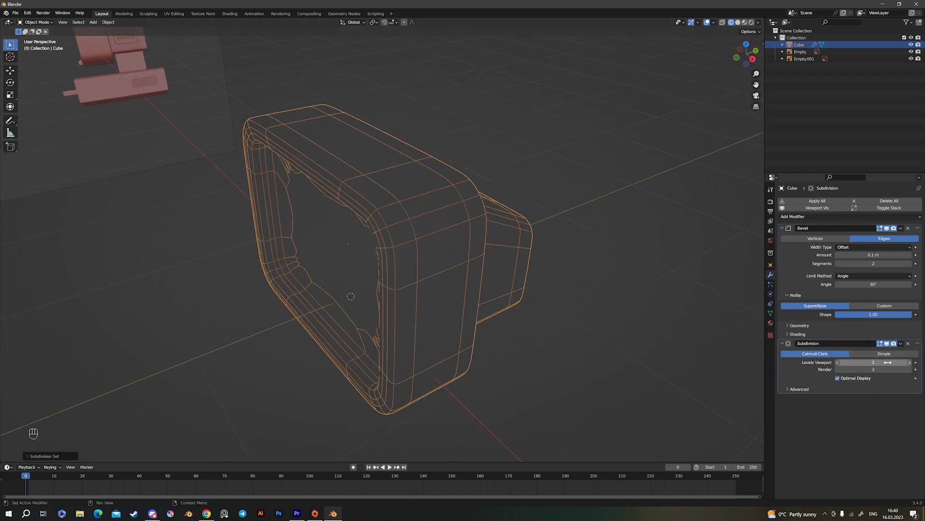
{"action": "key", "text": "shift"}
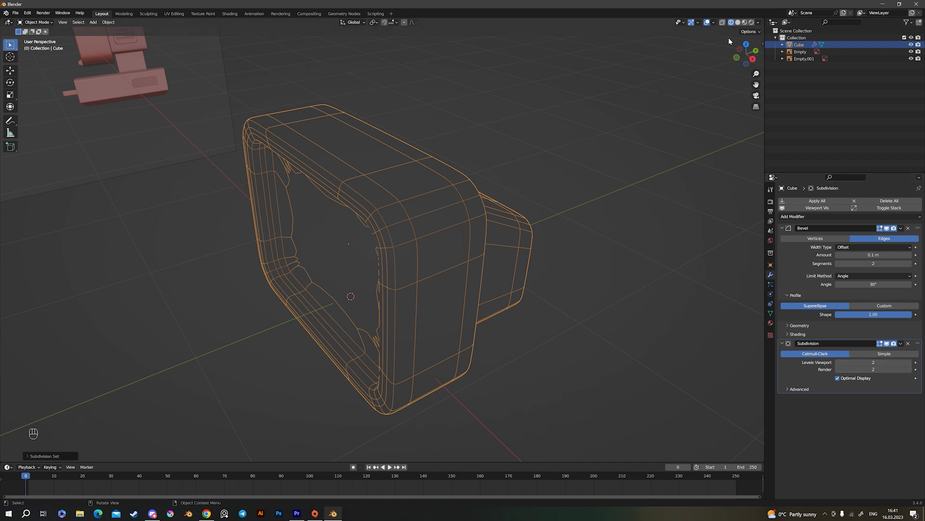
Return to solid display and apply smooth shading to the monitor body
{"action": "left_click", "coordinate": [737, 23]}
{"action": "right_click", "coordinate": [377, 246]}
{"action": "left_click", "coordinate": [377, 247]}
{"action": "mouse_move", "coordinate": [434, 215]}
{"action": "middle_mouse_down"}
{"action": "mouse_move", "coordinate": [418, 226]}
{"action": "mouse_move", "coordinate": [368, 209]}
{"action": "mouse_move", "coordinate": [387, 213]}
{"action": "mouse_move", "coordinate": [457, 285]}
{"action": "middle_mouse_up"}
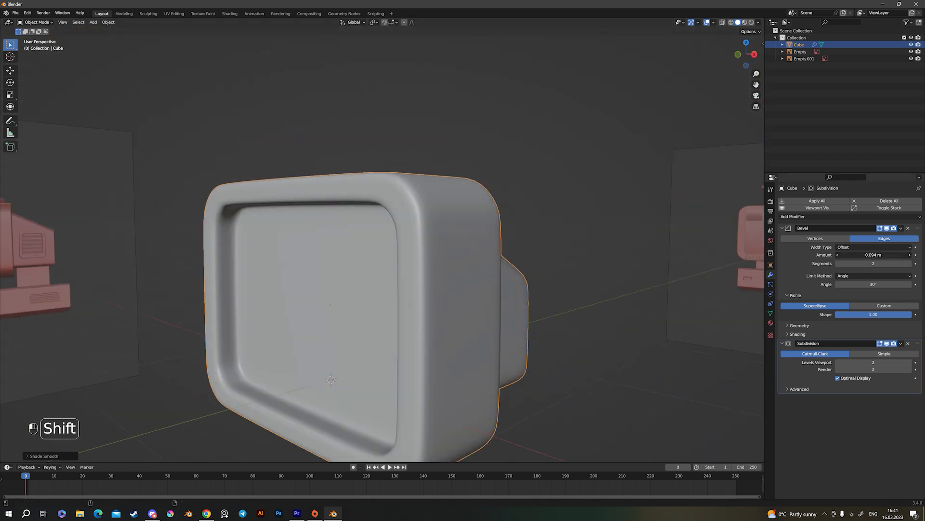
Set the Bevel modifier's amount to 0.054 m
{"action": "mouse_move", "coordinate": [873, 255]}
{"action": "left_mouse_down", "text": "shift"}
{"action": "mouse_move", "coordinate": [848, 255]}
{"action": "mouse_move", "coordinate": [885, 255]}
{"action": "left_mouse_up", "text": "shift"}
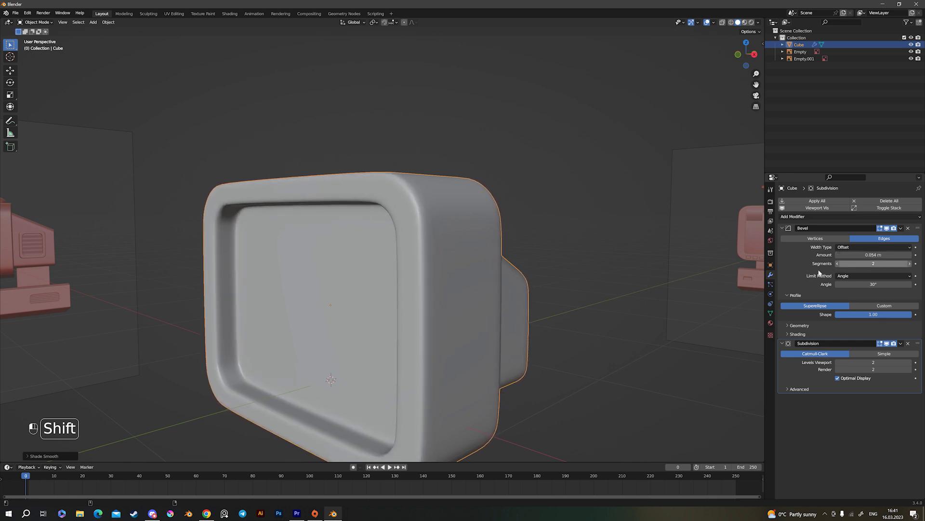
{"action": "scroll", "coordinate": [489, 276], "scroll_direction": "down", "scroll_amount": 4}
{"action": "left_click", "coordinate": [494, 279]}
Examine the bezel buttons and base details in the front reference image, and frame the monitor body again
{"action": "middle_click_drag", "start_coordinate": [496, 290], "coordinate": [126, 309]}
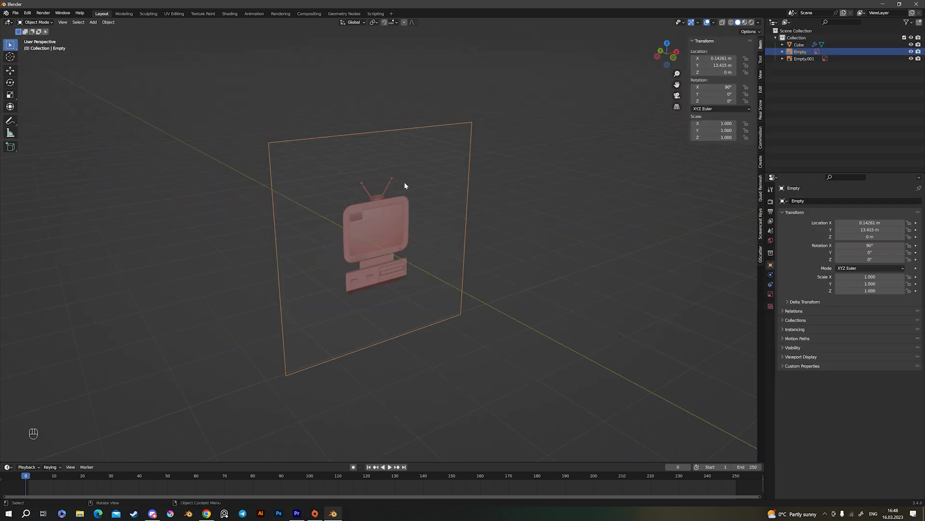
{"action": "scroll", "coordinate": [414, 215], "scroll_direction": "up", "scroll_amount": 8}
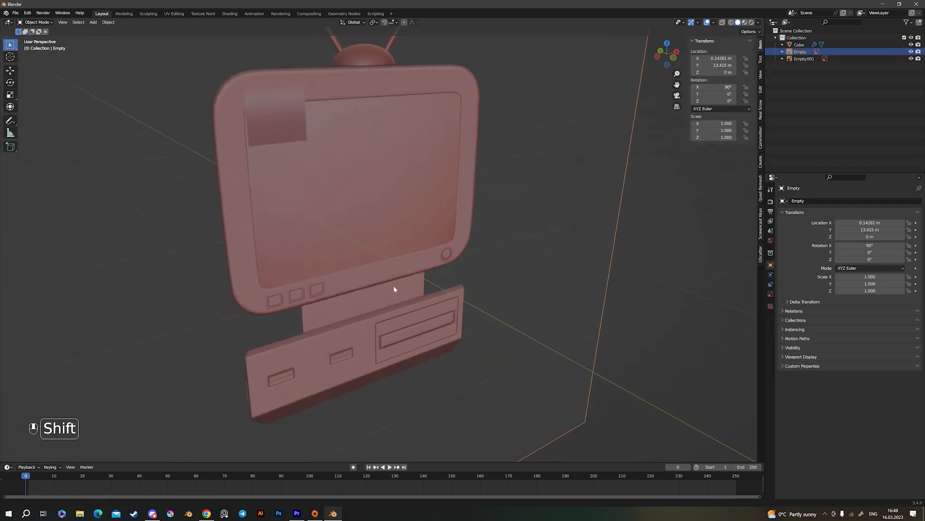
{"action": "middle_click_drag", "start_coordinate": [442, 258], "coordinate": [230, 256]}
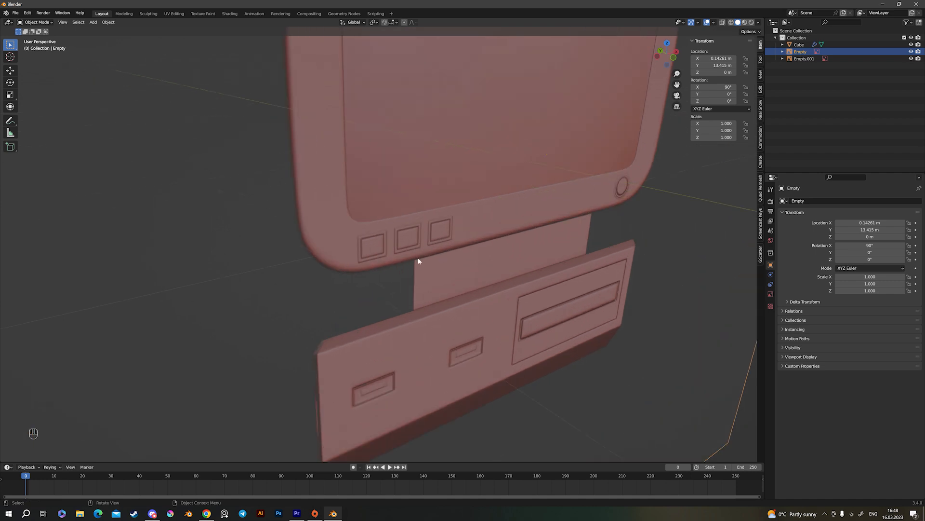
{"action": "scroll", "coordinate": [450, 256], "scroll_direction": "down", "scroll_amount": 8}
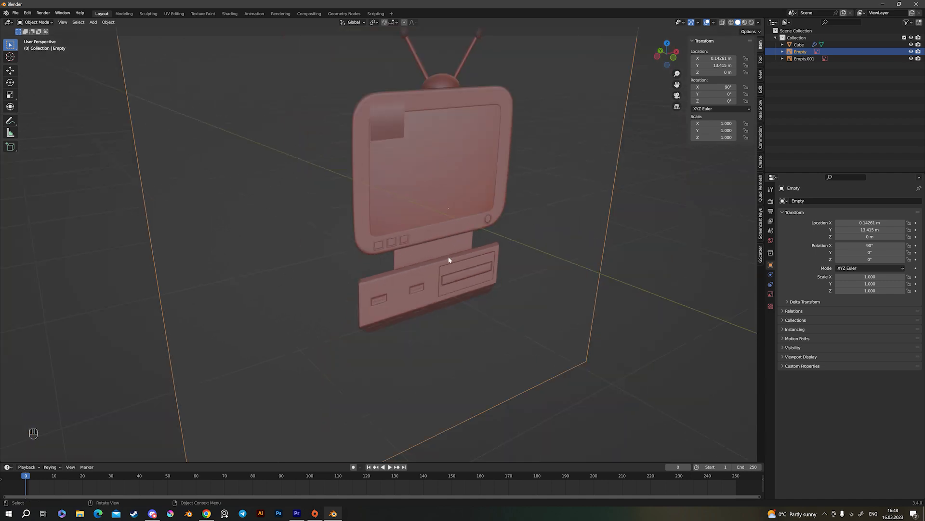
{"action": "middle_click_drag", "start_coordinate": [477, 295], "coordinate": [345, 189], "text": "shift"}
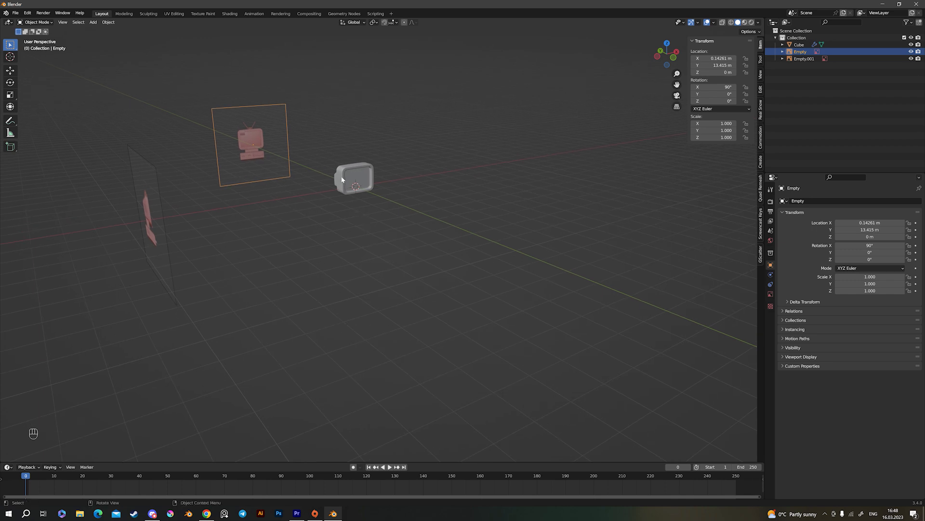
{"action": "left_click", "coordinate": [344, 182]}
{"action": "key", "text": "KP_Decimal"}
{"action": "scroll", "coordinate": [447, 366], "scroll_direction": "down", "scroll_amount": 3}
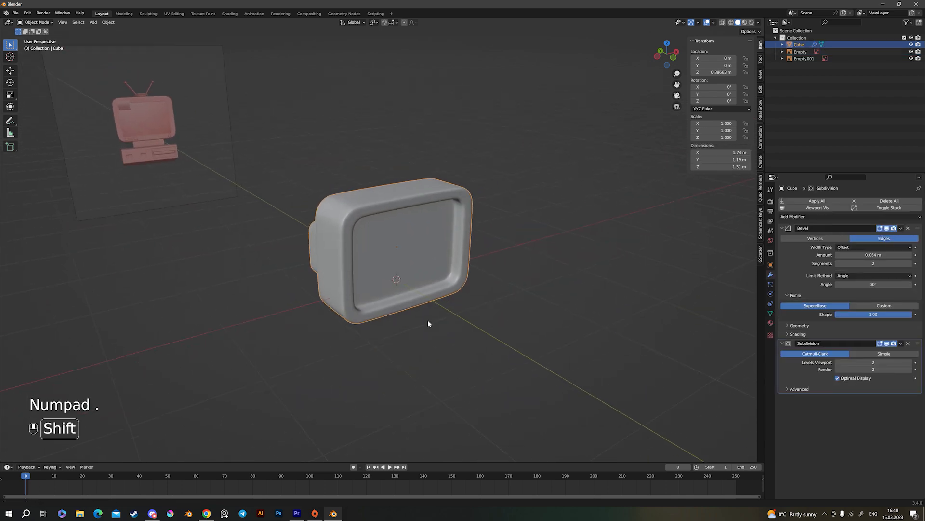
Snap the 3D cursor to the bezel's lower front face on the monitor body
{"action": "middle_click_drag", "start_coordinate": [437, 336], "coordinate": [399, 283], "text": "shift"}
{"action": "scroll", "coordinate": [399, 283], "scroll_direction": "up", "scroll_amount": 4}
{"action": "key", "text": "Tab"}
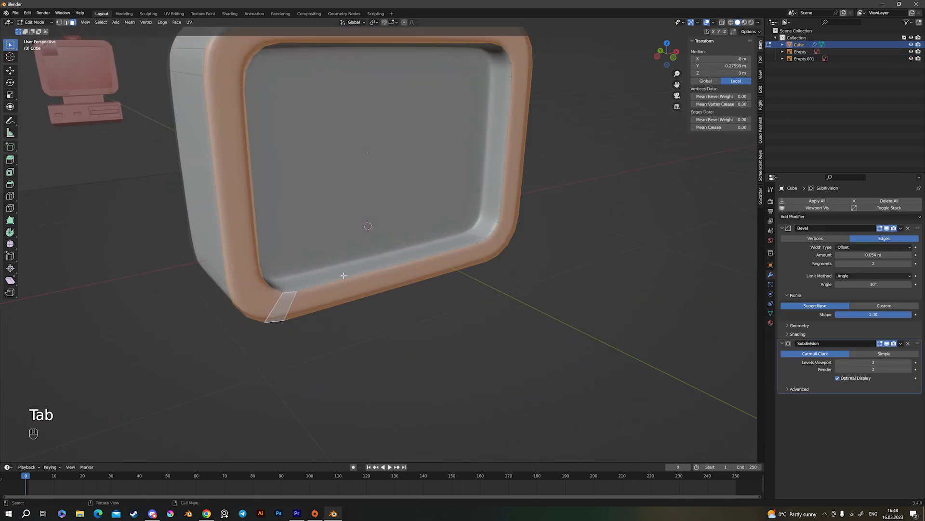
{"action": "left_click", "coordinate": [368, 280]}
{"action": "scroll", "coordinate": [372, 277], "scroll_direction": "up", "scroll_amount": 3}
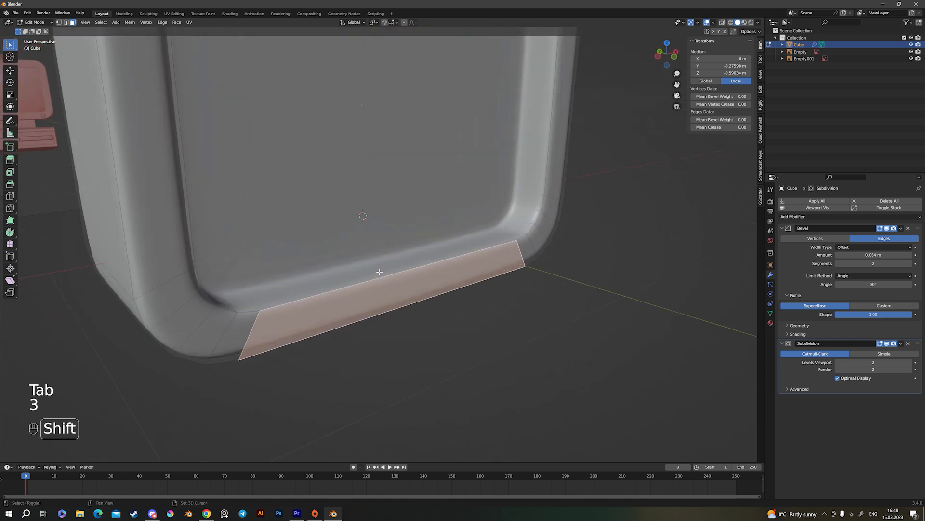
{"action": "key", "text": "shift+s"}
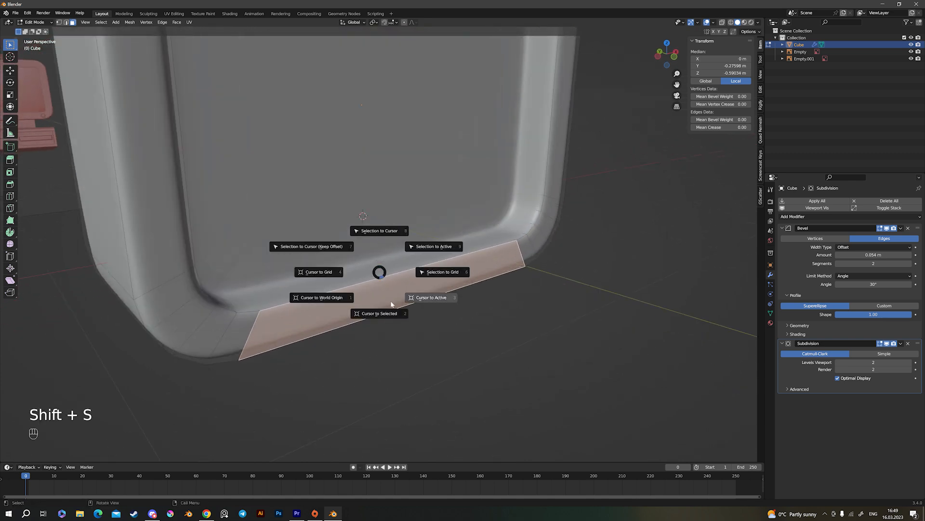
{"action": "left_click", "coordinate": [381, 314]}
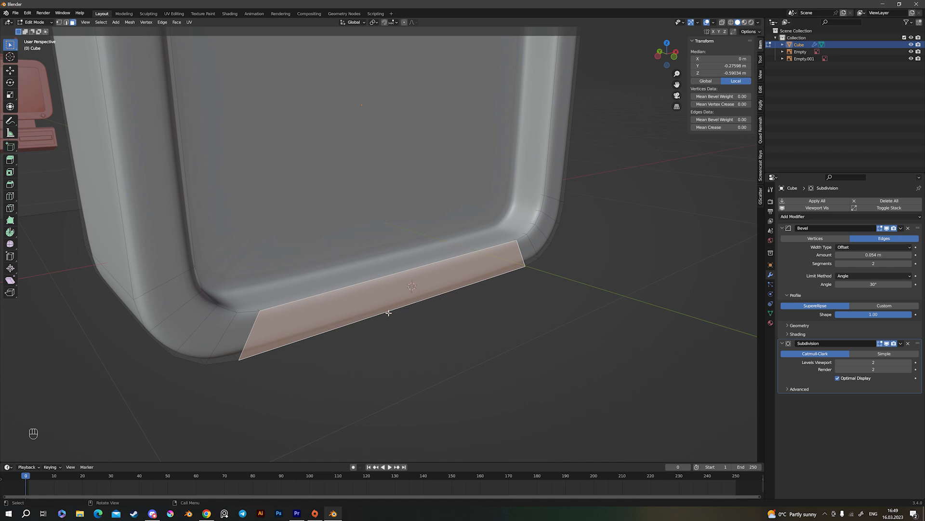
{"action": "scroll", "coordinate": [377, 303], "scroll_direction": "down", "scroll_amount": 2}
{"action": "key", "text": "Tab"}
Add a plane at the 3D cursor in Object Mode and rotate it 90° around X
{"action": "scroll", "coordinate": [438, 308], "scroll_direction": "up", "scroll_amount": 4}
{"action": "middle_click_drag", "start_coordinate": [394, 294], "coordinate": [418, 244]}
{"action": "key", "text": "Tab"}
{"action": "key", "text": "Tab"}
{"action": "key", "text": "shift+a"}
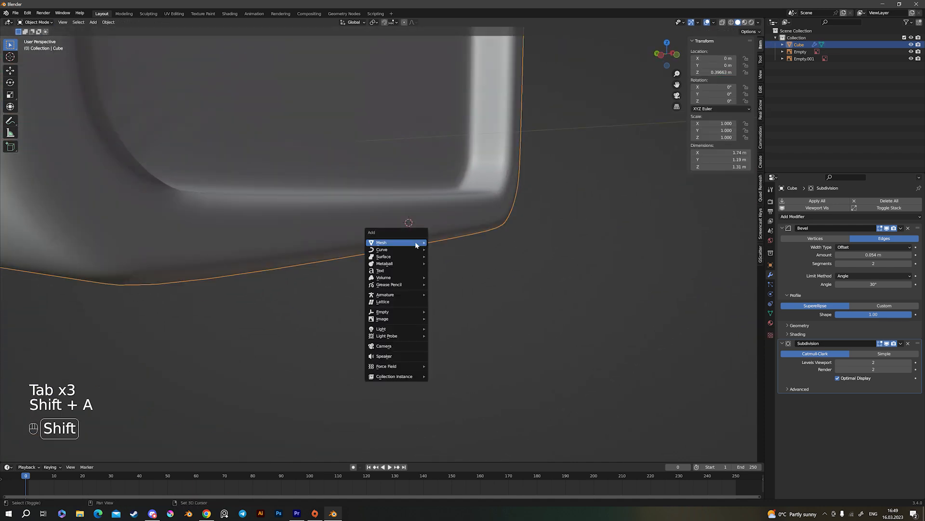
{"action": "left_click", "coordinate": [444, 245]}
{"action": "scroll", "coordinate": [477, 260], "scroll_direction": "down", "scroll_amount": 5}
{"action": "middle_click_drag", "start_coordinate": [492, 267], "coordinate": [511, 279]}
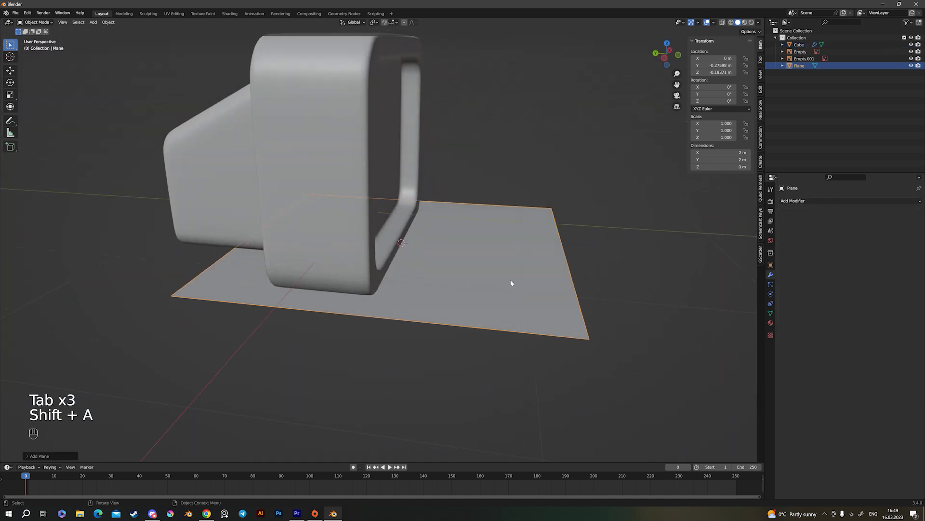
{"action": "type", "text": "rx"}
{"action": "type", "text": "90"}
{"action": "key", "text": "Return"}
Scale the plane down to about 0.08 m square, checking its size in front view
{"action": "key", "text": "s"}
{"action": "left_click", "coordinate": [419, 264]}
{"action": "key", "text": "KP_1"}
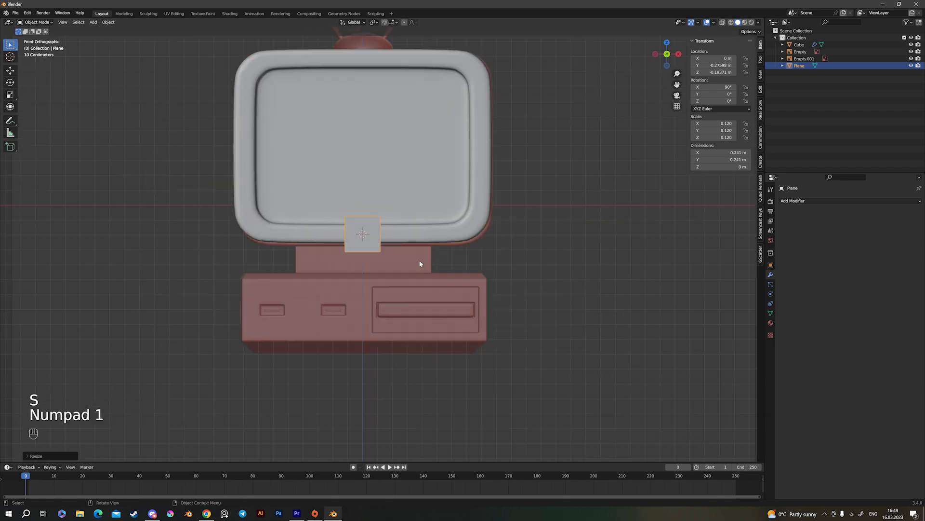
{"action": "scroll", "coordinate": [419, 263], "scroll_direction": "up", "scroll_amount": 5}
{"action": "key", "text": "s"}
{"action": "left_click", "coordinate": [377, 250]}
Turn on X-ray display and move the plane along X to about -0.607 m, over the reference's leftmost bezel button
{"action": "scroll", "coordinate": [405, 260], "scroll_direction": "up", "scroll_amount": 3}
{"action": "key", "text": "g"}
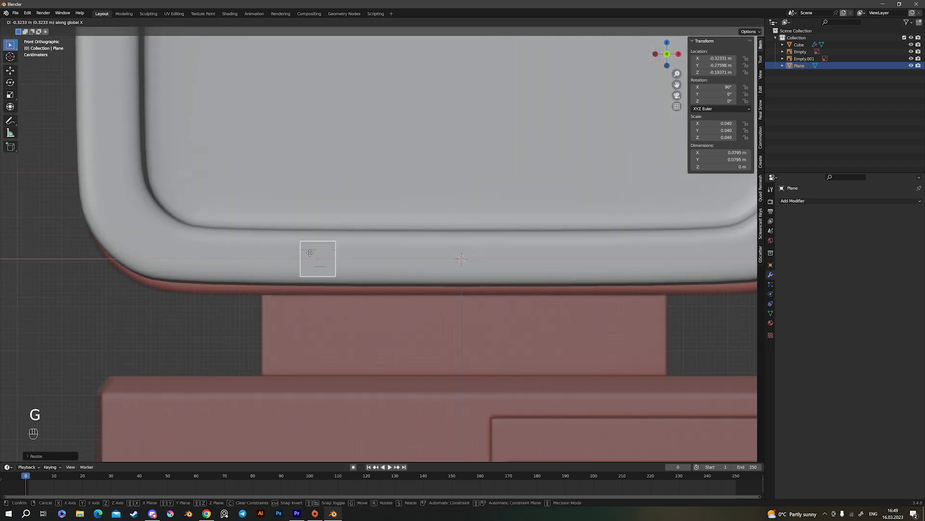
{"action": "left_click", "coordinate": [229, 262]}
{"action": "key", "text": "alt+z"}
{"action": "middle_click_drag", "start_coordinate": [256, 266], "coordinate": [330, 278], "text": "shift"}
{"action": "scroll", "coordinate": [337, 278], "scroll_direction": "up", "scroll_amount": 1}
{"action": "key", "text": "g"}
{"action": "key", "text": "x"}
{"action": "key", "text": "shift"}
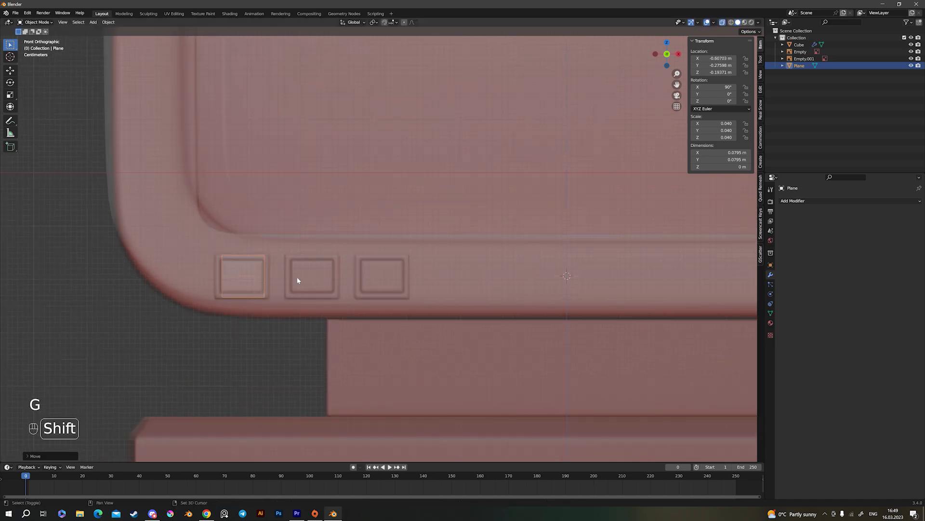
{"action": "left_click", "coordinate": [298, 280]}
Widen the plane along X to about 0.096 m and shift it along X to about -0.609 m
{"action": "key", "text": "s"}
{"action": "key", "text": "x"}
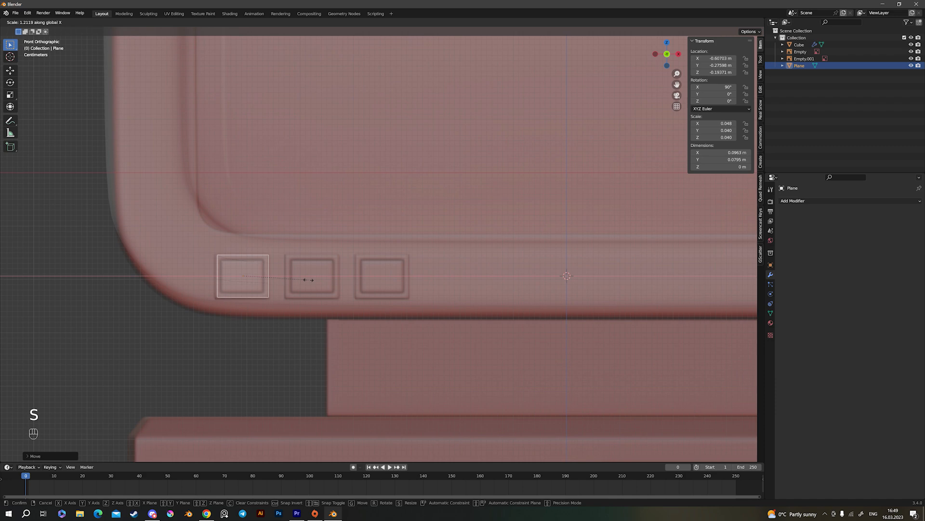
{"action": "key", "text": "x"}
{"action": "left_click", "coordinate": [308, 280]}
{"action": "scroll", "coordinate": [338, 277], "scroll_direction": "up", "scroll_amount": 3}
{"action": "key", "text": "g"}
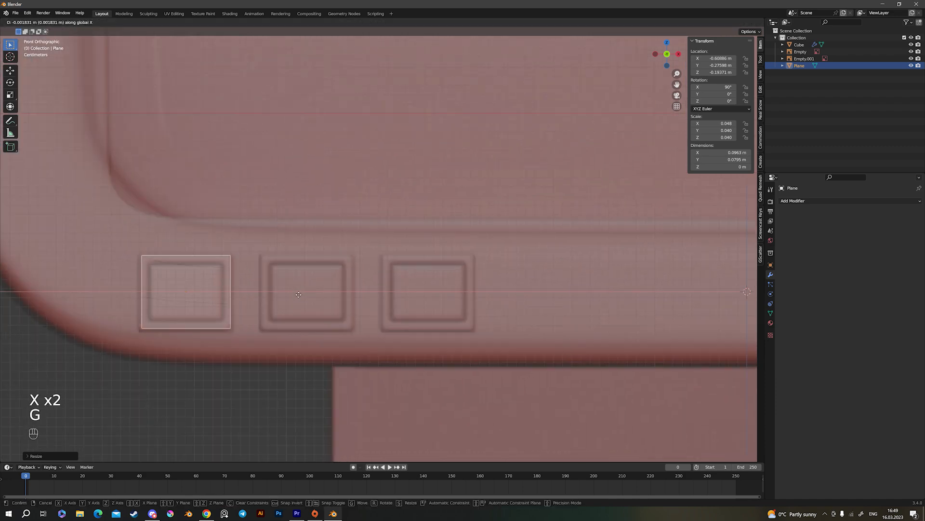
{"action": "left_click", "coordinate": [299, 295]}
Widen the plane a little further along X to about 0.099 m and turn off X-ray display
{"action": "scroll", "coordinate": [284, 294], "scroll_direction": "up", "scroll_amount": 1}
{"action": "middle_click_drag", "start_coordinate": [237, 306], "coordinate": [377, 277], "text": "shift"}
{"action": "key", "text": "s"}
{"action": "key", "text": "x"}
{"action": "key", "text": "x"}
{"action": "key", "text": "x"}
{"action": "left_click", "coordinate": [332, 287]}
{"action": "scroll", "coordinate": [333, 287], "scroll_direction": "down", "scroll_amount": 4}
{"action": "key", "text": "alt+z"}
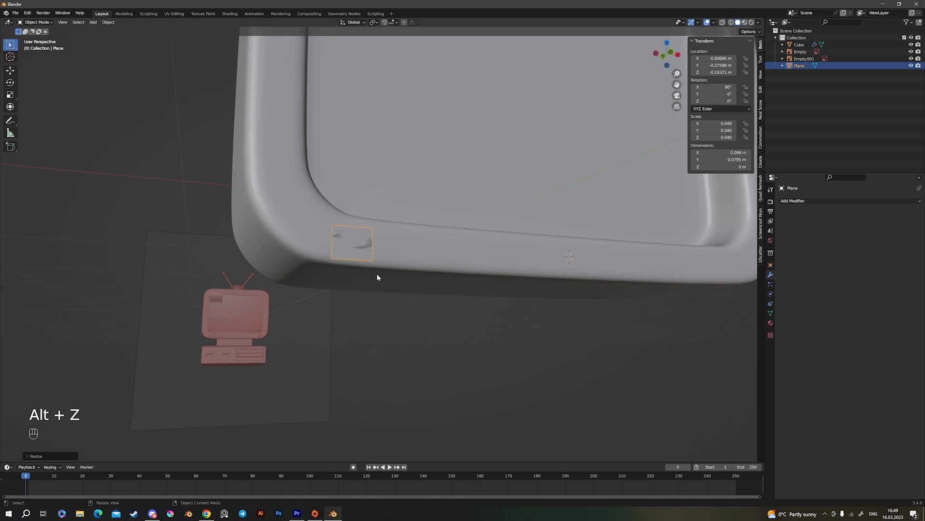
Scale the plane down to about 0.094 by 0.076 m and raise it along Z to about -0.180 m
{"action": "key", "text": "KP_1"}
{"action": "scroll", "coordinate": [397, 352], "scroll_direction": "up", "scroll_amount": 2}
{"action": "middle_click_drag", "start_coordinate": [397, 351], "coordinate": [452, 289]}
{"action": "scroll", "coordinate": [450, 291], "scroll_direction": "up", "scroll_amount": 3}
{"action": "key", "text": "s"}
{"action": "left_click", "coordinate": [446, 292]}
{"action": "key", "text": "g"}
{"action": "key", "text": "z"}
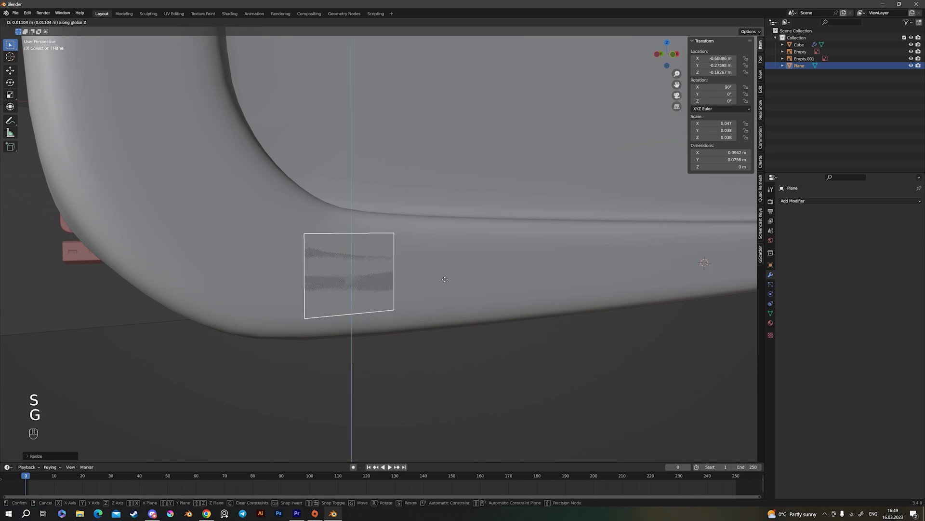
{"action": "left_click", "coordinate": [445, 276]}
{"action": "scroll", "coordinate": [441, 265], "scroll_direction": "down", "scroll_amount": 5}
Apply the plane's scale in Object Mode
{"action": "mouse_move", "coordinate": [440, 265]}
{"action": "middle_mouse_down"}
{"action": "mouse_move", "coordinate": [419, 304]}
{"action": "mouse_move", "coordinate": [421, 261]}
{"action": "mouse_move", "coordinate": [450, 270]}
{"action": "middle_mouse_up"}
{"action": "key", "text": "Tab"}
{"action": "scroll", "coordinate": [448, 271], "scroll_direction": "up", "scroll_amount": 6}
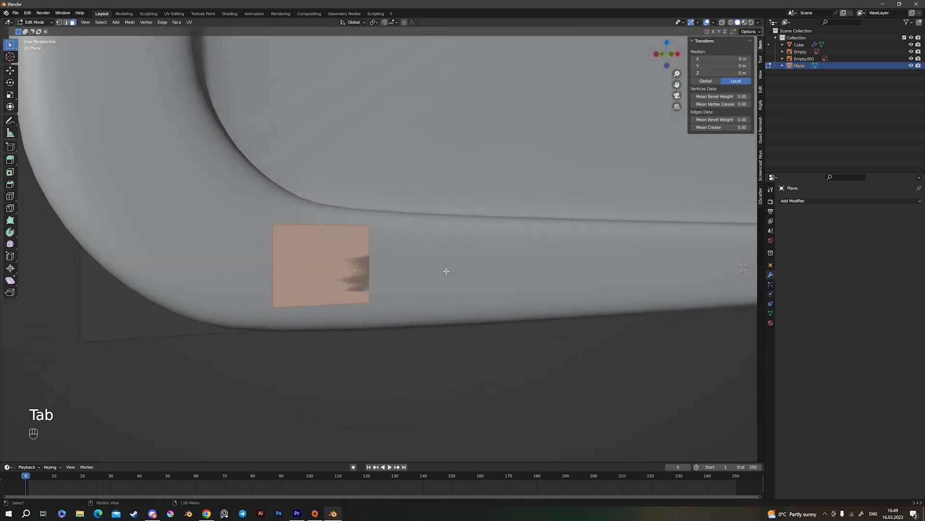
{"action": "key", "text": "Tab"}
{"action": "key", "text": "ctrl+a"}
{"action": "left_click", "coordinate": [417, 264]}
{"action": "mouse_move", "coordinate": [417, 264]}
{"action": "middle_mouse_down"}
{"action": "mouse_move", "coordinate": [427, 267]}
{"action": "mouse_move", "coordinate": [404, 266]}
{"action": "middle_mouse_up"}
Inset the plane's face by about 0.013 m and delete the inner face to leave a rectangular frame
{"action": "key", "text": "Tab"}
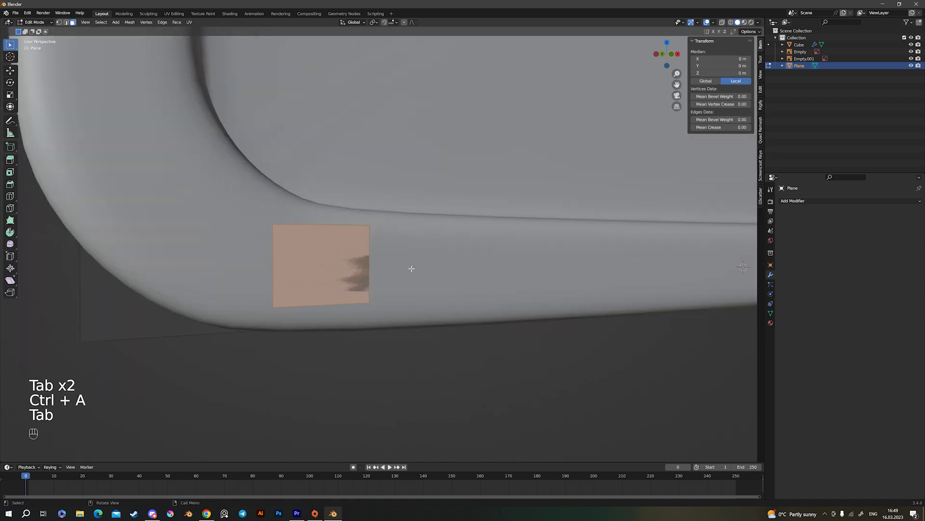
{"action": "key", "text": "i"}
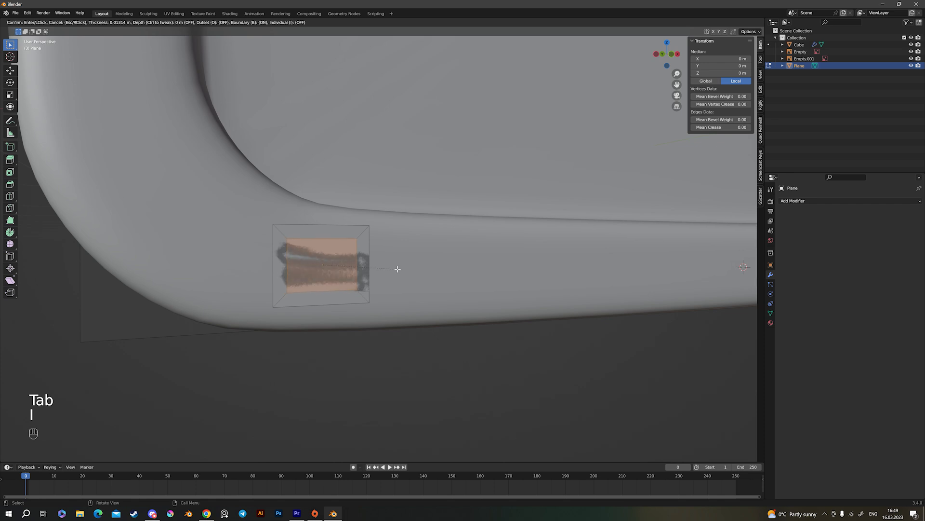
{"action": "left_click", "coordinate": [397, 269]}
{"action": "key", "text": "Delete"}
{"action": "left_click", "coordinate": [397, 266]}
Extrude all of the frame's faces outward from the bezel by about 0.039 m
{"action": "key", "text": "a"}
{"action": "middle_click_drag", "start_coordinate": [374, 249], "coordinate": [394, 272]}
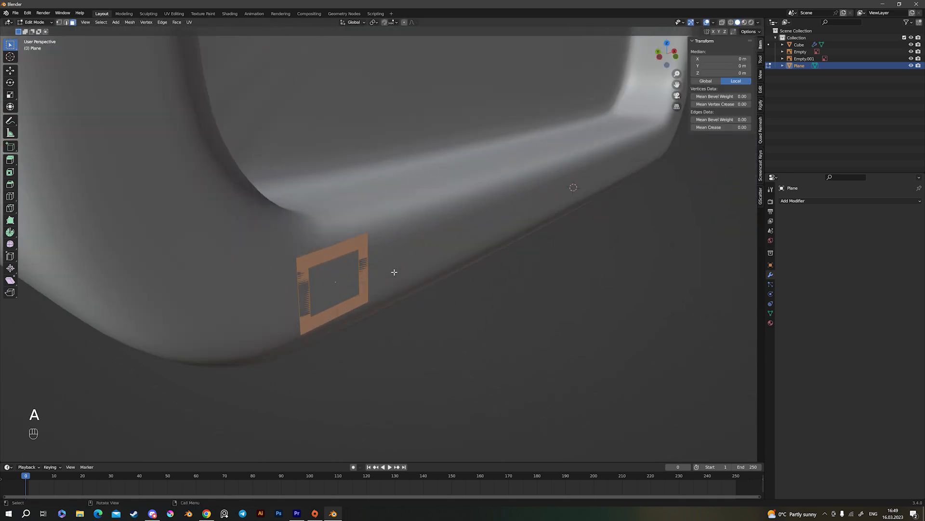
{"action": "key", "text": "e"}
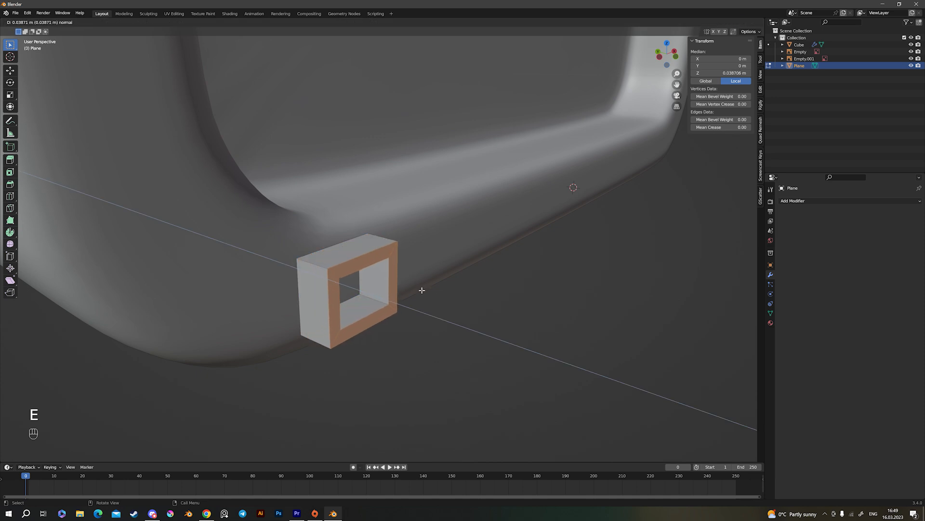
{"action": "left_click", "coordinate": [422, 290]}
{"action": "key", "text": "Tab"}
Copy the monitor body's Bevel and Subdivision modifiers to the button frame and select only the frame
{"action": "middle_click_drag", "start_coordinate": [407, 283], "coordinate": [558, 273]}
{"action": "left_click", "coordinate": [307, 213], "text": "shift"}
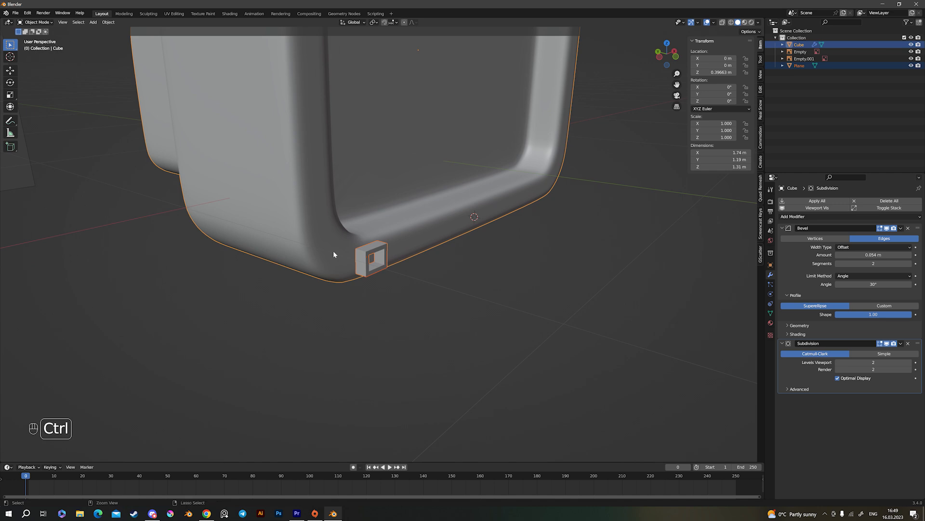
{"action": "key", "text": "ctrl+l"}
{"action": "left_click", "coordinate": [334, 254]}
{"action": "scroll", "coordinate": [351, 255], "scroll_direction": "up", "scroll_amount": 3}
{"action": "left_click", "coordinate": [359, 261]}
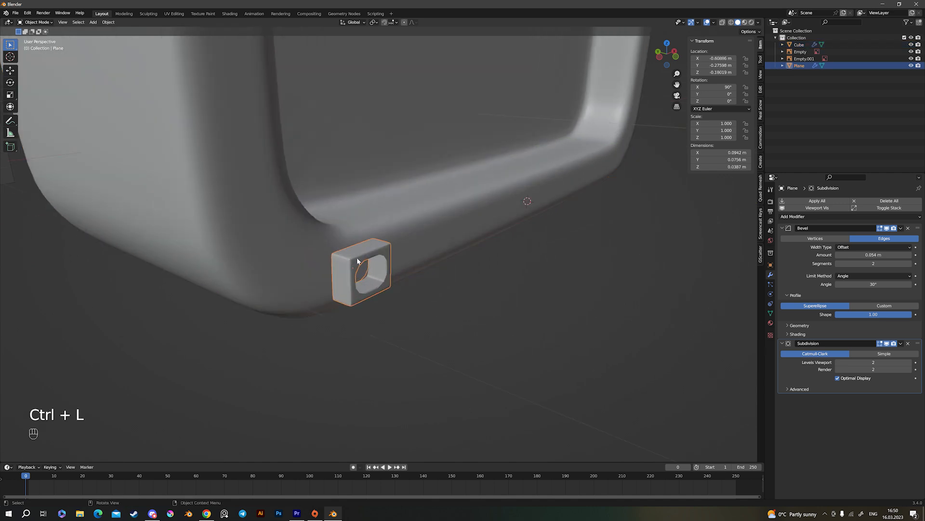
Set the limit method of the button frame's Bevel modifier to Weight
{"action": "scroll", "coordinate": [376, 267], "scroll_direction": "up", "scroll_amount": 5}
{"action": "scroll", "coordinate": [396, 277], "scroll_direction": "down", "scroll_amount": 1}
{"action": "middle_click_drag", "start_coordinate": [392, 284], "coordinate": [493, 219]}
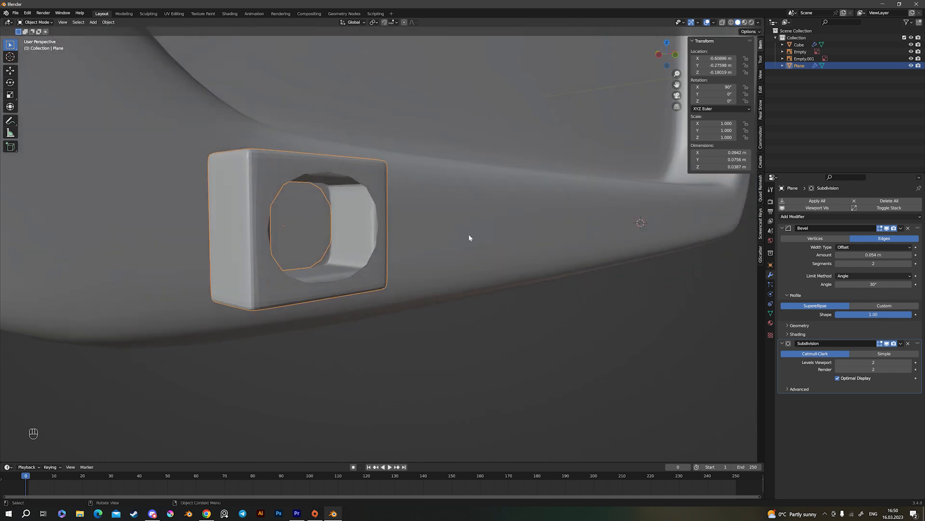
{"action": "mouse_move", "coordinate": [376, 222]}
{"action": "middle_mouse_down"}
{"action": "mouse_move", "coordinate": [368, 232]}
{"action": "mouse_move", "coordinate": [379, 228]}
{"action": "middle_mouse_up"}
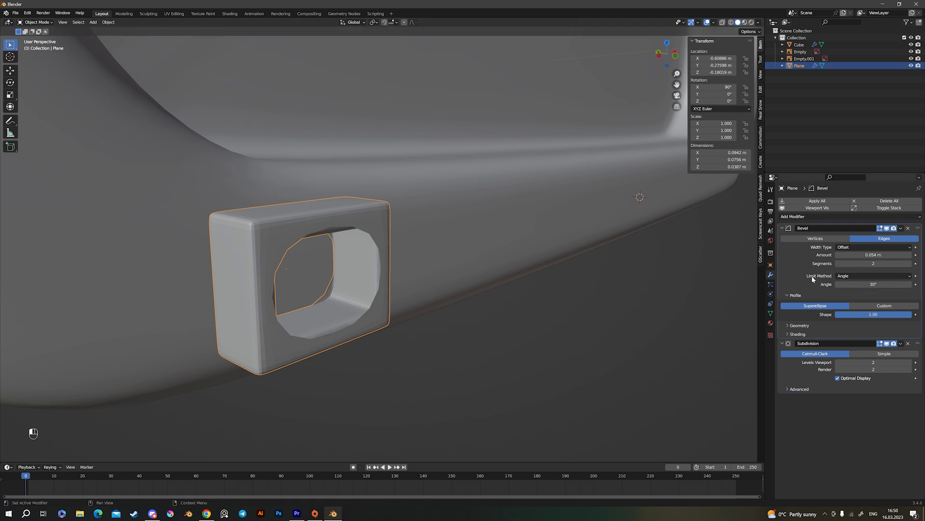
{"action": "left_click", "coordinate": [861, 277]}
{"action": "left_click", "coordinate": [863, 274]}
{"action": "left_click", "coordinate": [854, 298]}
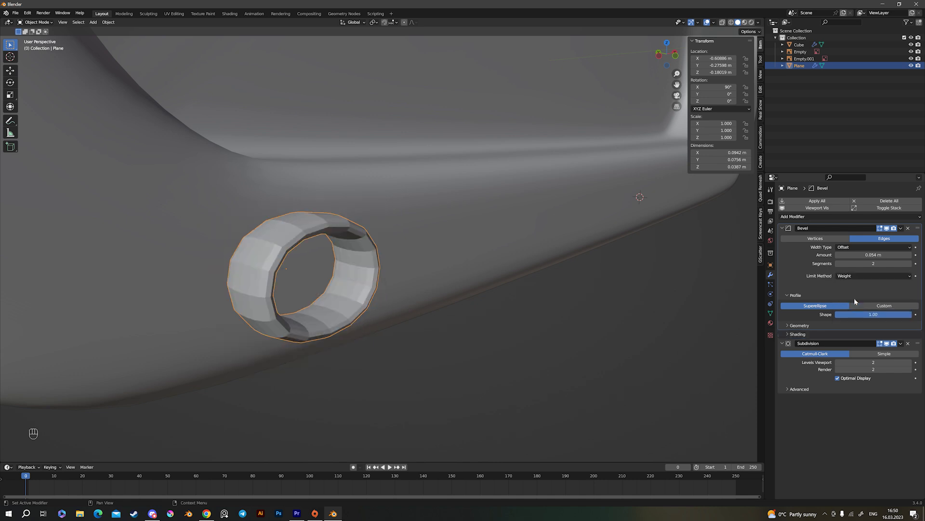
Set the mean bevel weight of all the frame's edges to 1.00 and return to Object Mode
{"action": "key", "text": "Tab"}
{"action": "scroll", "coordinate": [462, 251], "scroll_direction": "down", "scroll_amount": 2}
{"action": "scroll", "coordinate": [439, 253], "scroll_direction": "up", "scroll_amount": 5}
{"action": "key", "text": "a"}
{"action": "scroll", "coordinate": [439, 252], "scroll_direction": "down", "scroll_amount": 4}
{"action": "scroll", "coordinate": [458, 250], "scroll_direction": "up", "scroll_amount": 3}
{"action": "middle_click_drag", "start_coordinate": [458, 249], "coordinate": [520, 250], "text": "shift"}
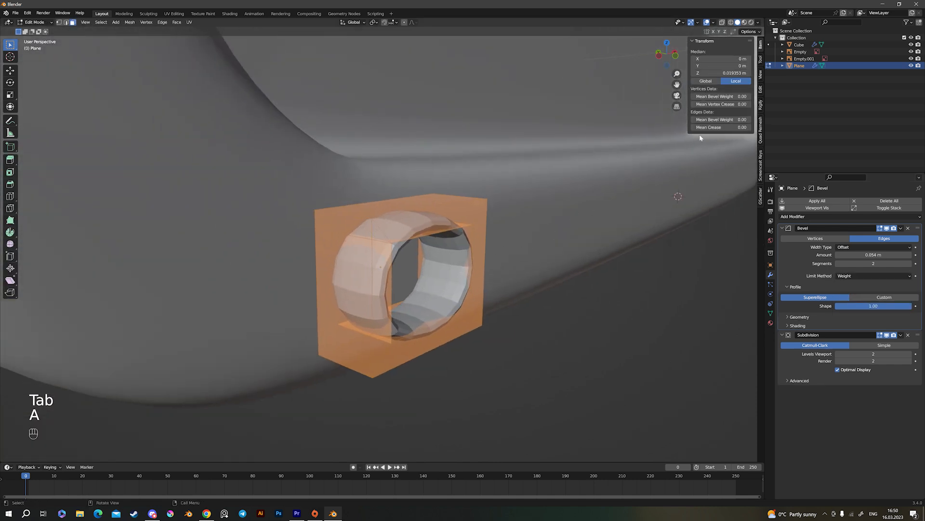
{"action": "left_click_drag", "start_coordinate": [719, 120], "coordinate": [743, 119]}
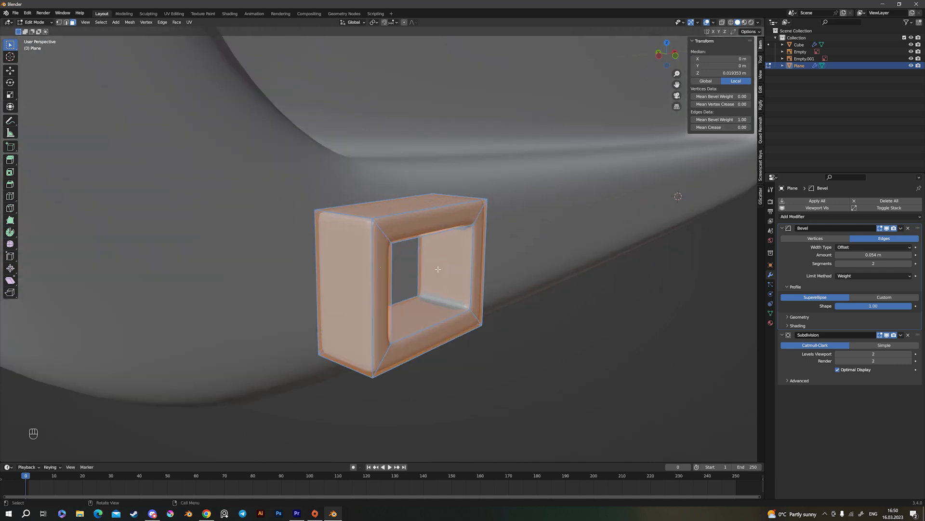
{"action": "key", "text": "Tab"}
Apply smooth shading to the button frame and check it against the monitor body
{"action": "right_click", "coordinate": [368, 242]}
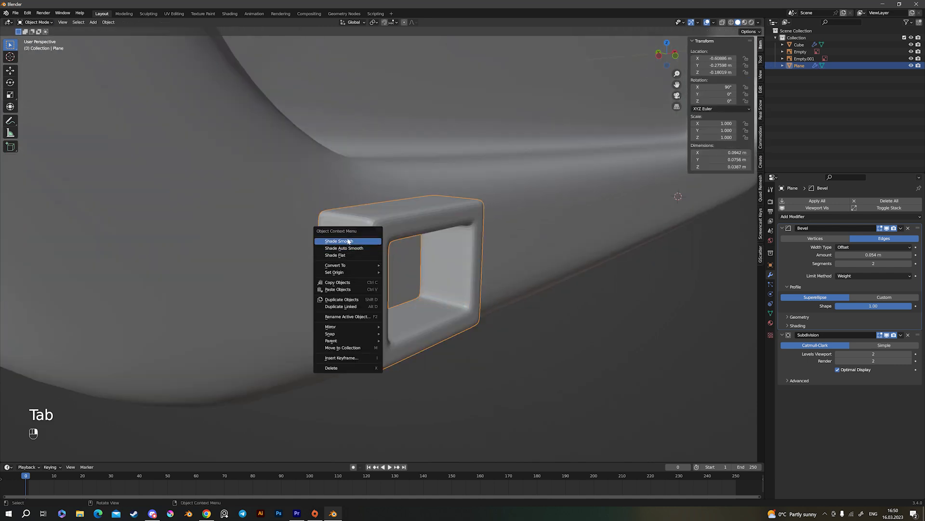
{"action": "left_click", "coordinate": [344, 242]}
{"action": "scroll", "coordinate": [453, 263], "scroll_direction": "down", "scroll_amount": 7}
{"action": "left_click", "coordinate": [461, 265]}
{"action": "middle_click_drag", "start_coordinate": [460, 266], "coordinate": [360, 270]}
{"action": "left_click", "coordinate": [352, 246]}
{"action": "scroll", "coordinate": [359, 271], "scroll_direction": "down", "scroll_amount": 6}
{"action": "left_click", "coordinate": [360, 271]}
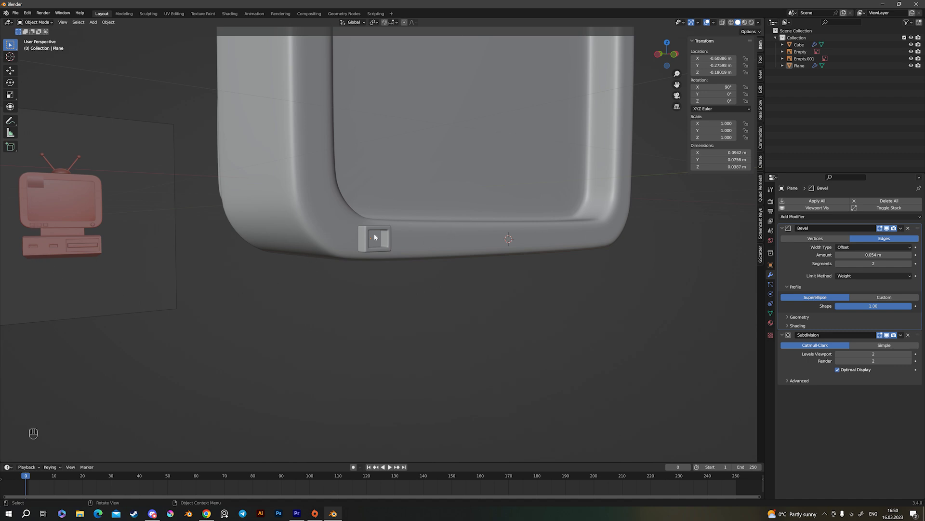
Duplicate the edge loop around the frame's inner front opening, leaving the copy in place
{"action": "left_click", "coordinate": [387, 238]}
{"action": "scroll", "coordinate": [396, 242], "scroll_direction": "up", "scroll_amount": 12}
{"action": "scroll", "coordinate": [410, 212], "scroll_direction": "down", "scroll_amount": 7}
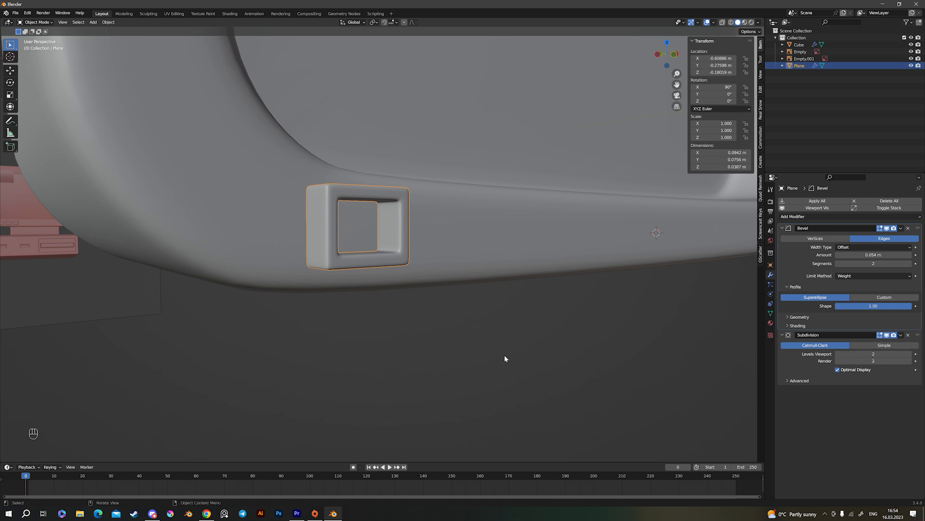
{"action": "scroll", "coordinate": [368, 136], "scroll_direction": "down", "scroll_amount": 2}
{"action": "scroll", "coordinate": [374, 246], "scroll_direction": "up", "scroll_amount": 8}
{"action": "key", "text": "Tab"}
{"action": "scroll", "coordinate": [403, 216], "scroll_direction": "down", "scroll_amount": 8}
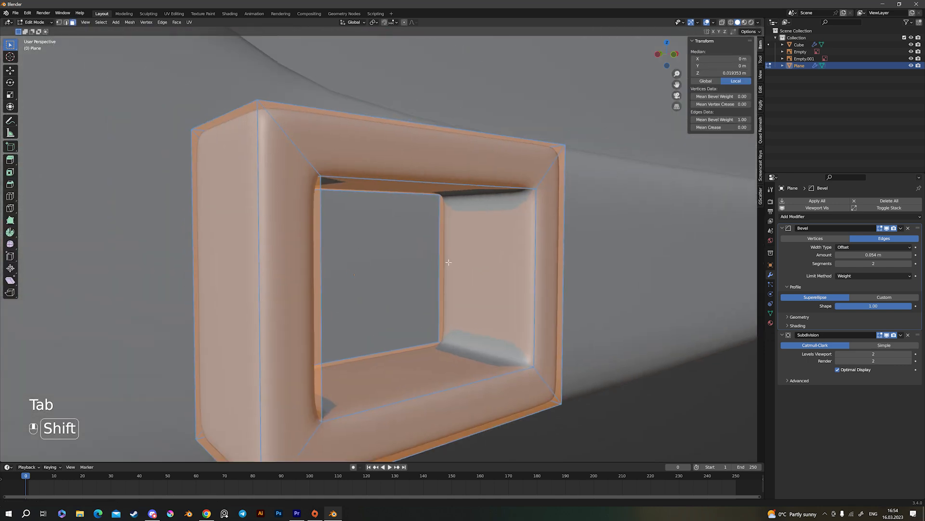
{"action": "key", "text": "2"}
{"action": "left_click", "coordinate": [458, 230], "text": "alt"}
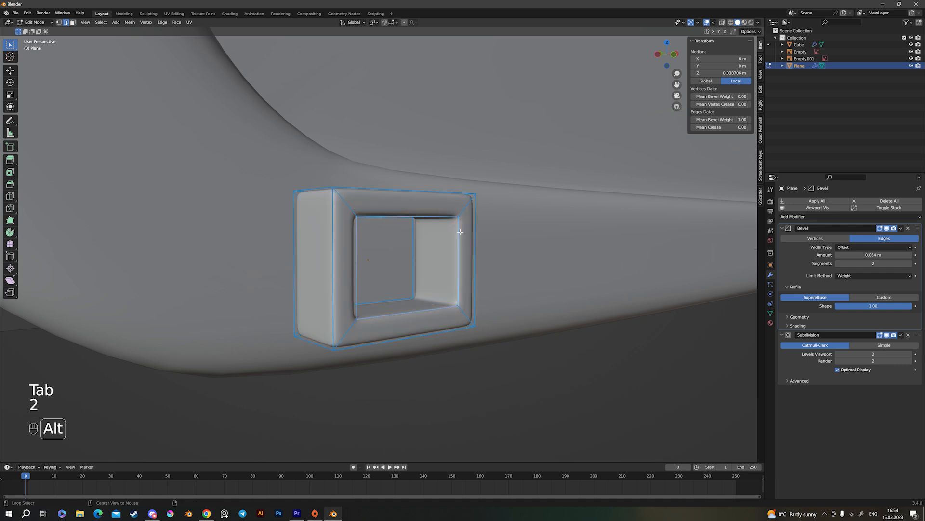
{"action": "middle_click_drag", "start_coordinate": [517, 308], "coordinate": [485, 289], "text": "shift"}
{"action": "key", "text": "shift+d"}
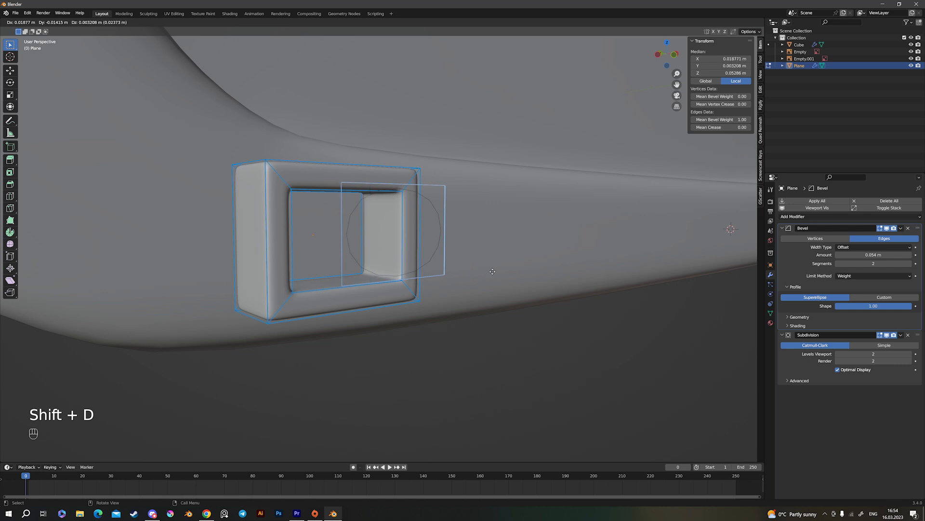
{"action": "right_click", "coordinate": [497, 272]}
{"action": "middle_click_drag", "start_coordinate": [439, 248], "coordinate": [451, 250]}
{"action": "scroll", "coordinate": [451, 251], "scroll_direction": "up", "scroll_amount": 2}
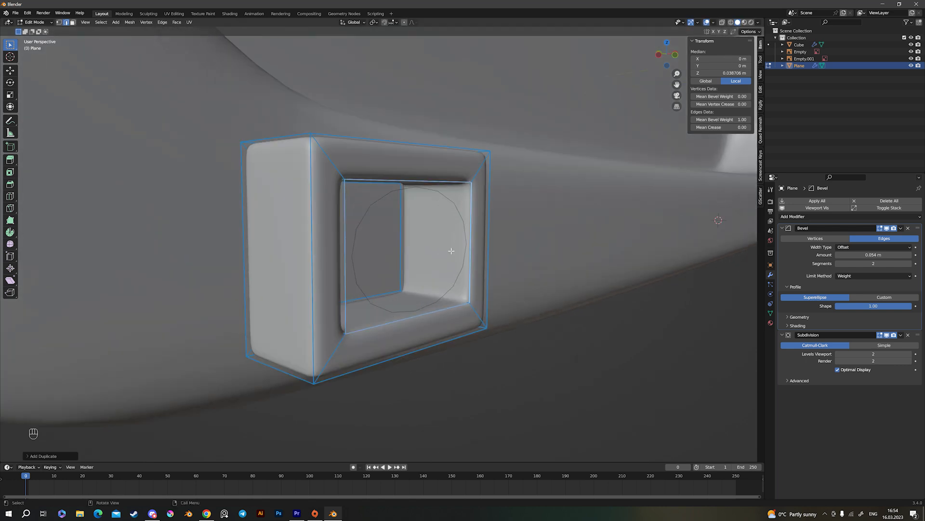
Move the duplicated loop about 0.014 m back into the frame along Y and fill it with a face
{"action": "key", "text": "g"}
{"action": "middle_click", "coordinate": [446, 248]}
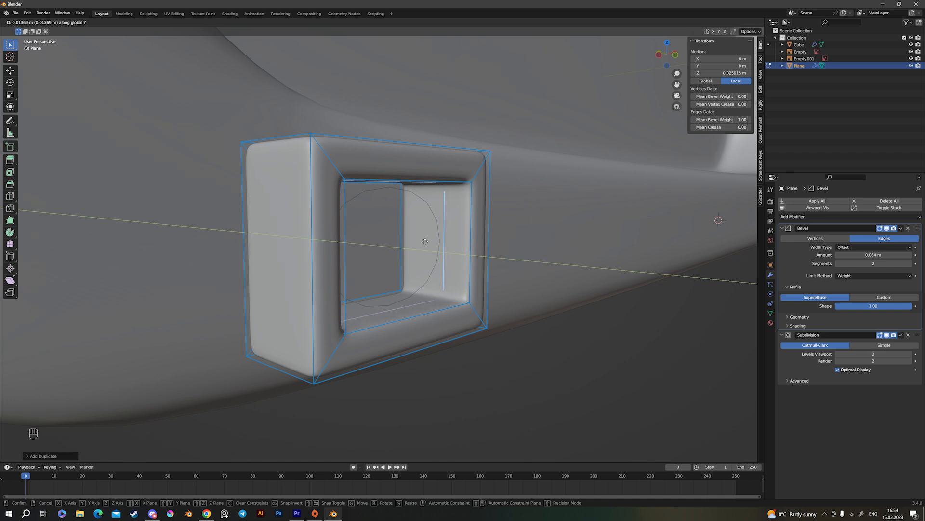
{"action": "left_click", "coordinate": [425, 242]}
{"action": "key", "text": "y"}
{"action": "key", "text": "y"}
{"action": "key", "text": "y"}
{"action": "scroll", "coordinate": [448, 248], "scroll_direction": "down", "scroll_amount": 2}
{"action": "scroll", "coordinate": [453, 248], "scroll_direction": "up", "scroll_amount": 4}
{"action": "key", "text": "f"}
Extrude the filled face outward by about 0.026 m to form the button inside the frame
{"action": "scroll", "coordinate": [453, 249], "scroll_direction": "down", "scroll_amount": 6}
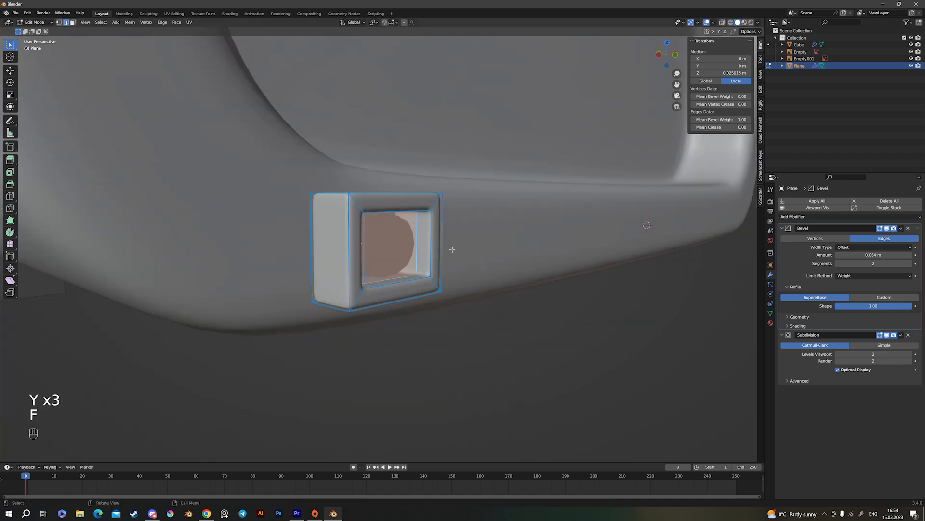
{"action": "middle_click_drag", "start_coordinate": [453, 249], "coordinate": [413, 242]}
{"action": "scroll", "coordinate": [413, 241], "scroll_direction": "up", "scroll_amount": 2}
{"action": "key", "text": "e"}
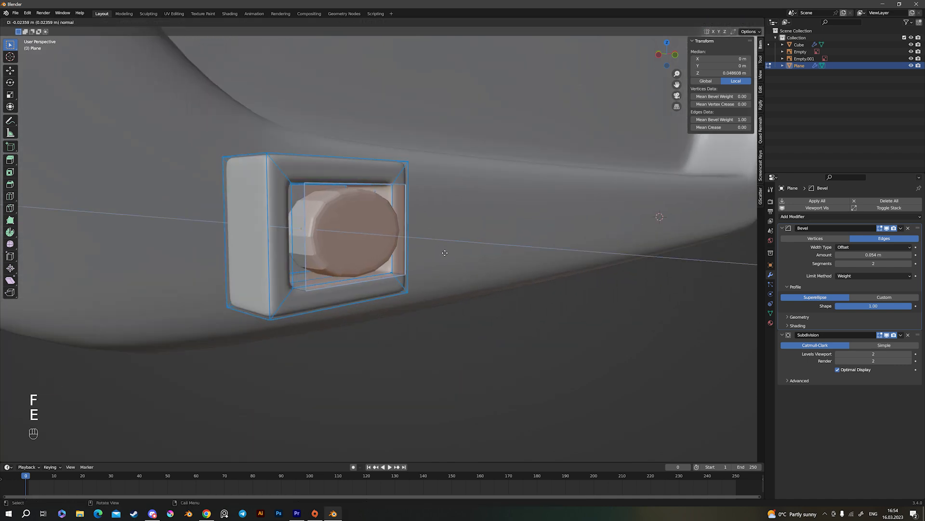
{"action": "left_click", "coordinate": [444, 254]}
{"action": "middle_click_drag", "start_coordinate": [444, 254], "coordinate": [389, 248]}
{"action": "scroll", "coordinate": [212, 249], "scroll_direction": "up", "scroll_amount": 2}
{"action": "middle_click_drag", "start_coordinate": [168, 263], "coordinate": [257, 251], "text": "shift"}
Set the mean bevel weight of all edges of the frame and its button to 1.00
{"action": "left_click", "coordinate": [217, 248]}
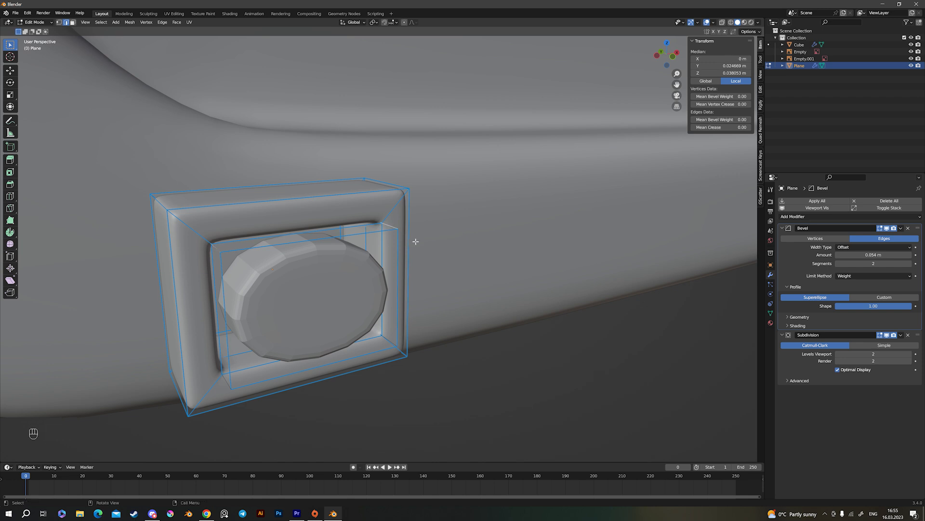
{"action": "key", "text": "a"}
{"action": "left_click_drag", "start_coordinate": [712, 118], "coordinate": [733, 117]}
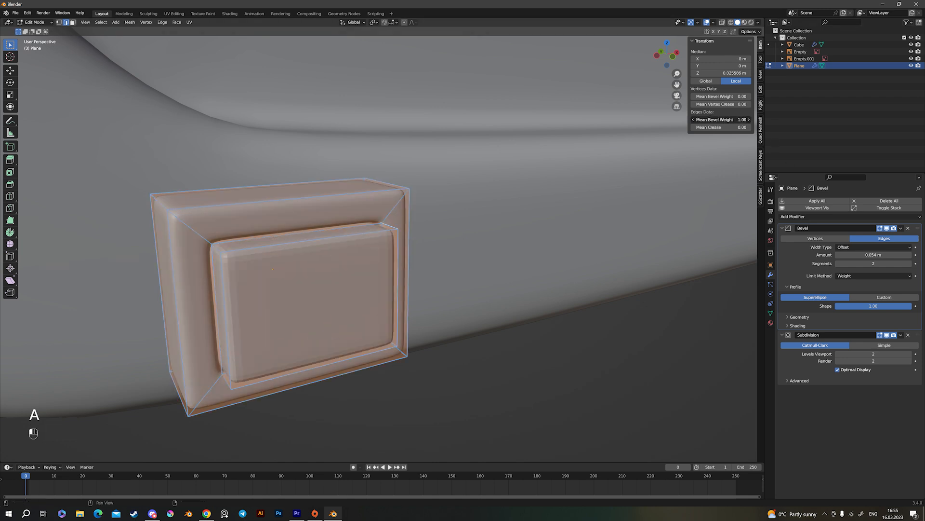
{"action": "scroll", "coordinate": [399, 279], "scroll_direction": "down", "scroll_amount": 4}
{"action": "scroll", "coordinate": [398, 281], "scroll_direction": "up", "scroll_amount": 2}
Move the button's front face outward by about 0.004 m and adjust the face's scale slightly
{"action": "middle_click_drag", "start_coordinate": [398, 281], "coordinate": [409, 256]}
{"action": "key", "text": "3"}
{"action": "left_click", "coordinate": [403, 251]}
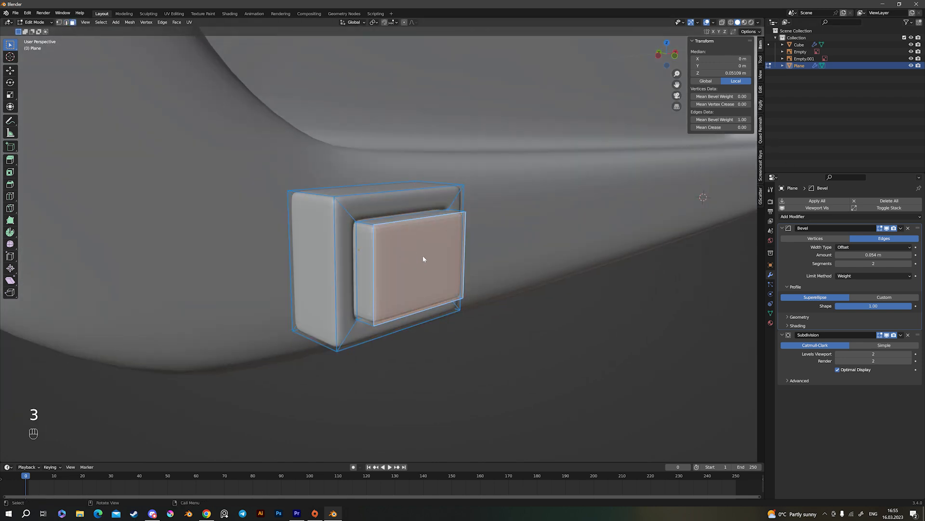
{"action": "key", "text": "g"}
{"action": "left_click", "coordinate": [463, 256]}
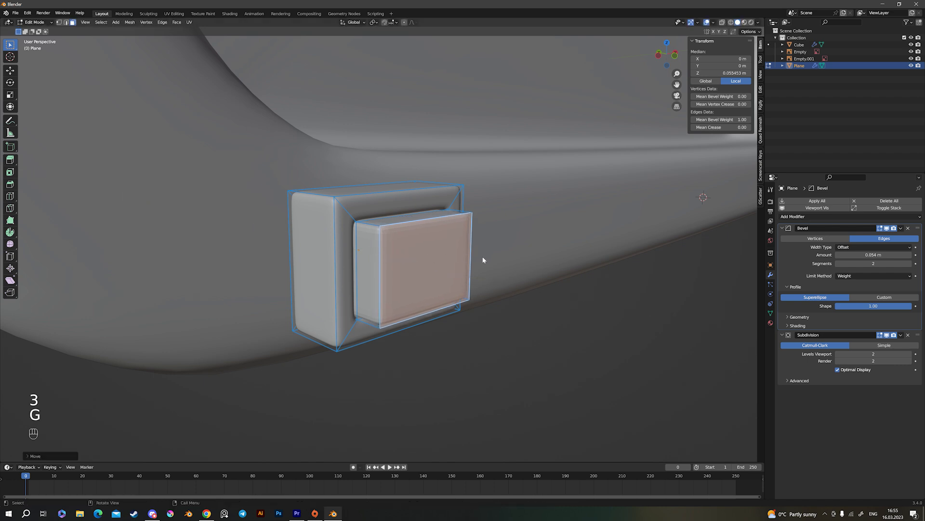
{"action": "scroll", "coordinate": [463, 256], "scroll_direction": "down", "scroll_amount": 5}
{"action": "middle_click_drag", "start_coordinate": [416, 263], "coordinate": [398, 281]}
{"action": "key", "text": "s"}
{"action": "left_click", "coordinate": [405, 259]}
Return to Object Mode and shade the completed button and frame smooth
{"action": "key", "text": "Tab"}
{"action": "scroll", "coordinate": [406, 243], "scroll_direction": "up", "scroll_amount": 5}
{"action": "right_click", "coordinate": [343, 231]}
{"action": "left_click", "coordinate": [343, 231]}
Set the button's Bevel modifier amount to 0.006 m
{"action": "scroll", "coordinate": [343, 227], "scroll_direction": "down", "scroll_amount": 3}
{"action": "middle_click_drag", "start_coordinate": [343, 227], "coordinate": [391, 230]}
{"action": "scroll", "coordinate": [392, 229], "scroll_direction": "up", "scroll_amount": 4}
{"action": "middle_click_drag", "start_coordinate": [451, 271], "coordinate": [509, 238], "text": "shift"}
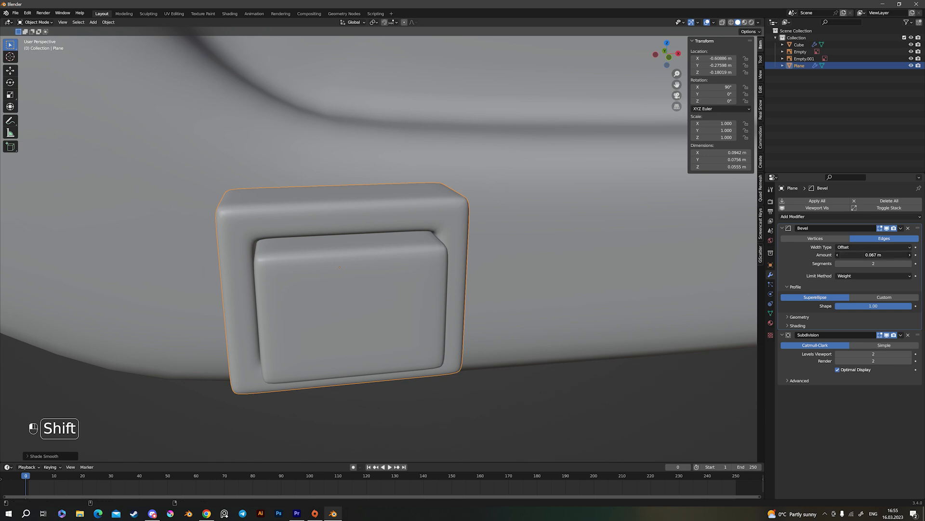
{"action": "left_click_drag", "start_coordinate": [874, 254], "coordinate": [863, 255], "text": "shift"}
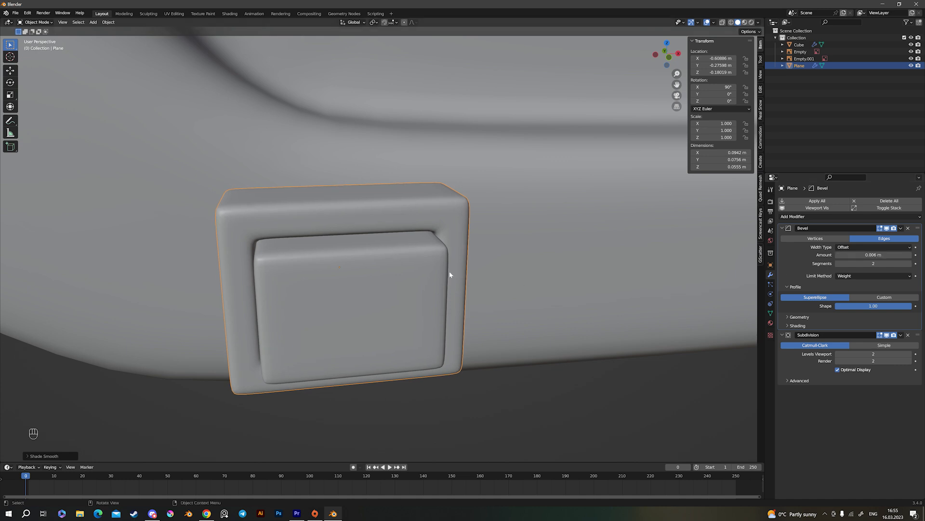
Examine the bezel buttons and overall layout on the front reference image
{"action": "scroll", "coordinate": [382, 274], "scroll_direction": "down", "scroll_amount": 6}
{"action": "middle_click_drag", "start_coordinate": [382, 273], "coordinate": [540, 265], "text": "shift"}
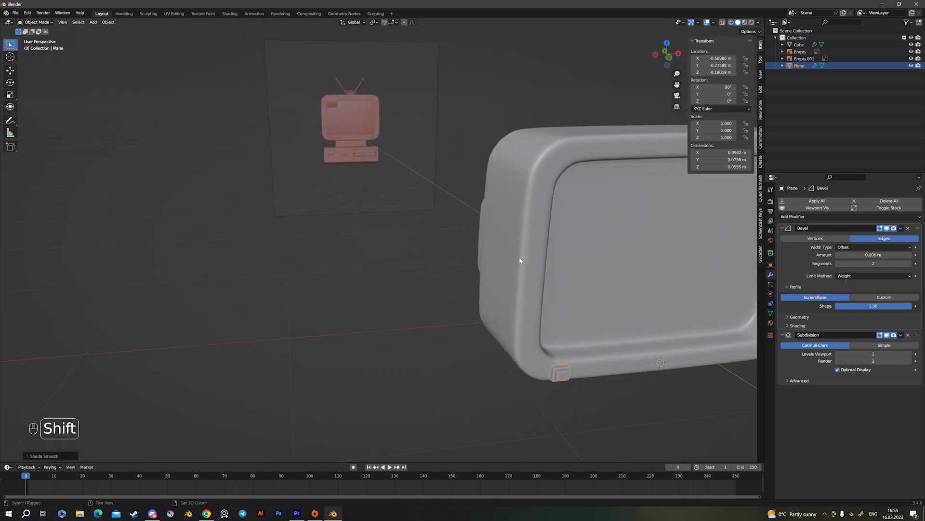
{"action": "left_click", "coordinate": [344, 147]}
{"action": "key", "text": "KP_Decimal"}
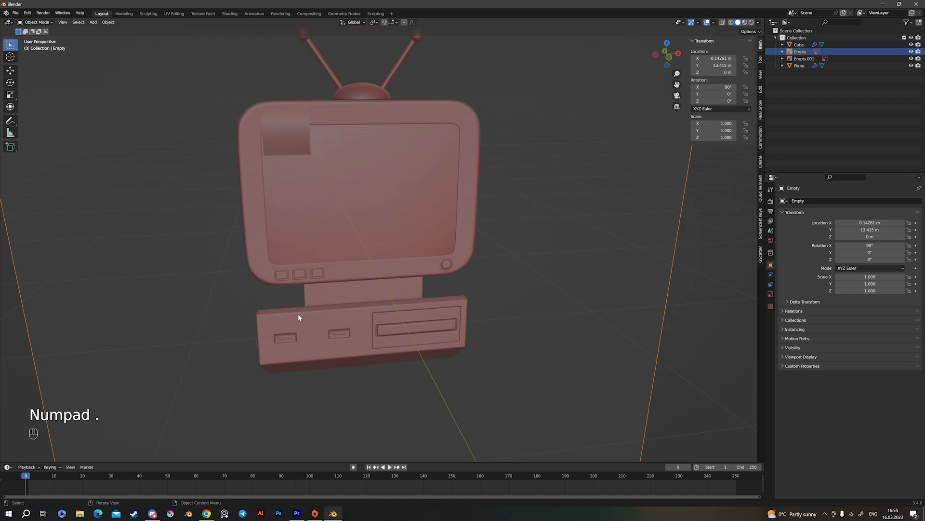
{"action": "scroll", "coordinate": [298, 316], "scroll_direction": "down", "scroll_amount": 11}
{"action": "middle_click_drag", "start_coordinate": [465, 387], "coordinate": [434, 306], "text": "shift"}
{"action": "scroll", "coordinate": [436, 290], "scroll_direction": "up", "scroll_amount": 5}
{"action": "scroll", "coordinate": [424, 277], "scroll_direction": "down", "scroll_amount": 5}
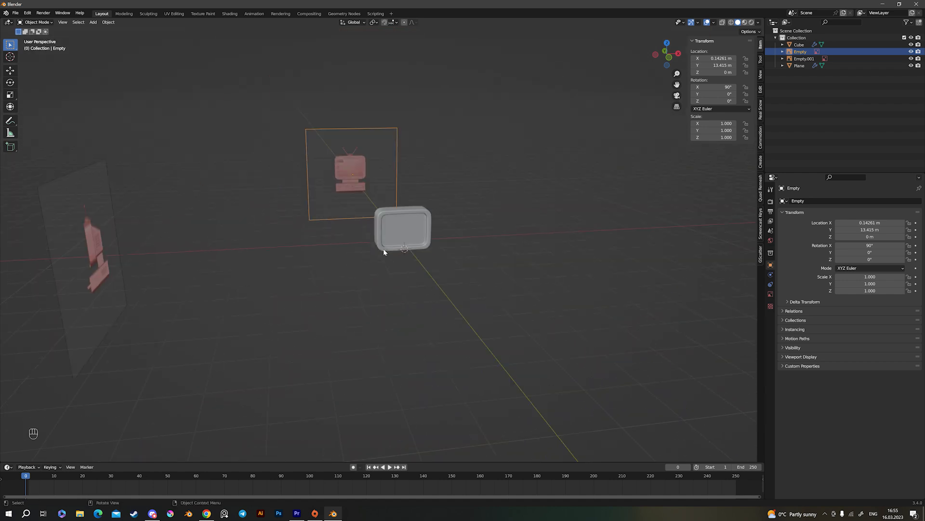
Add an Array modifier to the framed bezel button with a fixed count of 3
{"action": "left_click", "coordinate": [384, 247]}
{"action": "key", "text": "KP_Decimal"}
{"action": "scroll", "coordinate": [440, 258], "scroll_direction": "down", "scroll_amount": 6}
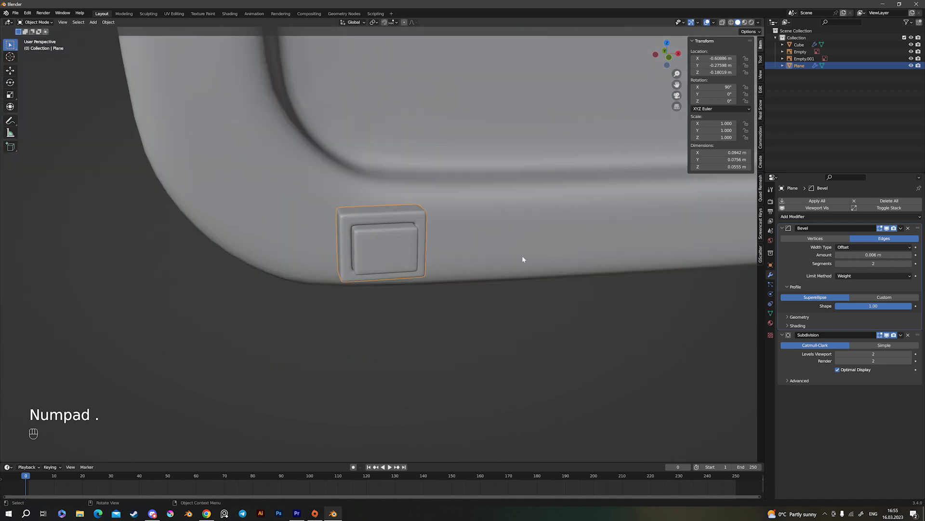
{"action": "left_click", "coordinate": [793, 217]}
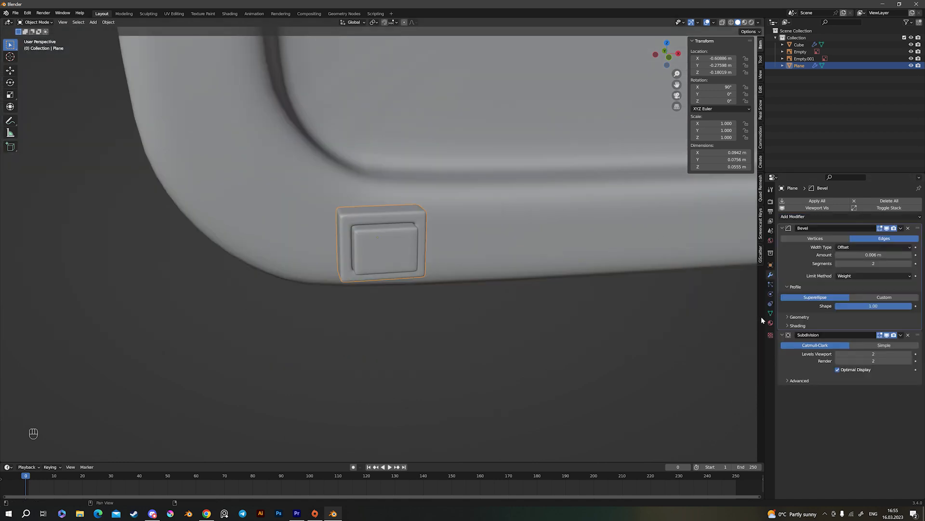
{"action": "left_click", "coordinate": [788, 216]}
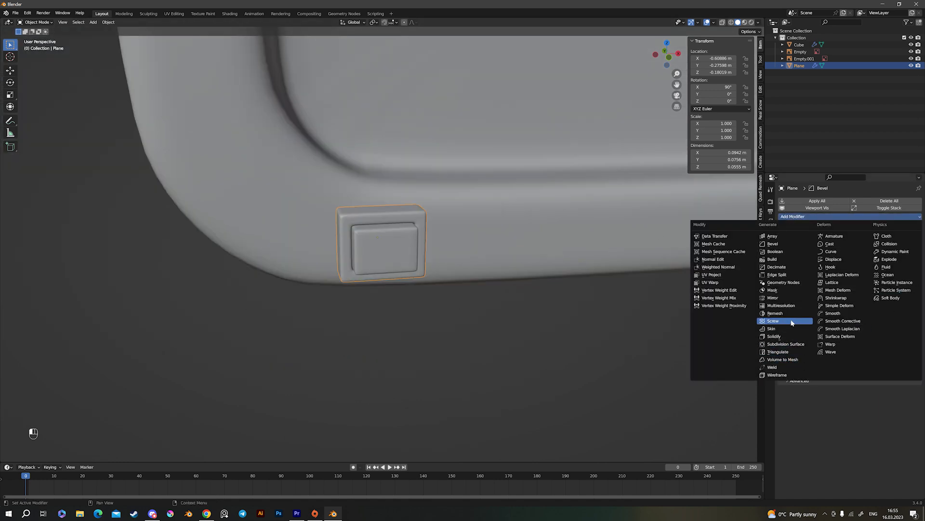
{"action": "left_click", "coordinate": [785, 237]}
{"action": "middle_click_drag", "start_coordinate": [579, 344], "coordinate": [522, 325], "text": "shift"}
{"action": "left_click", "coordinate": [911, 410]}
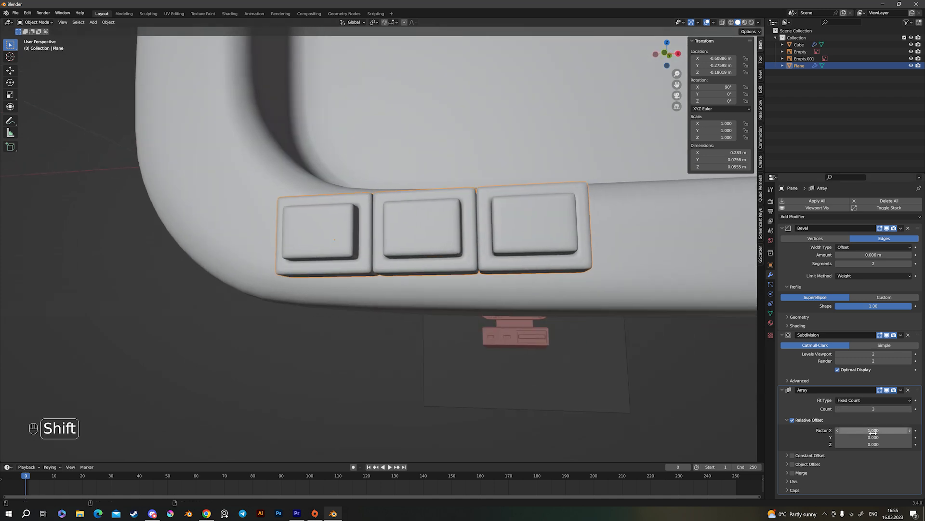
Set the button array's relative offset factor X to 1.41 and compare the spacing with the front reference
{"action": "left_click_drag", "start_coordinate": [874, 430], "coordinate": [921, 430], "text": "shift"}
{"action": "scroll", "coordinate": [591, 338], "scroll_direction": "down", "scroll_amount": 4}
{"action": "middle_click_drag", "start_coordinate": [591, 339], "coordinate": [574, 351]}
{"action": "scroll", "coordinate": [554, 340], "scroll_direction": "down", "scroll_amount": 5}
{"action": "left_click", "coordinate": [544, 340]}
{"action": "scroll", "coordinate": [535, 341], "scroll_direction": "down", "scroll_amount": 9}
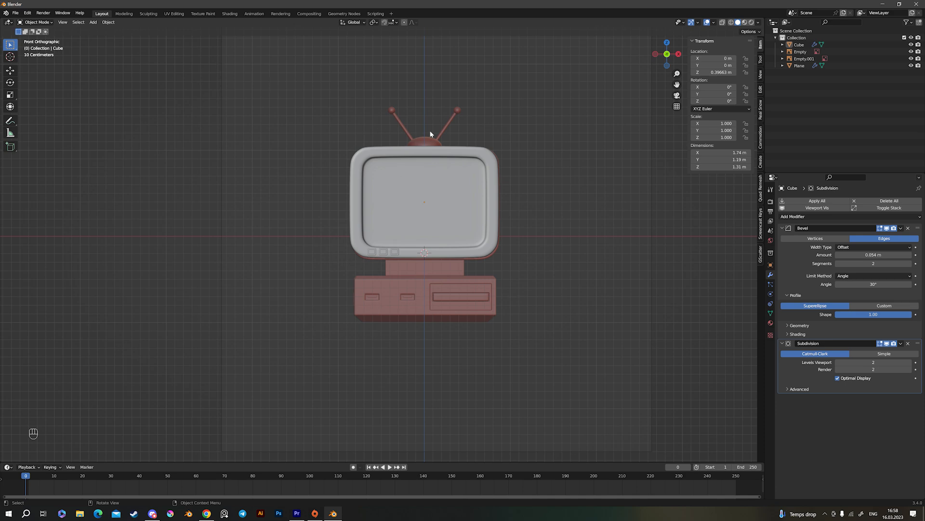
{"action": "scroll", "coordinate": [564, 183], "scroll_direction": "up", "scroll_amount": 4}
{"action": "scroll", "coordinate": [511, 251], "scroll_direction": "down", "scroll_amount": 2}
{"action": "scroll", "coordinate": [442, 253], "scroll_direction": "up", "scroll_amount": 2}
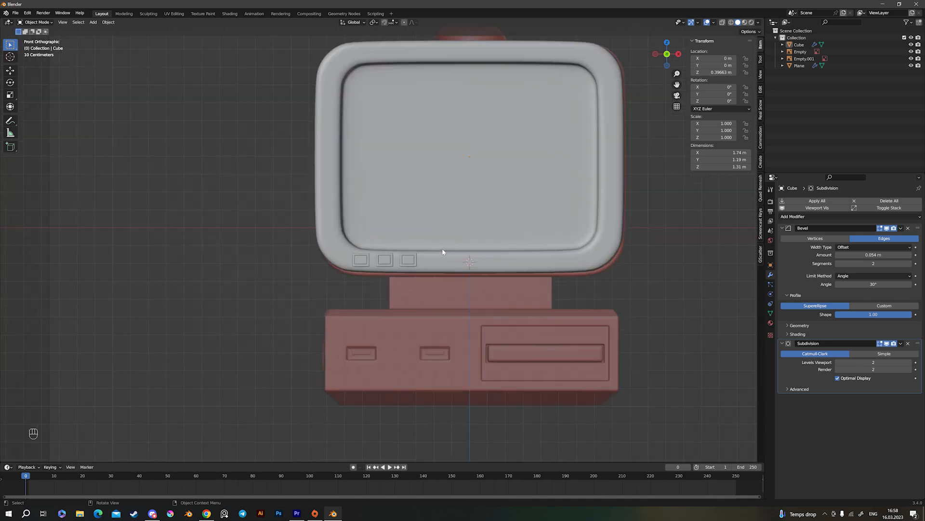
{"action": "middle_click_drag", "start_coordinate": [528, 260], "coordinate": [554, 284]}
Enter Edit Mode on the monitor body and select the loop around the screen recess's front rim
{"action": "left_click", "coordinate": [461, 244]}
{"action": "scroll", "coordinate": [527, 246], "scroll_direction": "up", "scroll_amount": 3}
{"action": "middle_click_drag", "start_coordinate": [460, 244], "coordinate": [385, 297]}
{"action": "key", "text": "Tab"}
{"action": "scroll", "coordinate": [359, 231], "scroll_direction": "down", "scroll_amount": 5}
{"action": "mouse_move", "coordinate": [405, 240]}
{"action": "middle_mouse_down", "text": "shift"}
{"action": "mouse_move", "coordinate": [410, 258]}
{"action": "mouse_move", "coordinate": [440, 277]}
{"action": "mouse_move", "coordinate": [409, 255]}
{"action": "middle_mouse_up", "text": "shift"}
{"action": "scroll", "coordinate": [460, 270], "scroll_direction": "up", "scroll_amount": 3}
{"action": "left_click", "coordinate": [472, 273]}
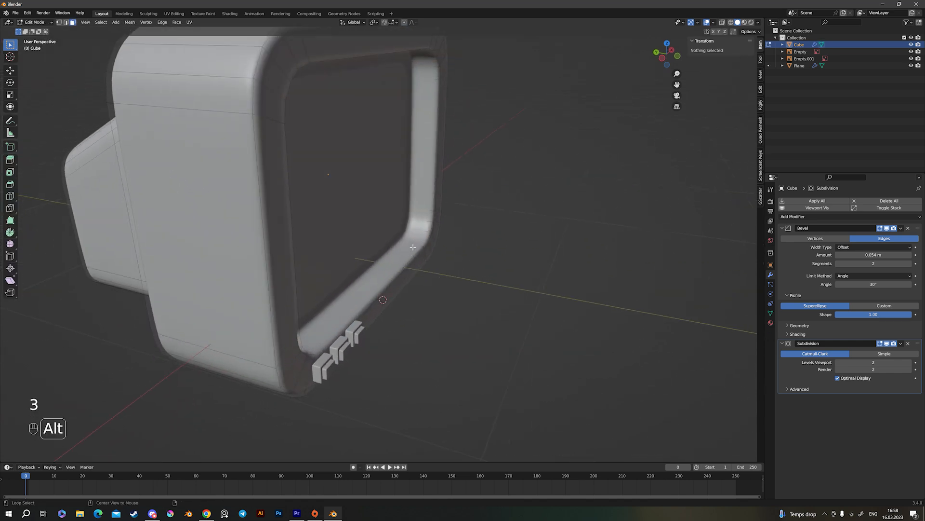
{"action": "left_click", "coordinate": [414, 247], "text": "alt"}
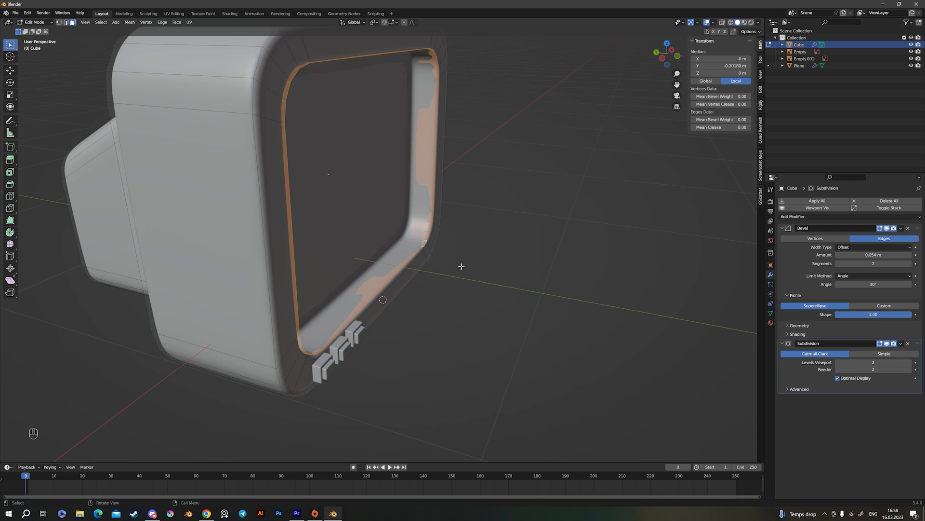
{"action": "middle_click_drag", "start_coordinate": [460, 266], "coordinate": [445, 286], "text": "shift"}
{"action": "left_click", "coordinate": [404, 267], "text": "alt"}
{"action": "left_click", "coordinate": [415, 258], "text": "alt"}
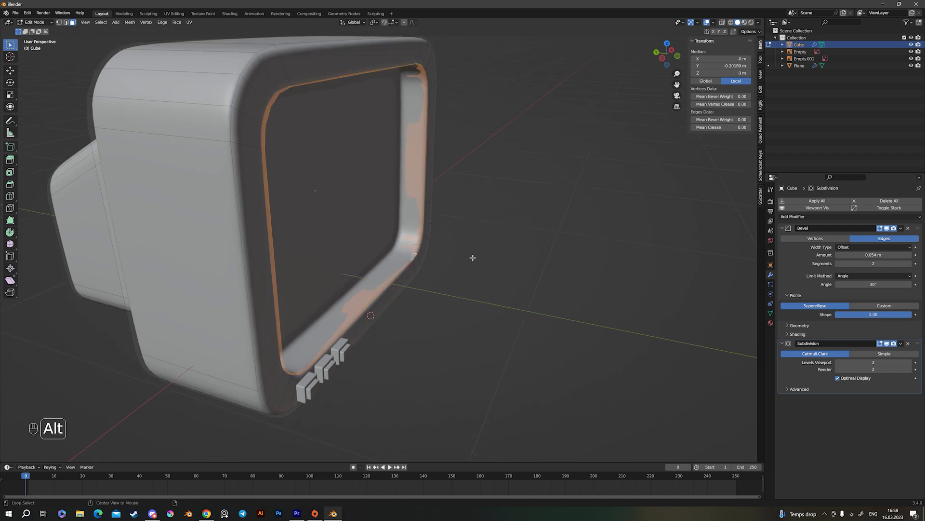
Adjust the screen recess loop slightly with Shrink/Fatten and return to Object Mode
{"action": "middle_click_drag", "start_coordinate": [533, 264], "coordinate": [435, 214]}
{"action": "scroll", "coordinate": [670, 306], "scroll_direction": "down", "scroll_amount": 4}
{"action": "middle_click_drag", "start_coordinate": [601, 281], "coordinate": [602, 341], "text": "shift"}
{"action": "middle_click_drag", "start_coordinate": [466, 341], "coordinate": [444, 372]}
{"action": "scroll", "coordinate": [480, 343], "scroll_direction": "up", "scroll_amount": 2}
{"action": "middle_click_drag", "start_coordinate": [516, 338], "coordinate": [506, 323], "text": "shift"}
{"action": "scroll", "coordinate": [598, 346], "scroll_direction": "up", "scroll_amount": 2}
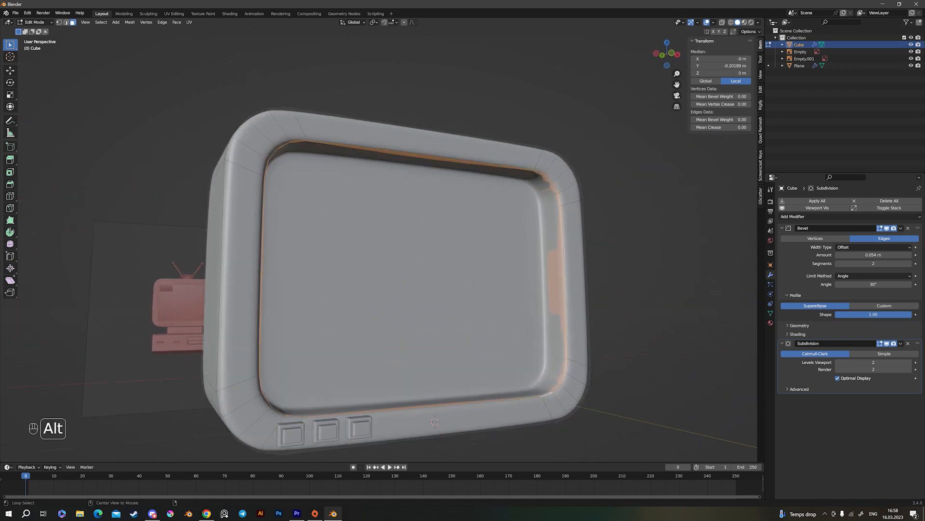
{"action": "key", "text": "alt+s"}
{"action": "left_click", "coordinate": [613, 361]}
{"action": "key", "text": "alt+s"}
{"action": "key", "text": "shift"}
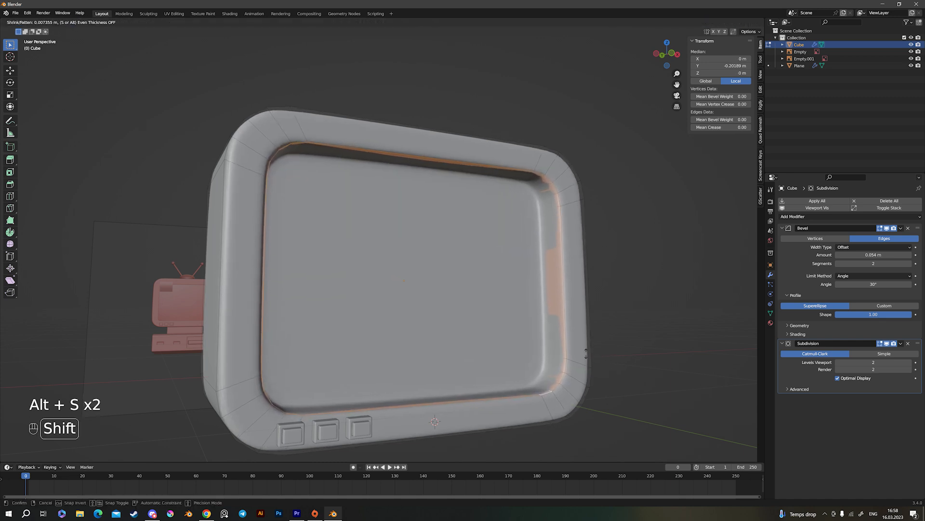
{"action": "left_click", "coordinate": [559, 337]}
{"action": "key", "text": "Tab"}
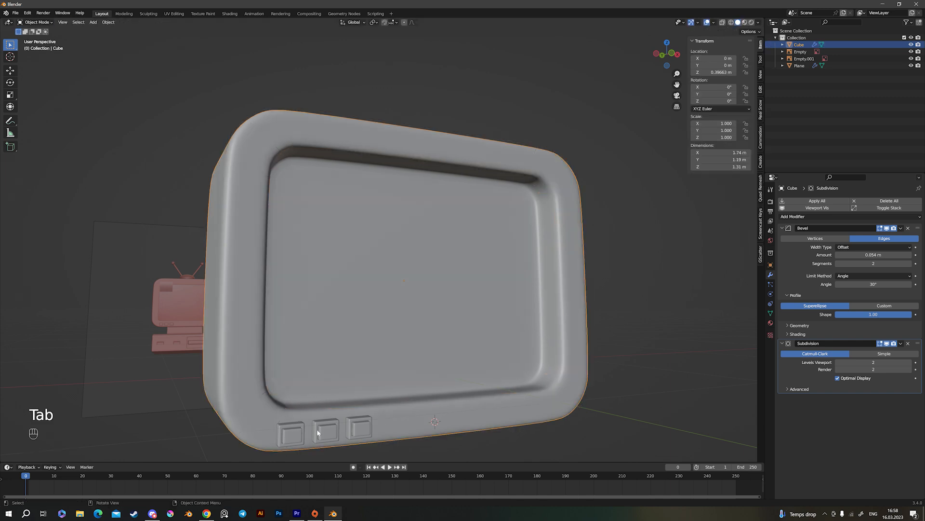
Move the row of three buttons up along Z by about 0.008 m on the lower bezel
{"action": "left_click", "coordinate": [311, 432]}
{"action": "scroll", "coordinate": [311, 433], "scroll_direction": "up", "scroll_amount": 4}
{"action": "key", "text": "g"}
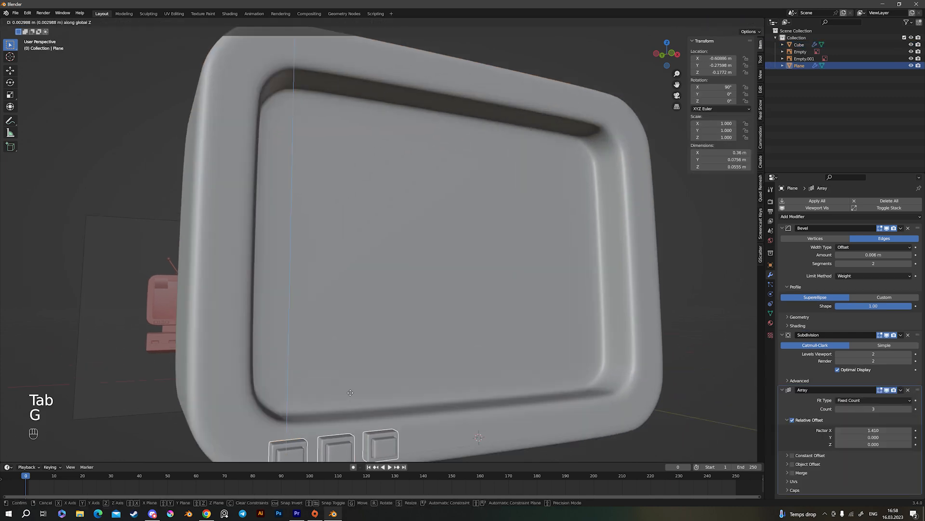
{"action": "key", "text": "z"}
{"action": "left_click", "coordinate": [357, 392]}
{"action": "scroll", "coordinate": [358, 392], "scroll_direction": "down", "scroll_amount": 3}
{"action": "scroll", "coordinate": [386, 387], "scroll_direction": "up", "scroll_amount": 1}
{"action": "key", "text": "g"}
{"action": "key", "text": "z"}
{"action": "right_click", "coordinate": [391, 386]}
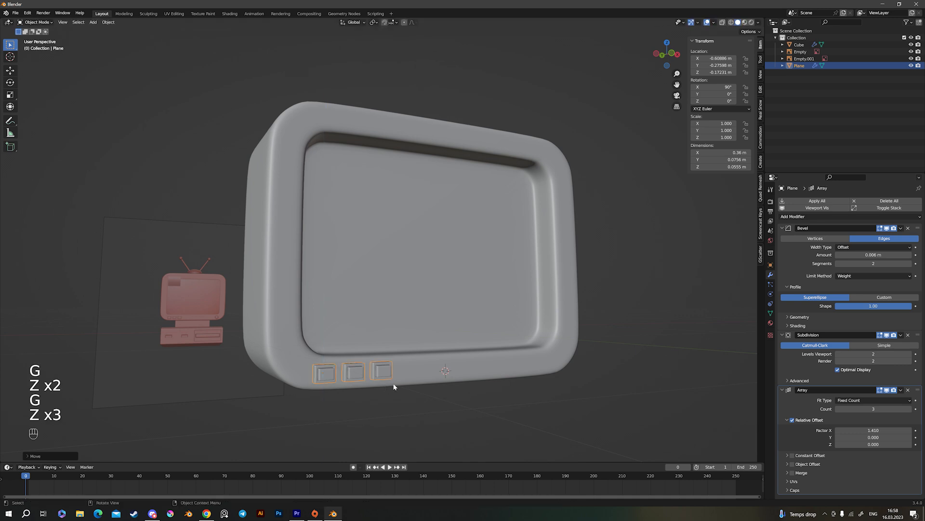
{"action": "scroll", "coordinate": [536, 369], "scroll_direction": "down", "scroll_amount": 2}
{"action": "scroll", "coordinate": [535, 370], "scroll_direction": "up", "scroll_amount": 2}
Examine the lower bezel controls on the front reference image against the modelled monitor
{"action": "left_click", "coordinate": [228, 333]}
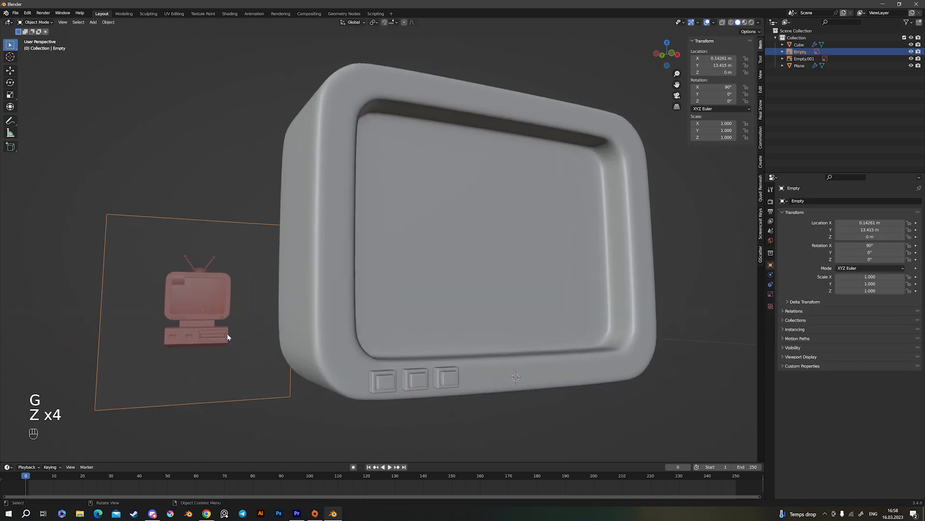
{"action": "key", "text": "KP_Decimal"}
{"action": "scroll", "coordinate": [432, 195], "scroll_direction": "up", "scroll_amount": 8}
{"action": "scroll", "coordinate": [491, 276], "scroll_direction": "down", "scroll_amount": 12}
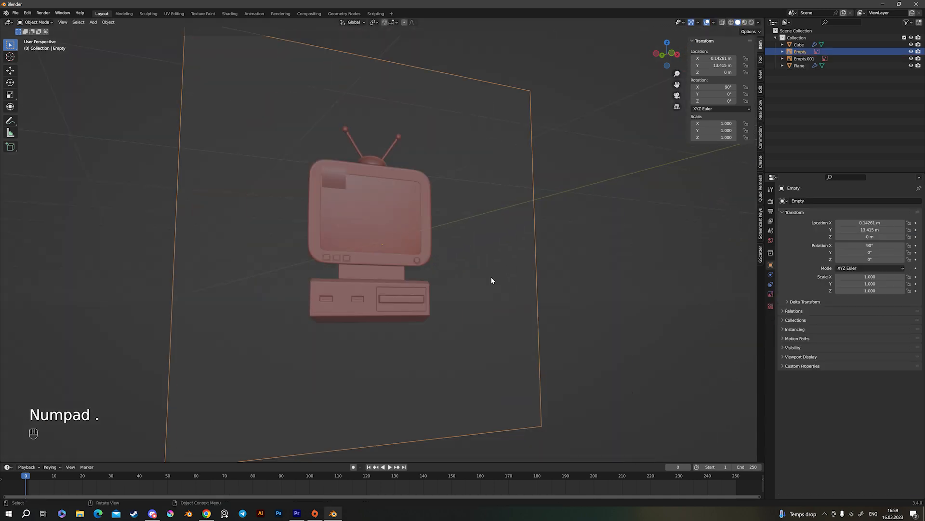
{"action": "scroll", "coordinate": [397, 261], "scroll_direction": "up", "scroll_amount": 6}
{"action": "middle_click_drag", "start_coordinate": [588, 281], "coordinate": [356, 311], "text": "shift"}
{"action": "scroll", "coordinate": [425, 326], "scroll_direction": "down", "scroll_amount": 7}
{"action": "scroll", "coordinate": [417, 320], "scroll_direction": "up", "scroll_amount": 6}
{"action": "scroll", "coordinate": [357, 311], "scroll_direction": "down", "scroll_amount": 2}
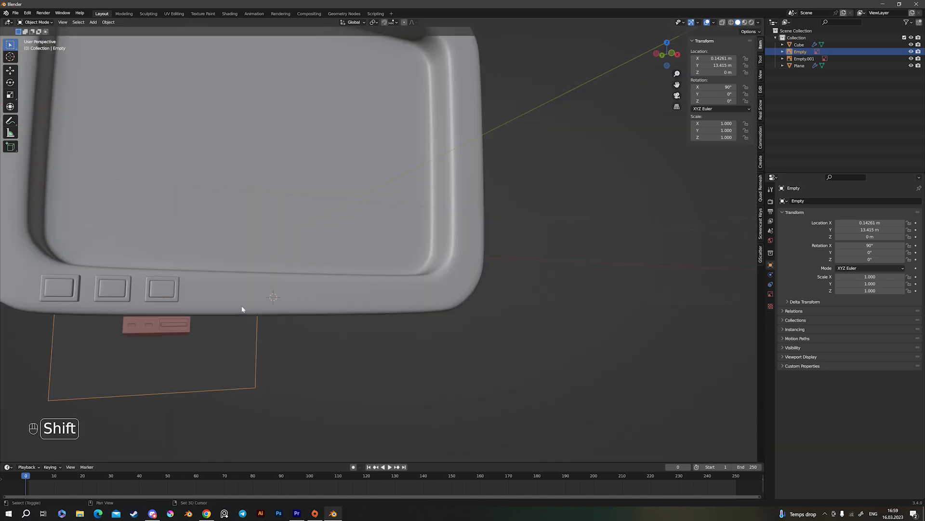
{"action": "middle_click_drag", "start_coordinate": [243, 309], "coordinate": [285, 310], "text": "shift"}
{"action": "left_click", "coordinate": [482, 298]}
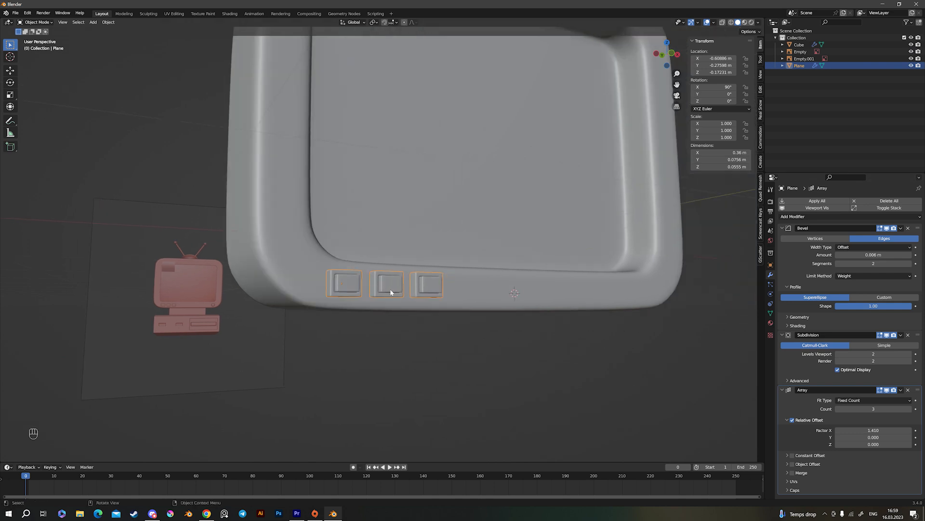
{"action": "middle_click_drag", "start_coordinate": [375, 299], "coordinate": [511, 329], "text": "shift"}
Snap the 3D cursor to the centre of the monitor's lower bezel face and return to Object Mode
{"action": "left_click", "coordinate": [434, 244]}
{"action": "key", "text": "Tab"}
{"action": "left_click", "coordinate": [440, 246]}
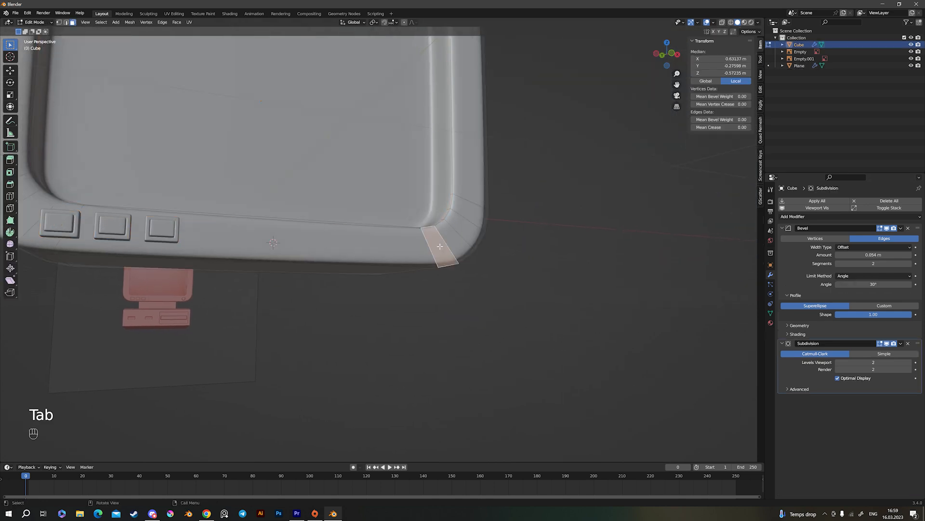
{"action": "key", "text": "3"}
{"action": "left_click", "coordinate": [404, 238]}
{"action": "key", "text": "shift+s"}
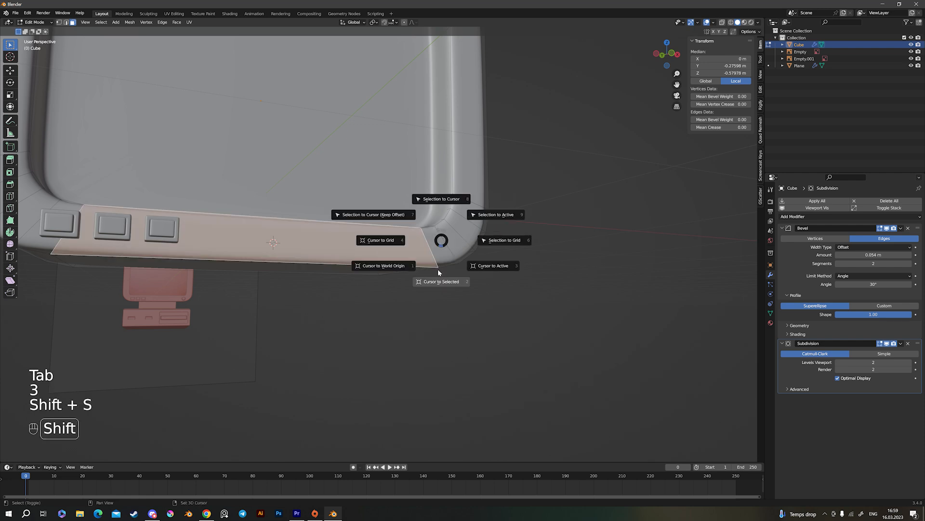
{"action": "left_click", "coordinate": [434, 277]}
{"action": "key", "text": "Tab"}
Add a mesh circle at the 3D cursor on the lower bezel and edit its vertex count
{"action": "scroll", "coordinate": [430, 278], "scroll_direction": "down", "scroll_amount": 8}
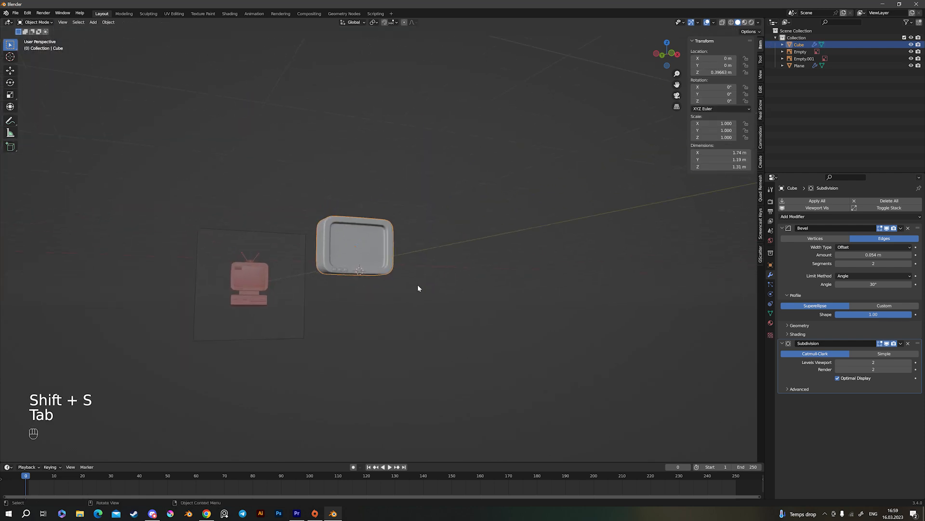
{"action": "scroll", "coordinate": [421, 285], "scroll_direction": "up", "scroll_amount": 10}
{"action": "key", "text": "shift+a"}
{"action": "scroll", "coordinate": [482, 290], "scroll_direction": "down", "scroll_amount": 12}
{"action": "scroll", "coordinate": [275, 289], "scroll_direction": "up", "scroll_amount": 6}
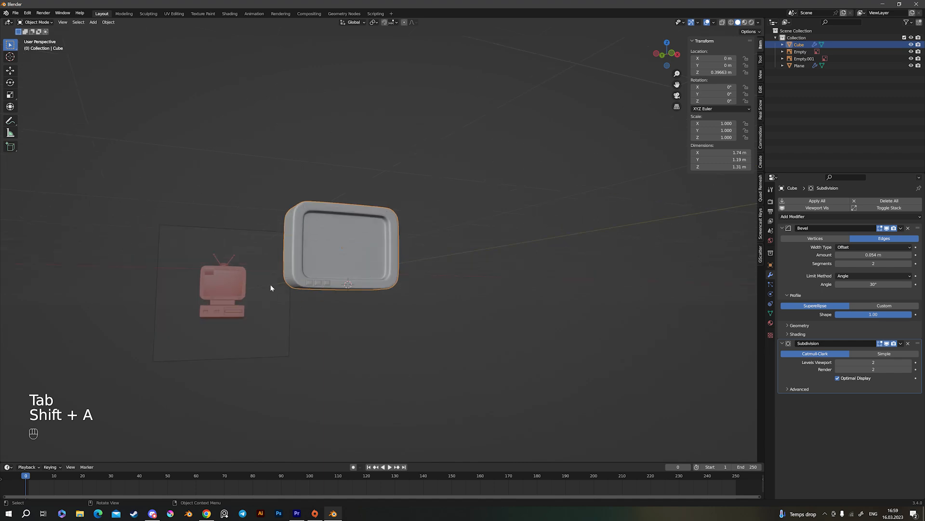
{"action": "key", "text": "shift+a"}
{"action": "mouse_move", "coordinate": [357, 262]}
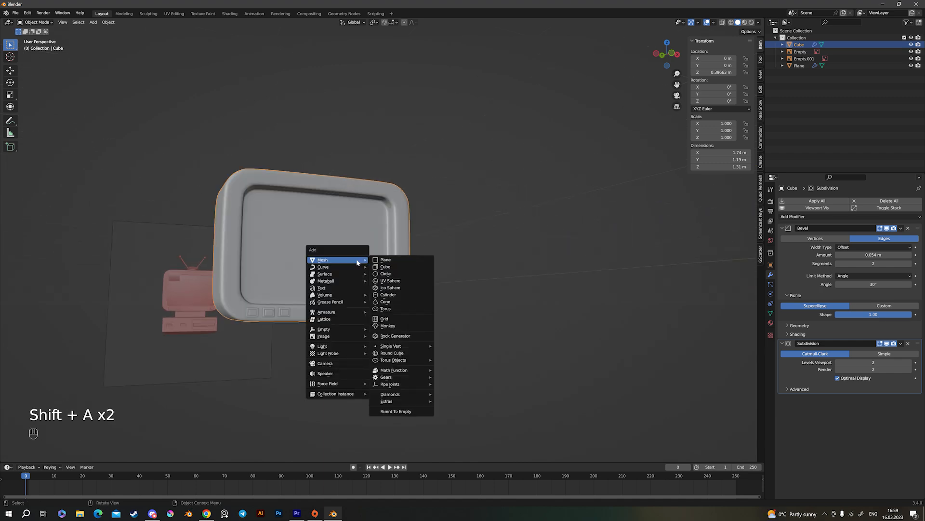
{"action": "left_click", "coordinate": [402, 274]}
{"action": "left_click", "coordinate": [61, 458]}
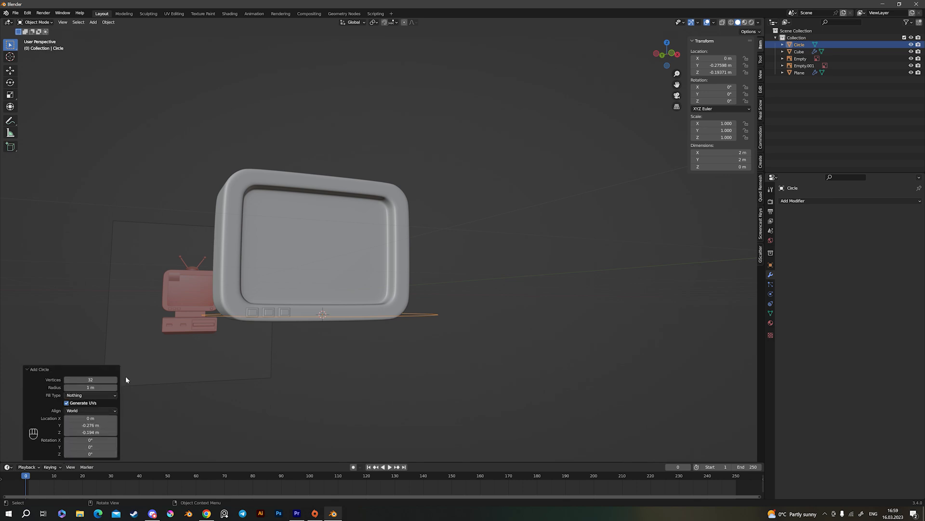
{"action": "left_click", "coordinate": [91, 379]}
{"action": "key", "text": "Return"}
Rotate the circle's geometry 90° about X in Edit Mode so it faces the front
{"action": "scroll", "coordinate": [365, 320], "scroll_direction": "down", "scroll_amount": 4}
{"action": "middle_click_drag", "start_coordinate": [365, 320], "coordinate": [396, 332]}
{"action": "scroll", "coordinate": [538, 374], "scroll_direction": "up", "scroll_amount": 2}
{"action": "key", "text": "Tab"}
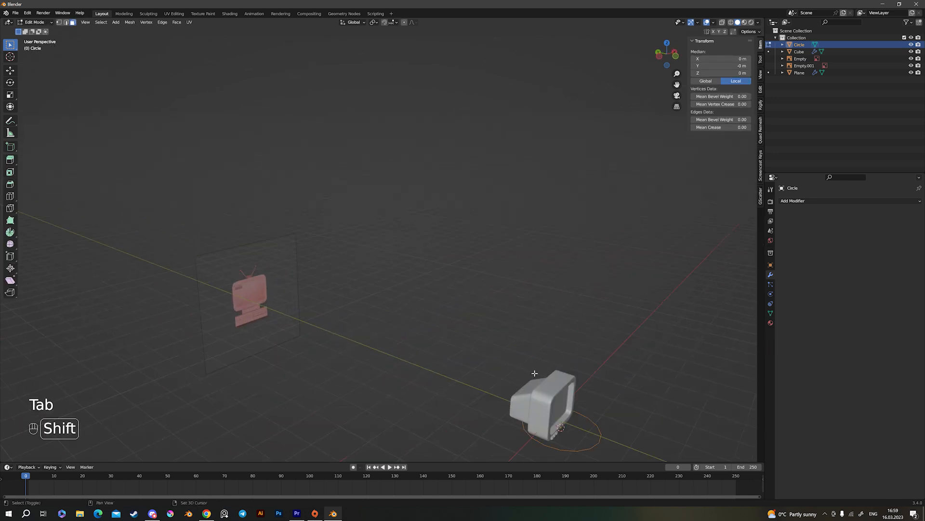
{"action": "key", "text": "KP_Decimal"}
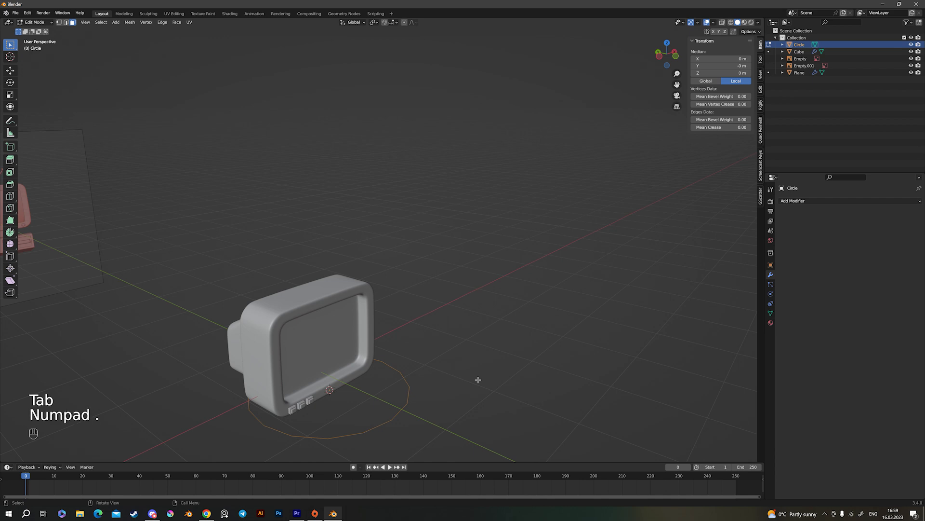
{"action": "type", "text": "rx90"}
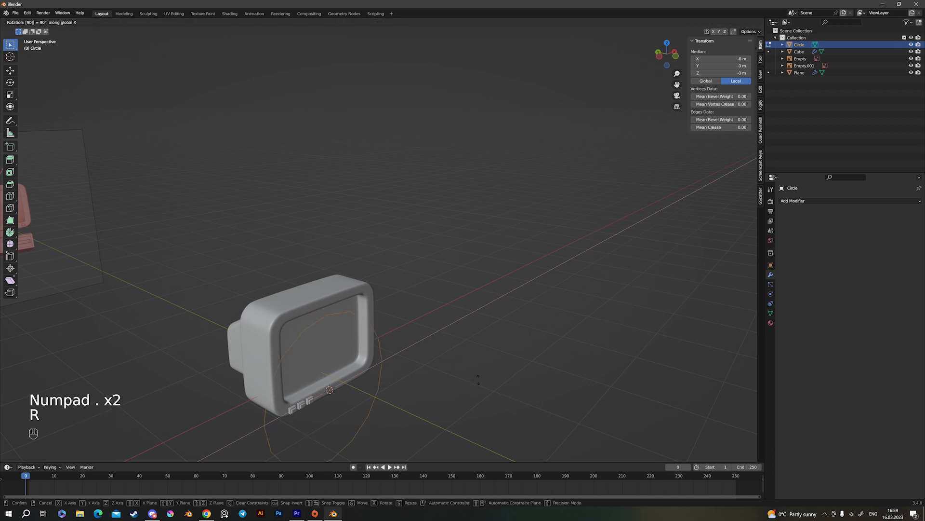
{"action": "key", "text": "Return"}
Scale the circle down by about 0.172 and again by about 0.389 in front view
{"action": "key", "text": "s"}
{"action": "left_click", "coordinate": [353, 390]}
{"action": "key", "text": "KP_1"}
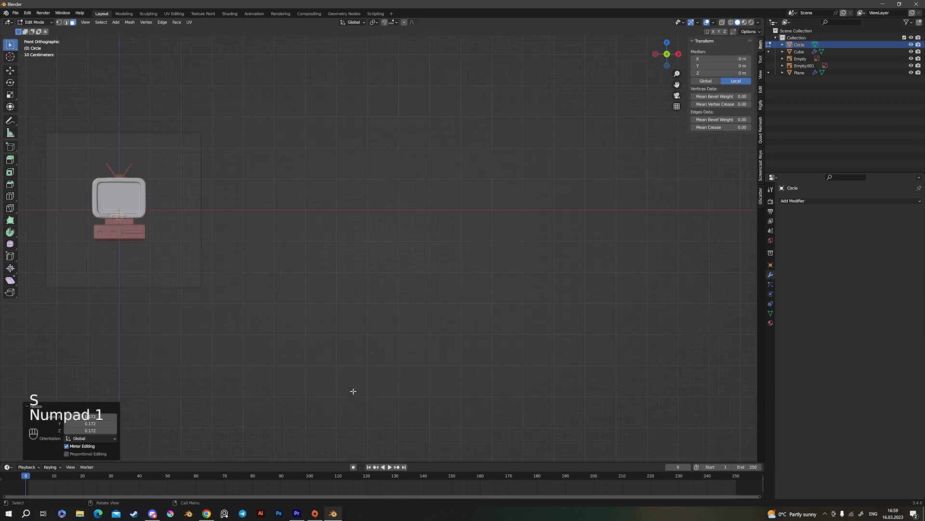
{"action": "key", "text": "KP_Decimal"}
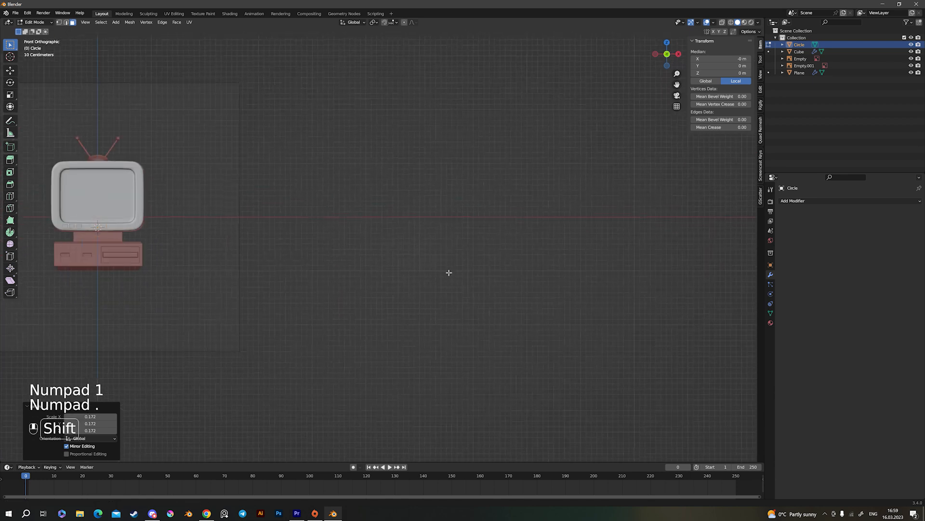
{"action": "key", "text": "s"}
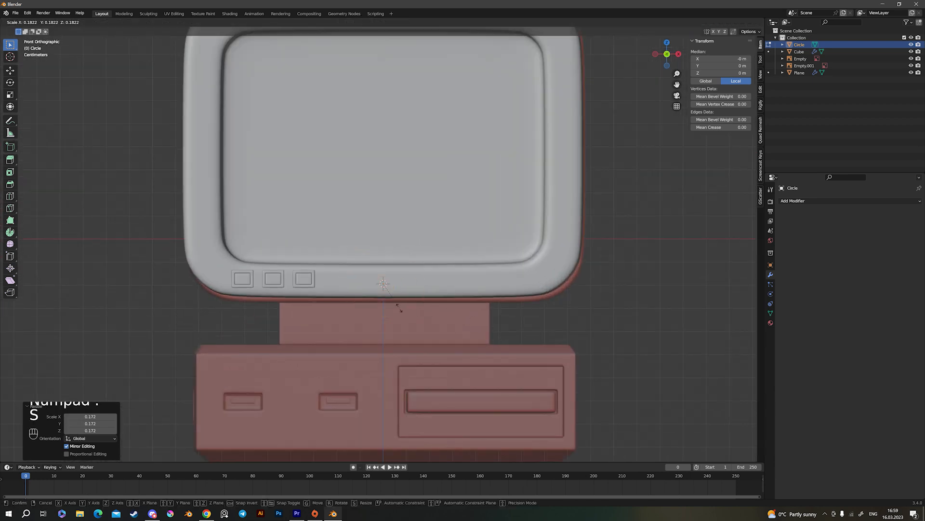
{"action": "left_click", "coordinate": [434, 321]}
Move the circle about 0.651 m along X onto the reference's round knob and scale it by 0.813, using X-ray
{"action": "key", "text": "alt+z"}
{"action": "middle_click_drag", "start_coordinate": [438, 320], "coordinate": [404, 320], "text": "shift"}
{"action": "key", "text": "g"}
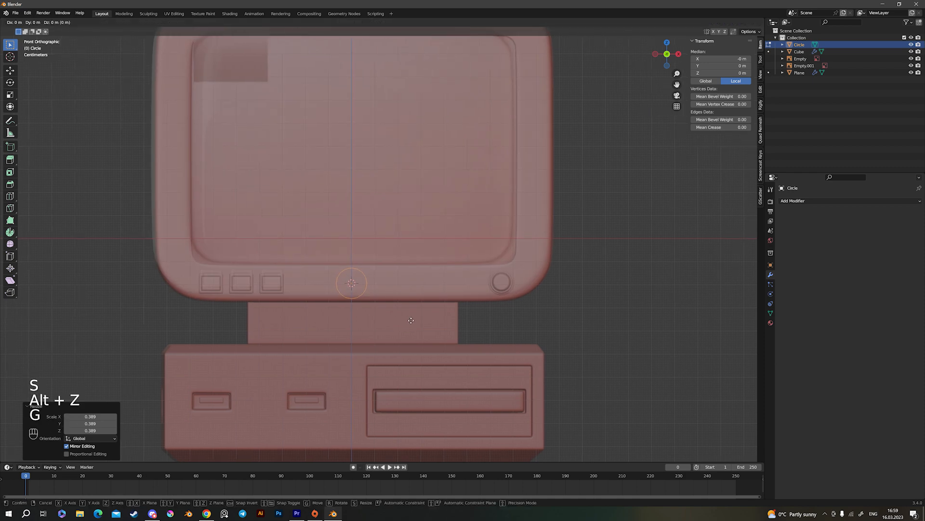
{"action": "key", "text": "x"}
{"action": "key", "text": "x"}
{"action": "left_click", "coordinate": [559, 327]}
{"action": "key", "text": "s"}
{"action": "left_click", "coordinate": [542, 325]}
{"action": "key", "text": "alt+z"}
Move the circle up about 0.023 m along Z and scale it down by about 0.885
{"action": "scroll", "coordinate": [545, 322], "scroll_direction": "up", "scroll_amount": 2}
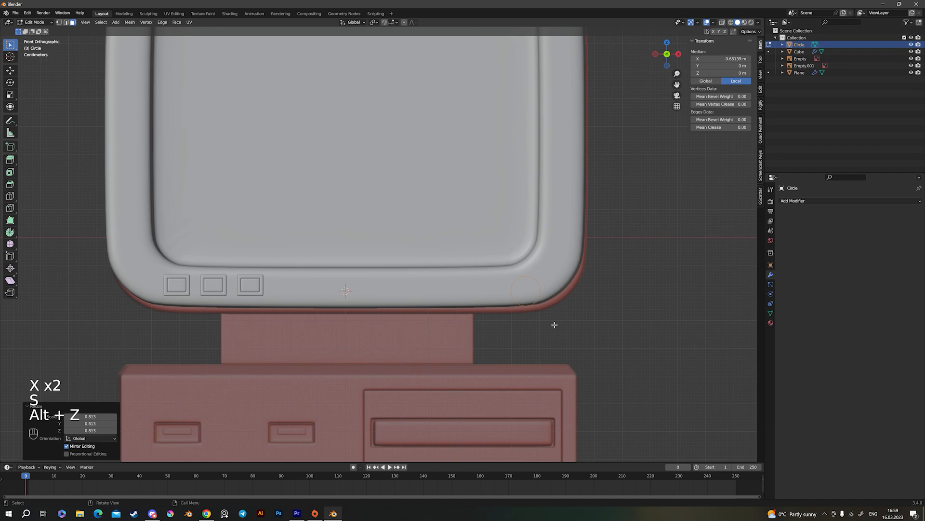
{"action": "key", "text": "g"}
{"action": "key", "text": "z"}
{"action": "left_click", "coordinate": [562, 324]}
{"action": "key", "text": "s"}
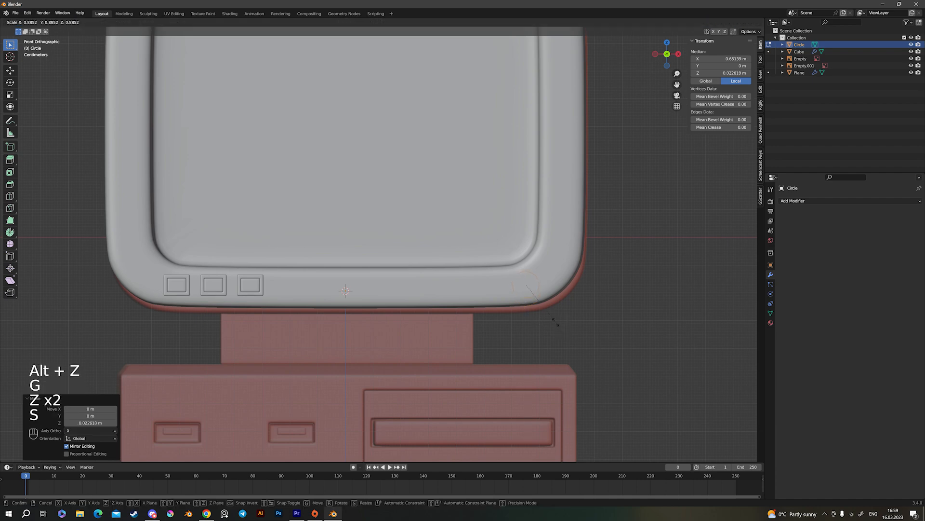
{"action": "left_click", "coordinate": [556, 322]}
Scale the circle by 1.04 to about 0.1 m across, nudge it up slightly along Z, and return to Object Mode
{"action": "middle_click_drag", "start_coordinate": [561, 333], "coordinate": [545, 327], "text": "shift"}
{"action": "scroll", "coordinate": [546, 327], "scroll_direction": "up", "scroll_amount": 1}
{"action": "scroll", "coordinate": [546, 327], "scroll_direction": "up", "scroll_amount": 1}
{"action": "key", "text": "s"}
{"action": "left_click", "coordinate": [601, 338]}
{"action": "key", "text": "g"}
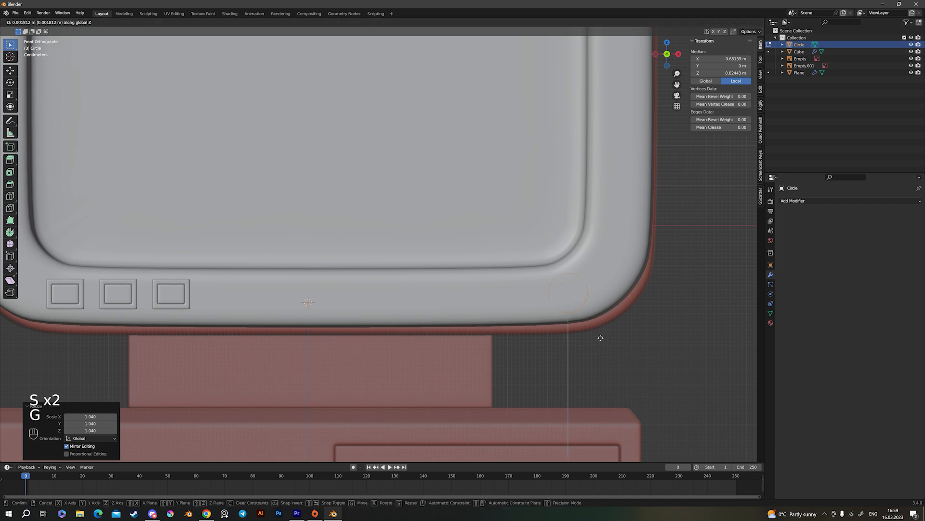
{"action": "key", "text": "z"}
{"action": "key", "text": "z"}
{"action": "left_click", "coordinate": [601, 338]}
{"action": "scroll", "coordinate": [552, 323], "scroll_direction": "up", "scroll_amount": 3}
{"action": "key", "text": "Tab"}
{"action": "middle_click_drag", "start_coordinate": [548, 340], "coordinate": [279, 275], "text": "shift"}
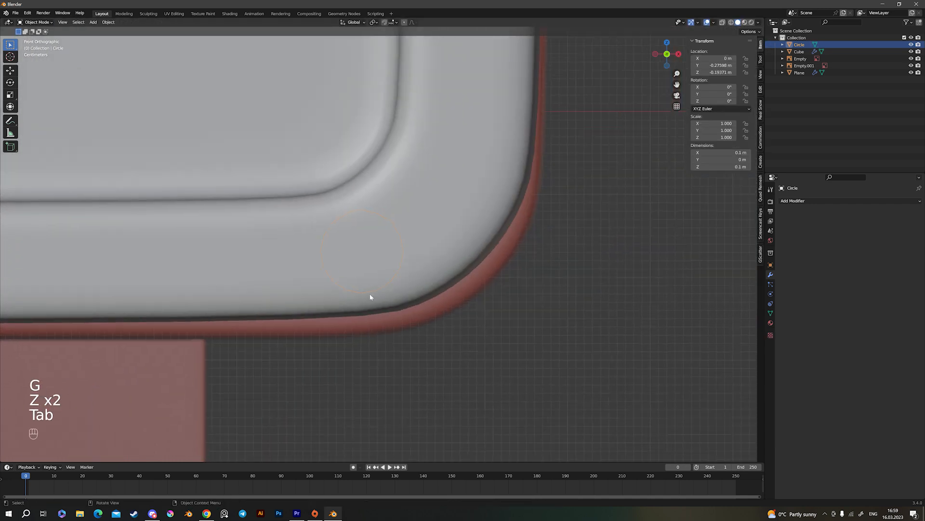
Fill the knob circle with a face, inset it by about 0.011 m, and scale the inner face by about 0.917
{"action": "key", "text": "Tab"}
{"action": "scroll", "coordinate": [428, 300], "scroll_direction": "up", "scroll_amount": 1}
{"action": "key", "text": "f"}
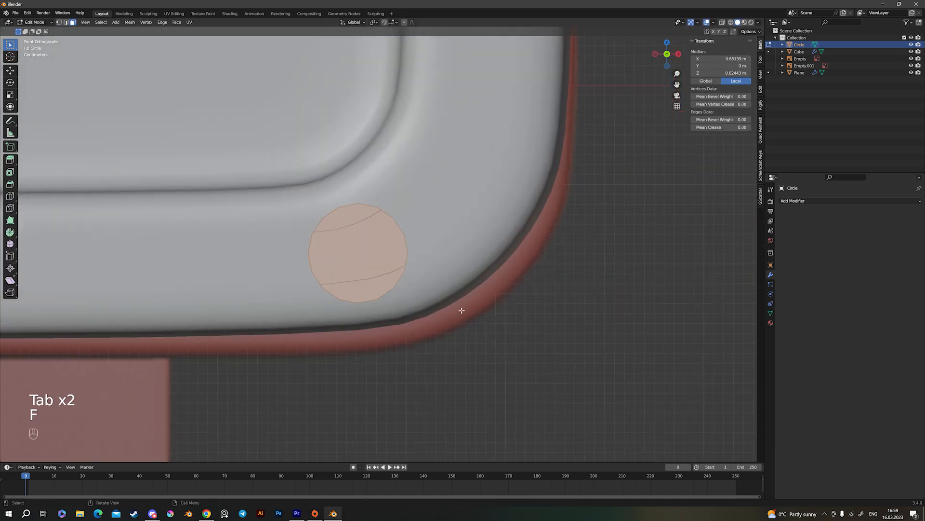
{"action": "key", "text": "i"}
{"action": "left_click", "coordinate": [473, 315]}
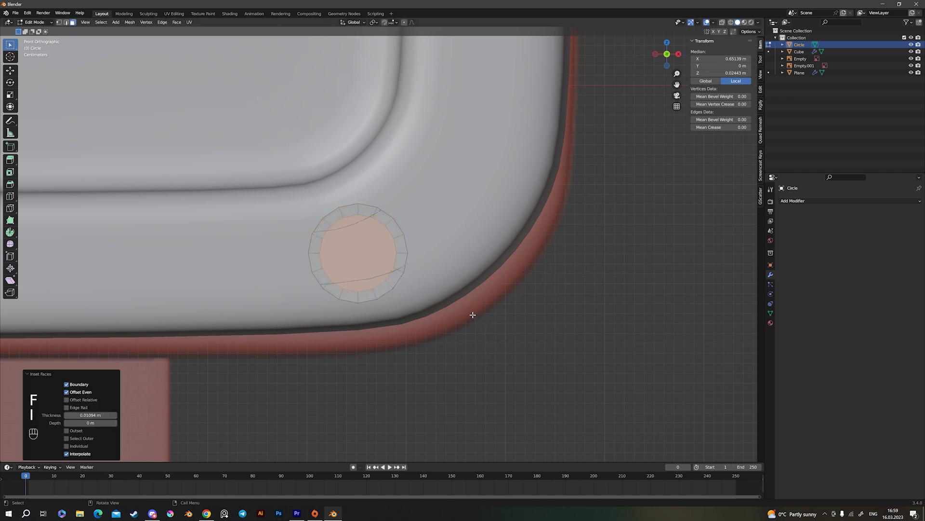
{"action": "key", "text": "s"}
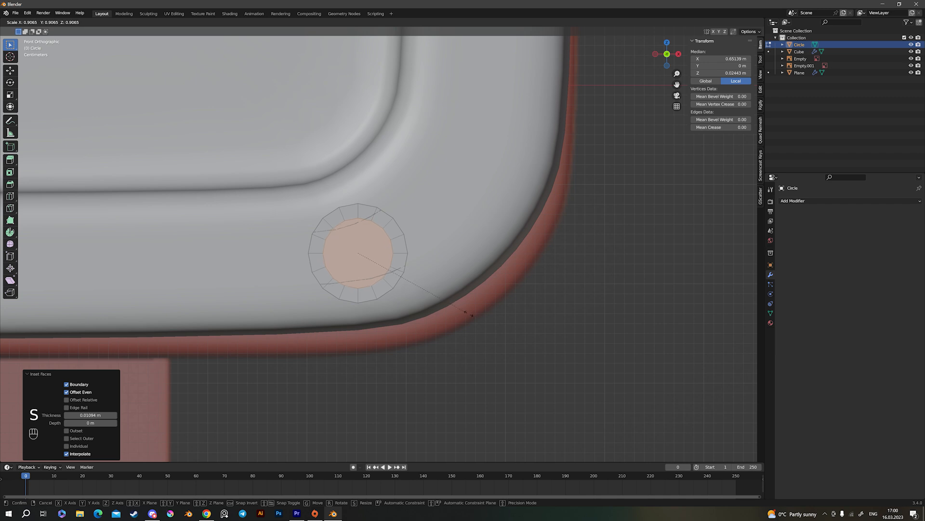
Delete the inner face of the knob circle to leave a flat ring
{"action": "key", "text": "End"}
{"action": "key", "text": "Delete"}
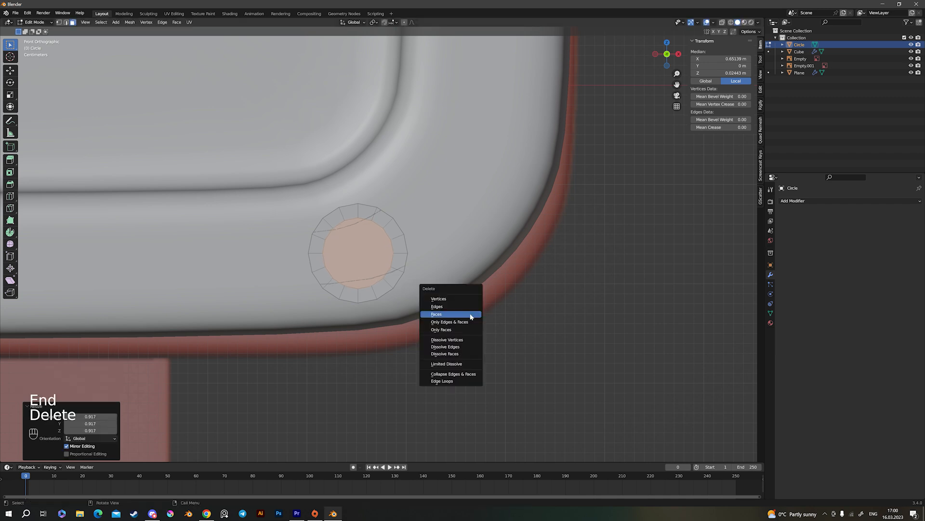
{"action": "left_click", "coordinate": [471, 315]}
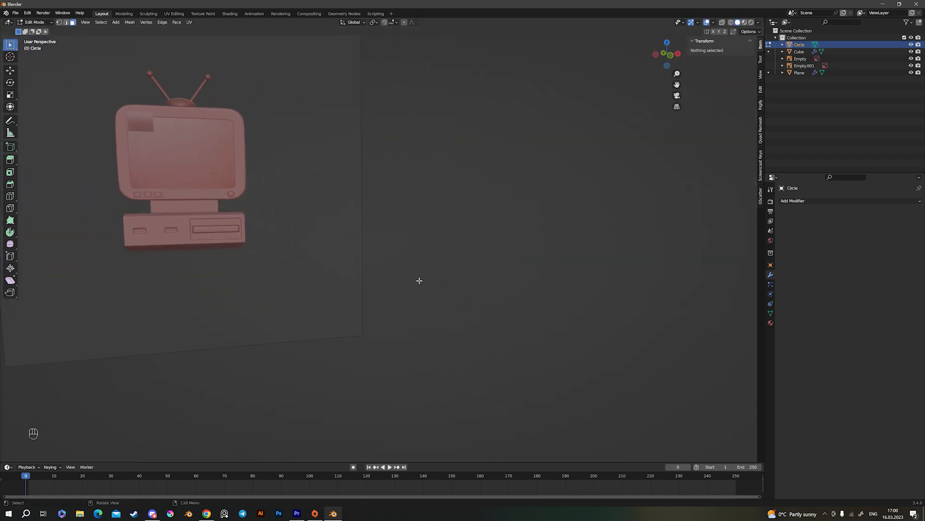
Select the whole ring, extrude it outward about 0.035 m, and return to Object Mode
{"action": "key", "text": "KP_Decimal"}
{"action": "key", "text": "a"}
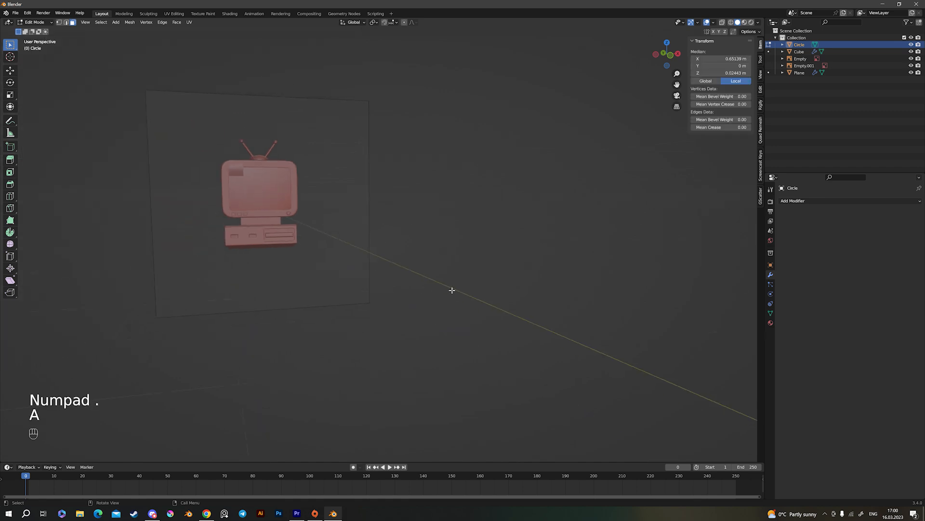
{"action": "key", "text": "KP_Decimal"}
{"action": "middle_click_drag", "start_coordinate": [510, 228], "coordinate": [534, 266]}
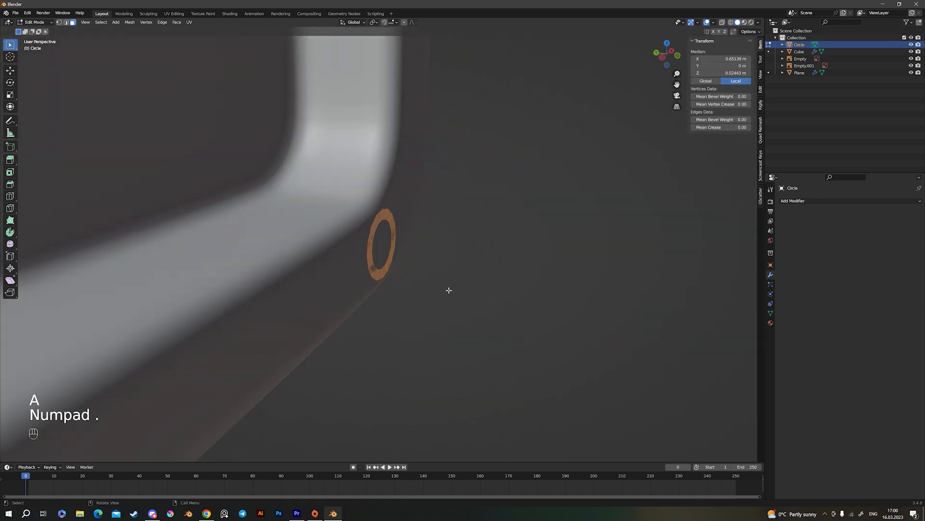
{"action": "key", "text": "e"}
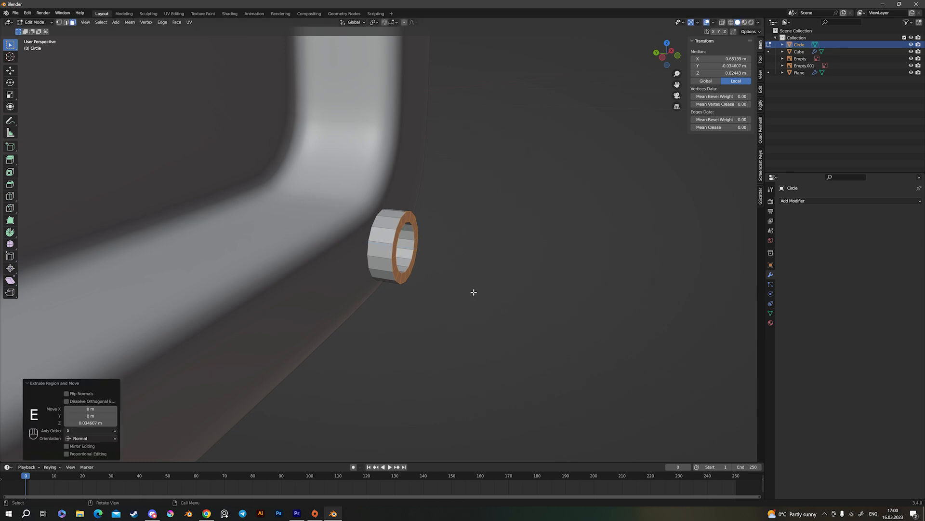
{"action": "left_click", "coordinate": [470, 291]}
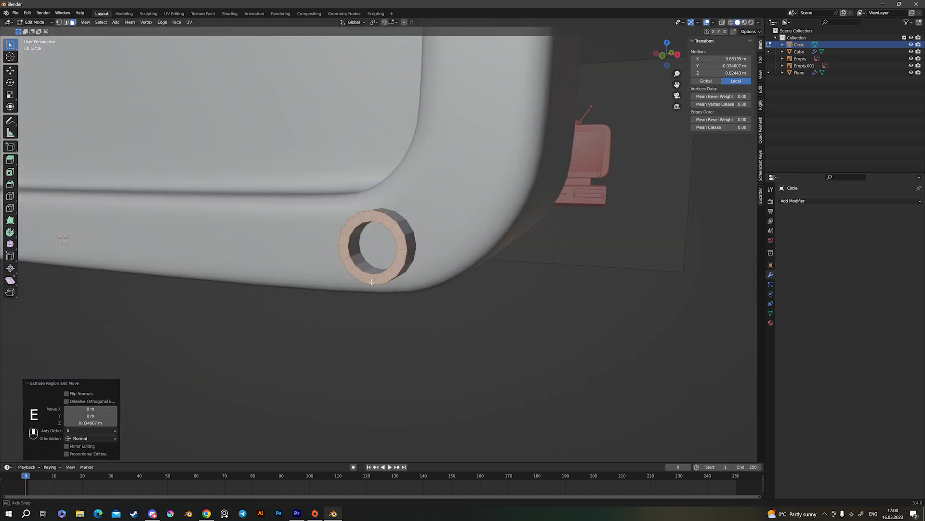
{"action": "middle_click_drag", "start_coordinate": [371, 281], "coordinate": [435, 291]}
{"action": "scroll", "coordinate": [342, 281], "scroll_direction": "down", "scroll_amount": 3}
{"action": "key", "text": "Tab"}
{"action": "scroll", "coordinate": [435, 290], "scroll_direction": "up", "scroll_amount": 4}
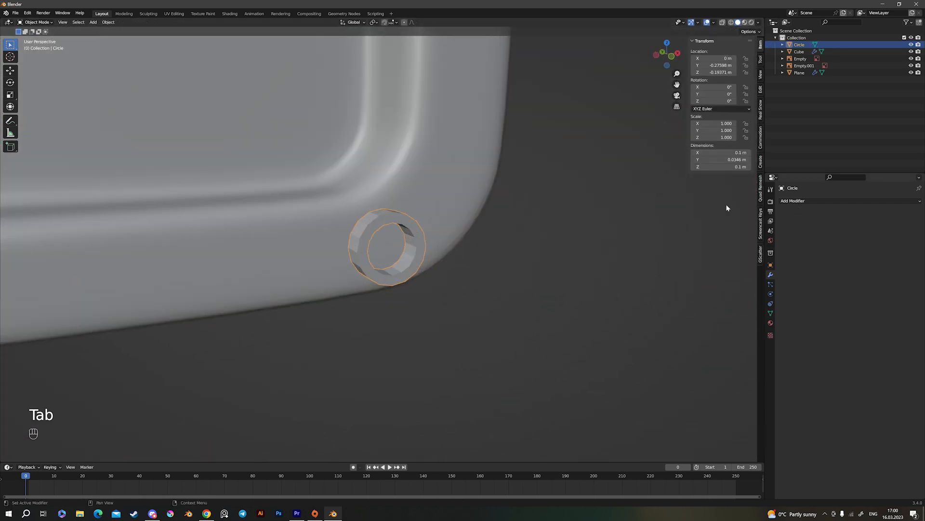
Copy the monitor body's Bevel and Subdivision modifiers onto the knob ring
{"action": "scroll", "coordinate": [282, 252], "scroll_direction": "down", "scroll_amount": 9}
{"action": "middle_click_drag", "start_coordinate": [241, 265], "coordinate": [326, 263], "text": "shift"}
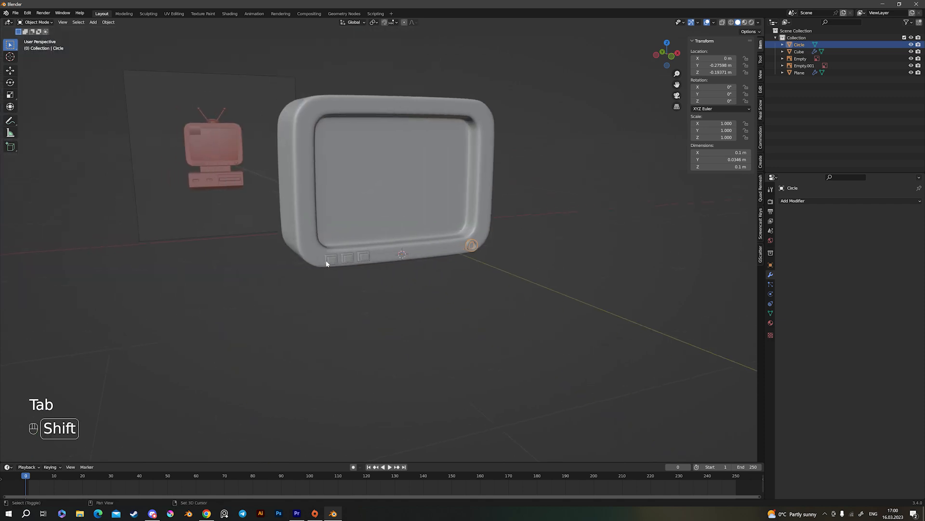
{"action": "left_click", "coordinate": [366, 256]}
{"action": "left_click", "coordinate": [475, 247]}
{"action": "scroll", "coordinate": [501, 248], "scroll_direction": "up", "scroll_amount": 5}
{"action": "left_click", "coordinate": [498, 242], "text": "shift"}
{"action": "key", "text": "ctrl+l"}
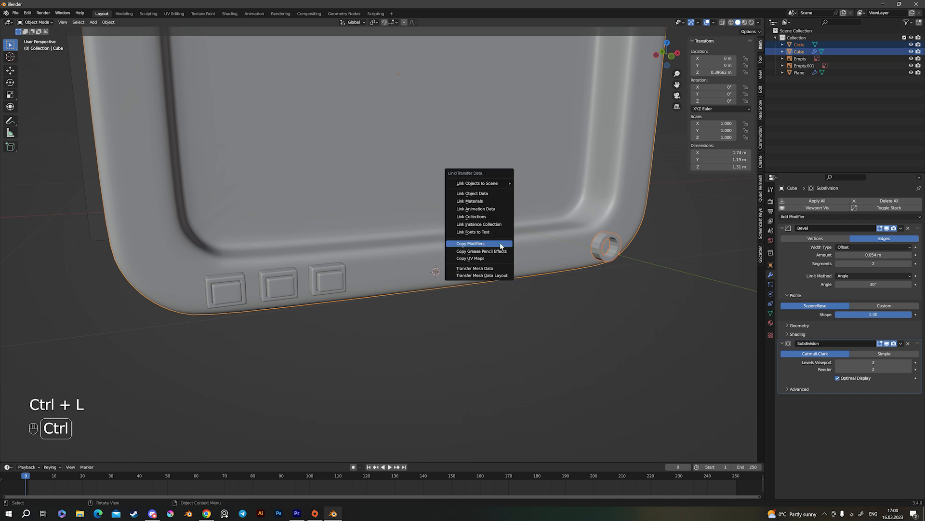
{"action": "left_click", "coordinate": [502, 245]}
Shade the knob ring smooth
{"action": "left_click", "coordinate": [603, 242]}
{"action": "middle_click_drag", "start_coordinate": [615, 279], "coordinate": [407, 279], "text": "shift"}
{"action": "scroll", "coordinate": [419, 270], "scroll_direction": "up", "scroll_amount": 4}
{"action": "right_click", "coordinate": [423, 261]}
{"action": "left_click", "coordinate": [422, 261]}
{"action": "scroll", "coordinate": [470, 262], "scroll_direction": "up", "scroll_amount": 6}
Duplicate the ring's front inner edge loop, move it about 0.0135 m inward along Y, and fill it with a face
{"action": "key", "text": "Tab"}
{"action": "key", "text": "2"}
{"action": "key", "text": "alt+a"}
{"action": "scroll", "coordinate": [558, 291], "scroll_direction": "down", "scroll_amount": 4}
{"action": "scroll", "coordinate": [559, 291], "scroll_direction": "up", "scroll_amount": 3}
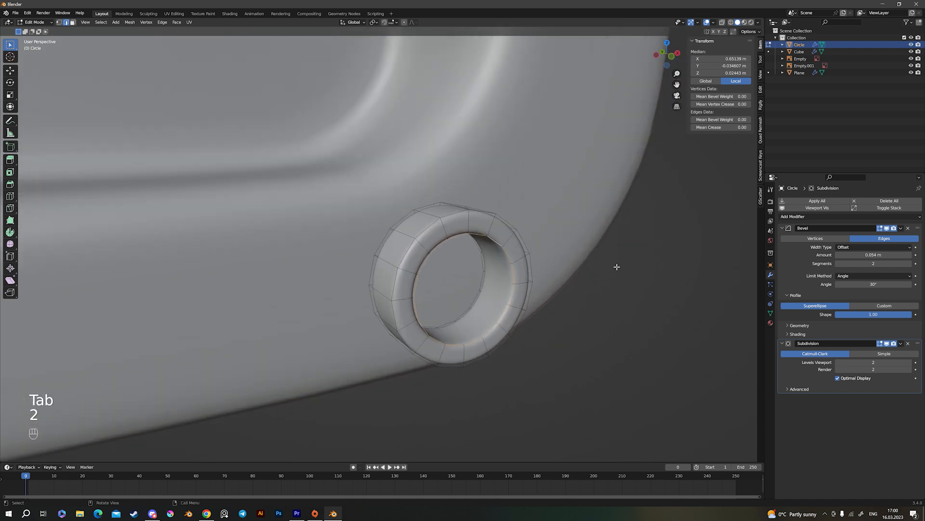
{"action": "key", "text": "shift+d"}
{"action": "right_click", "coordinate": [567, 267]}
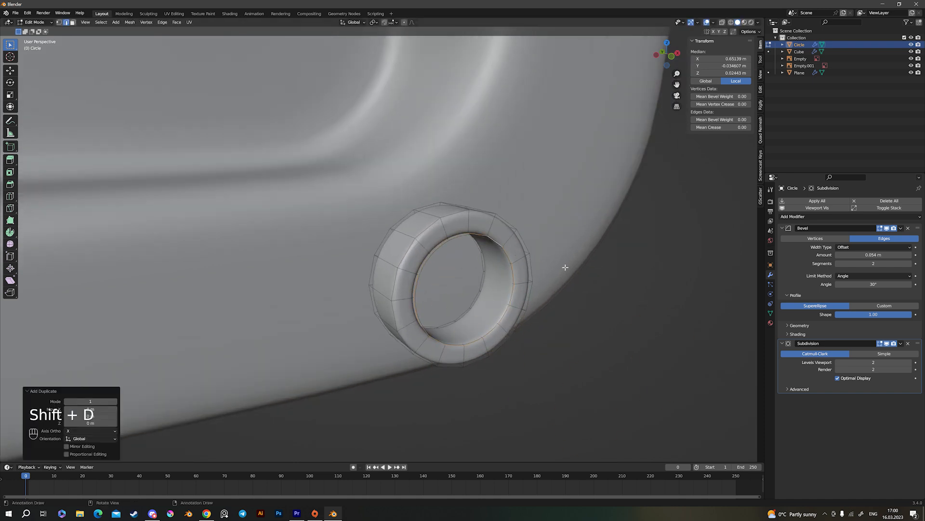
{"action": "key", "text": "g"}
{"action": "key", "text": "y"}
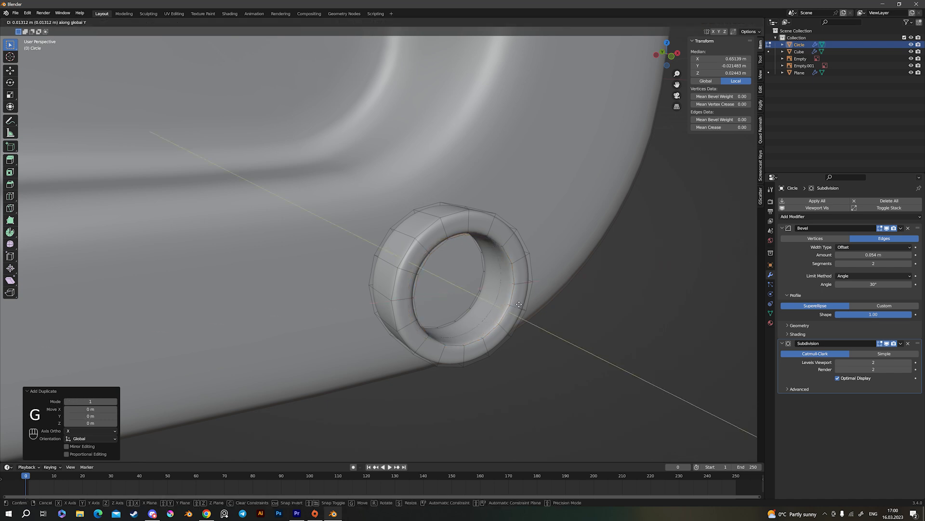
{"action": "key", "text": "y"}
{"action": "left_click", "coordinate": [519, 304]}
{"action": "key", "text": "f"}
{"action": "middle_click_drag", "start_coordinate": [530, 314], "coordinate": [511, 318], "text": "shift"}
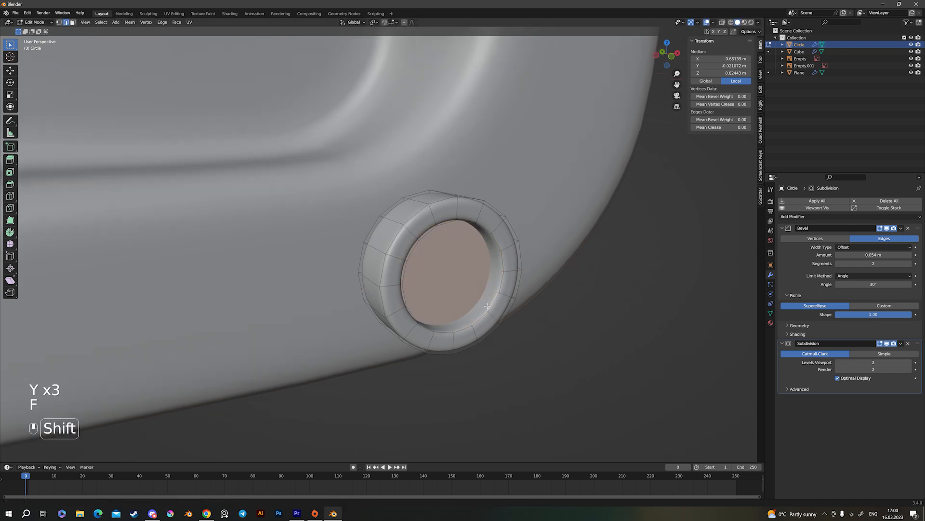
Extrude the filled disc outward about 0.031 m and shade the knob smooth in Object Mode
{"action": "key", "text": "e"}
{"action": "left_click", "coordinate": [508, 322]}
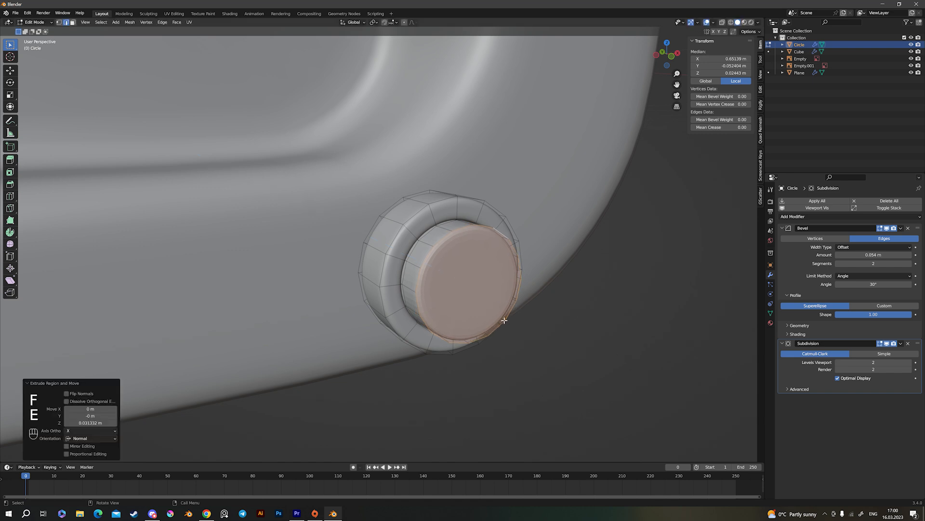
{"action": "key", "text": "Tab"}
{"action": "right_click", "coordinate": [451, 264]}
{"action": "left_click", "coordinate": [451, 265]}
Examine the monitor with its buttons and knob against the front reference image from angled views
{"action": "scroll", "coordinate": [540, 315], "scroll_direction": "down", "scroll_amount": 5}
{"action": "scroll", "coordinate": [535, 312], "scroll_direction": "down", "scroll_amount": 6}
{"action": "mouse_move", "coordinate": [531, 312]}
{"action": "middle_mouse_down"}
{"action": "mouse_move", "coordinate": [442, 320]}
{"action": "mouse_move", "coordinate": [448, 355]}
{"action": "mouse_move", "coordinate": [533, 302]}
{"action": "middle_mouse_up"}
{"action": "scroll", "coordinate": [502, 299], "scroll_direction": "down", "scroll_amount": 3}
{"action": "middle_click_drag", "start_coordinate": [433, 290], "coordinate": [459, 321], "text": "shift"}
{"action": "key", "text": "alt"}
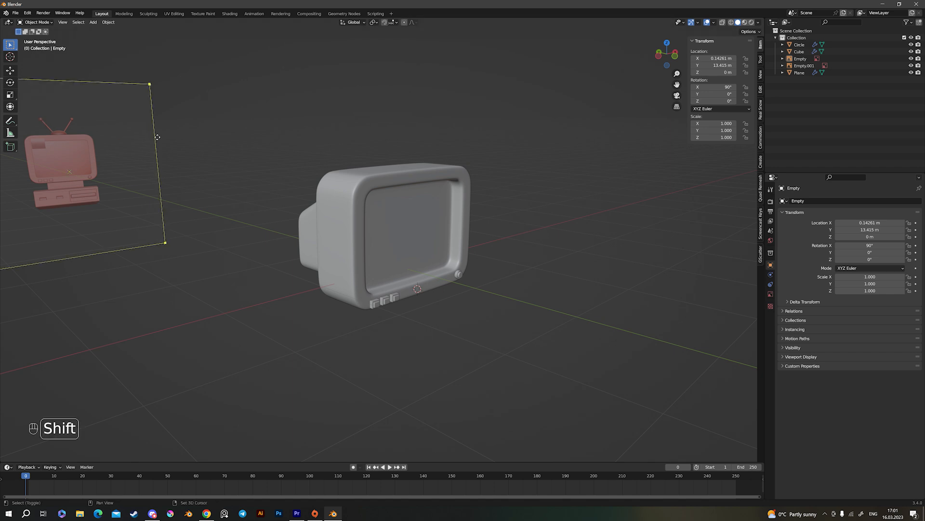
{"action": "middle_click_drag", "start_coordinate": [42, 117], "coordinate": [66, 164], "text": "shift"}
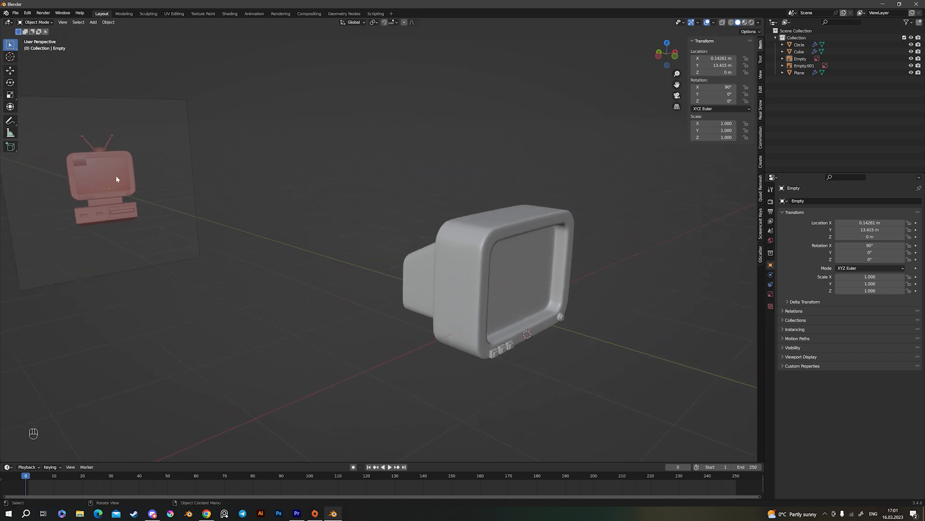
{"action": "scroll", "coordinate": [369, 263], "scroll_direction": "up", "scroll_amount": 3}
{"action": "middle_click_drag", "start_coordinate": [444, 298], "coordinate": [270, 296], "text": "shift"}
Select the top face of the monitor body in Edit Mode and snap the 3D cursor to it
{"action": "middle_click_drag", "start_coordinate": [420, 196], "coordinate": [361, 251]}
{"action": "left_click", "coordinate": [400, 191]}
{"action": "scroll", "coordinate": [369, 210], "scroll_direction": "up", "scroll_amount": 3}
{"action": "scroll", "coordinate": [363, 249], "scroll_direction": "down", "scroll_amount": 2}
{"action": "key", "text": "Tab"}
{"action": "key", "text": "3"}
{"action": "left_click", "coordinate": [388, 219]}
{"action": "key", "text": "shift+s"}
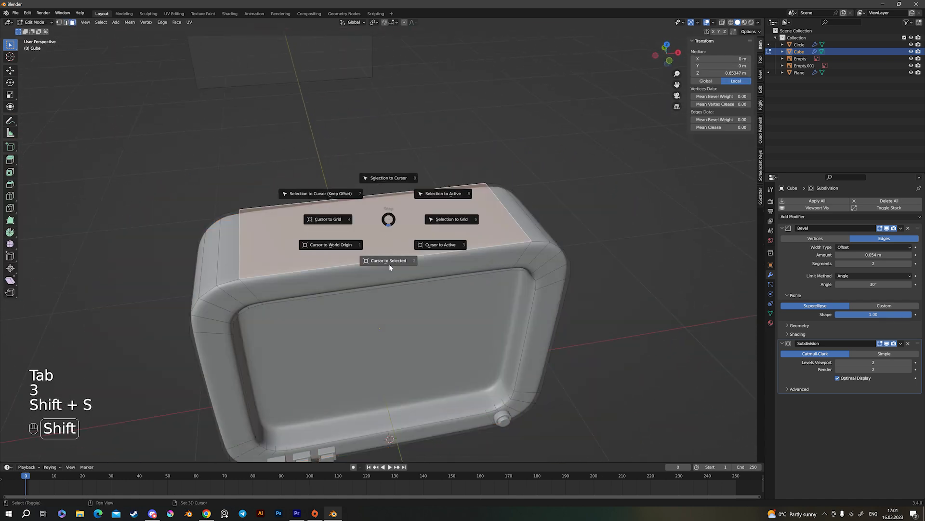
{"action": "left_click", "coordinate": [389, 264]}
Add a Round Cube at the 3D cursor in Object Mode, viewed from the front, and set its radius to 1
{"action": "scroll", "coordinate": [389, 264], "scroll_direction": "down", "scroll_amount": 5}
{"action": "scroll", "coordinate": [398, 267], "scroll_direction": "up", "scroll_amount": 4}
{"action": "key", "text": "KP_1"}
{"action": "scroll", "coordinate": [404, 267], "scroll_direction": "up", "scroll_amount": 5}
{"action": "key", "text": "Tab"}
{"action": "middle_click_drag", "start_coordinate": [392, 250], "coordinate": [362, 295], "text": "shift"}
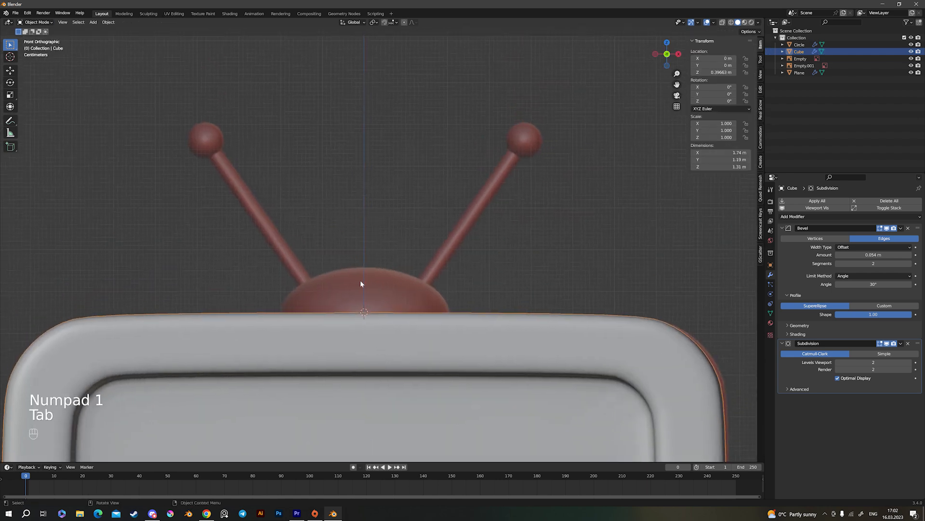
{"action": "key", "text": "shift+a"}
{"action": "mouse_move", "coordinate": [362, 270]}
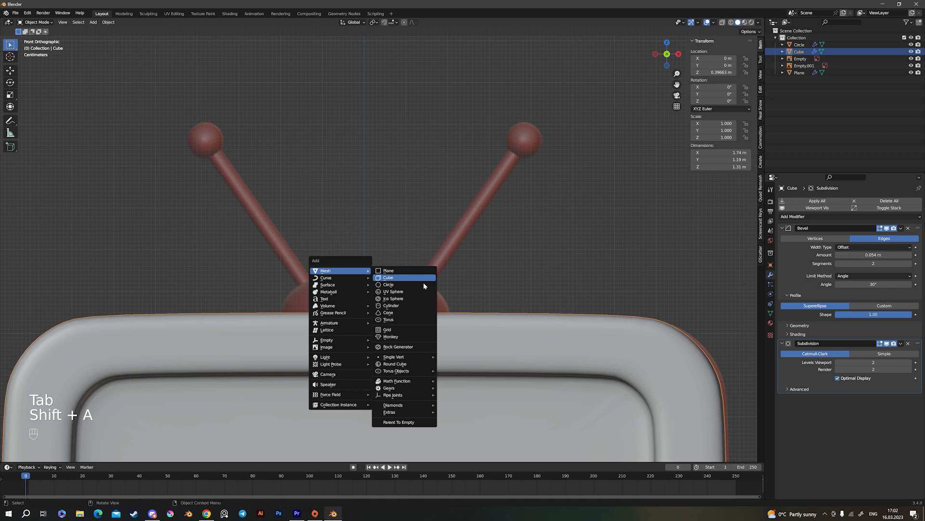
{"action": "left_click", "coordinate": [412, 364]}
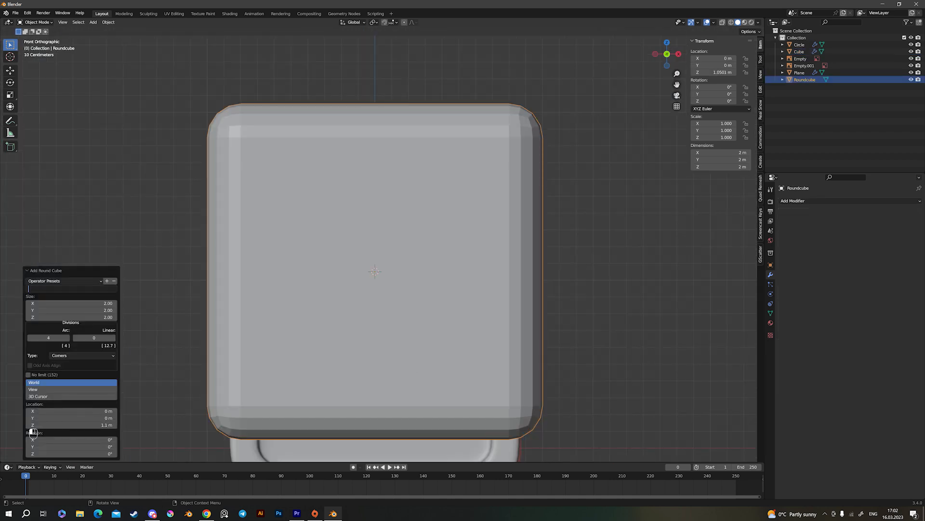
{"action": "type", "text": "1"}
{"action": "key", "text": "Return"}
Inspect the round cube's quad topology from an angled view, entering and leaving Edit Mode
{"action": "scroll", "coordinate": [429, 218], "scroll_direction": "down", "scroll_amount": 6}
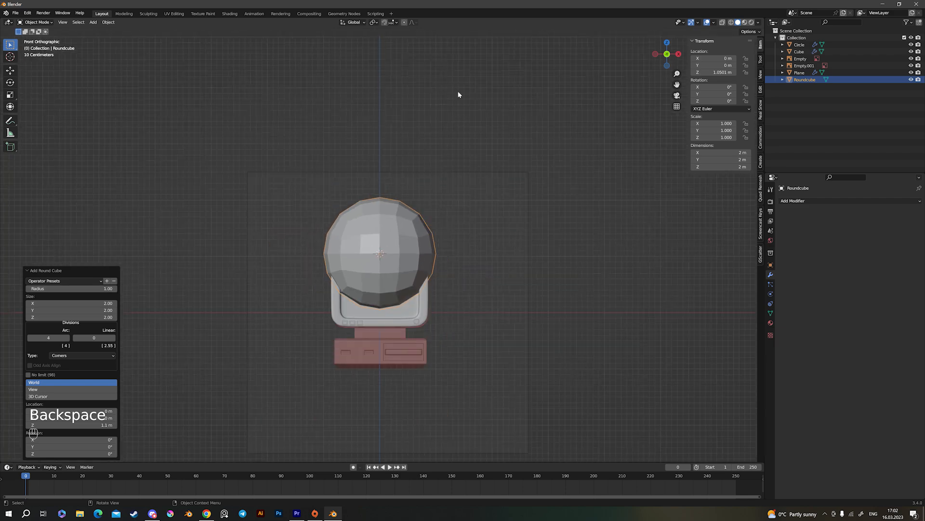
{"action": "scroll", "coordinate": [319, 281], "scroll_direction": "up", "scroll_amount": 2}
{"action": "scroll", "coordinate": [319, 281], "scroll_direction": "down", "scroll_amount": 5}
{"action": "middle_click_drag", "start_coordinate": [343, 255], "coordinate": [389, 298]}
{"action": "scroll", "coordinate": [389, 300], "scroll_direction": "up", "scroll_amount": 3}
{"action": "scroll", "coordinate": [432, 303], "scroll_direction": "up", "scroll_amount": 2}
{"action": "key", "text": "Tab"}
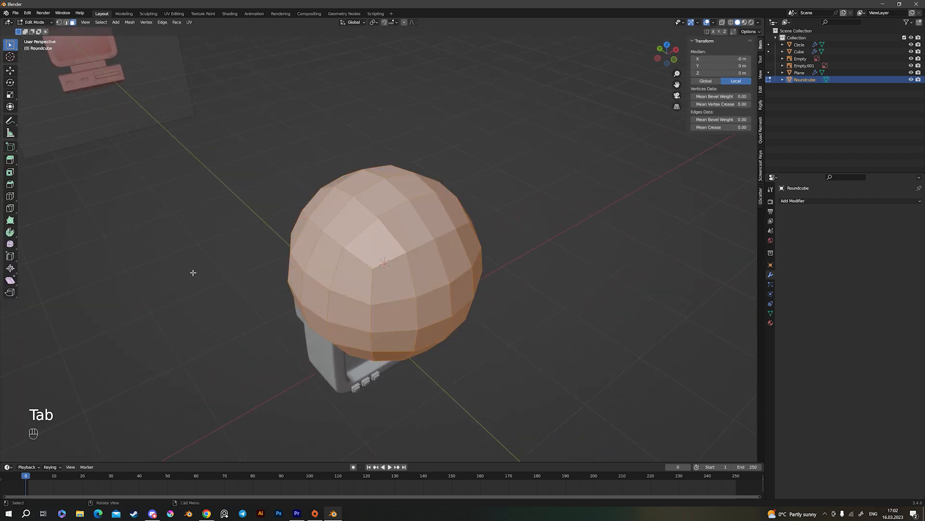
{"action": "key", "text": "Tab"}
Search the add-ons in Preferences for "ex" to check whether Add Mesh: Extra Objects is enabled, and close Preferences
{"action": "key", "text": "grave"}
{"action": "left_click", "coordinate": [188, 265]}
{"action": "key", "text": "shift+a"}
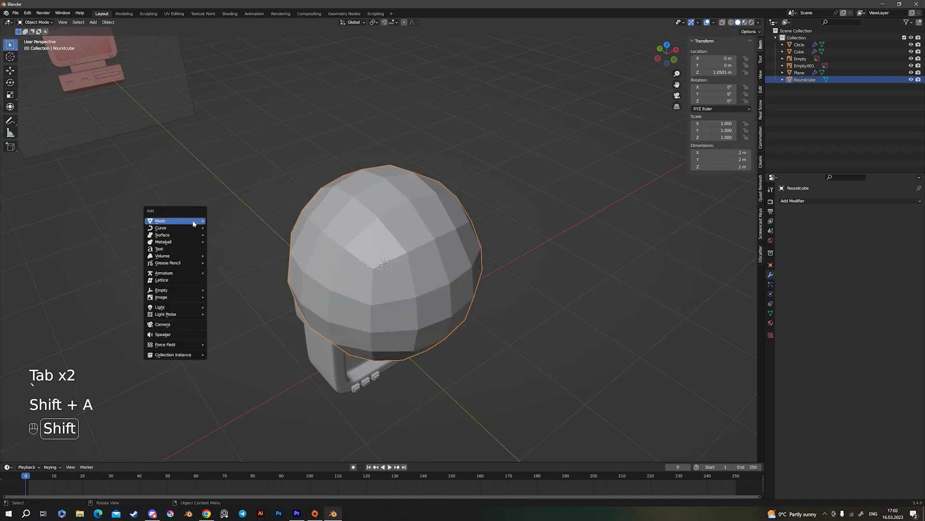
{"action": "key", "text": "Escape"}
{"action": "key", "text": "shift+a"}
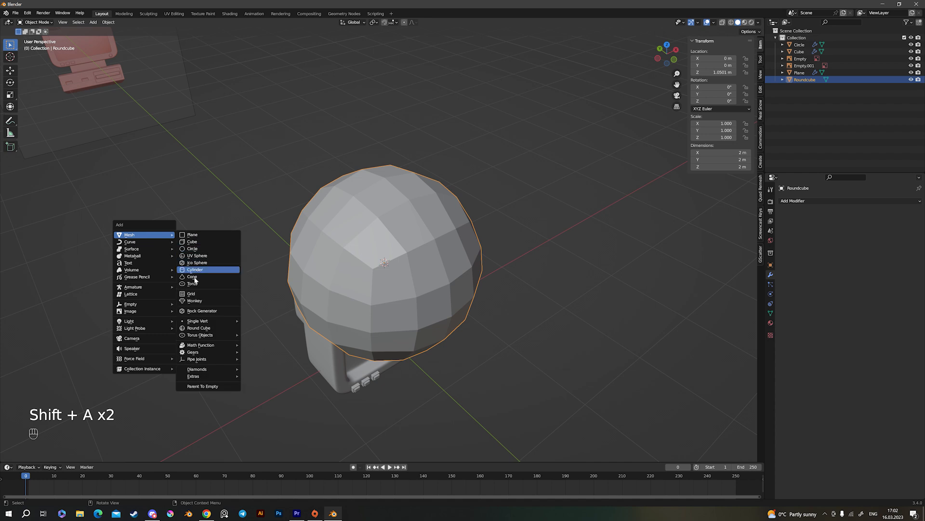
{"action": "left_click", "coordinate": [27, 13]}
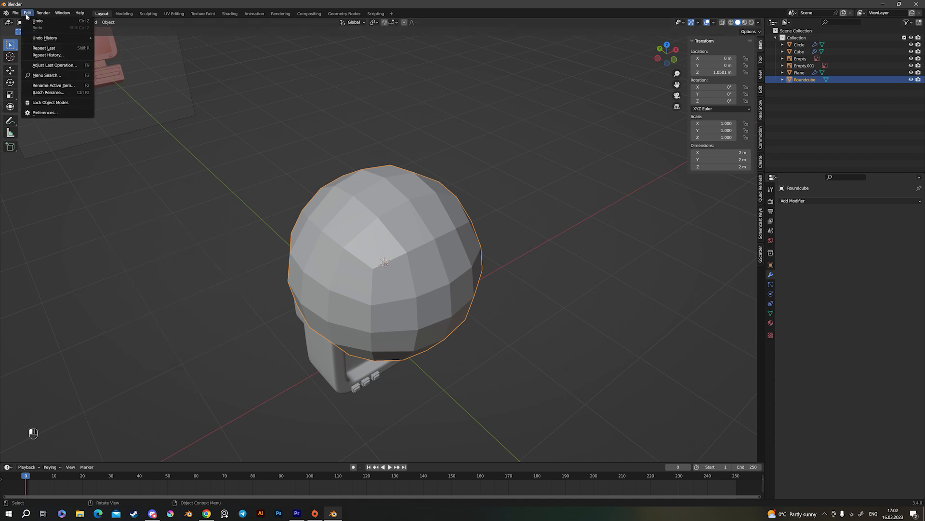
{"action": "left_click", "coordinate": [64, 113]}
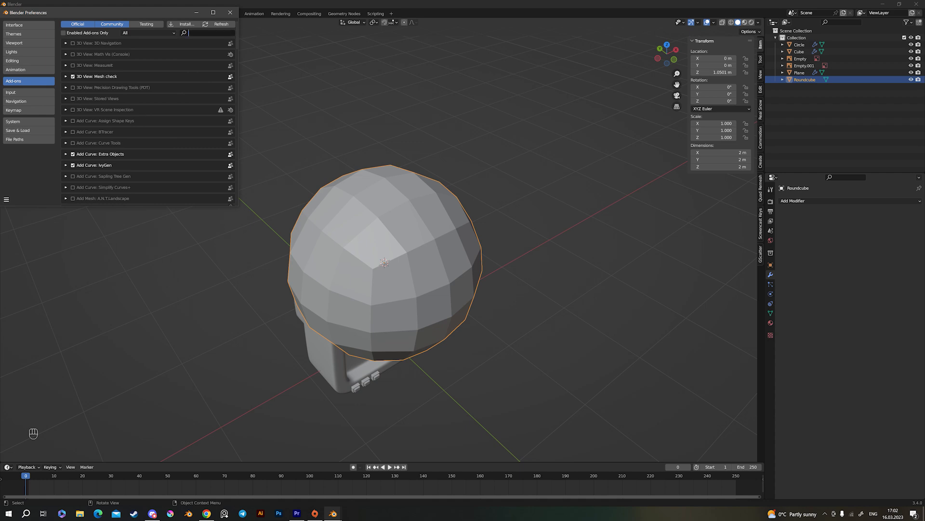
{"action": "type", "text": "ex"}
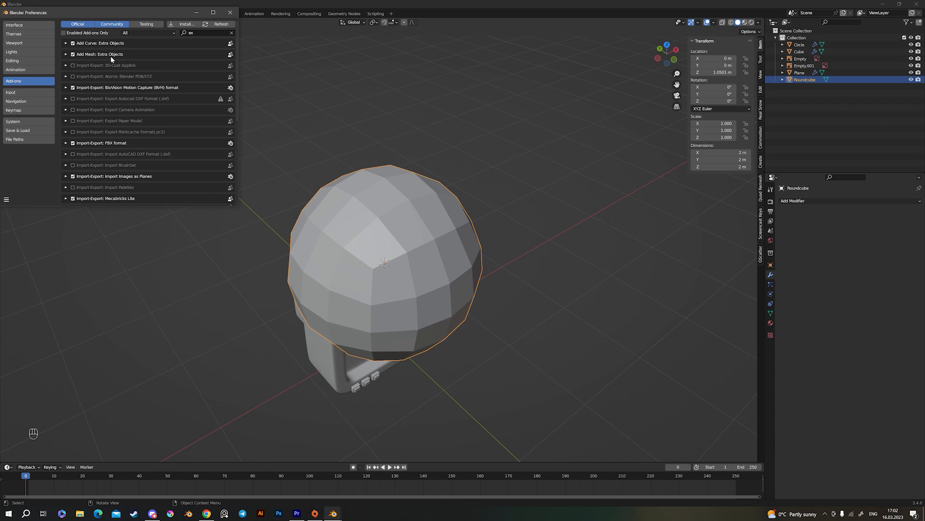
{"action": "key", "text": "Tab"}
{"action": "key", "text": "Escape"}
{"action": "left_click", "coordinate": [233, 12]}
Delete the vertices of the round cube's lower half in front view, using X-ray
{"action": "scroll", "coordinate": [404, 284], "scroll_direction": "up", "scroll_amount": 1}
{"action": "middle_click_drag", "start_coordinate": [403, 284], "coordinate": [388, 271]}
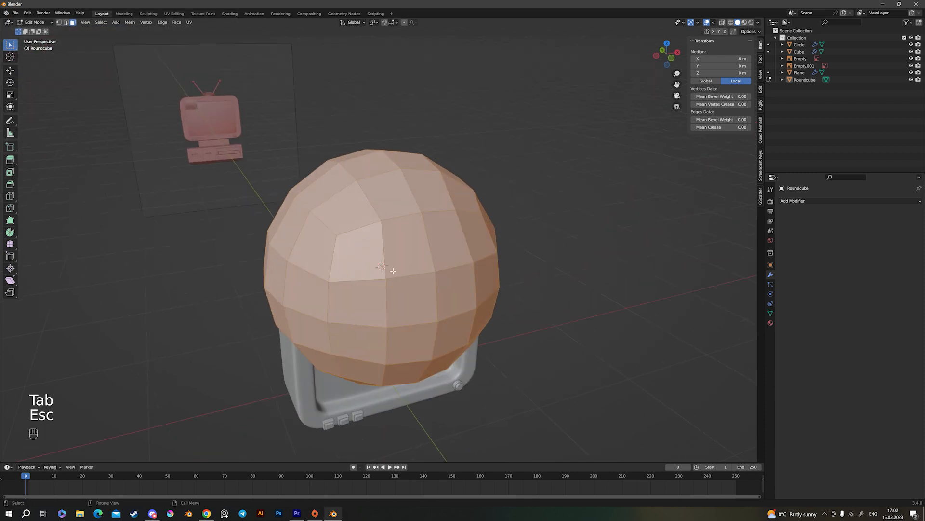
{"action": "key", "text": "KP_1"}
{"action": "key", "text": "1"}
{"action": "key", "text": "alt+z"}
{"action": "left_click_drag", "start_coordinate": [586, 396], "coordinate": [194, 283]}
{"action": "key", "text": "Delete"}
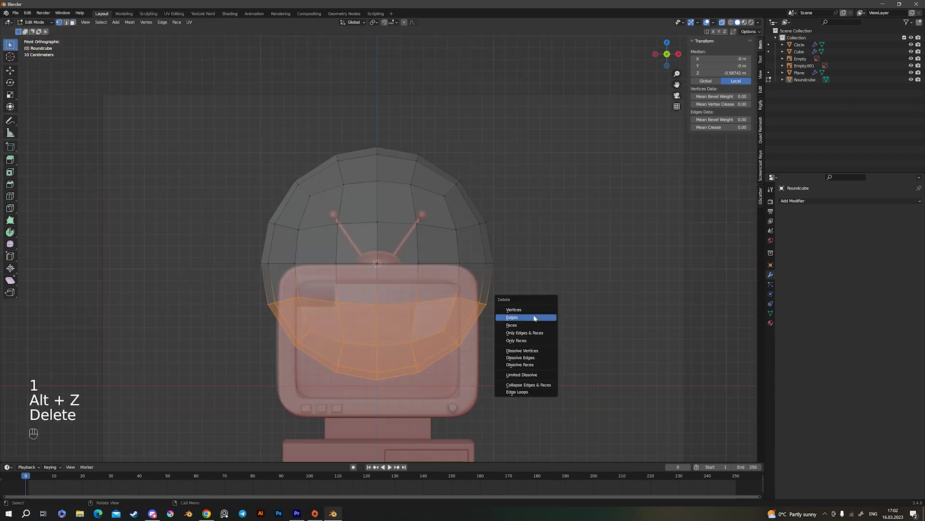
{"action": "left_click", "coordinate": [529, 311]}
Scale the half sphere by 0.155 and then by 1.294 in Object Mode to match the antenna base's width
{"action": "key", "text": "Tab"}
{"action": "scroll", "coordinate": [554, 285], "scroll_direction": "up", "scroll_amount": 2}
{"action": "key", "text": "s"}
{"action": "key", "text": "s"}
{"action": "left_click", "coordinate": [402, 263]}
{"action": "key", "text": "alt+z"}
{"action": "scroll", "coordinate": [471, 304], "scroll_direction": "up", "scroll_amount": 5}
{"action": "key", "text": "s"}
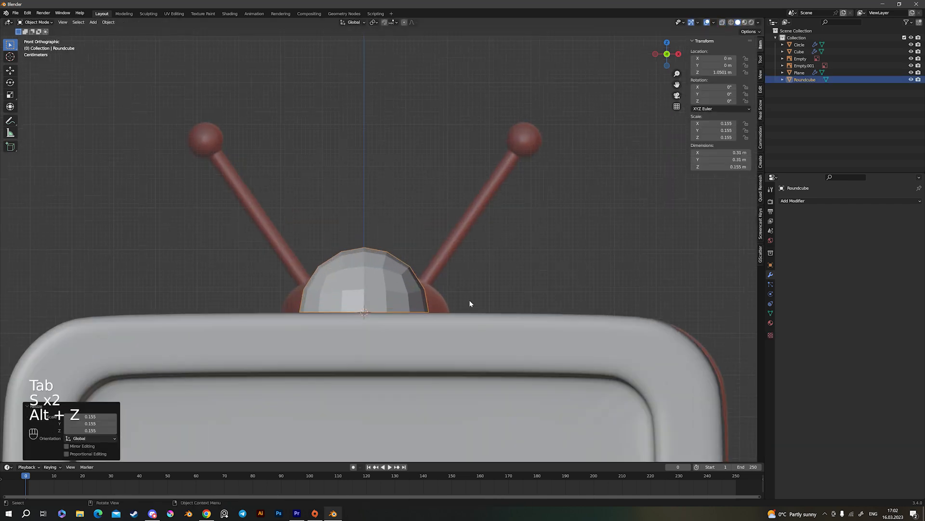
{"action": "left_click", "coordinate": [514, 327]}
Flatten the dome by scaling it about 0.55 along Z to match the reference antenna base, and enter Edit Mode
{"action": "key", "text": "s"}
{"action": "key", "text": "z"}
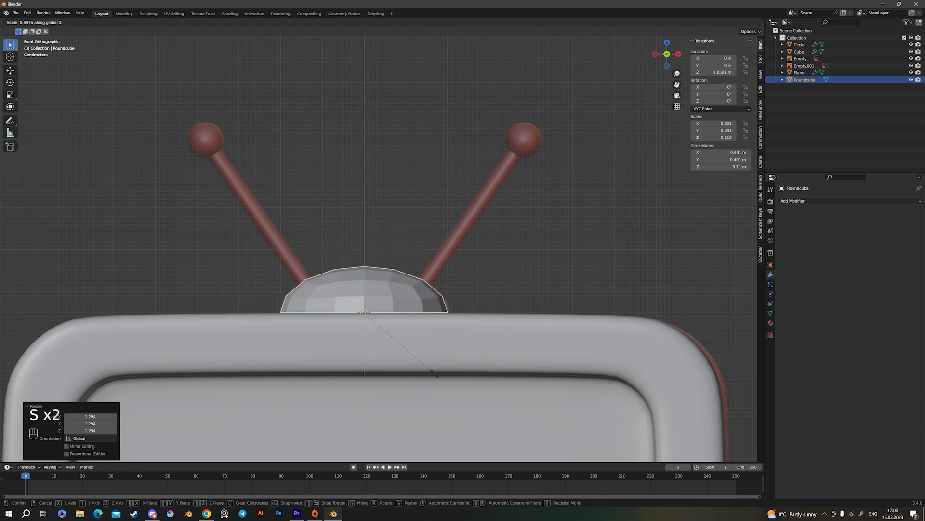
{"action": "left_click", "coordinate": [433, 354]}
{"action": "scroll", "coordinate": [436, 348], "scroll_direction": "up", "scroll_amount": 2}
{"action": "key", "text": "Tab"}
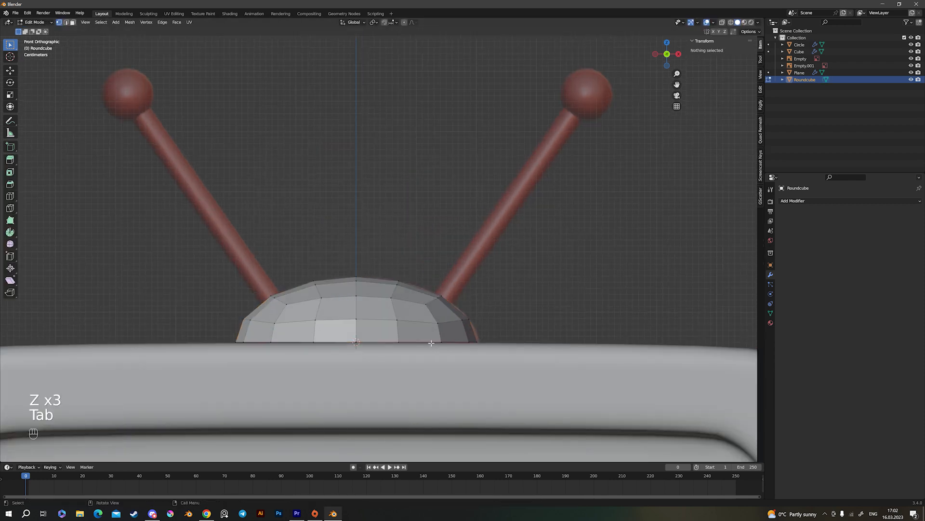
Fill the dome's open bottom edge loop with a face and return to Object Mode
{"action": "left_click", "coordinate": [429, 342], "text": "alt"}
{"action": "middle_click_drag", "start_coordinate": [428, 341], "coordinate": [455, 280], "text": "shift"}
{"action": "key", "text": "f"}
{"action": "key", "text": "alt+z"}
{"action": "key", "text": "alt+z"}
{"action": "scroll", "coordinate": [457, 309], "scroll_direction": "down", "scroll_amount": 3}
{"action": "key", "text": "Tab"}
Apply Shade Auto Smooth to the dome with a 30° angle
{"action": "right_click", "coordinate": [446, 296]}
{"action": "left_click", "coordinate": [444, 294]}
{"action": "right_click", "coordinate": [448, 266]}
{"action": "left_click", "coordinate": [446, 273]}
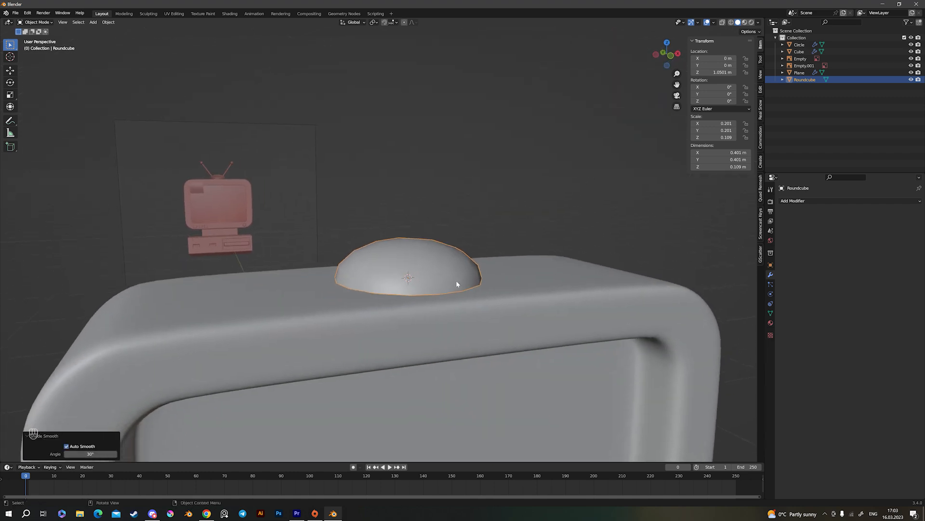
Snap the 3D cursor to the vertex on the dome's left side where the left antenna rod meets it
{"action": "key", "text": "KP_1"}
{"action": "key", "text": "Tab"}
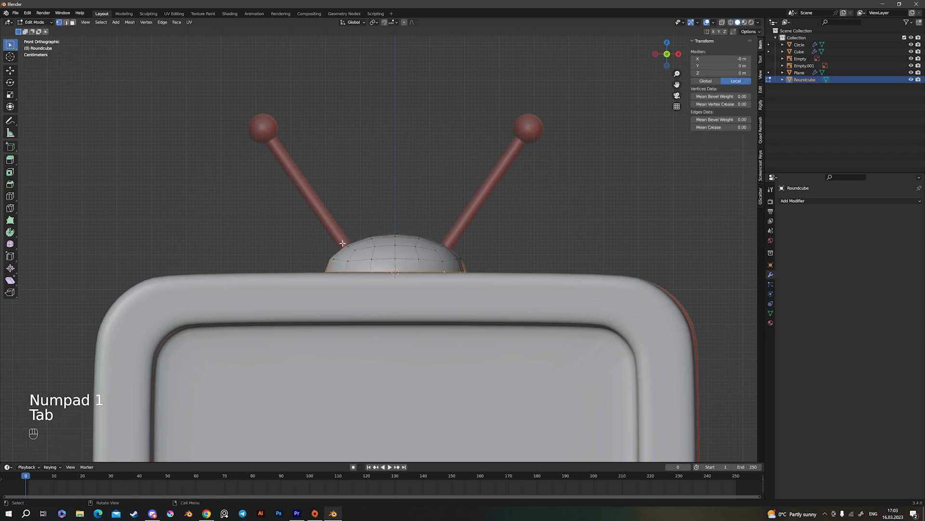
{"action": "middle_click_drag", "start_coordinate": [366, 241], "coordinate": [387, 273]}
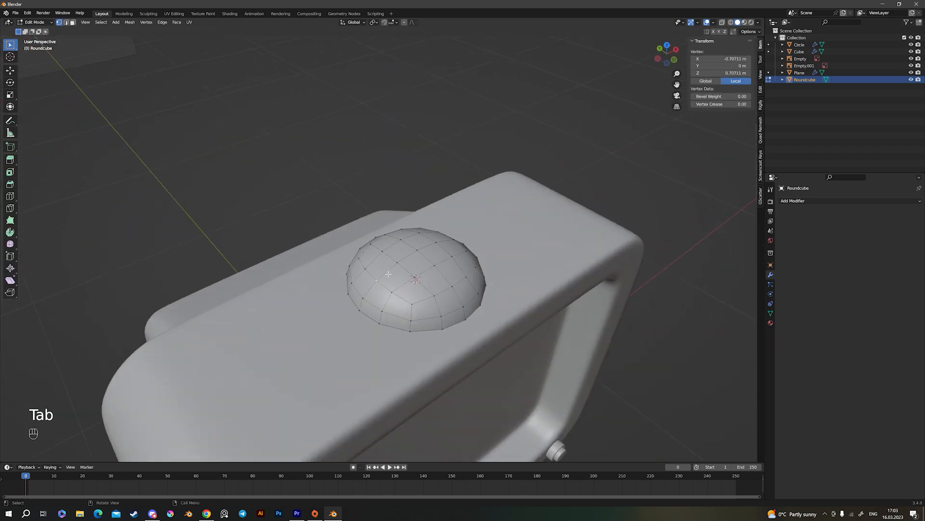
{"action": "scroll", "coordinate": [388, 273], "scroll_direction": "up", "scroll_amount": 3}
{"action": "key", "text": "shift+s"}
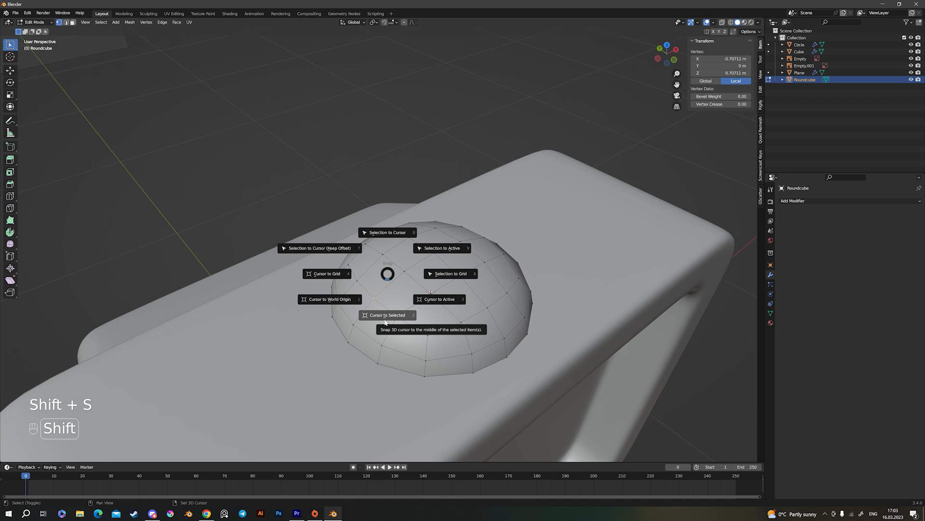
{"action": "left_click", "coordinate": [385, 321]}
Add a cylinder at the 3D cursor in Object Mode with its cap fill type set to Nothing
{"action": "key", "text": "Tab"}
{"action": "key", "text": "shift+a"}
{"action": "mouse_move", "coordinate": [388, 312]}
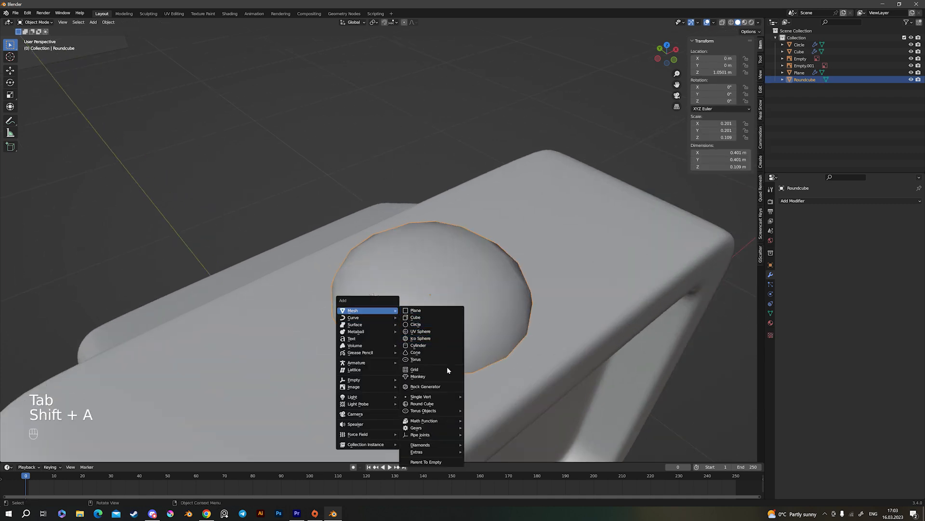
{"action": "left_click", "coordinate": [436, 345]}
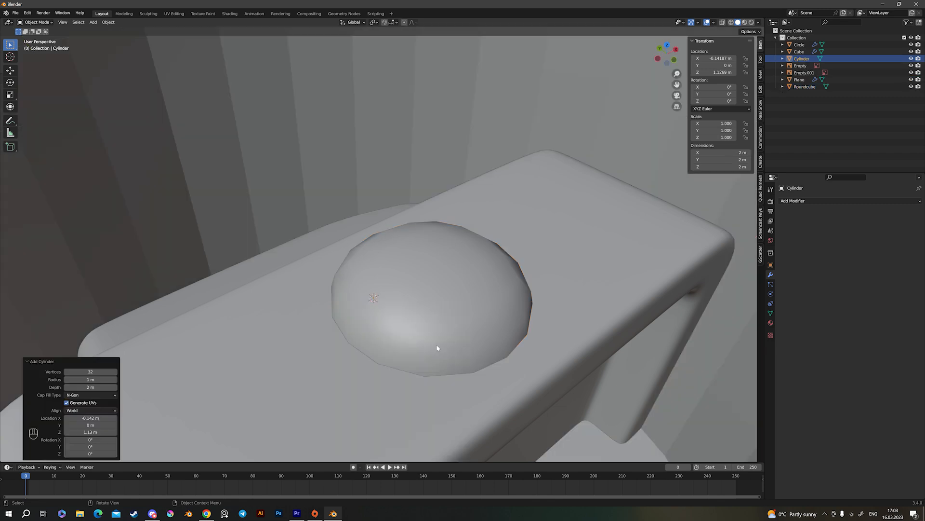
{"action": "key", "text": "KP_Decimal"}
{"action": "scroll", "coordinate": [208, 401], "scroll_direction": "up", "scroll_amount": 5}
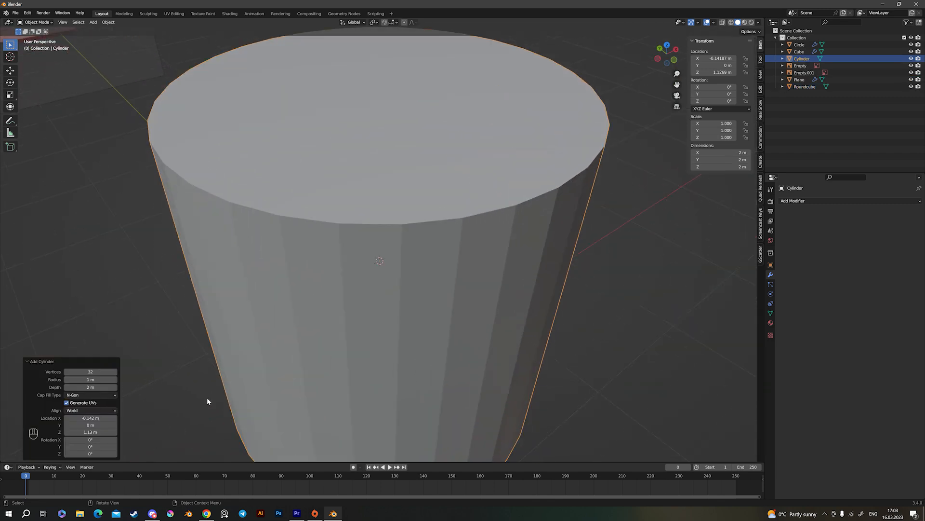
{"action": "left_click", "coordinate": [110, 396]}
{"action": "left_click", "coordinate": [103, 403]}
{"action": "scroll", "coordinate": [510, 188], "scroll_direction": "down", "scroll_amount": 6}
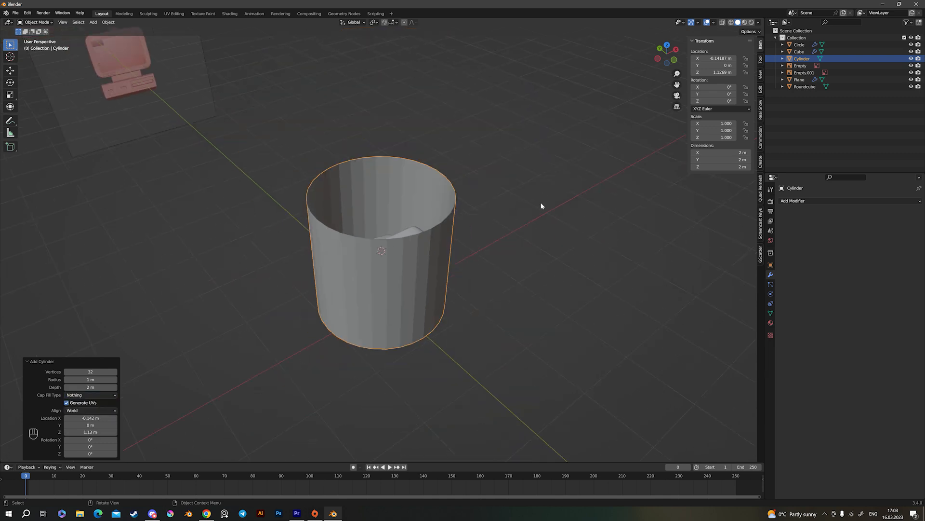
Set the new cylinder's vertices to 16
{"action": "scroll", "coordinate": [512, 253], "scroll_direction": "up", "scroll_amount": 3}
{"action": "left_click", "coordinate": [90, 371]}
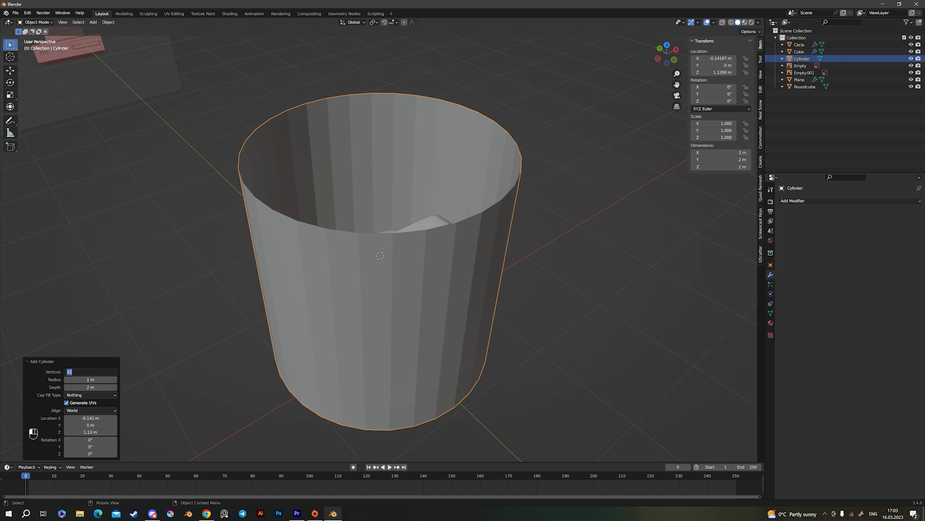
{"action": "type", "text": "16"}
{"action": "key", "text": "Return"}
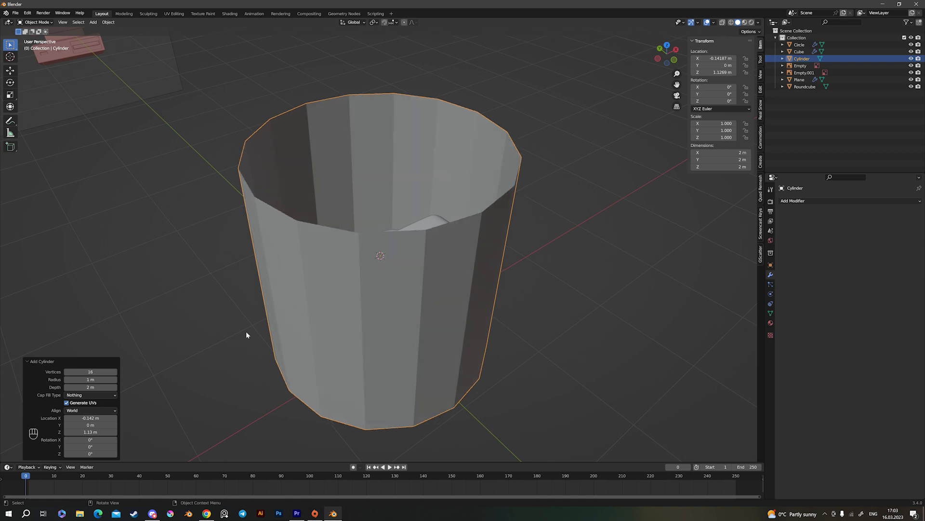
Scale the cylinder down to about 0.049 and stretch it by about 5.76 along Z in front view
{"action": "key", "text": "s"}
{"action": "scroll", "coordinate": [380, 265], "scroll_direction": "up", "scroll_amount": 6}
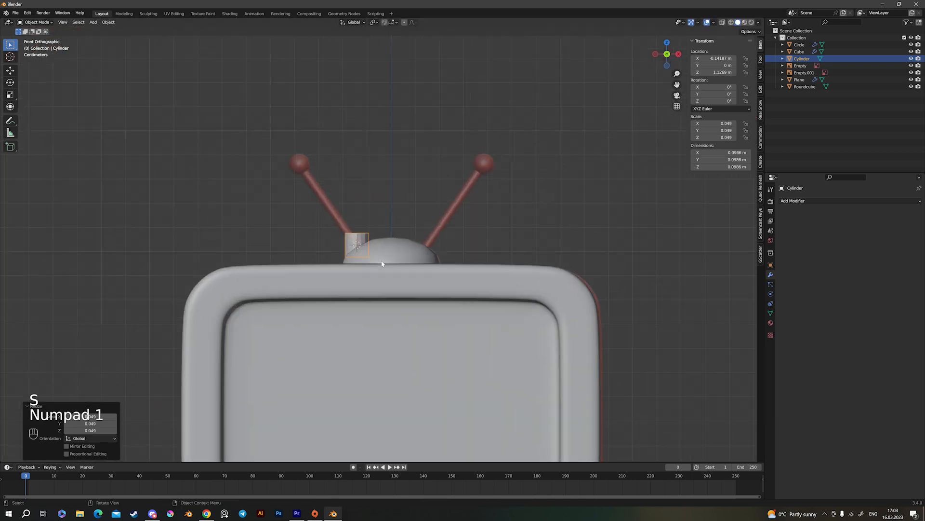
{"action": "key", "text": "s"}
{"action": "key", "text": "z"}
{"action": "key", "text": "z"}
{"action": "key", "text": "z"}
{"action": "left_click", "coordinate": [397, 47]}
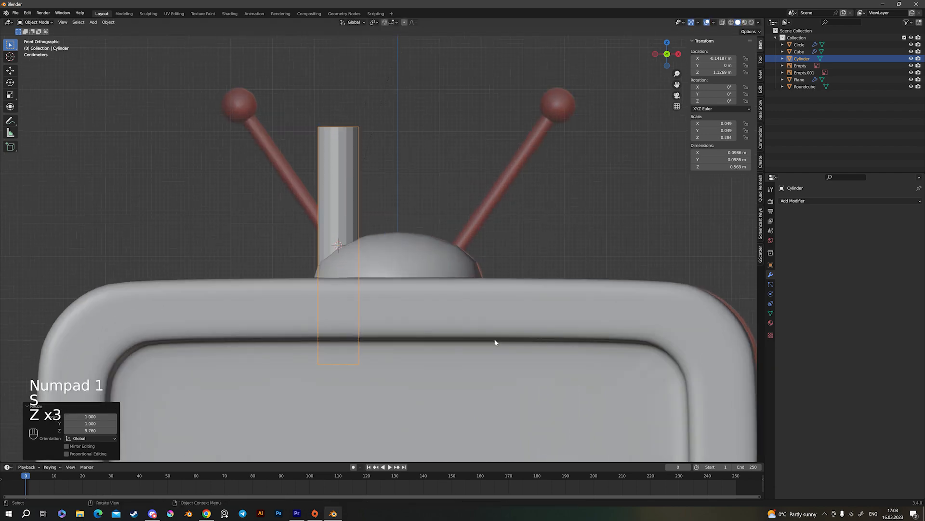
Thin the cylinder by scaling it 0.579 overall, and lengthen it by about 1.6 along Z
{"action": "key", "text": "s"}
{"action": "left_click", "coordinate": [418, 312]}
{"action": "key", "text": "z"}
{"action": "right_click", "coordinate": [418, 311]}
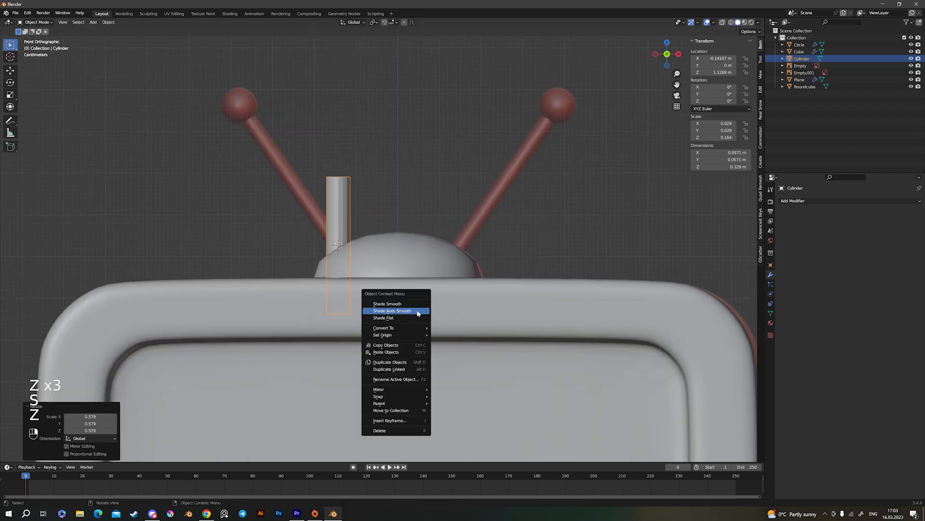
{"action": "key", "text": "s"}
{"action": "key", "text": "z"}
{"action": "left_click", "coordinate": [447, 148]}
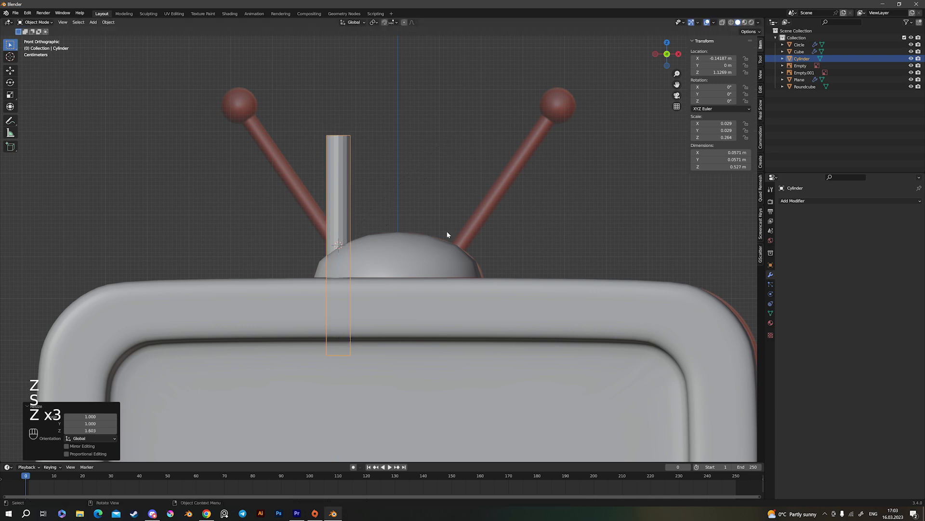
Move the cylinder up about 0.215 m along Z so its lower end sits in the dome
{"action": "key", "text": "g"}
{"action": "key", "text": "z"}
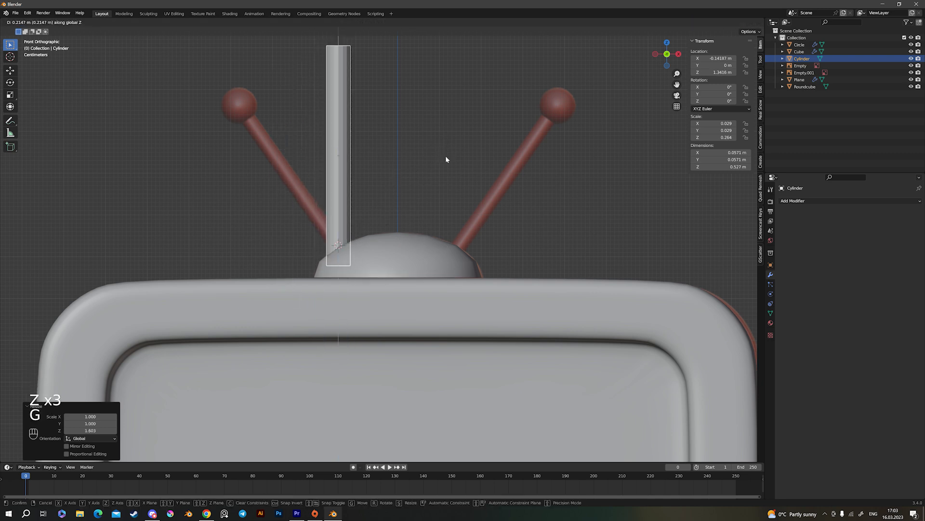
{"action": "key", "text": "z"}
{"action": "left_click", "coordinate": [380, 99]}
Snap the 3D cursor to the center of the cylinder's top edge loop, using X-ray in Edit Mode
{"action": "scroll", "coordinate": [374, 101], "scroll_direction": "down", "scroll_amount": 2}
{"action": "key", "text": "Tab"}
{"action": "key", "text": "alt+z"}
{"action": "key", "text": "shift+s"}
{"action": "left_click", "coordinate": [366, 143]}
{"action": "key", "text": "Tab"}
Add a round cube at the top of the antenna rod
{"action": "scroll", "coordinate": [369, 141], "scroll_direction": "up", "scroll_amount": 5}
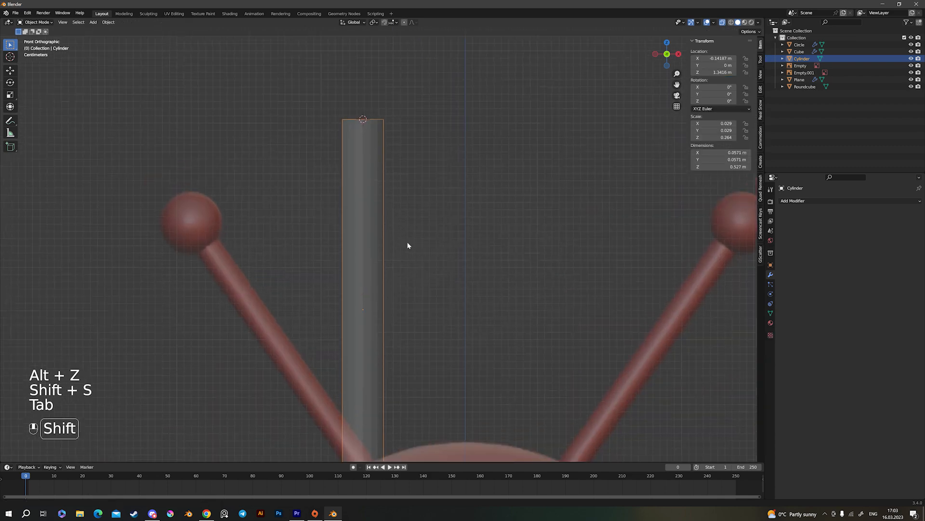
{"action": "middle_click_drag", "start_coordinate": [397, 212], "coordinate": [393, 256], "text": "shift"}
{"action": "key", "text": "shift+a"}
{"action": "mouse_move", "coordinate": [394, 257]}
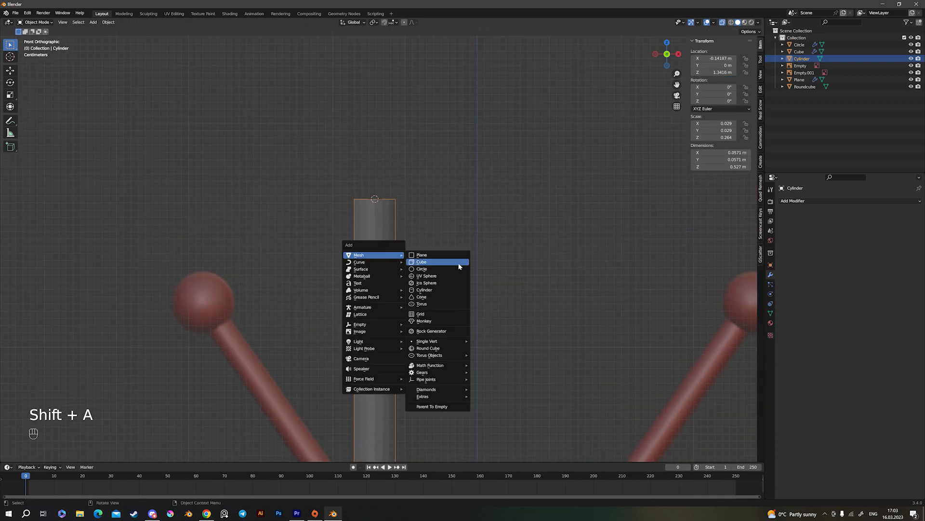
{"action": "left_click", "coordinate": [428, 348]}
{"action": "scroll", "coordinate": [545, 285], "scroll_direction": "down", "scroll_amount": 5}
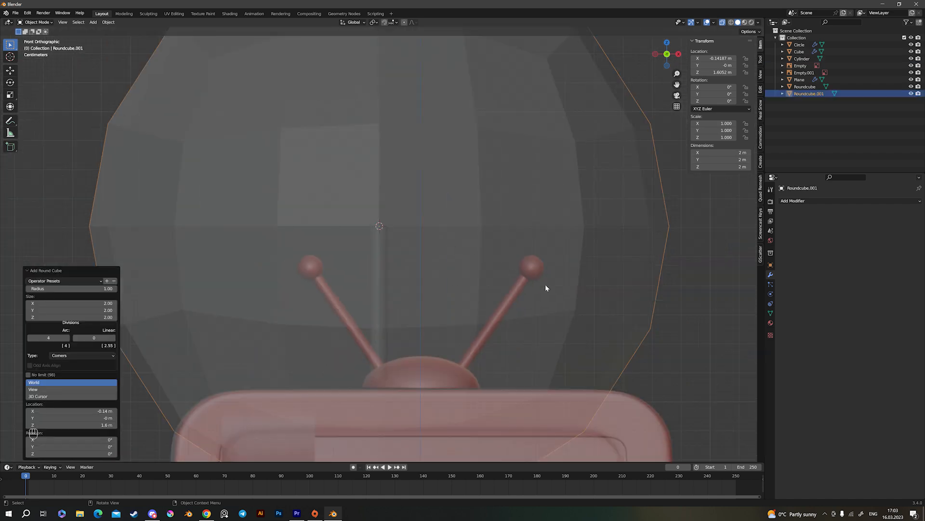
Scale the round cube down to about 0.058, raise it about 0.029 m onto the rod's tip, and turn off X-ray
{"action": "key", "text": "s"}
{"action": "left_click", "coordinate": [403, 239]}
{"action": "scroll", "coordinate": [403, 239], "scroll_direction": "up", "scroll_amount": 1}
{"action": "key", "text": "s"}
{"action": "left_click", "coordinate": [421, 245]}
{"action": "key", "text": "g"}
{"action": "left_click", "coordinate": [416, 231]}
{"action": "key", "text": "alt+z"}
{"action": "scroll", "coordinate": [420, 242], "scroll_direction": "down", "scroll_amount": 2}
{"action": "scroll", "coordinate": [421, 242], "scroll_direction": "up", "scroll_amount": 4}
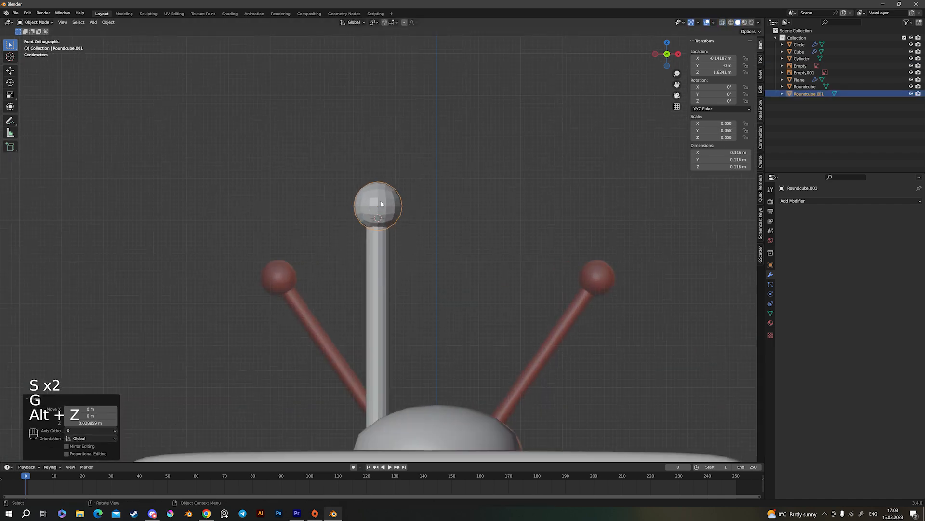
Apply Shade Smooth to the antenna's ball and rod
{"action": "right_click", "coordinate": [386, 203]}
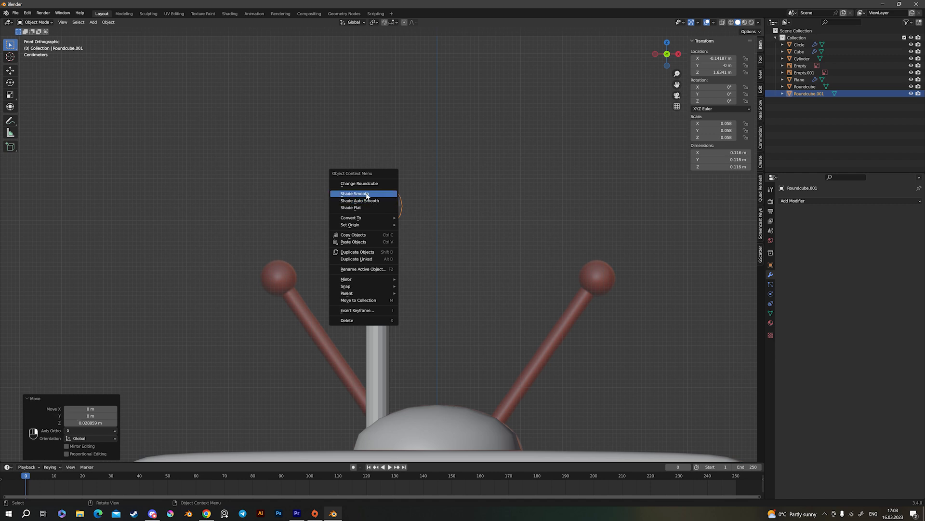
{"action": "left_click", "coordinate": [367, 193]}
{"action": "left_click", "coordinate": [385, 288]}
{"action": "right_click", "coordinate": [386, 287]}
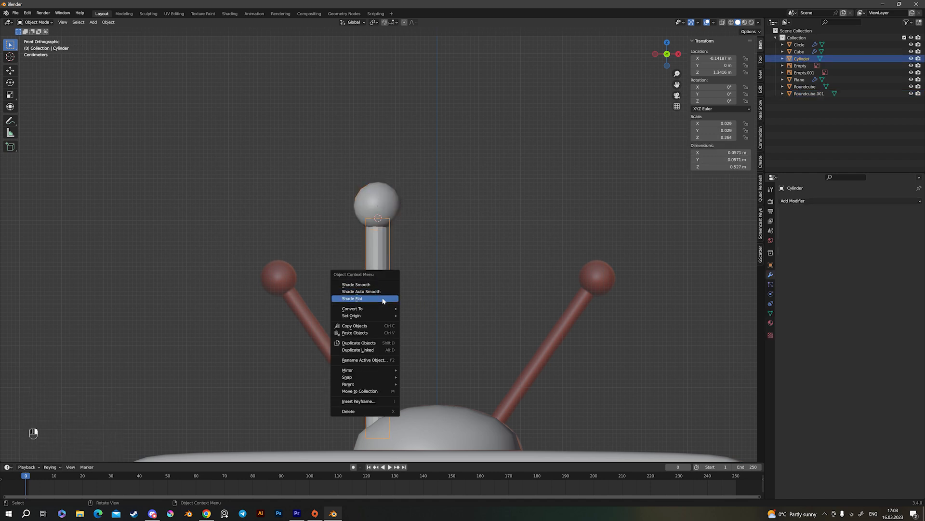
{"action": "left_click", "coordinate": [376, 286]}
Try to join the antenna's ball and rod after box-selecting them
{"action": "left_click", "coordinate": [262, 233]}
{"action": "scroll", "coordinate": [426, 261], "scroll_direction": "down", "scroll_amount": 5}
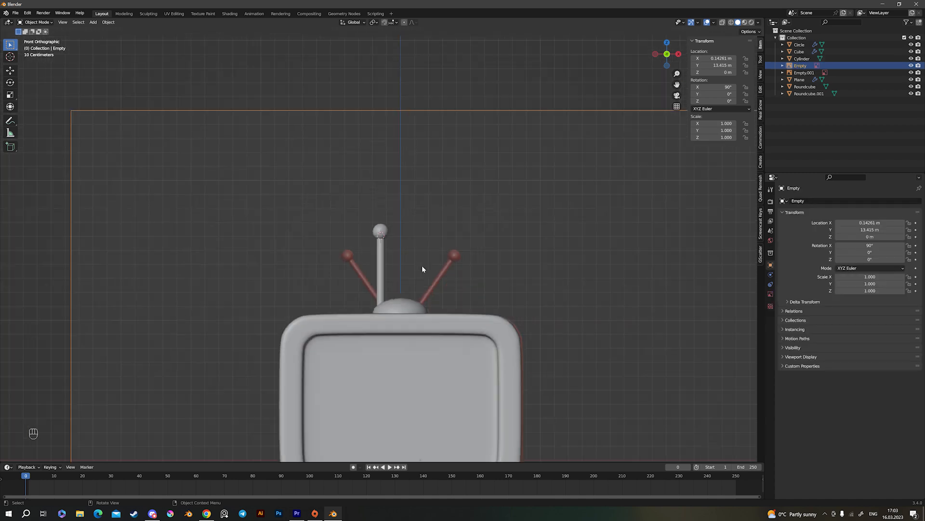
{"action": "scroll", "coordinate": [426, 262], "scroll_direction": "up", "scroll_amount": 3}
{"action": "left_click_drag", "start_coordinate": [330, 192], "coordinate": [448, 296]}
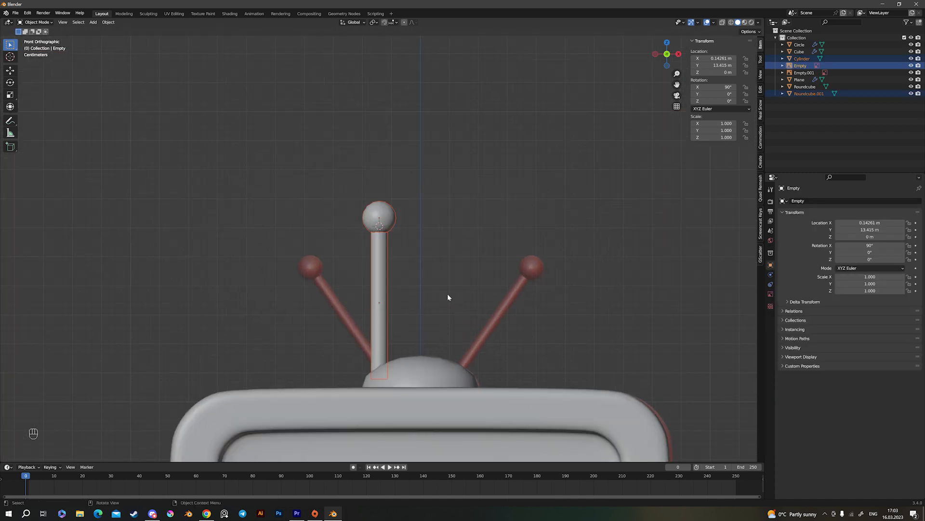
{"action": "left_click", "coordinate": [415, 359], "text": "shift"}
{"action": "left_click_drag", "start_coordinate": [356, 197], "coordinate": [424, 266]}
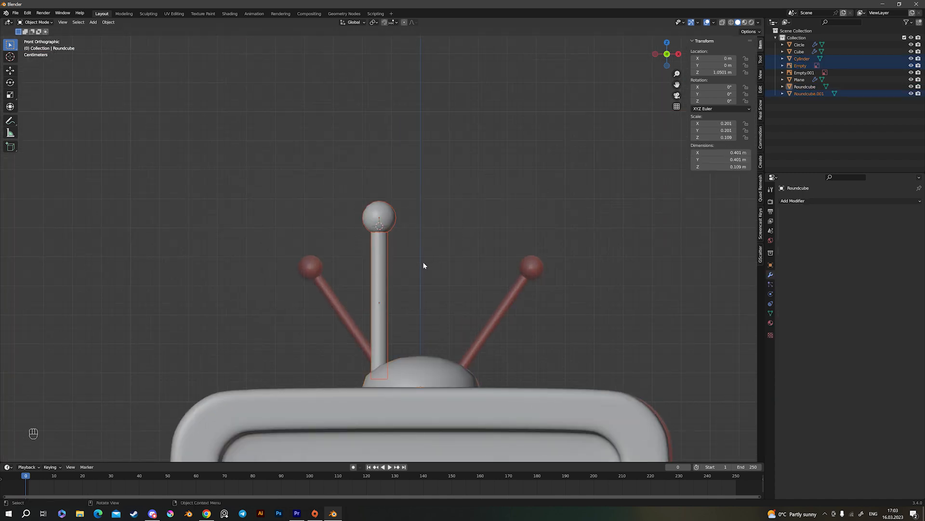
{"action": "key", "text": "super"}
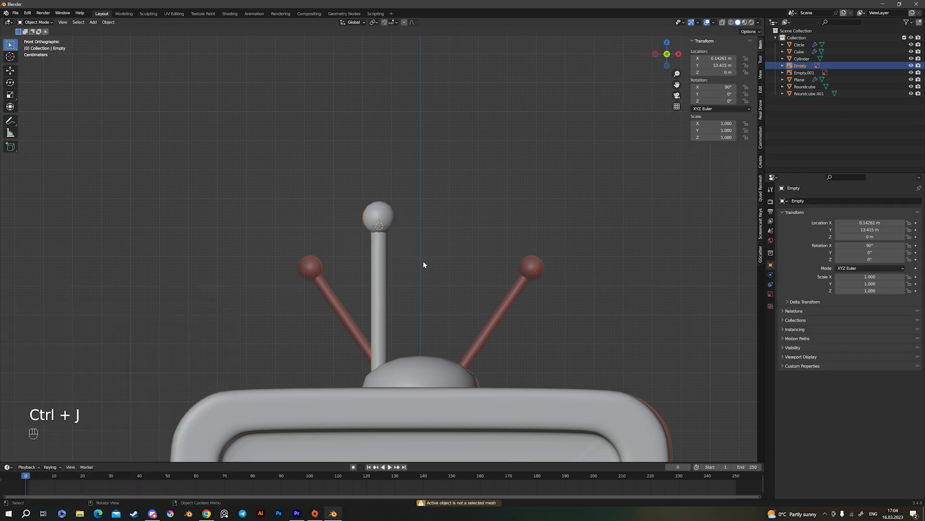
Join the ball to the rod as one object and give it a level 2 Subdivision modifier
{"action": "left_click", "coordinate": [380, 242]}
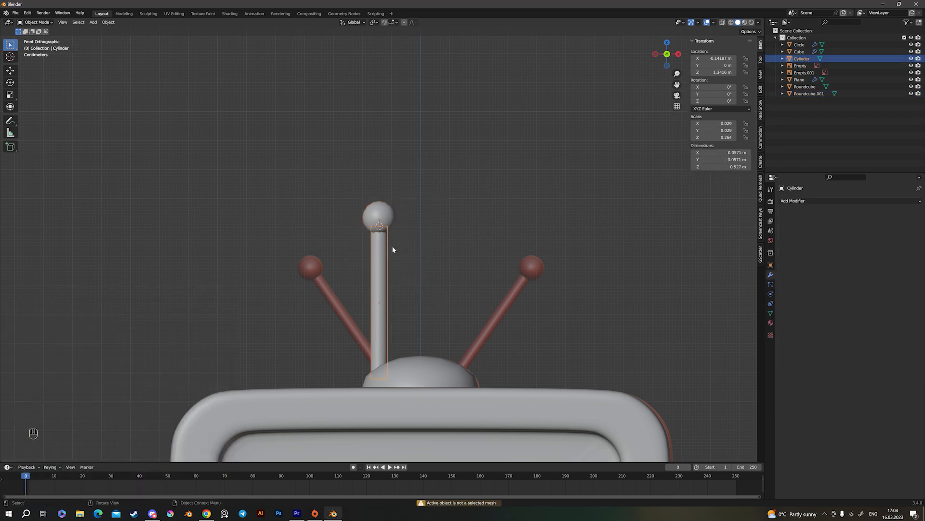
{"action": "left_click", "coordinate": [390, 222], "text": "shift"}
{"action": "left_click", "coordinate": [383, 262], "text": "shift"}
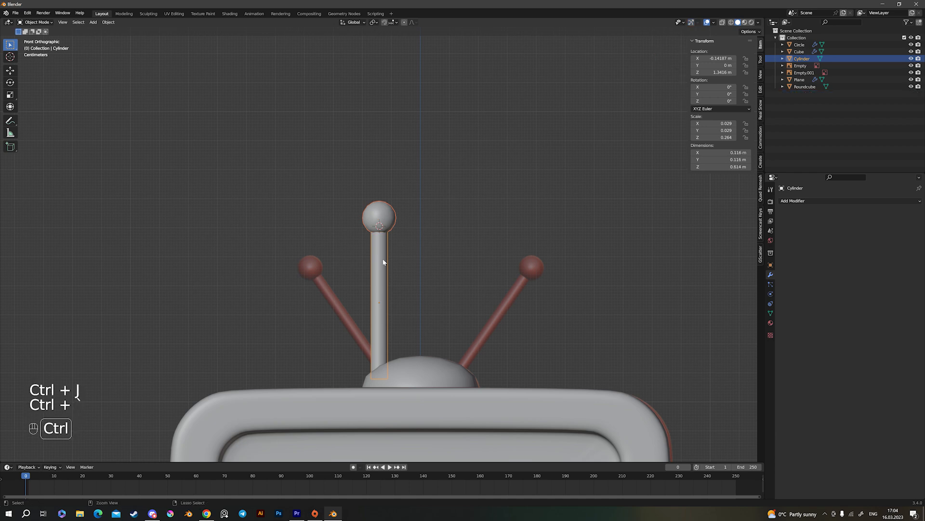
{"action": "key", "text": "ctrl+1"}
{"action": "key", "text": "ctrl+2"}
Move the antenna to the left reference antenna, rotate it -34.1°, and scale it down by about 0.76
{"action": "key", "text": "g"}
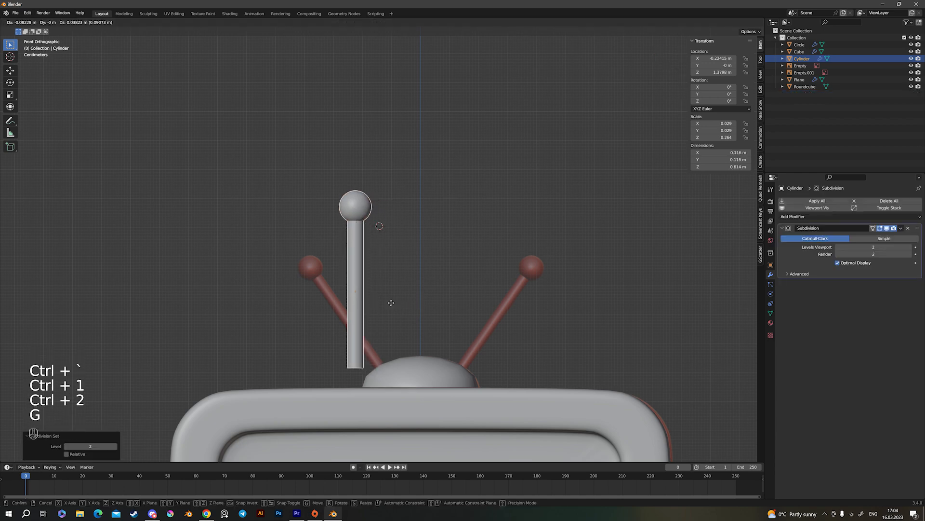
{"action": "left_click", "coordinate": [397, 320]}
{"action": "key", "text": "r"}
{"action": "left_click", "coordinate": [440, 300]}
{"action": "key", "text": "s"}
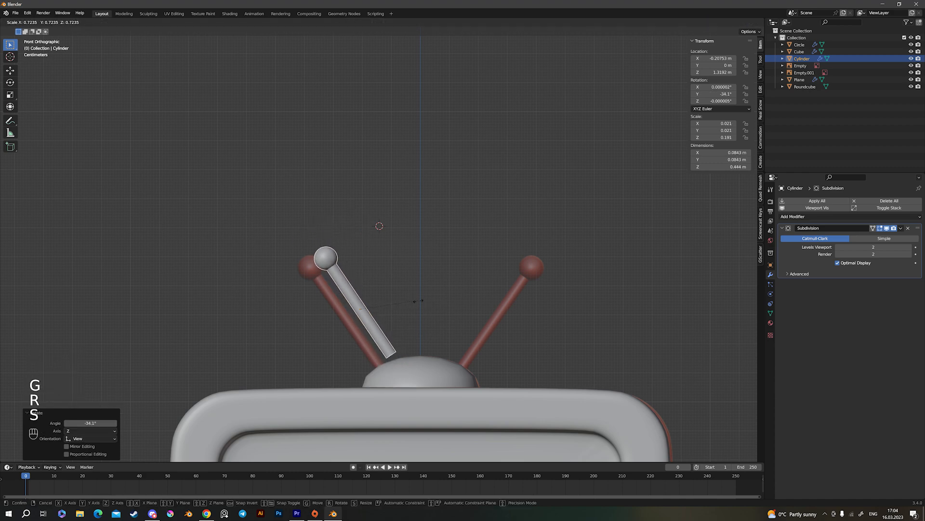
{"action": "left_click", "coordinate": [419, 303]}
Fine-tune the antenna over the left reference by moving it, tilting it to -35.5°, and scaling it by 1.023
{"action": "key", "text": "g"}
{"action": "left_click", "coordinate": [442, 332]}
{"action": "key", "text": "r"}
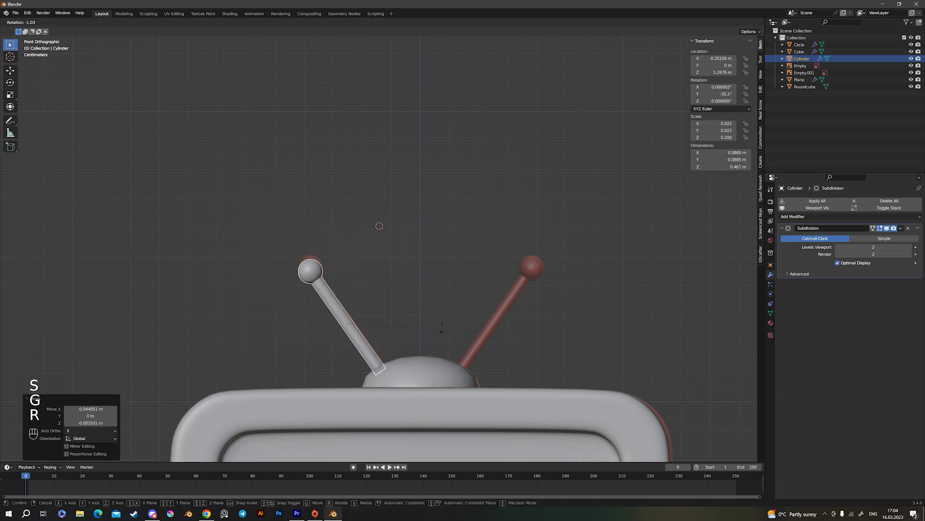
{"action": "left_click", "coordinate": [440, 326]}
{"action": "key", "text": "s"}
{"action": "left_click", "coordinate": [444, 327]}
{"action": "key", "text": "g"}
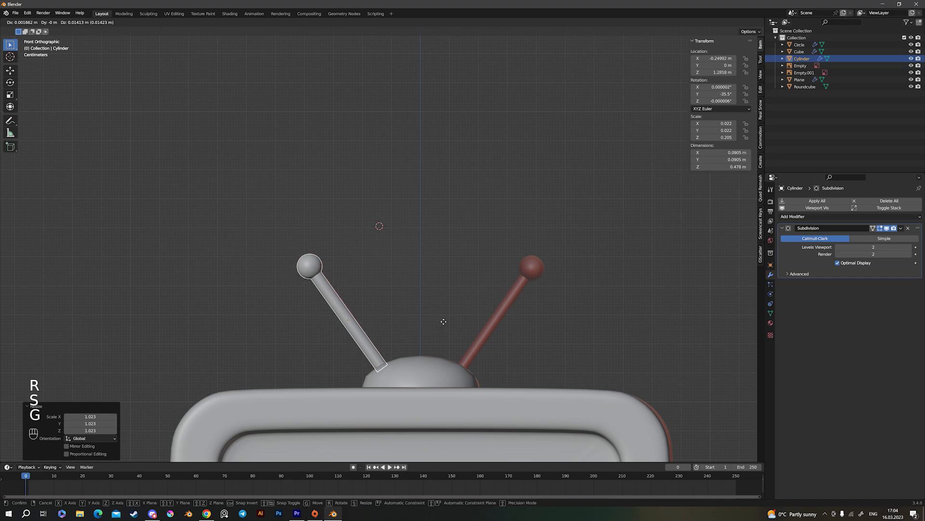
{"action": "left_click", "coordinate": [444, 322]}
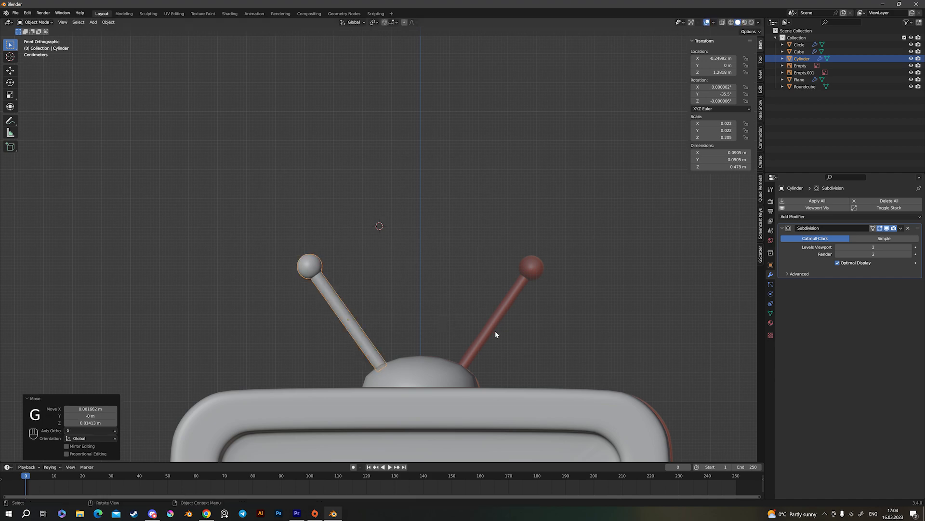
Add a Mirror modifier to the antenna object
{"action": "middle_click_drag", "start_coordinate": [496, 326], "coordinate": [464, 261], "text": "shift"}
{"action": "left_click", "coordinate": [459, 282]}
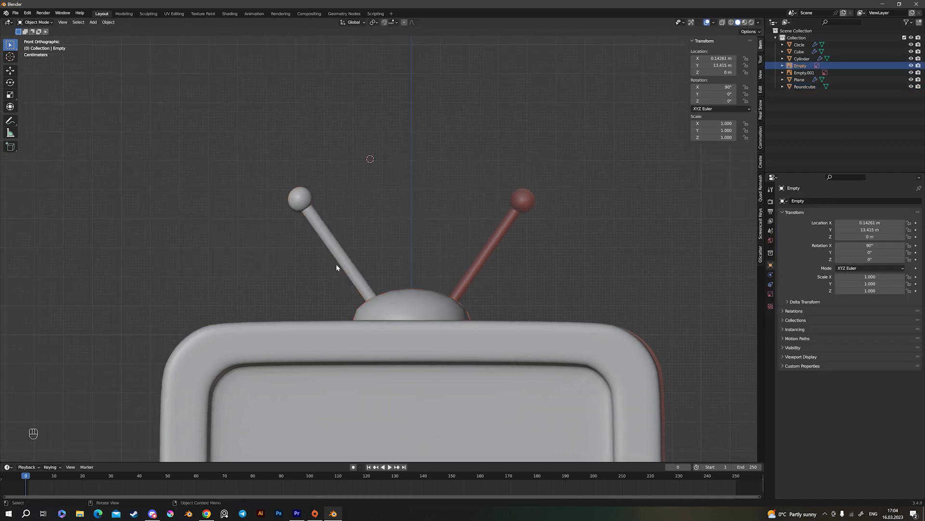
{"action": "left_click", "coordinate": [349, 259]}
{"action": "left_click", "coordinate": [844, 217]}
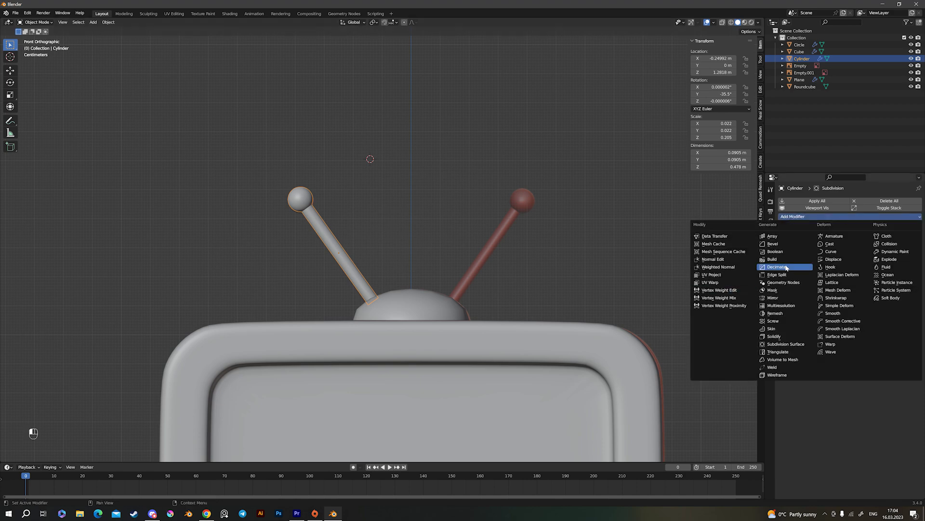
{"action": "left_click", "coordinate": [775, 298]}
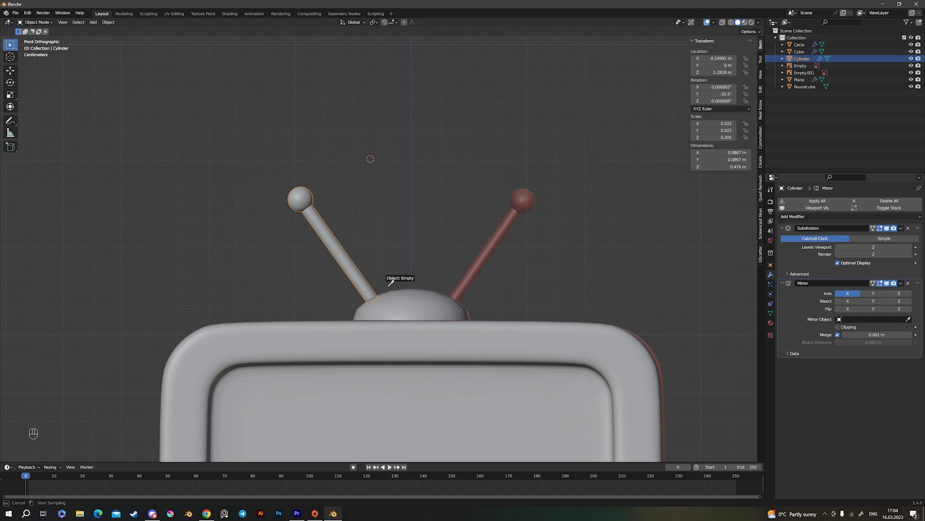
Set the domed base as the mirror object for the antenna's Mirror modifier
{"action": "left_click", "coordinate": [425, 296]}
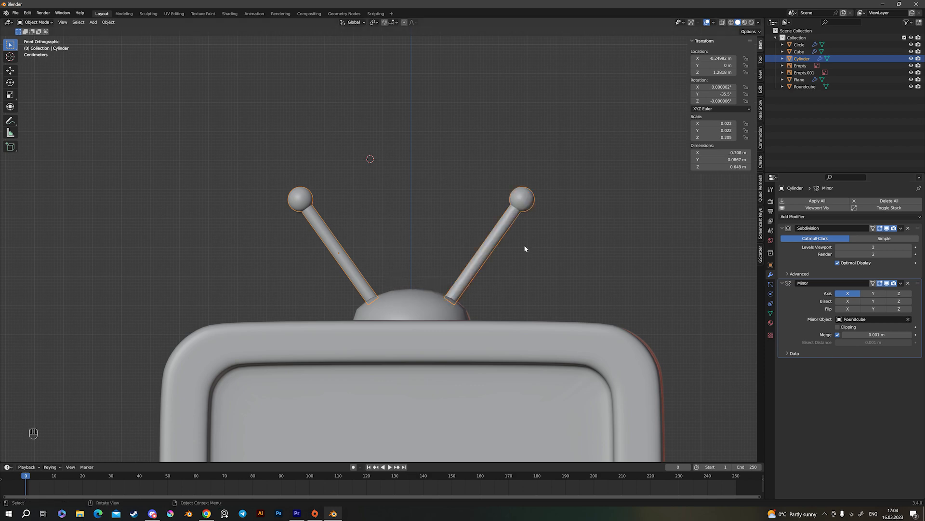
{"action": "left_click", "coordinate": [539, 270]}
{"action": "scroll", "coordinate": [535, 272], "scroll_direction": "down", "scroll_amount": 2}
{"action": "scroll", "coordinate": [482, 284], "scroll_direction": "up", "scroll_amount": 2}
Try a level 2 Subdivision modifier on the domed base
{"action": "left_click", "coordinate": [385, 302]}
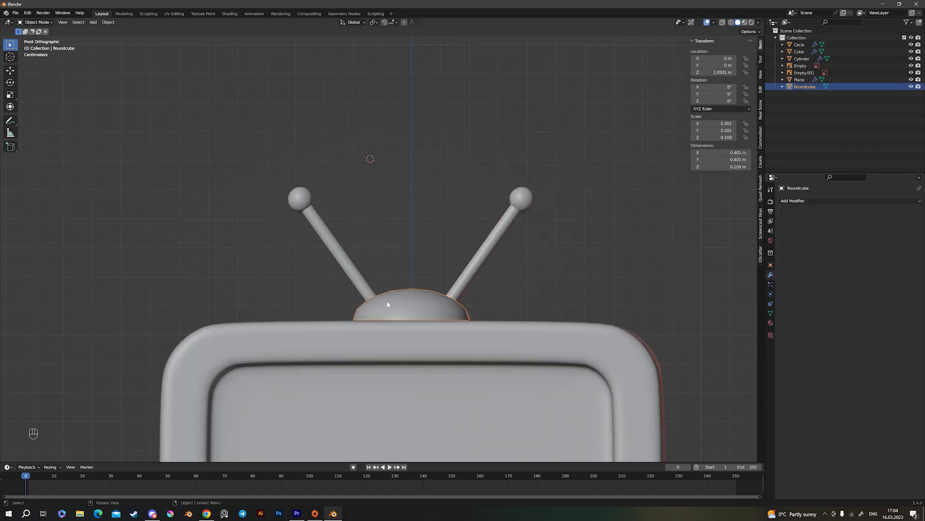
{"action": "key", "text": "ctrl+1"}
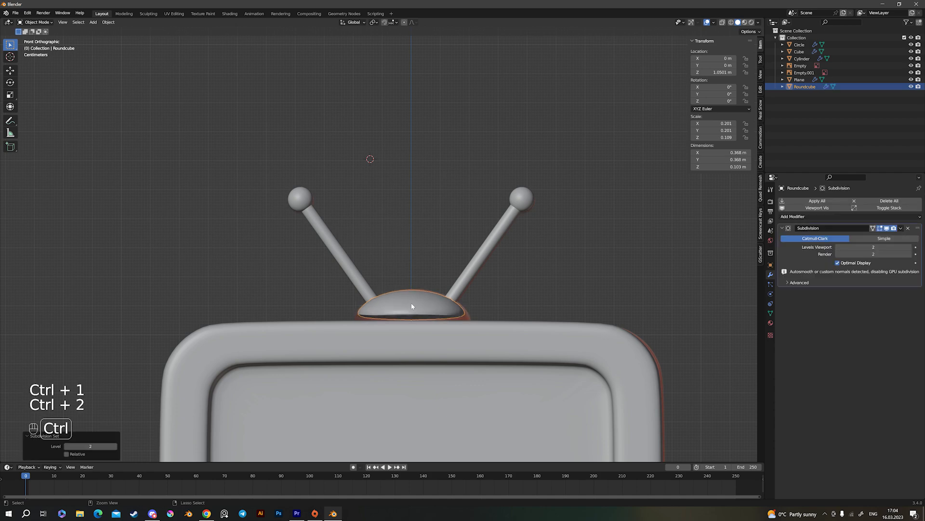
{"action": "left_click", "coordinate": [908, 229]}
Copy the monitor shell's Bevel and Subdivision modifiers onto the domed base
{"action": "scroll", "coordinate": [490, 349], "scroll_direction": "up", "scroll_amount": 3}
{"action": "middle_click_drag", "start_coordinate": [435, 339], "coordinate": [416, 207], "text": "shift"}
{"action": "left_click", "coordinate": [365, 263], "text": "shift"}
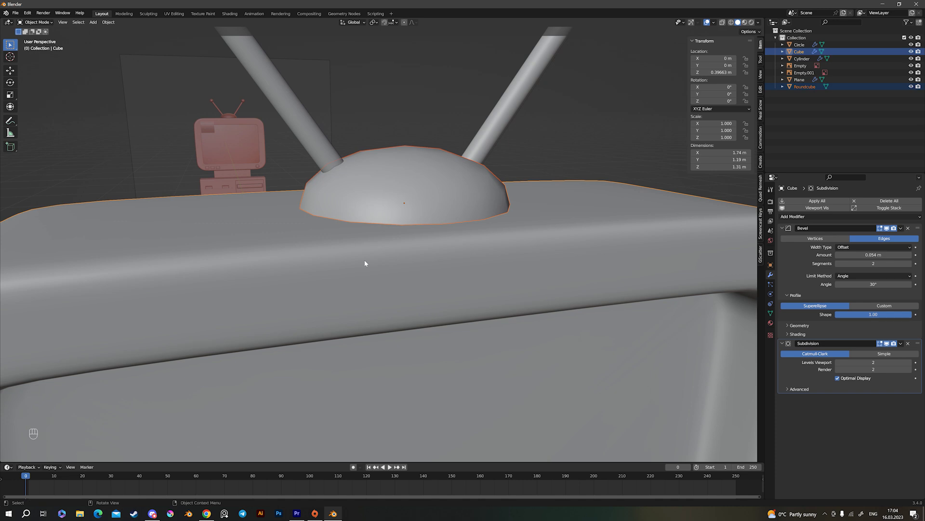
{"action": "key", "text": "ctrl+l"}
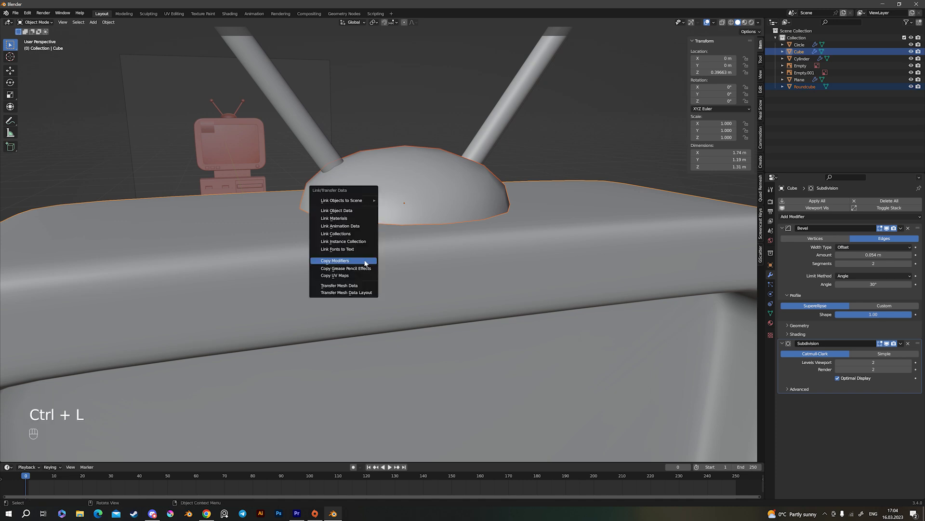
{"action": "left_click", "coordinate": [365, 263]}
Shade the antenna's domed base smooth
{"action": "left_click", "coordinate": [427, 202]}
{"action": "right_click", "coordinate": [428, 202]}
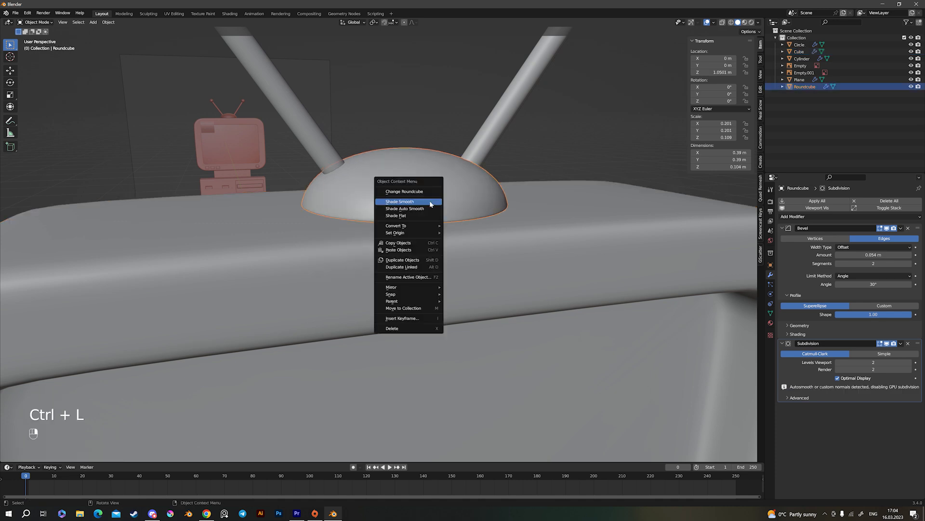
{"action": "left_click", "coordinate": [427, 202]}
{"action": "scroll", "coordinate": [482, 212], "scroll_direction": "down", "scroll_amount": 6}
{"action": "middle_click_drag", "start_coordinate": [533, 229], "coordinate": [509, 245]}
{"action": "key", "text": "KP_1"}
{"action": "scroll", "coordinate": [508, 241], "scroll_direction": "up", "scroll_amount": 4}
{"action": "scroll", "coordinate": [508, 241], "scroll_direction": "down", "scroll_amount": 2}
{"action": "key", "text": "alt"}
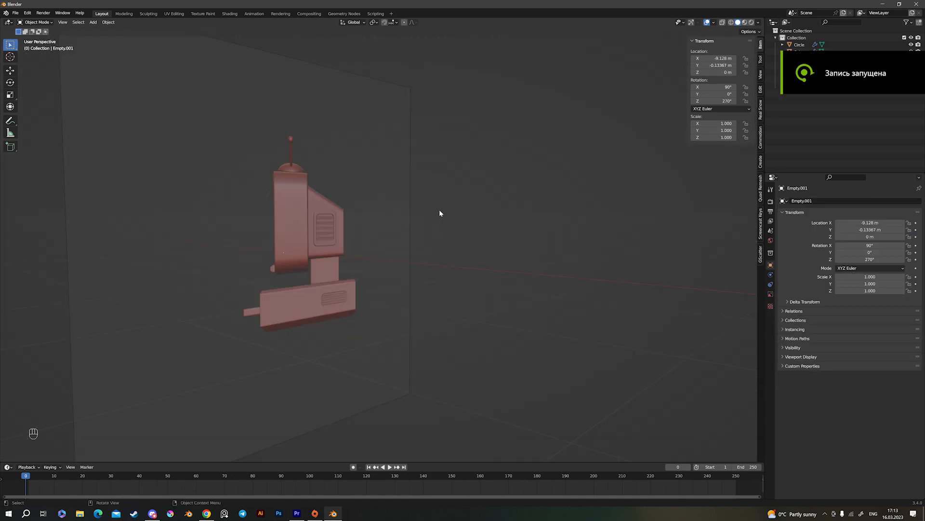
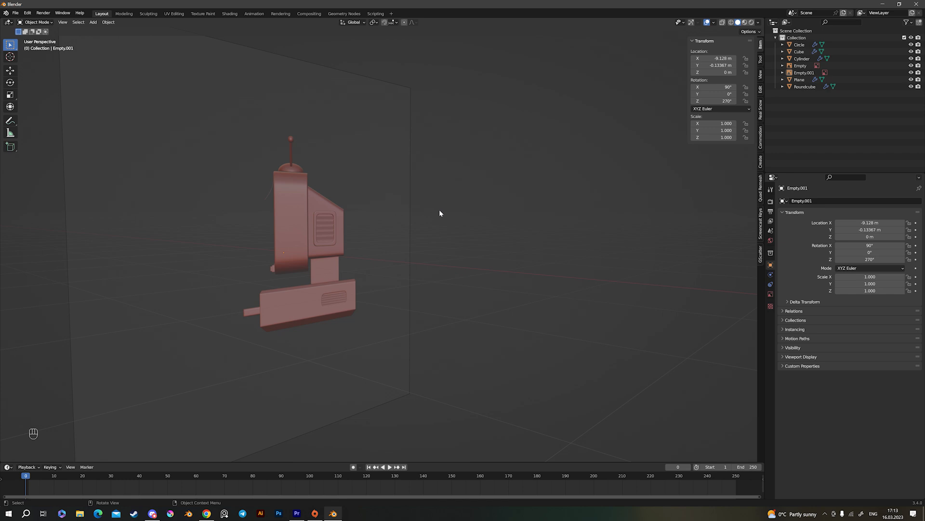
Add a 2 m mesh plane at the world origin
{"action": "scroll", "coordinate": [438, 210], "scroll_direction": "up", "scroll_amount": 4}
{"action": "scroll", "coordinate": [318, 270], "scroll_direction": "down", "scroll_amount": 7}
{"action": "scroll", "coordinate": [317, 243], "scroll_direction": "up", "scroll_amount": 4}
{"action": "scroll", "coordinate": [436, 293], "scroll_direction": "down", "scroll_amount": 5}
{"action": "middle_click_drag", "start_coordinate": [435, 293], "coordinate": [341, 240], "text": "shift"}
{"action": "key", "text": "shift+a"}
{"action": "left_click", "coordinate": [363, 240]}
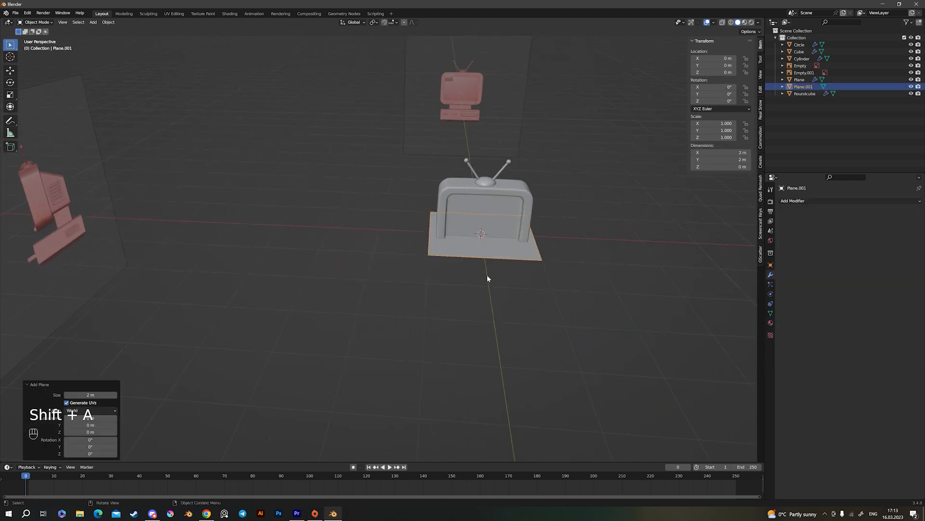
Rotate the plane 90° about the Y axis and move it -1.1445 m along X, beside the monitor
{"action": "middle_click_drag", "start_coordinate": [507, 294], "coordinate": [458, 273], "text": "shift"}
{"action": "key", "text": "r"}
{"action": "key", "text": "y"}
{"action": "key", "text": "9"}
{"action": "key", "text": "0"}
{"action": "key", "text": "Return"}
{"action": "scroll", "coordinate": [455, 270], "scroll_direction": "up", "scroll_amount": 6}
{"action": "key", "text": "g"}
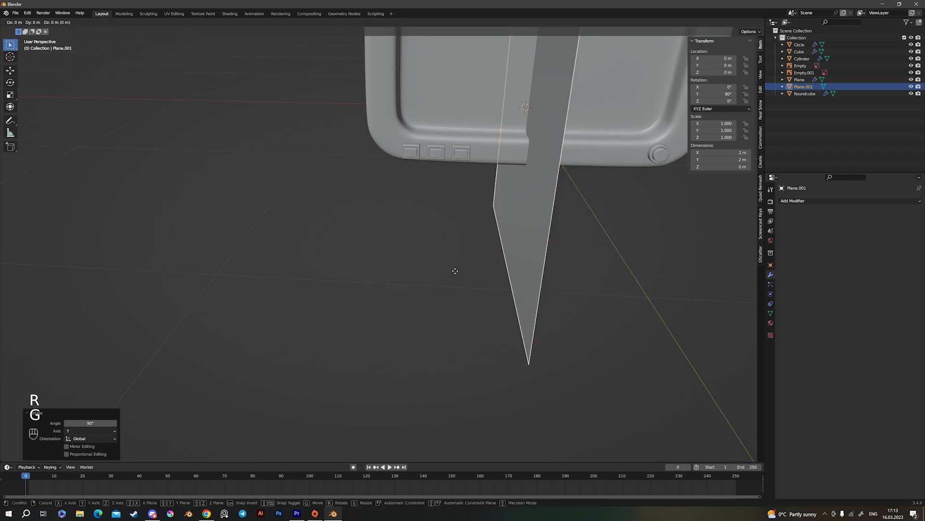
{"action": "key", "text": "x"}
{"action": "left_click", "coordinate": [281, 227]}
In the side view, scale the plane to about 0.4 m square and move it over the vent in the side reference
{"action": "scroll", "coordinate": [290, 229], "scroll_direction": "down", "scroll_amount": 8}
{"action": "middle_click_drag", "start_coordinate": [347, 244], "coordinate": [479, 270], "text": "shift"}
{"action": "scroll", "coordinate": [480, 271], "scroll_direction": "up", "scroll_amount": 3}
{"action": "key", "text": "s"}
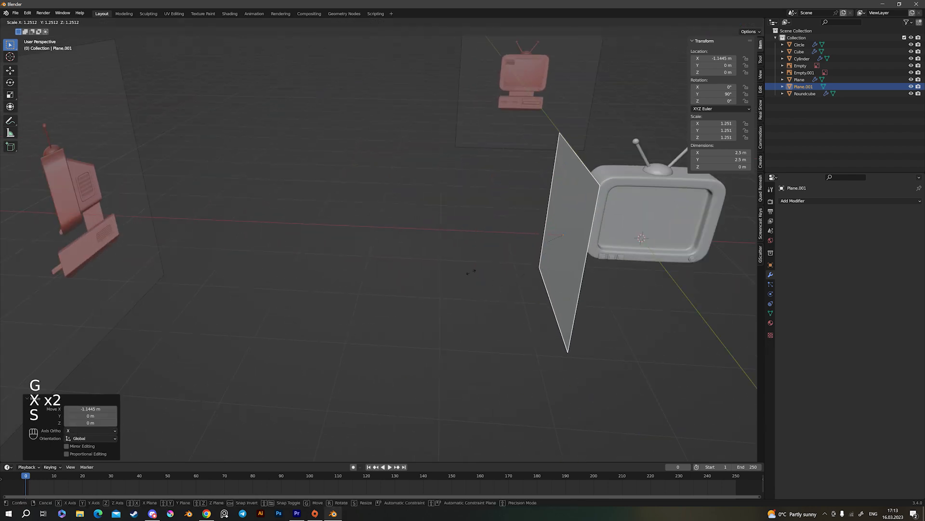
{"action": "left_click", "coordinate": [578, 256]}
{"action": "key", "text": "KP_3"}
{"action": "key", "text": "alt+z"}
{"action": "scroll", "coordinate": [165, 108], "scroll_direction": "up", "scroll_amount": 4}
{"action": "middle_click_drag", "start_coordinate": [188, 123], "coordinate": [406, 349], "text": "shift"}
{"action": "scroll", "coordinate": [407, 352], "scroll_direction": "up", "scroll_amount": 2}
{"action": "key", "text": "s"}
{"action": "key", "text": "g"}
{"action": "left_click", "coordinate": [484, 316]}
{"action": "scroll", "coordinate": [499, 323], "scroll_direction": "up", "scroll_amount": 3}
{"action": "key", "text": "s"}
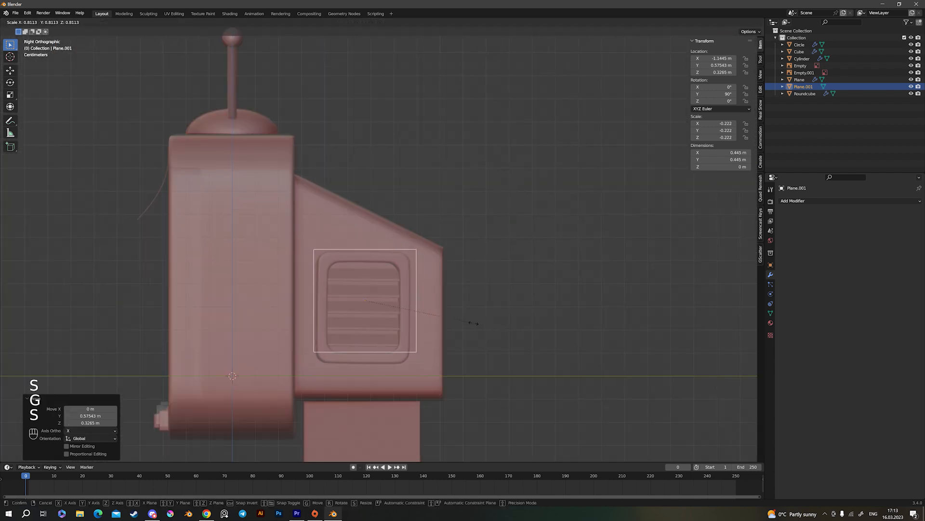
{"action": "left_click", "coordinate": [462, 323]}
Match the plane's height to the reference vent by moving it about -0.027 m along Z and scaling it by 1.158 along Z
{"action": "key", "text": "z"}
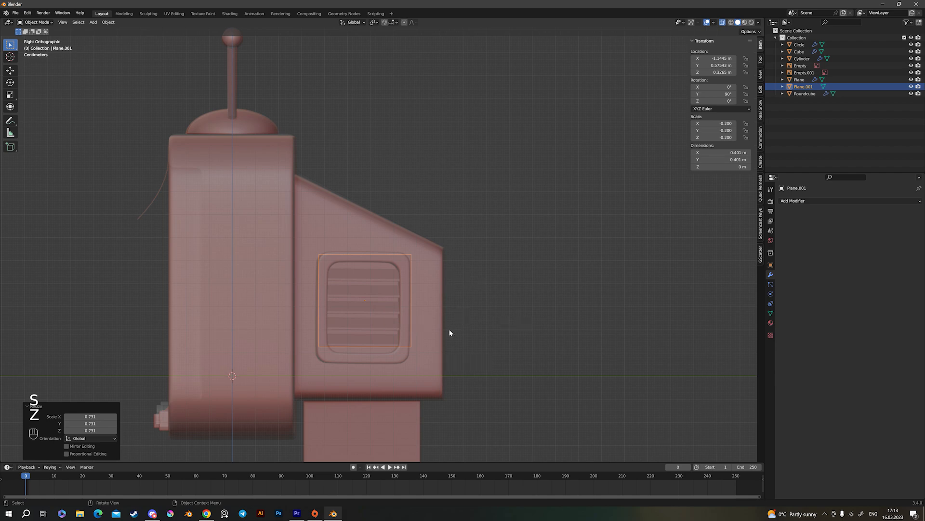
{"action": "key", "text": "g"}
{"action": "key", "text": "z"}
{"action": "left_click", "coordinate": [447, 337]}
{"action": "key", "text": "s"}
{"action": "key", "text": "z"}
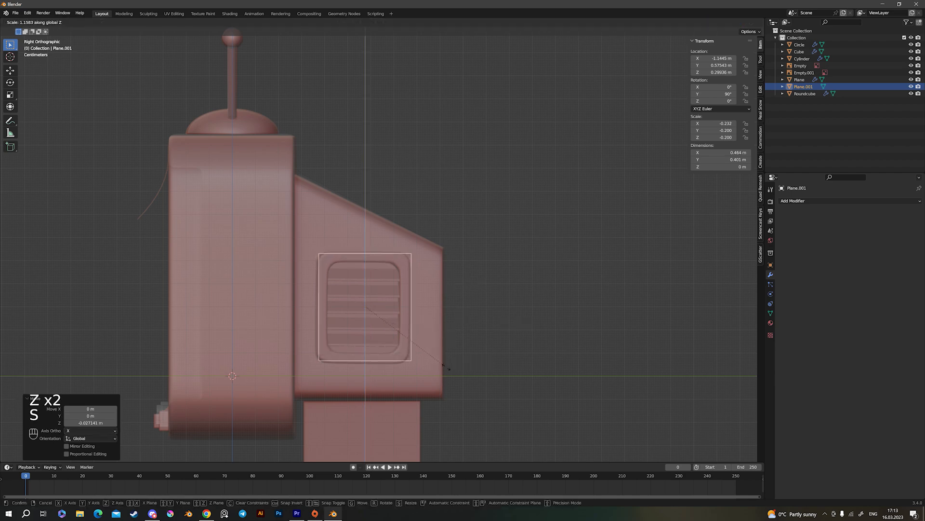
{"action": "left_click", "coordinate": [446, 367]}
{"action": "scroll", "coordinate": [413, 338], "scroll_direction": "down", "scroll_amount": 4}
{"action": "middle_click_drag", "start_coordinate": [414, 337], "coordinate": [533, 346]}
{"action": "scroll", "coordinate": [532, 346], "scroll_direction": "down", "scroll_amount": 2}
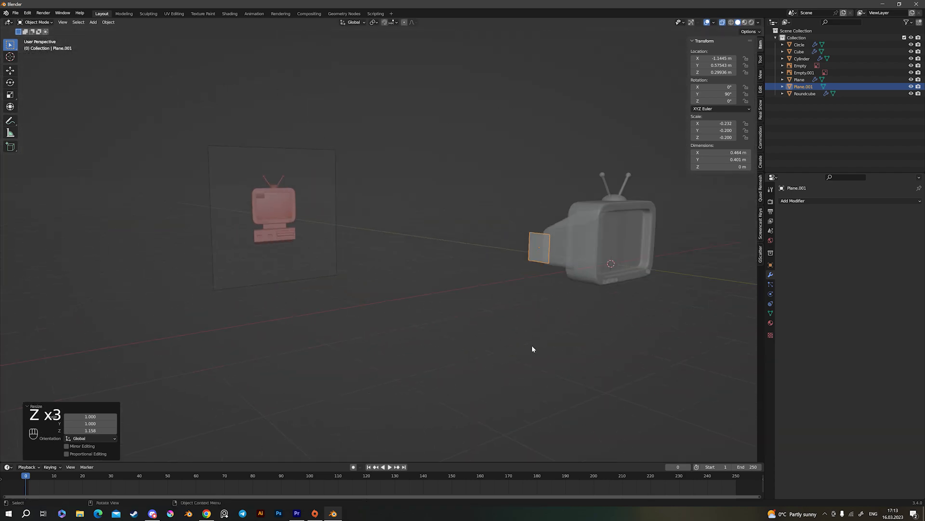
{"action": "key", "text": "KP_Decimal"}
{"action": "key", "text": "Tab"}
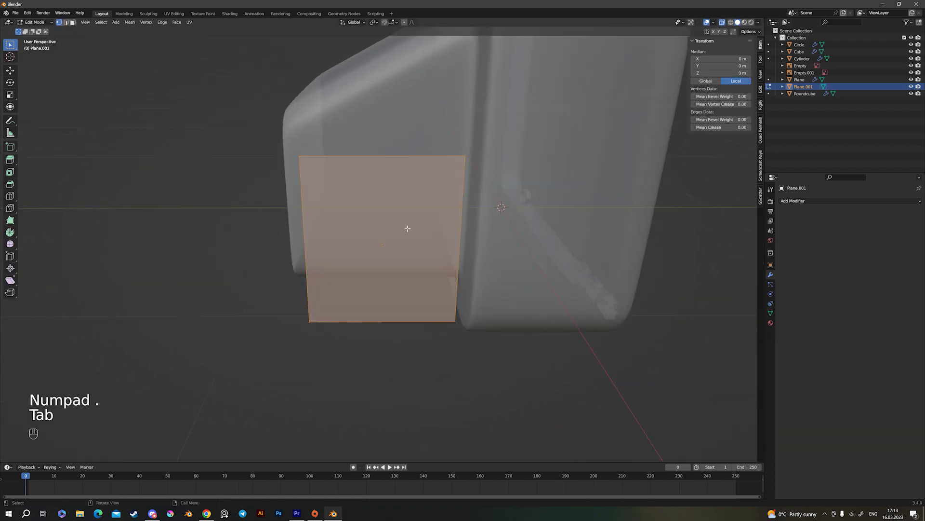
{"action": "key", "text": "3"}
{"action": "middle_click_drag", "start_coordinate": [468, 241], "coordinate": [435, 285], "text": "shift"}
{"action": "scroll", "coordinate": [407, 287], "scroll_direction": "down", "scroll_amount": 1}
{"action": "scroll", "coordinate": [408, 287], "scroll_direction": "up", "scroll_amount": 2}
{"action": "key", "text": "i"}
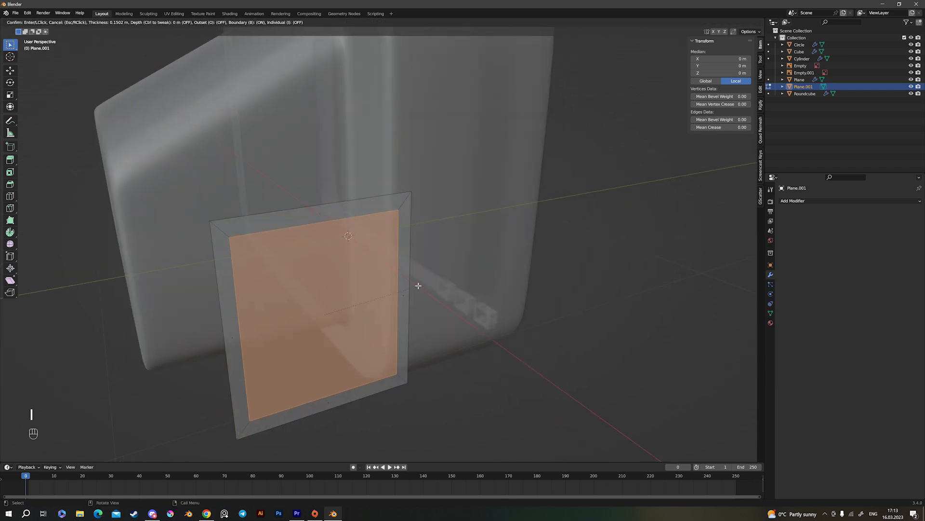
{"action": "right_click", "coordinate": [415, 285]}
Apply the scale of the vent plane in Object Mode
{"action": "scroll", "coordinate": [415, 286], "scroll_direction": "down", "scroll_amount": 2}
{"action": "key", "text": "Tab"}
{"action": "key", "text": "ctrl+a"}
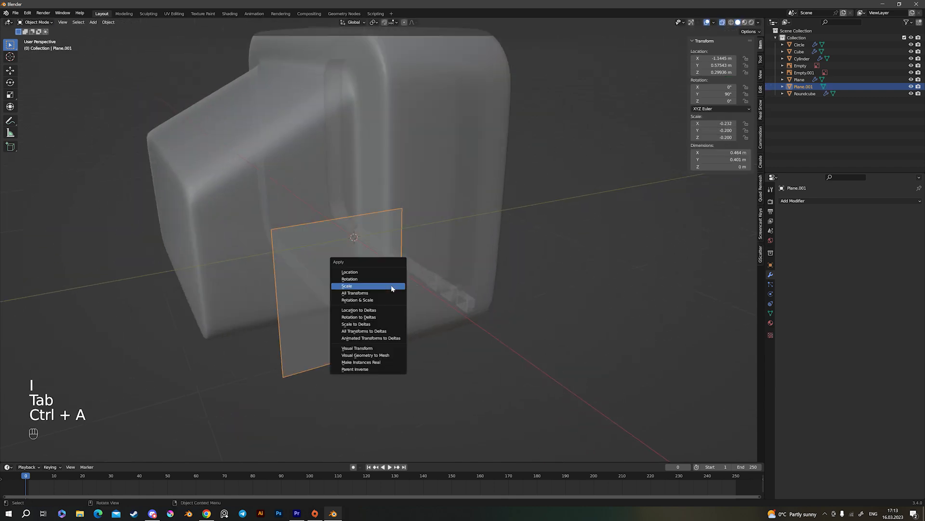
{"action": "left_click", "coordinate": [415, 287]}
Inset the plane's face by about 0.047 m and delete the inner face to leave an open frame
{"action": "scroll", "coordinate": [412, 299], "scroll_direction": "up", "scroll_amount": 2}
{"action": "key", "text": "Tab"}
{"action": "scroll", "coordinate": [412, 301], "scroll_direction": "down", "scroll_amount": 3}
{"action": "scroll", "coordinate": [417, 293], "scroll_direction": "up", "scroll_amount": 2}
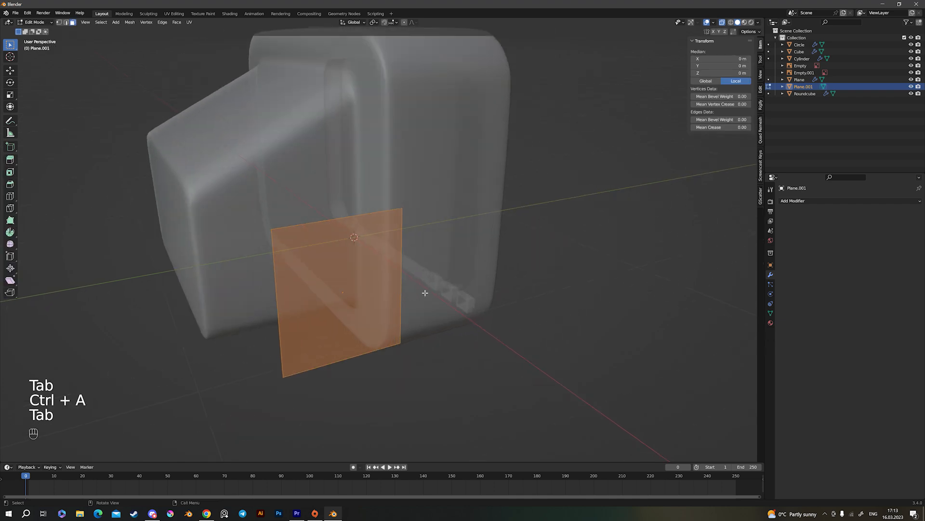
{"action": "key", "text": "i"}
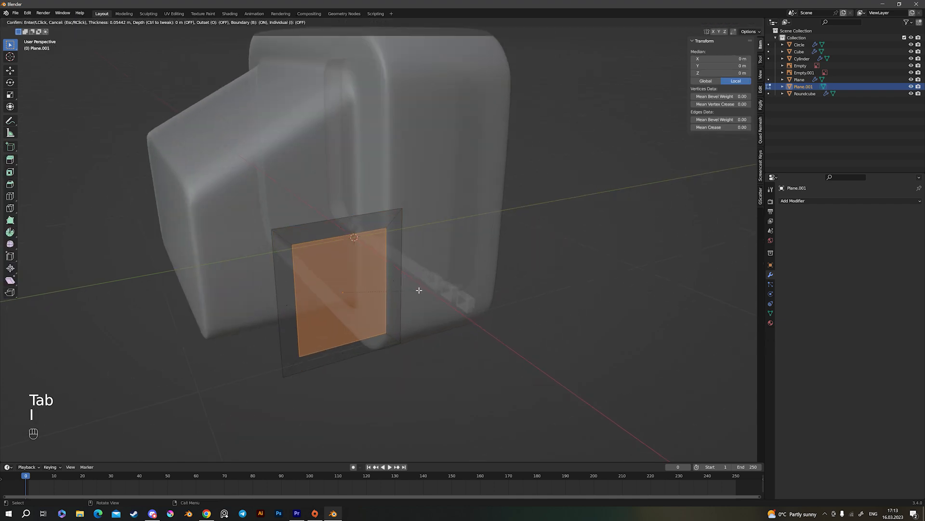
{"action": "left_click", "coordinate": [421, 289]}
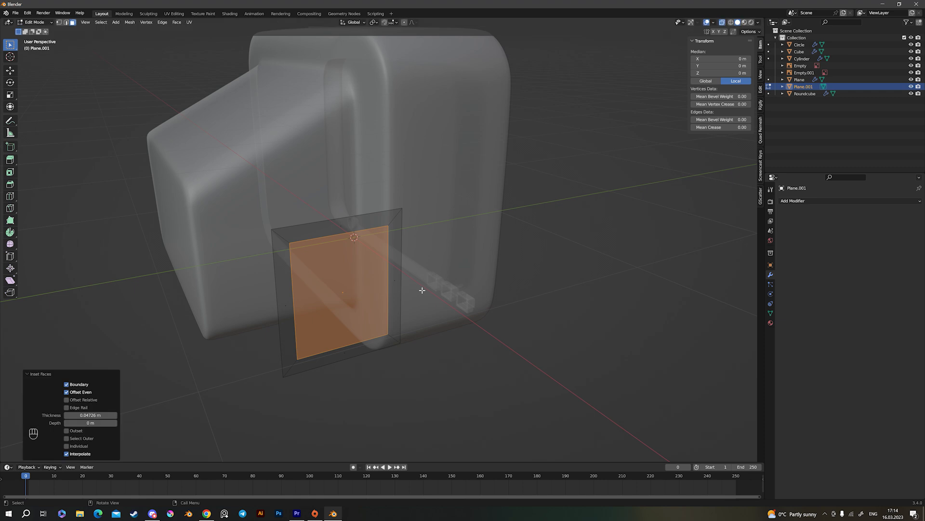
{"action": "key", "text": "Delete"}
{"action": "left_click", "coordinate": [406, 307]}
{"action": "key", "text": "Tab"}
{"action": "middle_click_drag", "start_coordinate": [406, 306], "coordinate": [430, 314]}
{"action": "key", "text": "alt+z"}
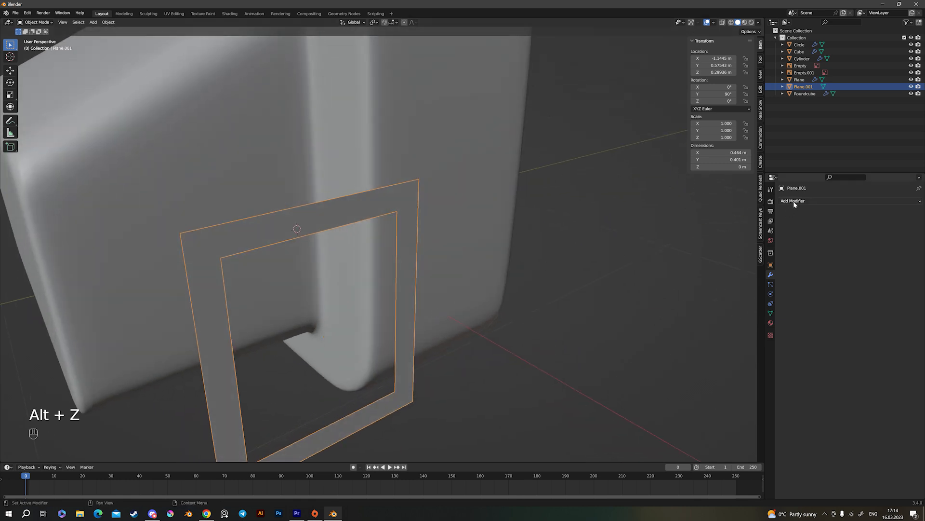
Round the vent frame by bevelling its four diagonal corner edges about 0.03 m with 4 segments
{"action": "key", "text": "Tab"}
{"action": "left_click", "coordinate": [404, 200]}
{"action": "key", "text": "1"}
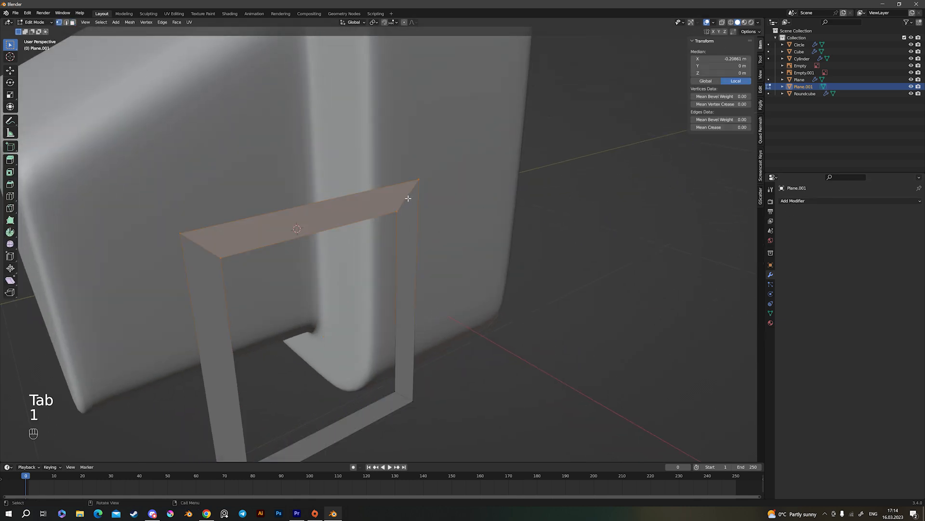
{"action": "left_click", "coordinate": [277, 233]}
{"action": "left_click", "coordinate": [201, 244]}
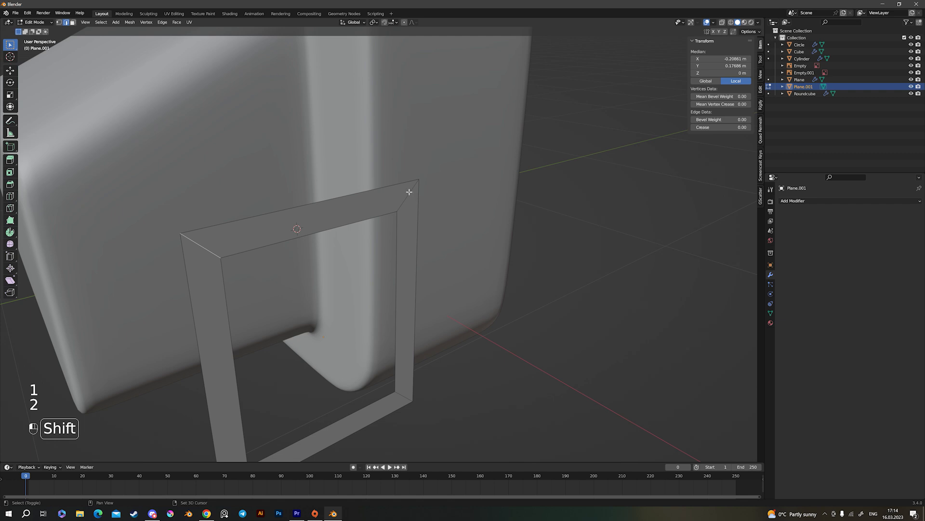
{"action": "left_click", "coordinate": [404, 392], "text": "shift"}
{"action": "middle_click_drag", "start_coordinate": [404, 392], "coordinate": [275, 389]}
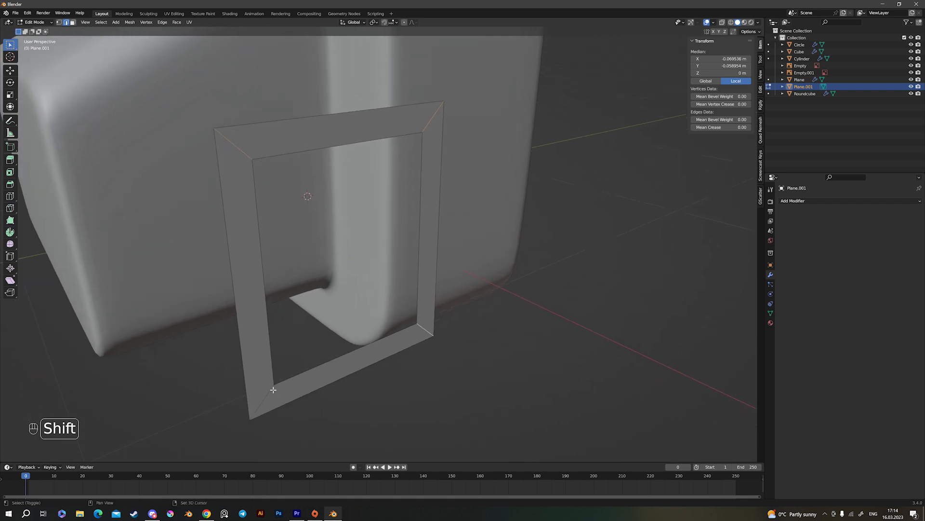
{"action": "key", "text": "ctrl+b"}
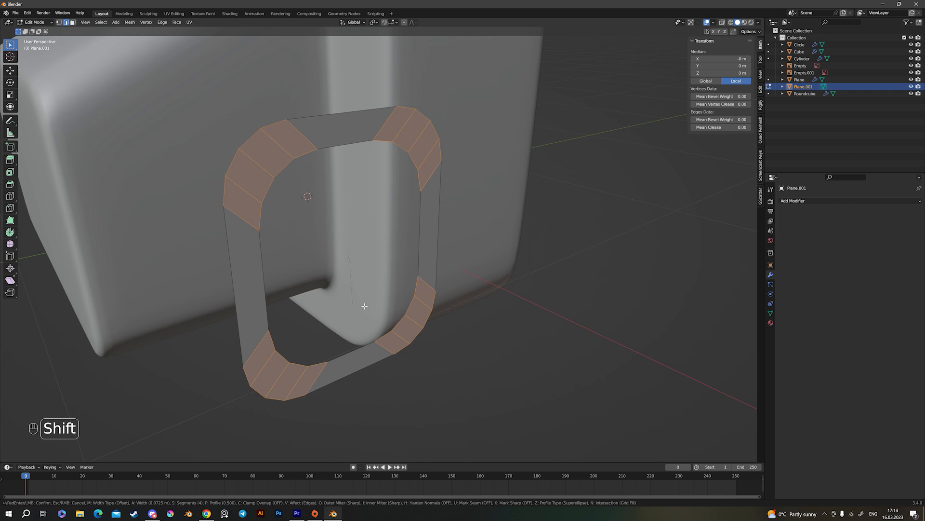
{"action": "right_click", "coordinate": [343, 251]}
{"action": "key", "text": "ctrl+b"}
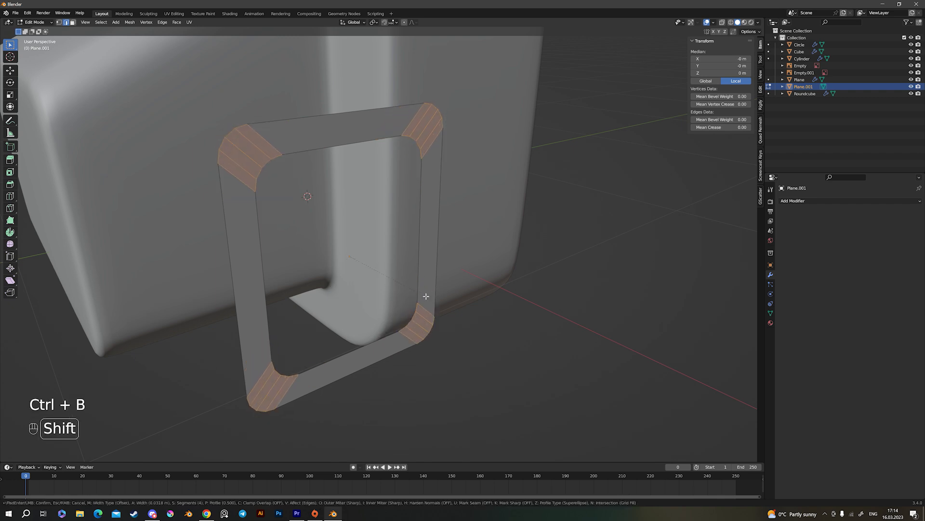
{"action": "left_click", "coordinate": [436, 309]}
{"action": "scroll", "coordinate": [438, 299], "scroll_direction": "down", "scroll_amount": 4}
{"action": "key", "text": "Tab"}
Add a Solidify modifier to the vent frame with a thickness of 0.057 m
{"action": "middle_click_drag", "start_coordinate": [439, 299], "coordinate": [525, 292]}
{"action": "scroll", "coordinate": [525, 292], "scroll_direction": "up", "scroll_amount": 4}
{"action": "scroll", "coordinate": [524, 291], "scroll_direction": "up", "scroll_amount": 1}
{"action": "left_click", "coordinate": [800, 200]}
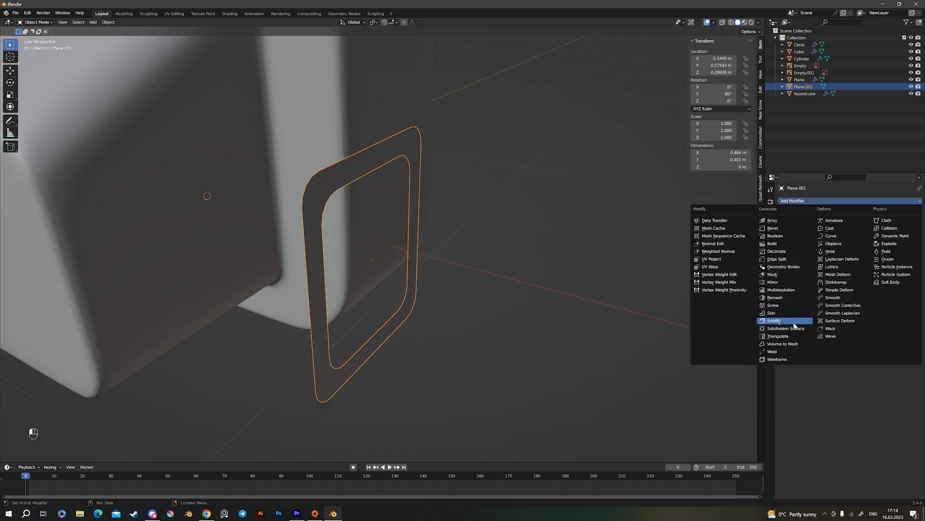
{"action": "left_click", "coordinate": [774, 321]}
{"action": "middle_click_drag", "start_coordinate": [482, 313], "coordinate": [641, 295]}
{"action": "left_click_drag", "start_coordinate": [871, 247], "coordinate": [908, 246], "text": "shift"}
{"action": "middle_click_drag", "start_coordinate": [593, 207], "coordinate": [736, 205]}
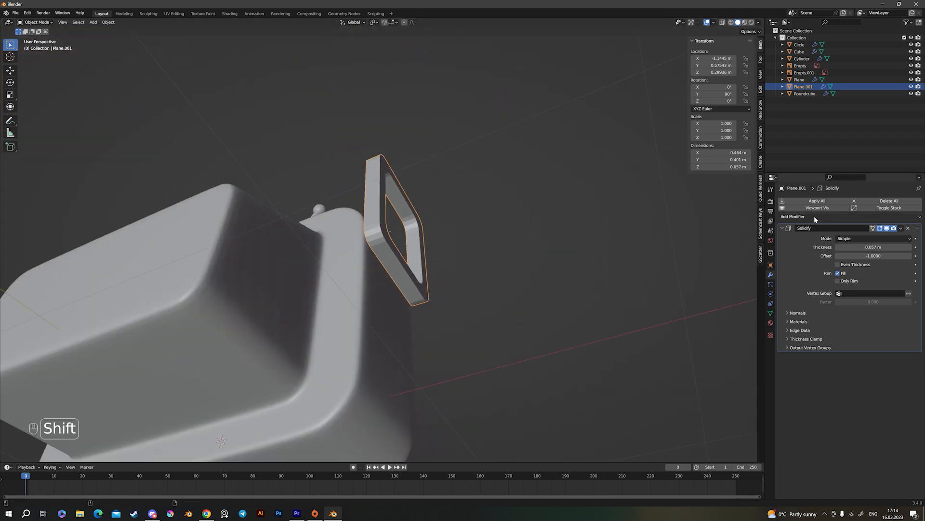
Add a Bevel modifier to the vent frame with 2 segments and a profile shape of 1.00
{"action": "left_click", "coordinate": [814, 217]}
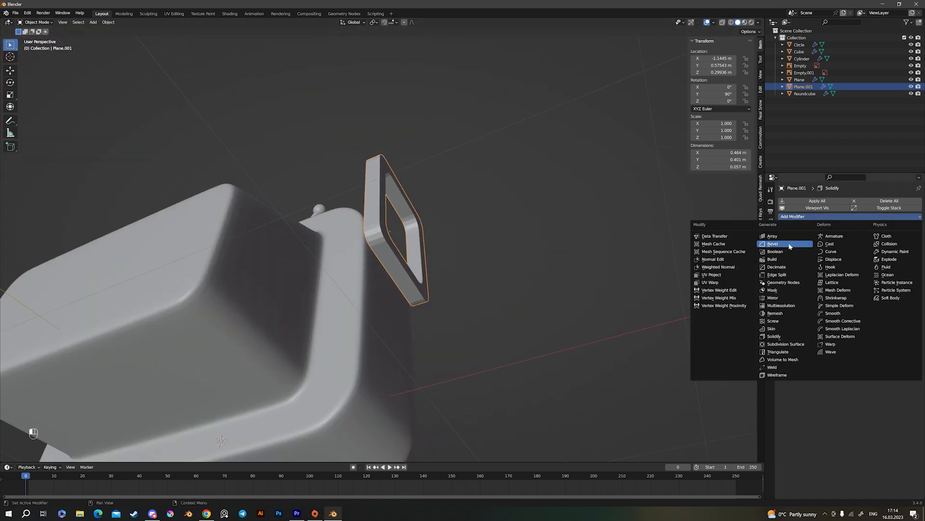
{"action": "left_click", "coordinate": [774, 245]}
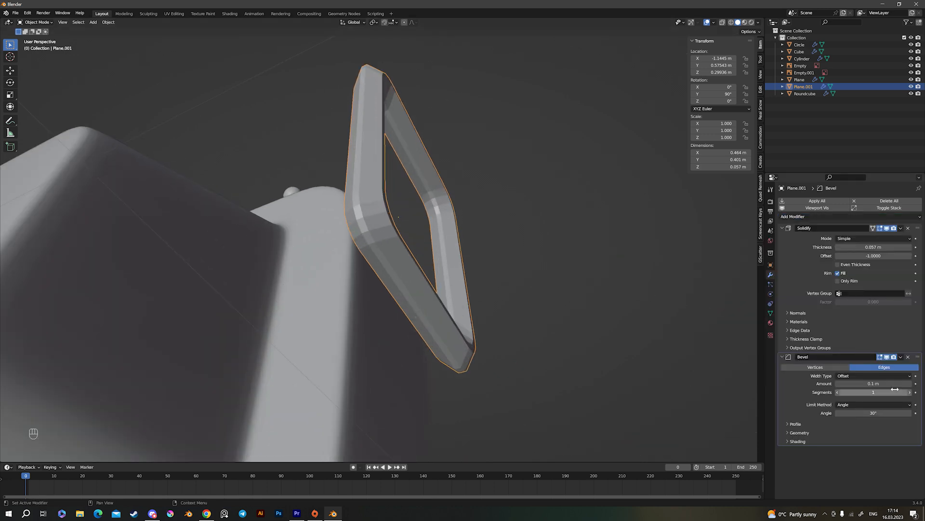
{"action": "left_click", "coordinate": [911, 393]}
{"action": "left_click", "coordinate": [799, 423]}
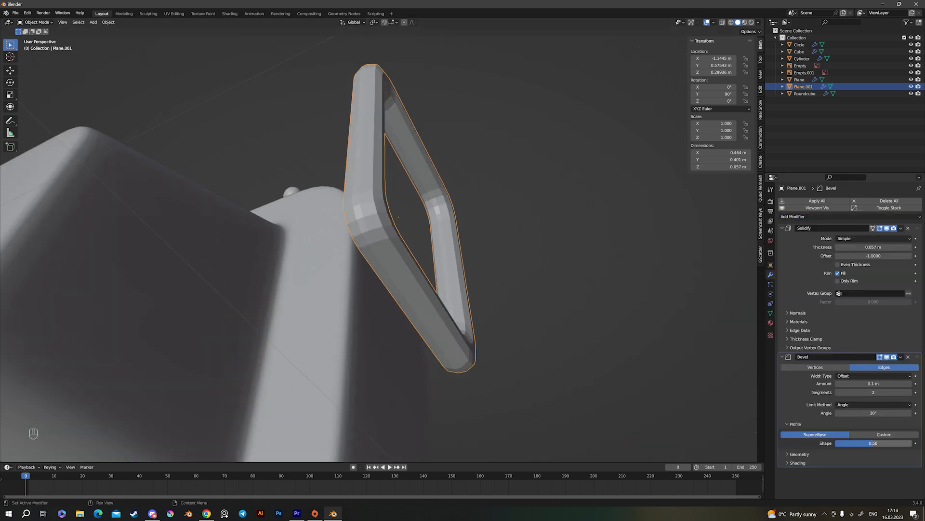
{"action": "left_click_drag", "start_coordinate": [869, 442], "coordinate": [912, 442]}
{"action": "scroll", "coordinate": [548, 285], "scroll_direction": "down", "scroll_amount": 2}
{"action": "scroll", "coordinate": [548, 285], "scroll_direction": "up", "scroll_amount": 3}
Give the vent frame a level 2 Subdivision modifier and shade it smooth
{"action": "key", "text": "ctrl+1"}
{"action": "key", "text": "ctrl+2"}
{"action": "middle_click_drag", "start_coordinate": [550, 288], "coordinate": [459, 273]}
{"action": "right_click", "coordinate": [479, 328]}
{"action": "left_click", "coordinate": [479, 326]}
{"action": "scroll", "coordinate": [479, 287], "scroll_direction": "down", "scroll_amount": 3}
{"action": "scroll", "coordinate": [528, 327], "scroll_direction": "down", "scroll_amount": 4}
{"action": "scroll", "coordinate": [474, 264], "scroll_direction": "up", "scroll_amount": 4}
{"action": "key", "text": "Tab"}
{"action": "key", "text": "Tab"}
Add a cube at the world origin and scale it down
{"action": "key", "text": "shift+a"}
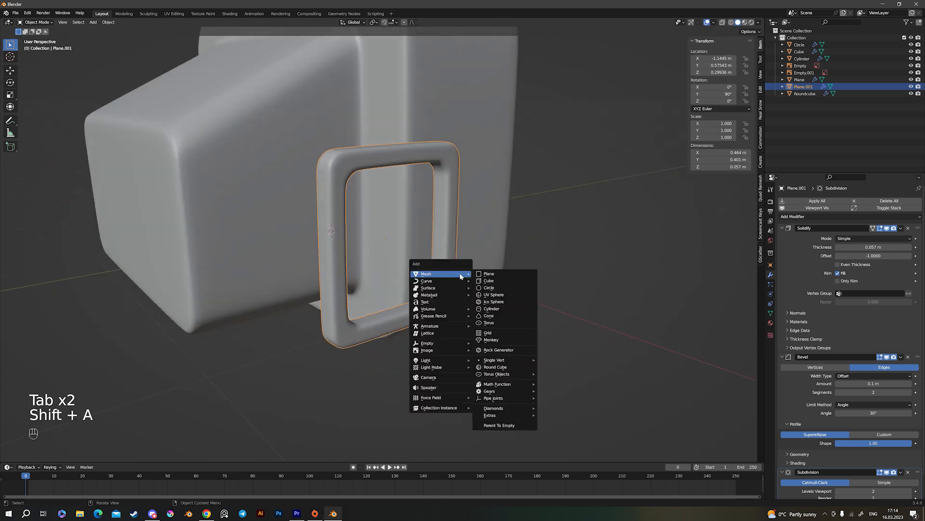
{"action": "left_click", "coordinate": [489, 281]}
{"action": "key", "text": "s"}
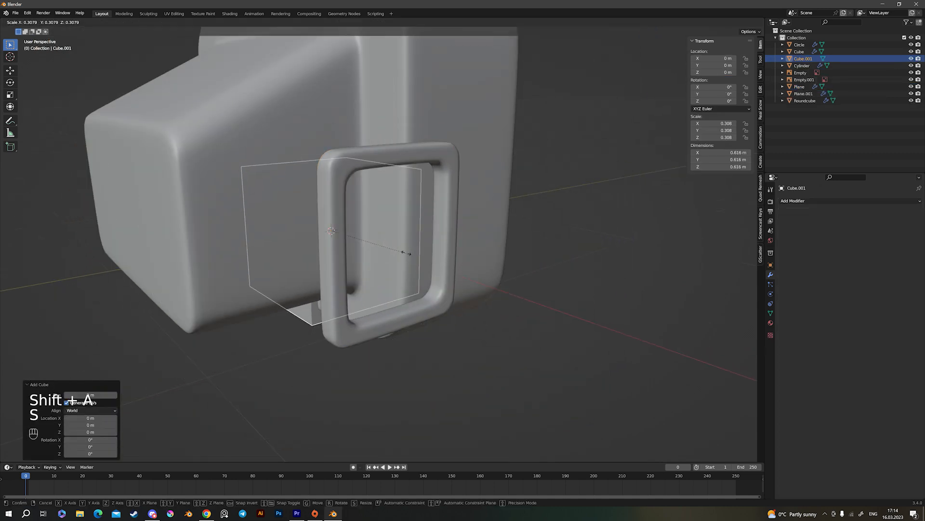
{"action": "left_click", "coordinate": [444, 232]}
Snap the 3D cursor to the centre of the vent frame
{"action": "left_click", "coordinate": [444, 231]}
{"action": "key", "text": "shift+s"}
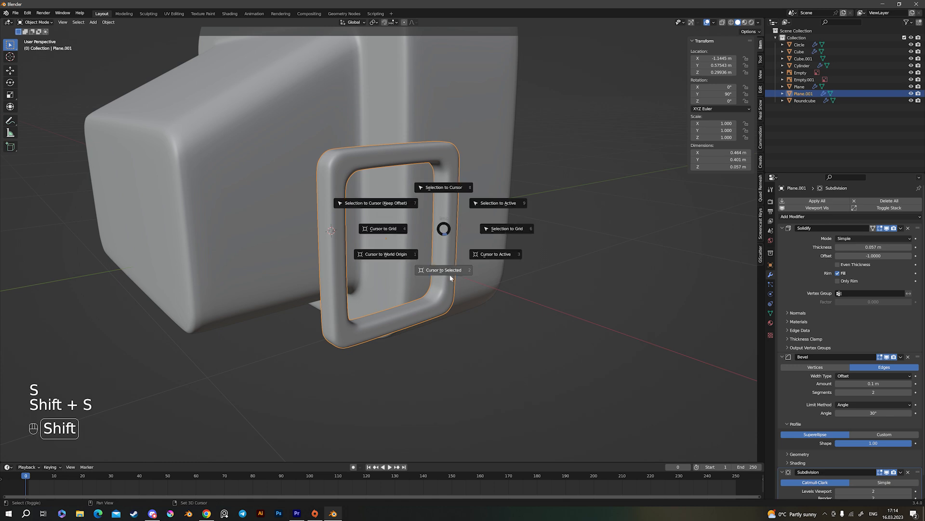
{"action": "left_click", "coordinate": [451, 271]}
Snap the small cube at the world origin to the 3D cursor inside the vent frame
{"action": "middle_click_drag", "start_coordinate": [448, 283], "coordinate": [439, 224]}
{"action": "key", "text": "alt+z"}
{"action": "left_click", "coordinate": [134, 358]}
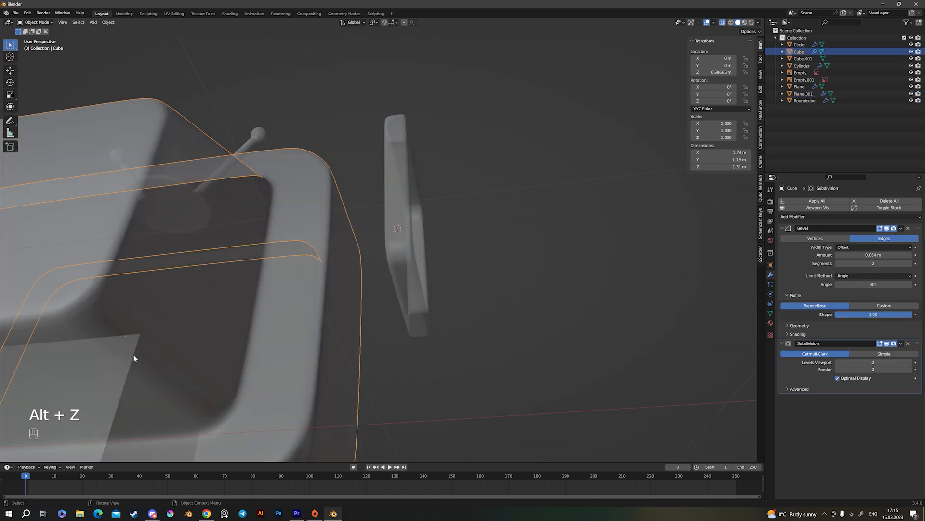
{"action": "left_click", "coordinate": [135, 356]}
{"action": "middle_click_drag", "start_coordinate": [461, 326], "coordinate": [385, 251]}
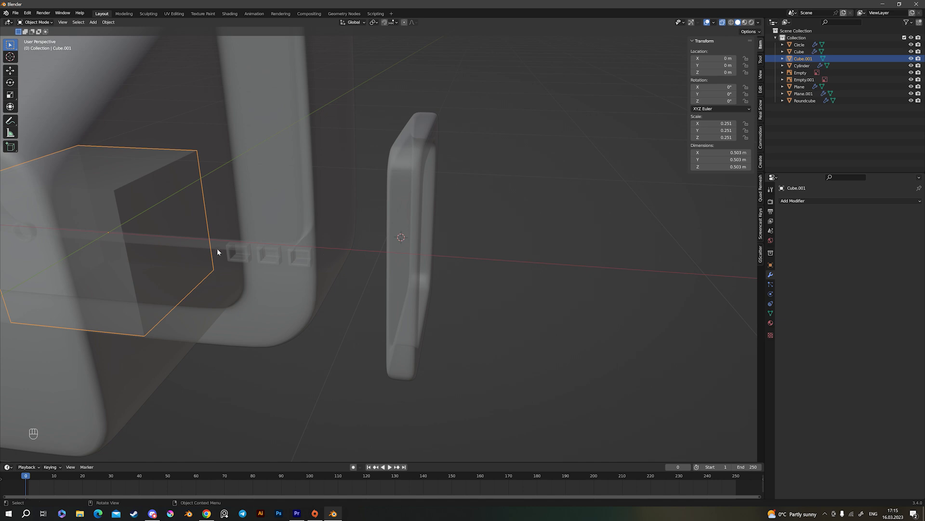
{"action": "key", "text": "shift+s"}
{"action": "left_click", "coordinate": [220, 221]}
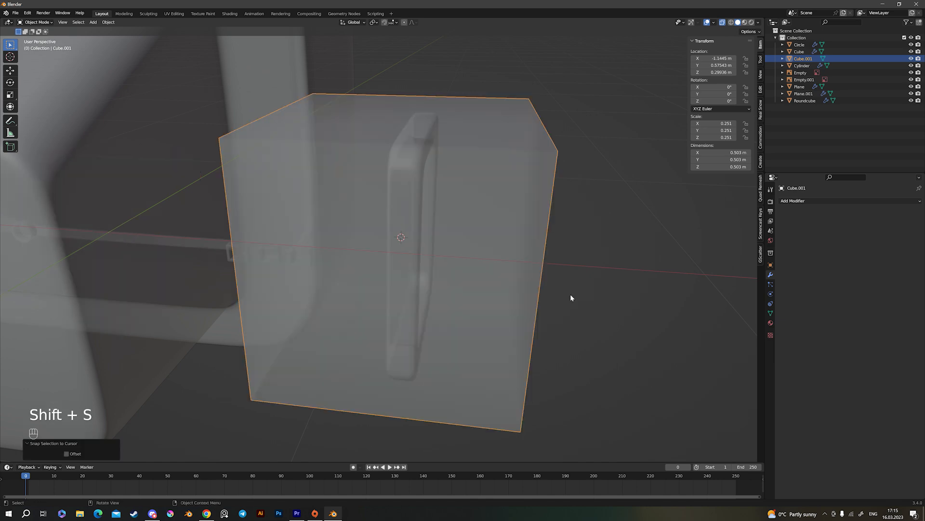
Scale the cube down uniformly to about 0.043 m
{"action": "middle_click_drag", "start_coordinate": [450, 273], "coordinate": [593, 310]}
{"action": "key", "text": "s"}
{"action": "left_click", "coordinate": [399, 249]}
{"action": "key", "text": "alt+z"}
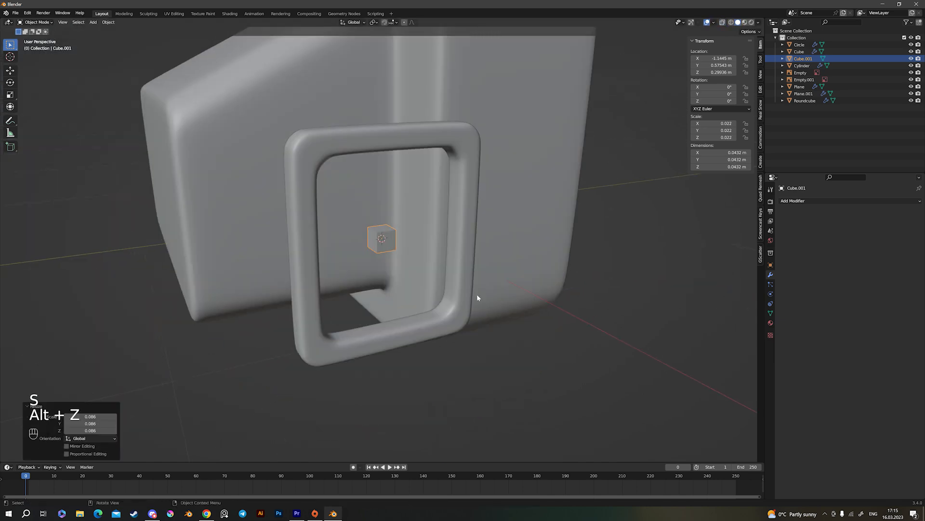
Stretch the cube along Y to about 0.341 m in the side view, matching the vent slats in the reference image
{"action": "key", "text": "KP_1"}
{"action": "key", "text": "KP_3"}
{"action": "key", "text": "alt+z"}
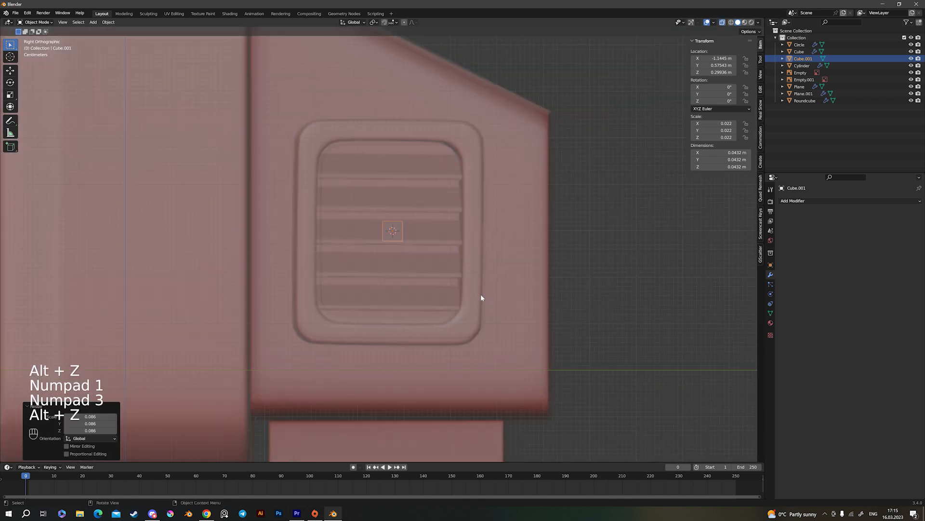
{"action": "scroll", "coordinate": [478, 298], "scroll_direction": "up", "scroll_amount": 3}
{"action": "key", "text": "s"}
{"action": "key", "text": "x"}
{"action": "key", "text": "y"}
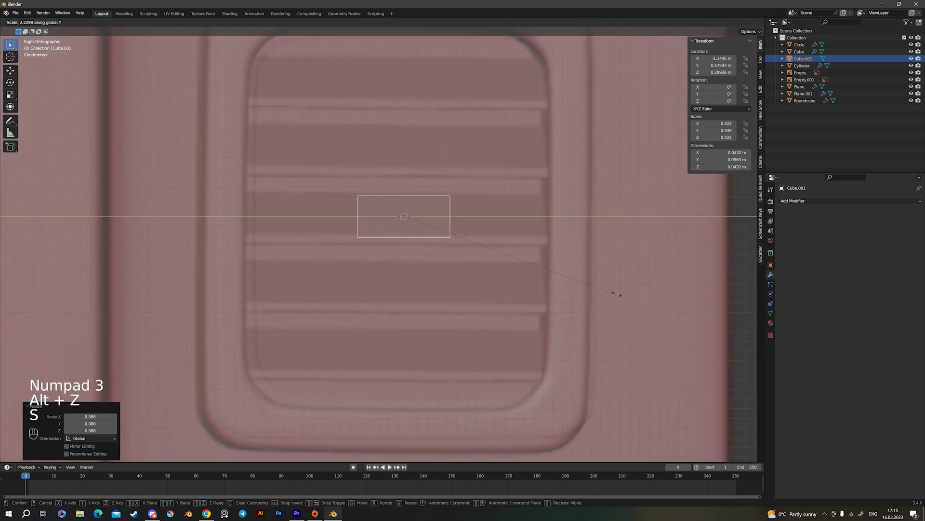
{"action": "left_click", "coordinate": [405, 359]}
Move the slat outward along X to about -1.16 m
{"action": "scroll", "coordinate": [490, 322], "scroll_direction": "down", "scroll_amount": 5}
{"action": "middle_click_drag", "start_coordinate": [489, 322], "coordinate": [378, 354]}
{"action": "middle_click_drag", "start_coordinate": [396, 329], "coordinate": [361, 250]}
{"action": "scroll", "coordinate": [361, 250], "scroll_direction": "up", "scroll_amount": 1}
{"action": "key", "text": "Tab"}
{"action": "key", "text": "2"}
{"action": "left_click", "coordinate": [380, 196]}
{"action": "middle_click_drag", "start_coordinate": [380, 195], "coordinate": [438, 256]}
{"action": "scroll", "coordinate": [453, 264], "scroll_direction": "up", "scroll_amount": 1}
{"action": "key", "text": "Tab"}
{"action": "key", "text": "g"}
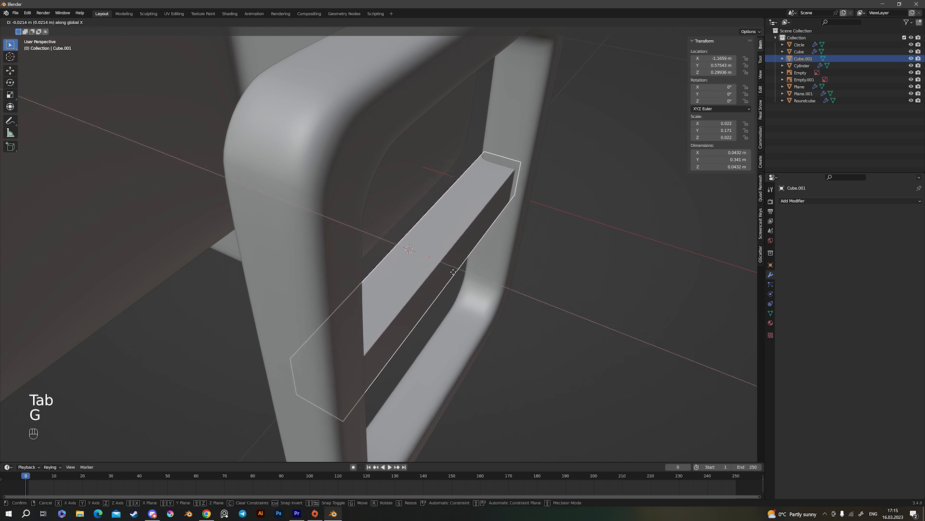
{"action": "key", "text": "x"}
{"action": "key", "text": "x"}
{"action": "left_click", "coordinate": [453, 245]}
Shift the slat's upper outer edge about 0.023 m inward along X to form a slanted face
{"action": "key", "text": "Tab"}
{"action": "middle_click_drag", "start_coordinate": [453, 235], "coordinate": [467, 252]}
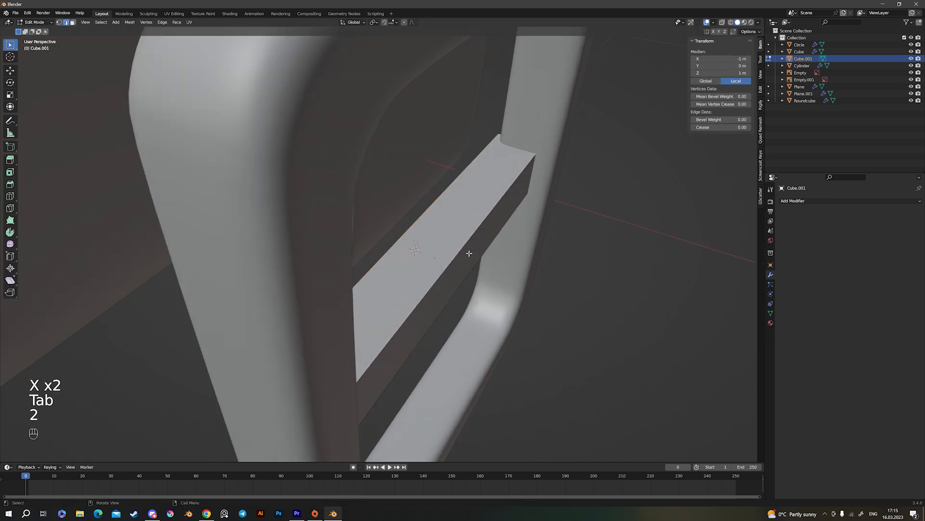
{"action": "key", "text": "g"}
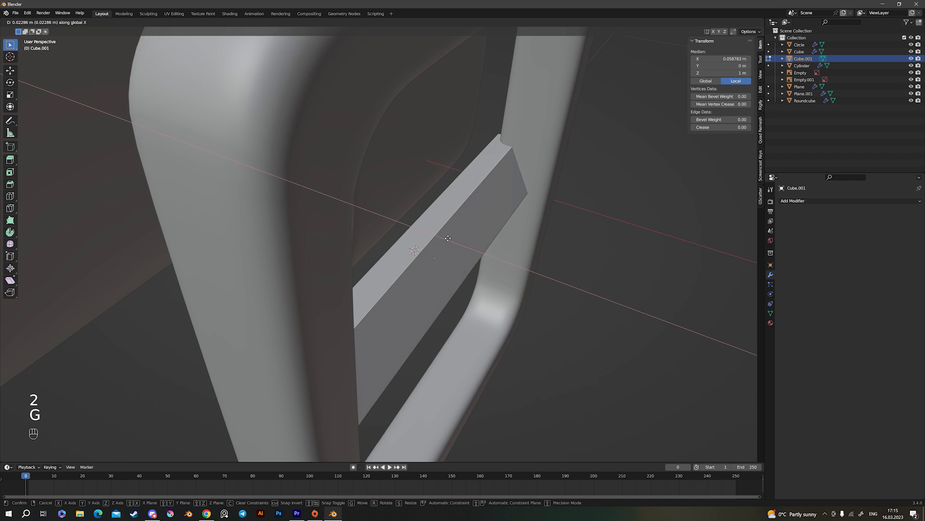
{"action": "left_click", "coordinate": [448, 237]}
Raise the slat's bottom face about 0.004 m along Z
{"action": "middle_click_drag", "start_coordinate": [448, 237], "coordinate": [393, 219]}
{"action": "key", "text": "2"}
{"action": "scroll", "coordinate": [391, 213], "scroll_direction": "up", "scroll_amount": 2}
{"action": "key", "text": "2"}
{"action": "key", "text": "3"}
{"action": "left_click", "coordinate": [420, 216]}
{"action": "key", "text": "g"}
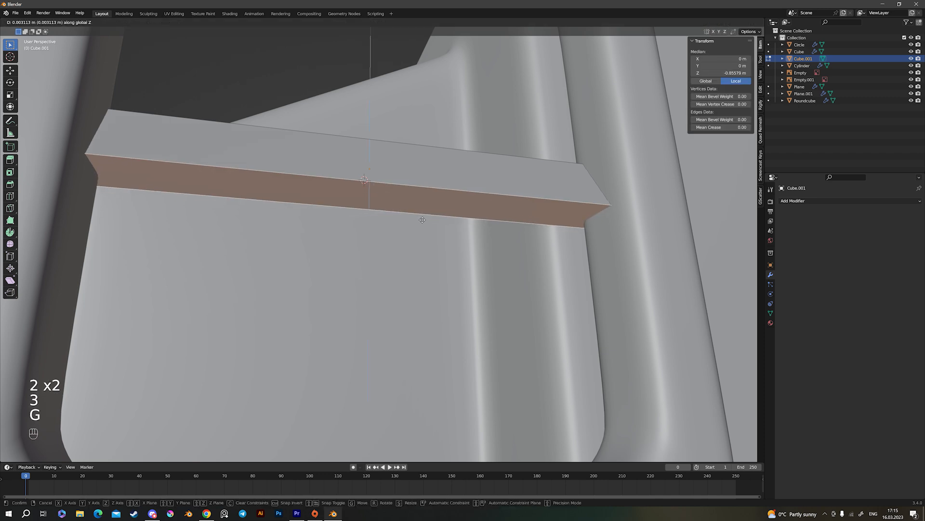
{"action": "left_click", "coordinate": [422, 219]}
Extrude the slat's bottom face about 0.007 m downward along Z
{"action": "key", "text": "e"}
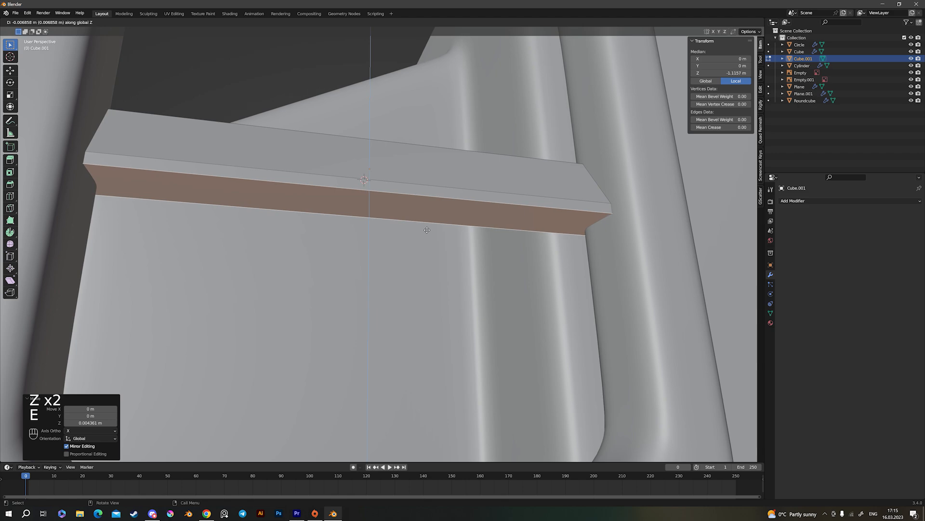
{"action": "key", "text": "z"}
{"action": "left_click", "coordinate": [425, 226]}
{"action": "key", "text": "Tab"}
{"action": "scroll", "coordinate": [393, 238], "scroll_direction": "down", "scroll_amount": 5}
{"action": "middle_click_drag", "start_coordinate": [392, 237], "coordinate": [414, 271]}
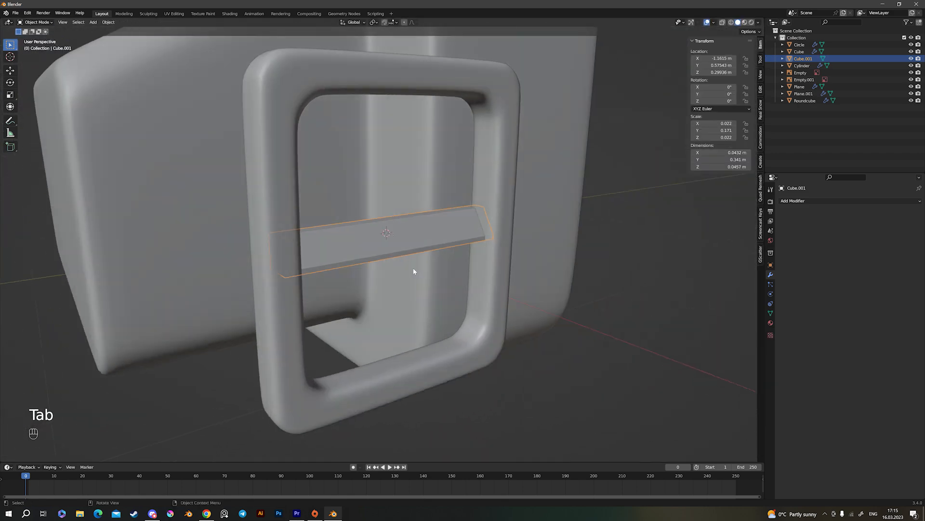
Copy the vent frame's modifiers onto the slat
{"action": "left_click", "coordinate": [502, 187], "text": "shift"}
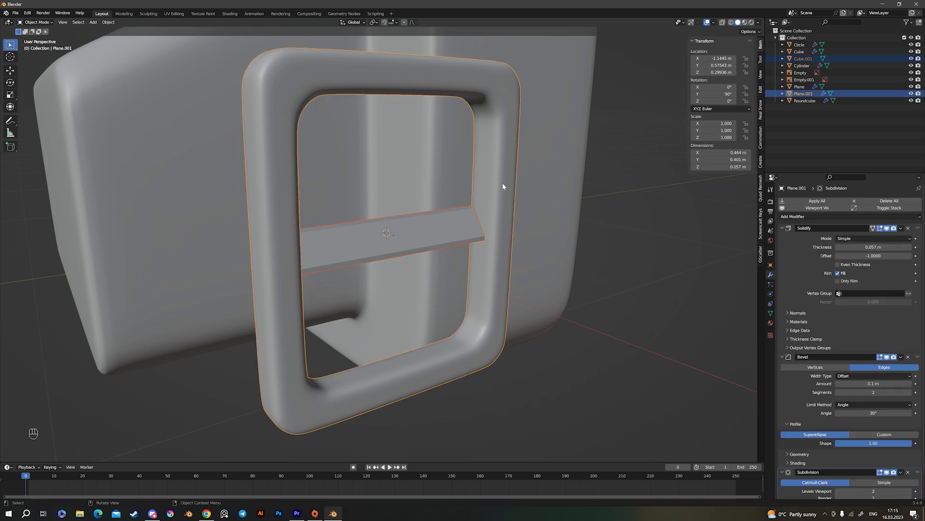
{"action": "key", "text": "ctrl+j"}
{"action": "key", "text": "ctrl+z"}
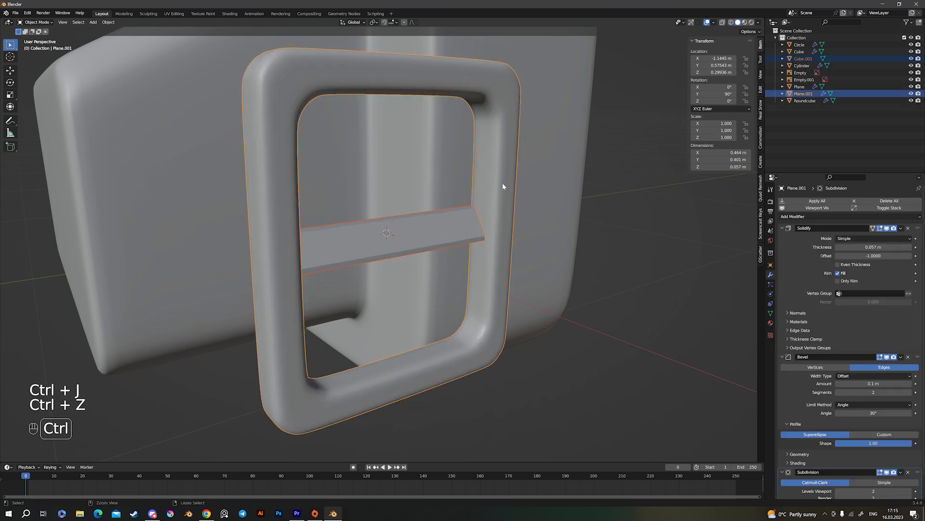
{"action": "key", "text": "ctrl+l"}
{"action": "left_click", "coordinate": [502, 184]}
{"action": "key", "text": "Tab"}
{"action": "key", "text": "Tab"}
{"action": "left_click", "coordinate": [450, 235]}
Remove the Solidify modifier from the slat and shade it smooth
{"action": "scroll", "coordinate": [450, 235], "scroll_direction": "up", "scroll_amount": 6}
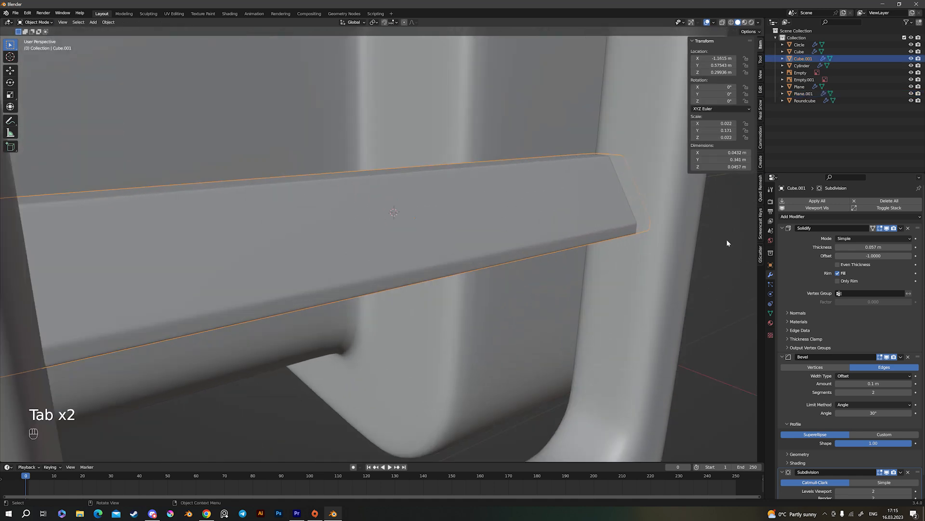
{"action": "left_click", "coordinate": [908, 228]}
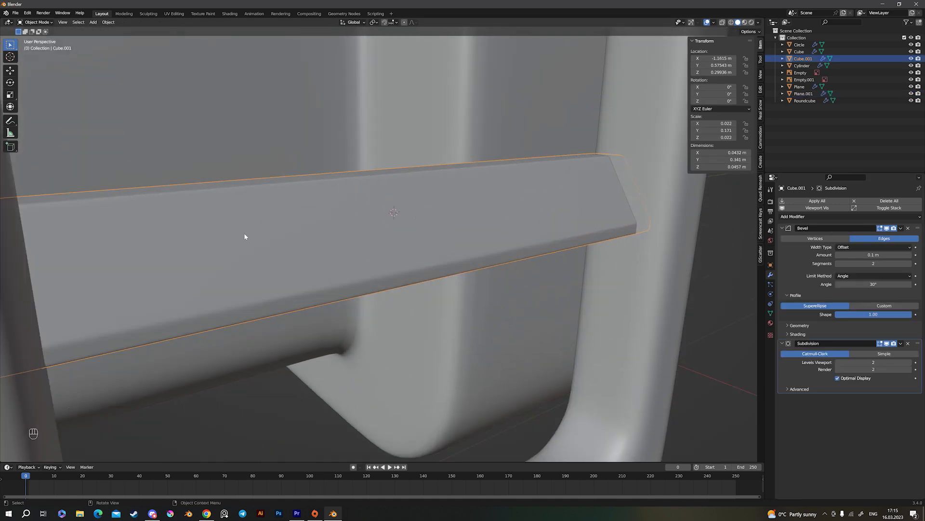
{"action": "scroll", "coordinate": [289, 227], "scroll_direction": "up", "scroll_amount": 3}
{"action": "right_click", "coordinate": [309, 215]}
{"action": "left_click", "coordinate": [309, 214]}
{"action": "scroll", "coordinate": [324, 228], "scroll_direction": "down", "scroll_amount": 3}
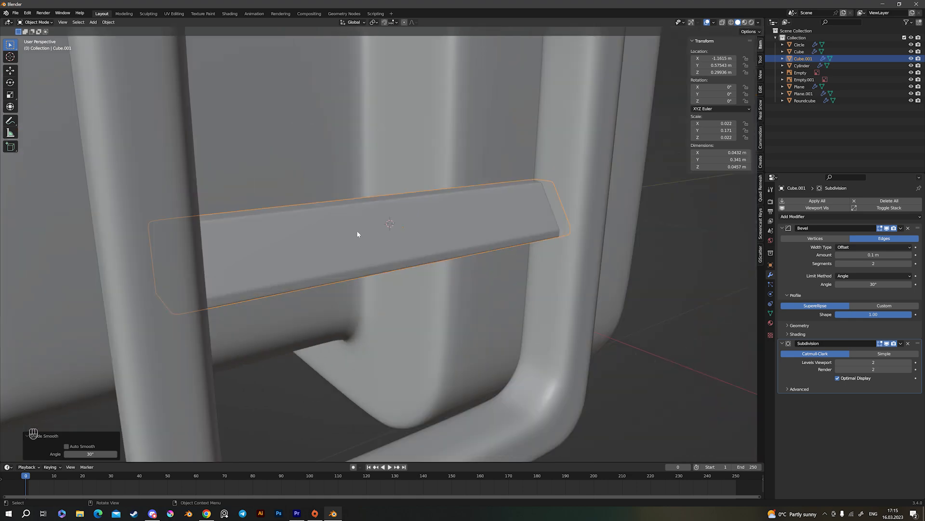
Save the project as a Blender file
{"action": "key", "text": "ctrl+s"}
{"action": "left_click", "coordinate": [705, 496]}
{"action": "scroll", "coordinate": [362, 218], "scroll_direction": "up", "scroll_amount": 2}
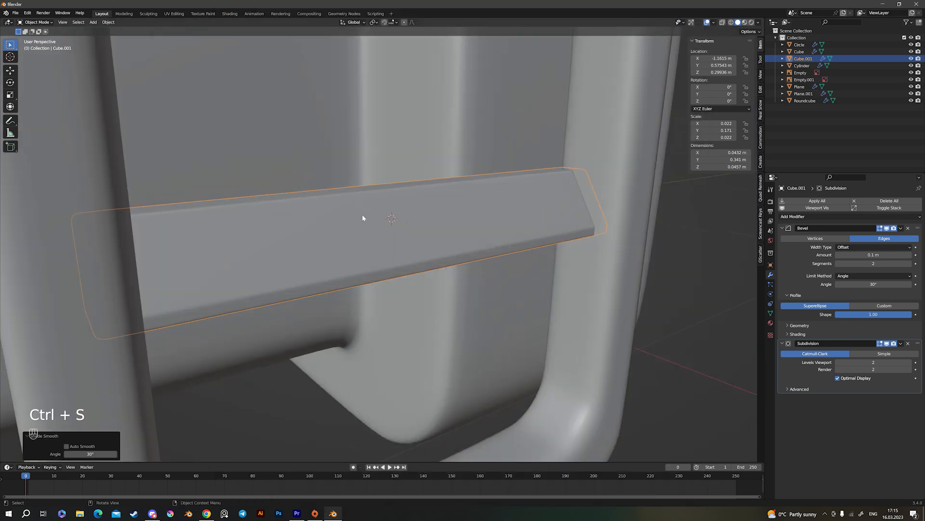
{"action": "left_click", "coordinate": [731, 22]}
{"action": "mouse_move", "coordinate": [611, 103]}
{"action": "middle_mouse_down"}
{"action": "mouse_move", "coordinate": [322, 252]}
{"action": "mouse_move", "coordinate": [280, 242]}
{"action": "mouse_move", "coordinate": [340, 223]}
{"action": "mouse_move", "coordinate": [360, 244]}
{"action": "middle_mouse_up"}
{"action": "scroll", "coordinate": [366, 246], "scroll_direction": "down", "scroll_amount": 5}
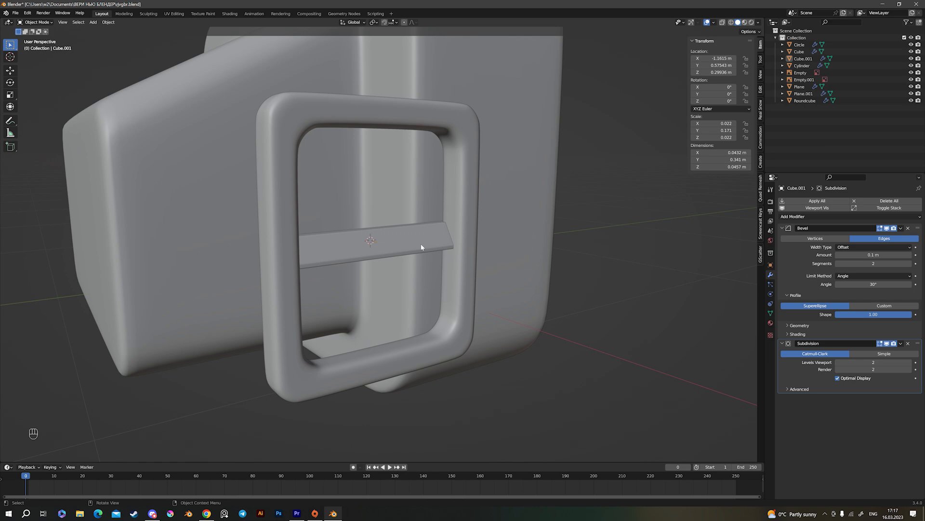
Add an Array modifier to the slat
{"action": "left_click", "coordinate": [421, 247]}
{"action": "scroll", "coordinate": [421, 247], "scroll_direction": "up", "scroll_amount": 4}
{"action": "scroll", "coordinate": [413, 251], "scroll_direction": "down", "scroll_amount": 5}
{"action": "scroll", "coordinate": [478, 246], "scroll_direction": "up", "scroll_amount": 3}
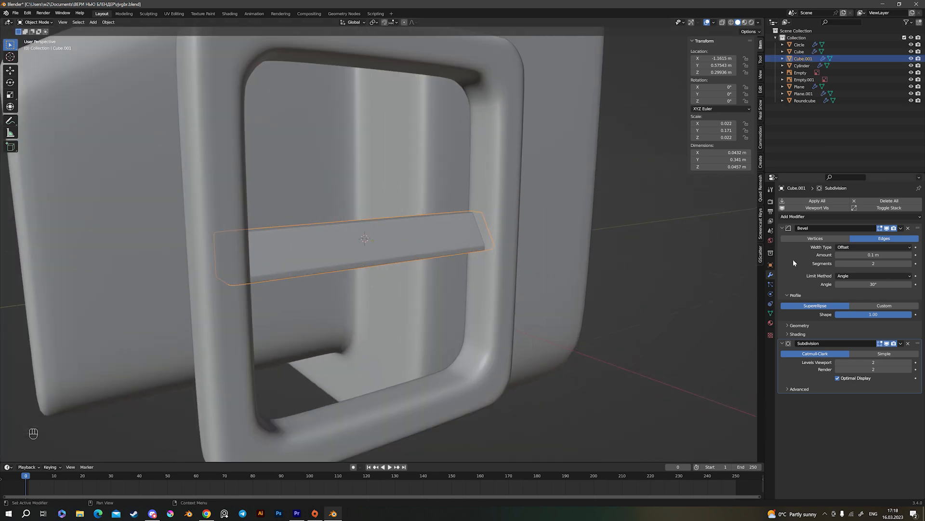
{"action": "scroll", "coordinate": [505, 268], "scroll_direction": "down", "scroll_amount": 5}
{"action": "mouse_move", "coordinate": [505, 268]}
{"action": "middle_mouse_down"}
{"action": "mouse_move", "coordinate": [609, 270]}
{"action": "mouse_move", "coordinate": [494, 281]}
{"action": "middle_mouse_up"}
{"action": "scroll", "coordinate": [493, 281], "scroll_direction": "up", "scroll_amount": 3}
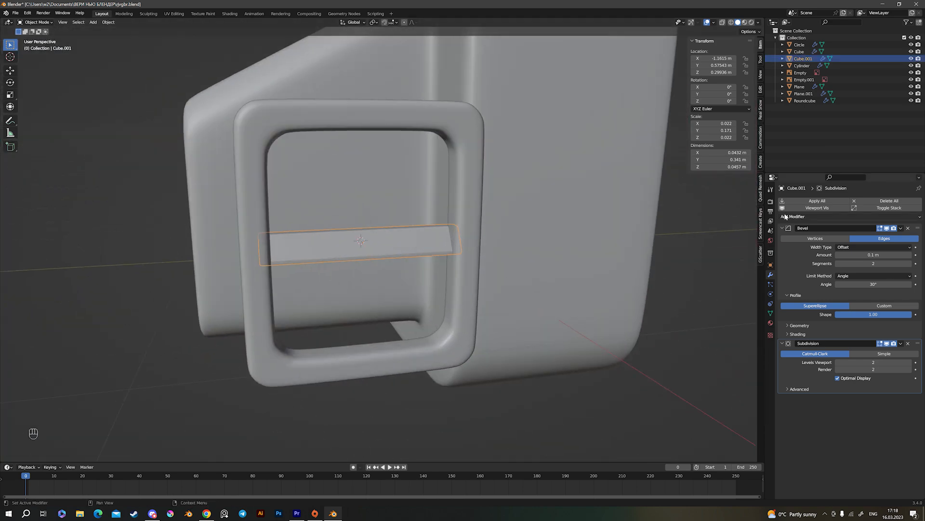
{"action": "left_click", "coordinate": [790, 216]}
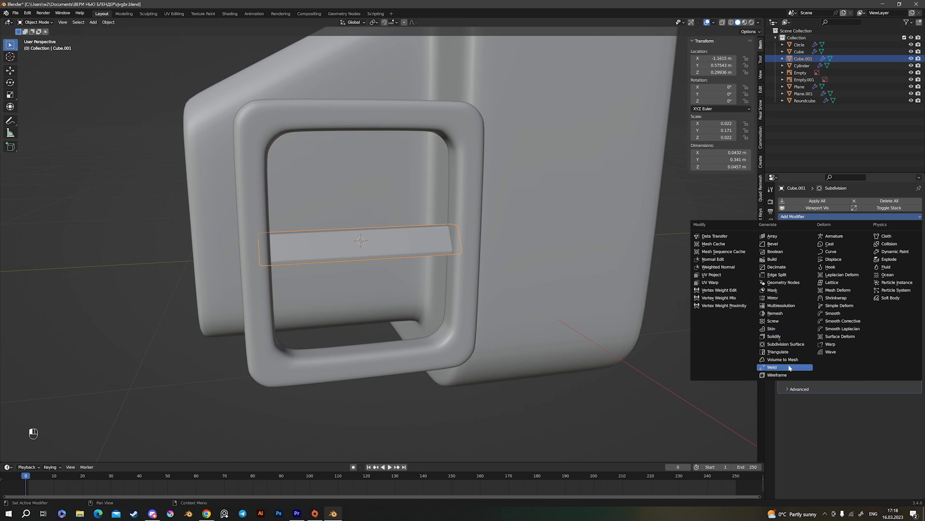
{"action": "left_click", "coordinate": [784, 237]}
Set the array's relative offset to 0 on X and Y and 1.900 on Z
{"action": "middle_click_drag", "start_coordinate": [530, 299], "coordinate": [610, 339]}
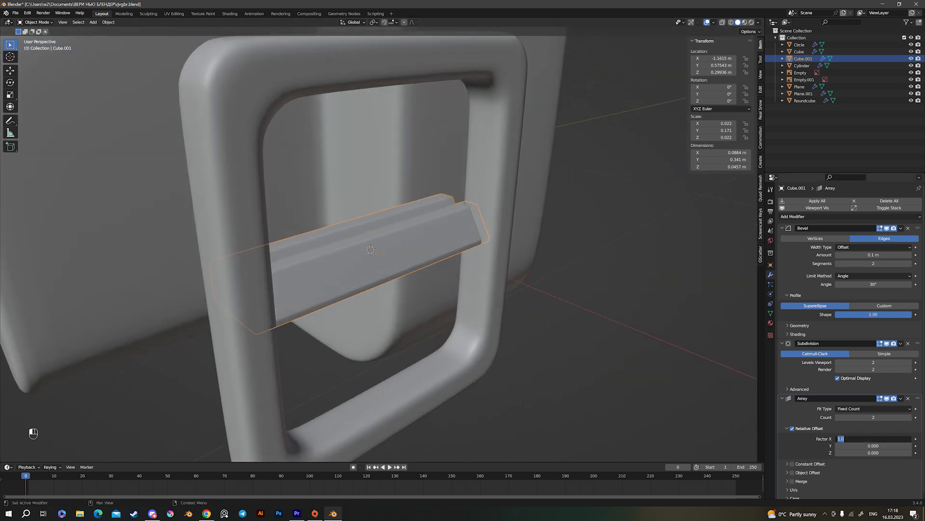
{"action": "key", "text": "Return"}
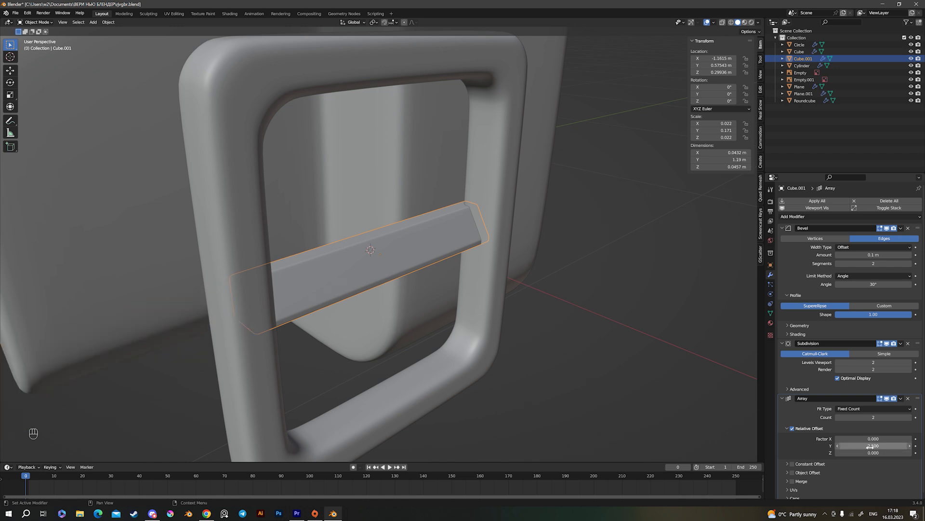
{"action": "key", "text": "ctrl+z"}
{"action": "left_click_drag", "start_coordinate": [869, 455], "coordinate": [916, 455]}
{"action": "middle_click_drag", "start_coordinate": [689, 424], "coordinate": [621, 378]}
{"action": "left_click_drag", "start_coordinate": [874, 452], "coordinate": [891, 453]}
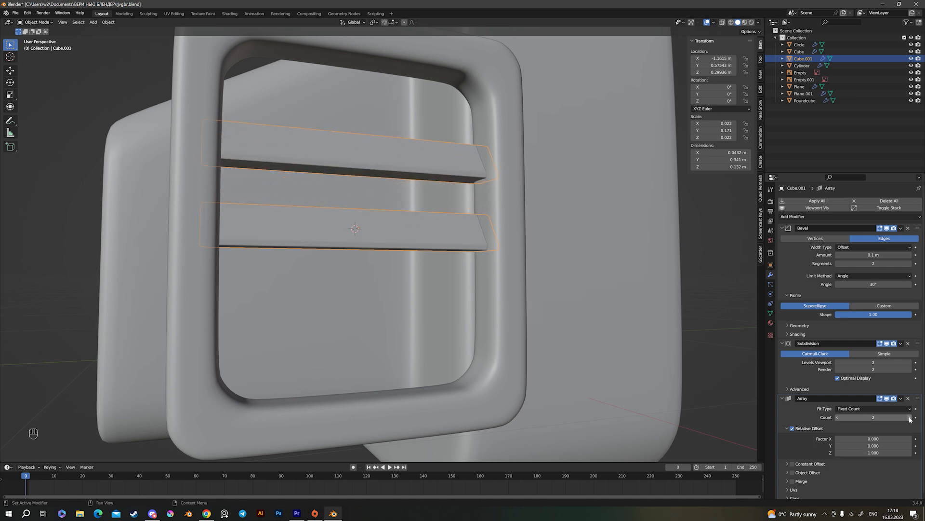
Increase the array count to 5 slats and tighten the relative Z offset to 1.690
{"action": "left_click", "coordinate": [911, 418]}
{"action": "left_click", "coordinate": [910, 417]}
{"action": "scroll", "coordinate": [673, 366], "scroll_direction": "down", "scroll_amount": 5}
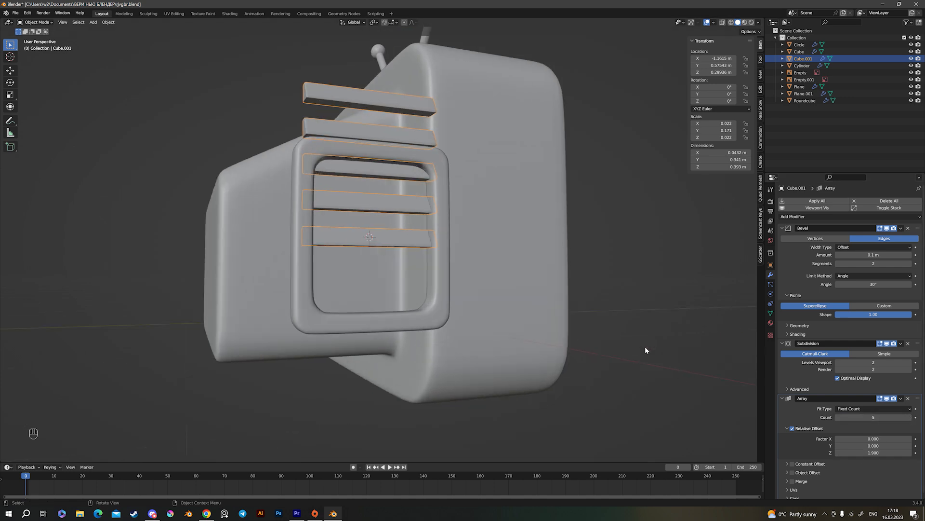
{"action": "scroll", "coordinate": [549, 332], "scroll_direction": "up", "scroll_amount": 2}
{"action": "scroll", "coordinate": [550, 303], "scroll_direction": "down", "scroll_amount": 2}
{"action": "scroll", "coordinate": [549, 304], "scroll_direction": "up", "scroll_amount": 2}
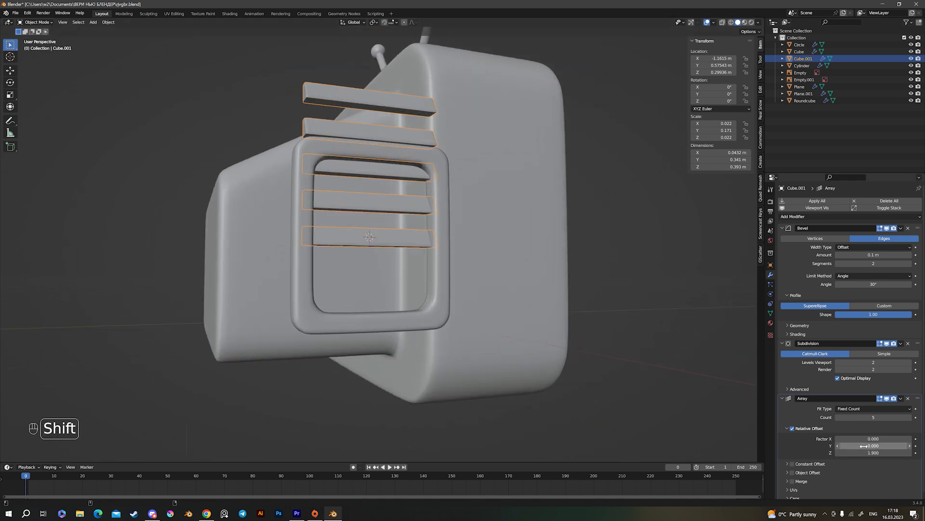
{"action": "left_click_drag", "start_coordinate": [874, 453], "coordinate": [865, 450], "text": "shift"}
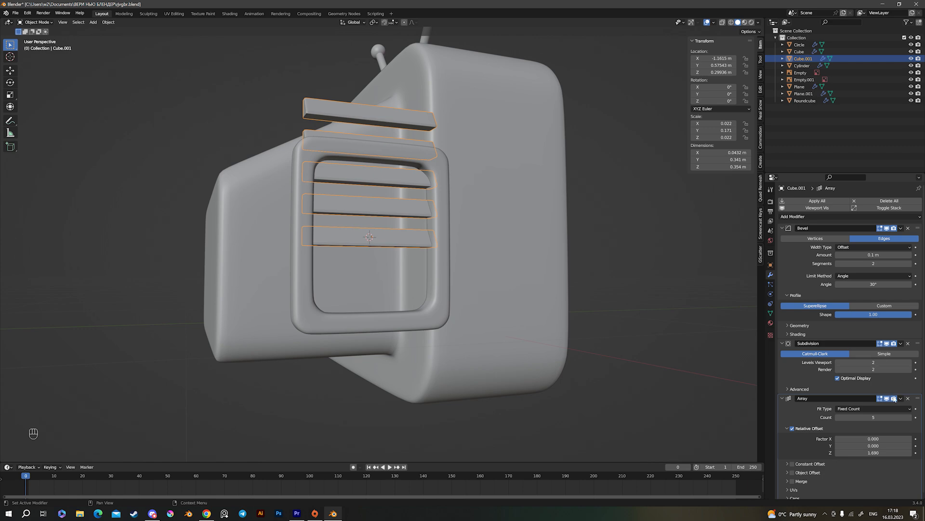
Apply the Array modifier on the vent slats
{"action": "left_click", "coordinate": [901, 398]}
{"action": "left_click", "coordinate": [849, 408]}
{"action": "middle_click_drag", "start_coordinate": [424, 256], "coordinate": [502, 248]}
Select the slats' inner vertices facing the monitor in the front view and snap the 3D cursor to them
{"action": "key", "text": "Tab"}
{"action": "key", "text": "KP_3"}
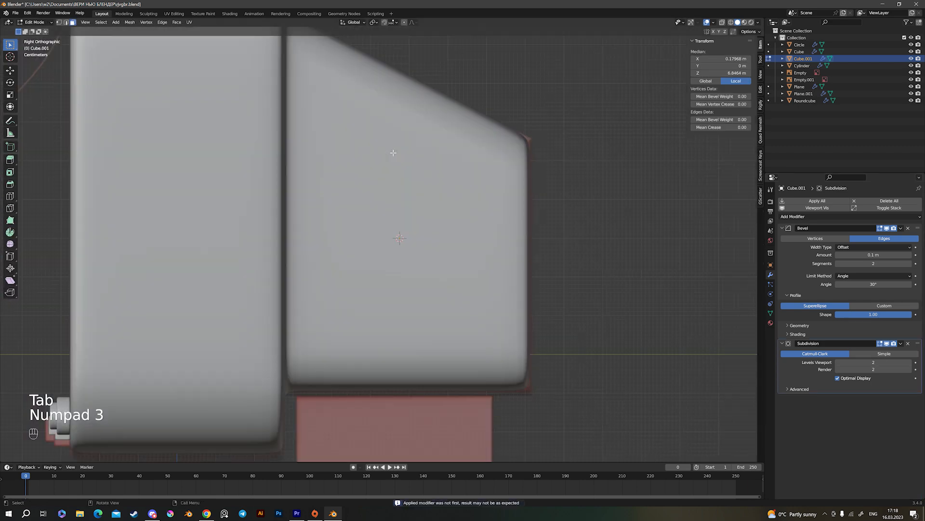
{"action": "key", "text": "KP_1"}
{"action": "key", "text": "1"}
{"action": "key", "text": "alt+z"}
{"action": "left_click_drag", "start_coordinate": [368, 99], "coordinate": [424, 274]}
{"action": "scroll", "coordinate": [424, 274], "scroll_direction": "up", "scroll_amount": 2}
{"action": "key", "text": "shift+s"}
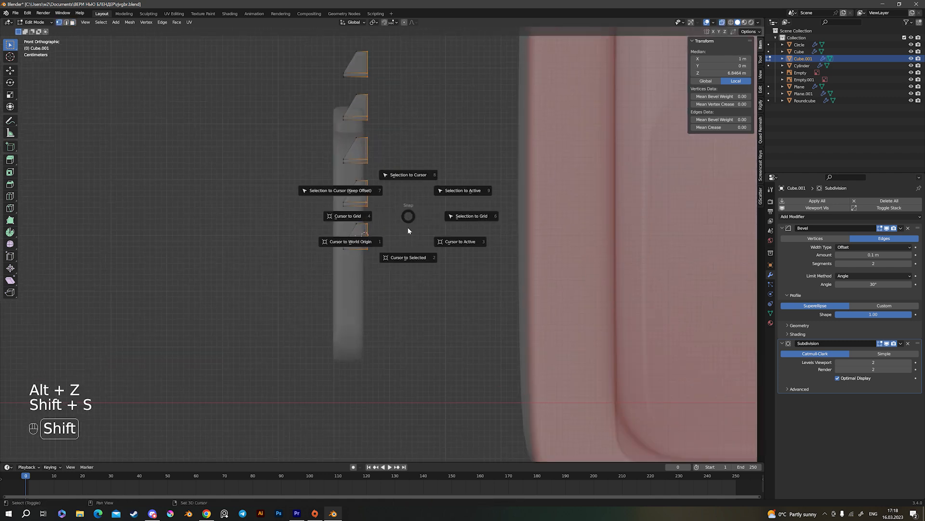
{"action": "left_click", "coordinate": [405, 243]}
{"action": "key", "text": "Tab"}
Set the slats' origin to the 3D cursor
{"action": "mouse_move", "coordinate": [403, 179]}
{"action": "middle_mouse_down"}
{"action": "mouse_move", "coordinate": [415, 200]}
{"action": "mouse_move", "coordinate": [525, 199]}
{"action": "mouse_move", "coordinate": [404, 188]}
{"action": "middle_mouse_up"}
{"action": "key", "text": "alt+z"}
{"action": "right_click", "coordinate": [404, 188]}
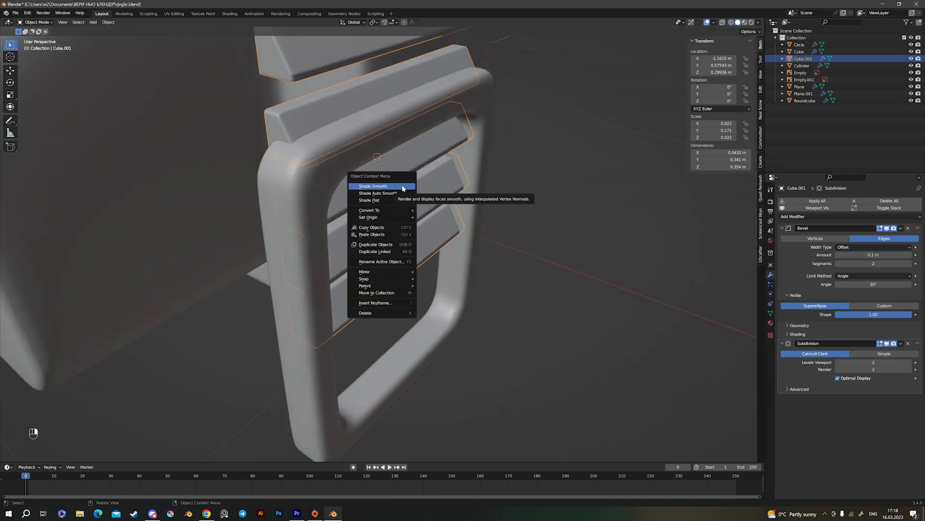
{"action": "mouse_move", "coordinate": [391, 220]}
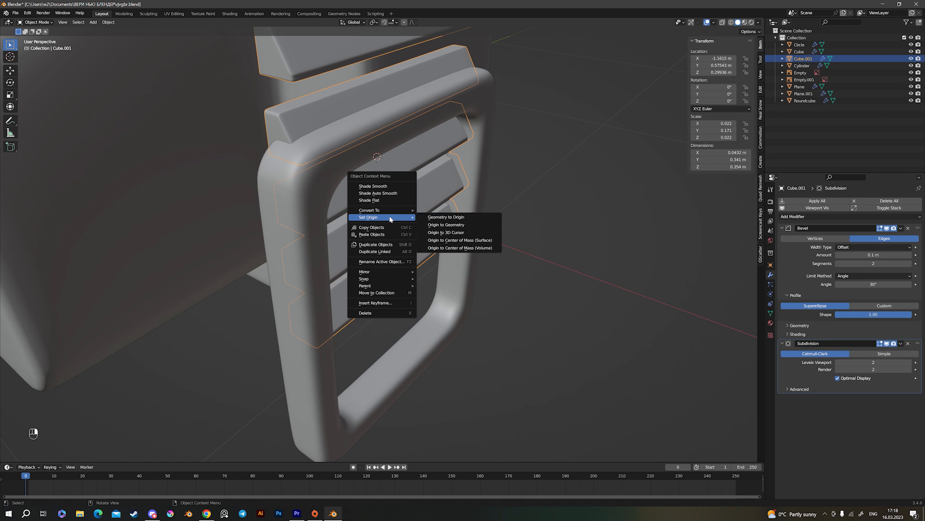
{"action": "left_click", "coordinate": [463, 234]}
Select the rounded vent frame and snap the 3D cursor to it
{"action": "scroll", "coordinate": [462, 231], "scroll_direction": "down", "scroll_amount": 5}
{"action": "middle_click_drag", "start_coordinate": [476, 192], "coordinate": [428, 237]}
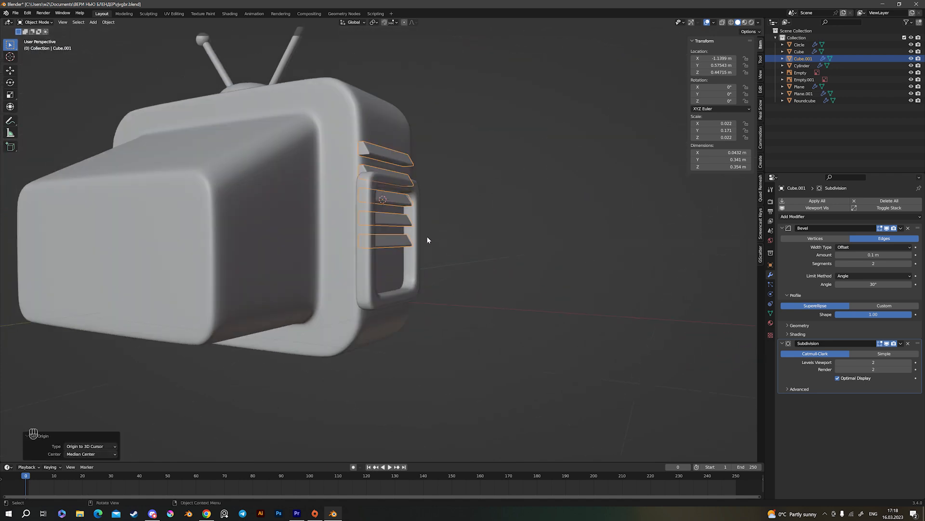
{"action": "scroll", "coordinate": [424, 248], "scroll_direction": "up", "scroll_amount": 5}
{"action": "left_click", "coordinate": [450, 256]}
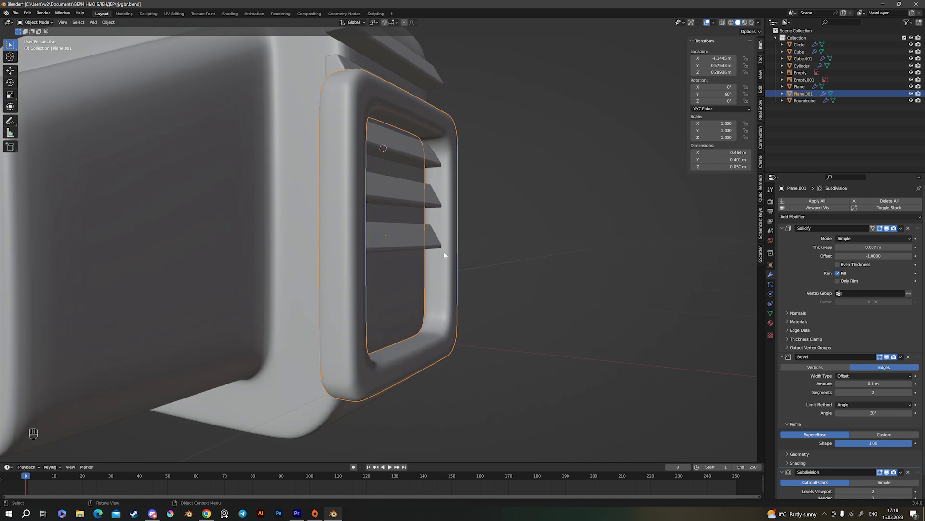
{"action": "key", "text": "shift+s"}
{"action": "left_click", "coordinate": [450, 292]}
{"action": "scroll", "coordinate": [433, 253], "scroll_direction": "down", "scroll_amount": 5}
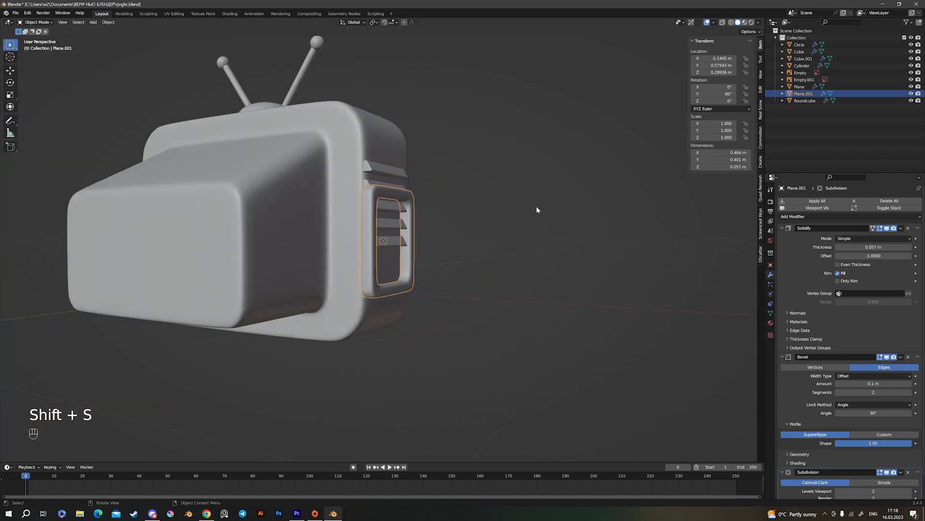
Move the vent slats onto the 3D cursor at the centre of the vent frame
{"action": "middle_click_drag", "start_coordinate": [535, 190], "coordinate": [349, 190]}
{"action": "left_click", "coordinate": [396, 196]}
{"action": "mouse_move", "coordinate": [407, 204]}
{"action": "middle_mouse_down"}
{"action": "mouse_move", "coordinate": [351, 140]}
{"action": "mouse_move", "coordinate": [455, 97]}
{"action": "mouse_move", "coordinate": [296, 159]}
{"action": "mouse_move", "coordinate": [423, 206]}
{"action": "middle_mouse_up"}
{"action": "key", "text": "shift+s"}
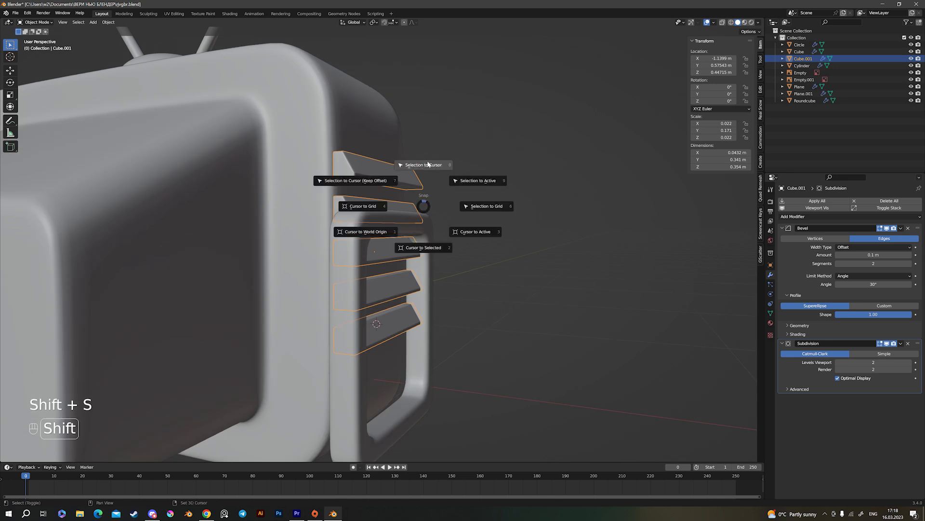
{"action": "left_click", "coordinate": [428, 164]}
Scale the slats along the Z axis to fit the height of the vent frame opening
{"action": "middle_click_drag", "start_coordinate": [535, 326], "coordinate": [473, 300]}
{"action": "scroll", "coordinate": [526, 351], "scroll_direction": "down", "scroll_amount": 4}
{"action": "scroll", "coordinate": [473, 299], "scroll_direction": "up", "scroll_amount": 3}
{"action": "key", "text": "s"}
{"action": "key", "text": "z"}
{"action": "right_click", "coordinate": [484, 360]}
{"action": "middle_click_drag", "start_coordinate": [484, 359], "coordinate": [507, 383]}
{"action": "key", "text": "s"}
{"action": "key", "text": "z"}
{"action": "left_click", "coordinate": [488, 388]}
Select the vent frame together with its slats in the top view and set the snap target to Face Project
{"action": "scroll", "coordinate": [507, 383], "scroll_direction": "up", "scroll_amount": 1}
{"action": "scroll", "coordinate": [314, 283], "scroll_direction": "down", "scroll_amount": 4}
{"action": "left_click", "coordinate": [279, 306]}
{"action": "middle_click_drag", "start_coordinate": [278, 305], "coordinate": [340, 318]}
{"action": "scroll", "coordinate": [370, 279], "scroll_direction": "up", "scroll_amount": 4}
{"action": "left_click", "coordinate": [372, 260]}
{"action": "middle_click_drag", "start_coordinate": [414, 269], "coordinate": [354, 155]}
{"action": "scroll", "coordinate": [531, 288], "scroll_direction": "down", "scroll_amount": 5}
{"action": "scroll", "coordinate": [531, 288], "scroll_direction": "up", "scroll_amount": 2}
{"action": "left_click", "coordinate": [369, 168]}
{"action": "key", "text": "KP_7"}
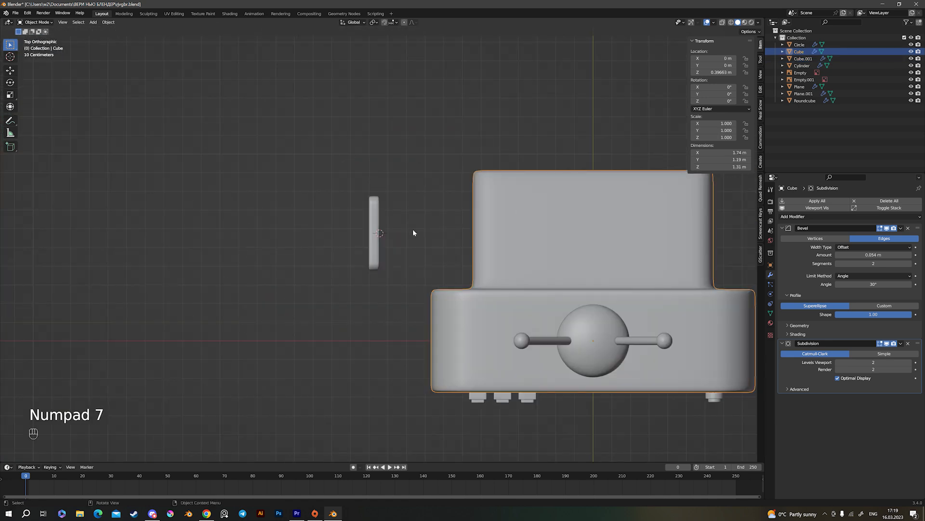
{"action": "left_click", "coordinate": [368, 220]}
{"action": "scroll", "coordinate": [458, 256], "scroll_direction": "up", "scroll_amount": 4}
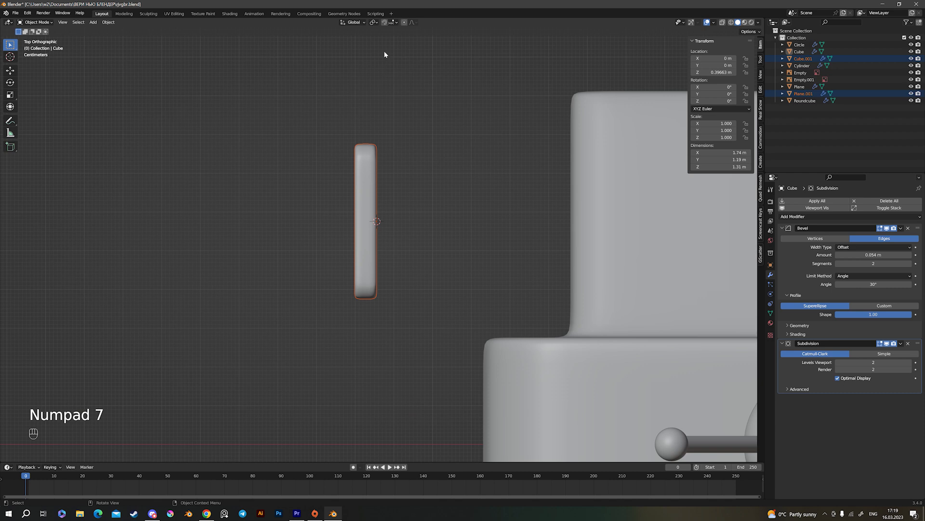
{"action": "left_click", "coordinate": [393, 23]}
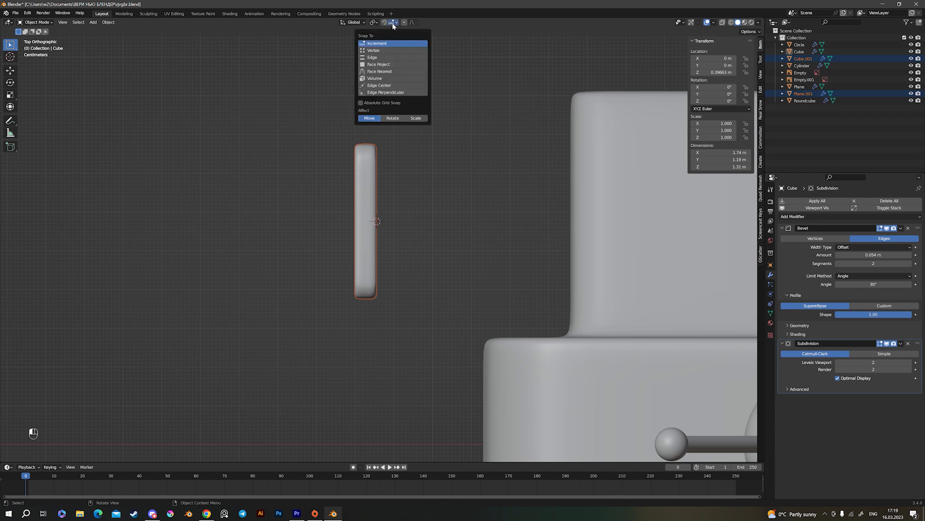
{"action": "left_click", "coordinate": [397, 65]}
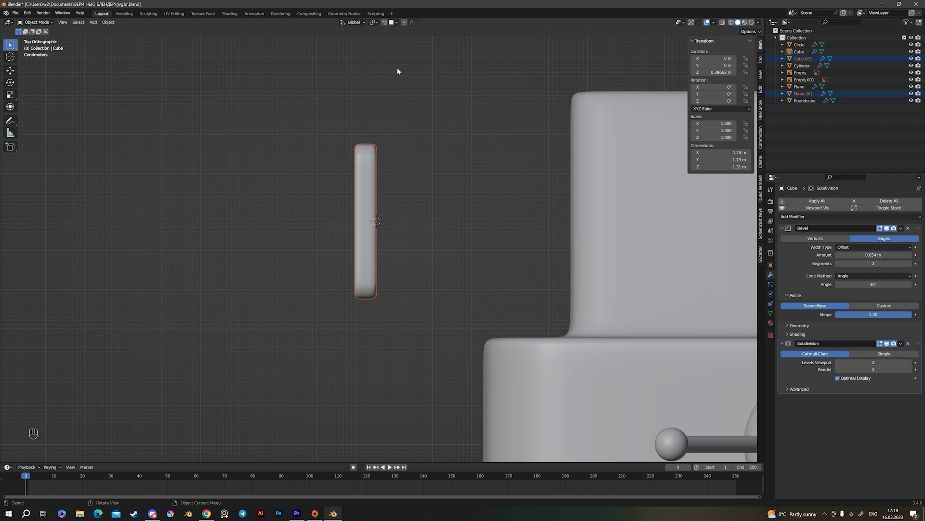
Try to move the vent frame and slats along X onto the monitor's rear housing with face snapping
{"action": "middle_click_drag", "start_coordinate": [377, 169], "coordinate": [410, 265], "text": "shift"}
{"action": "key", "text": "g"}
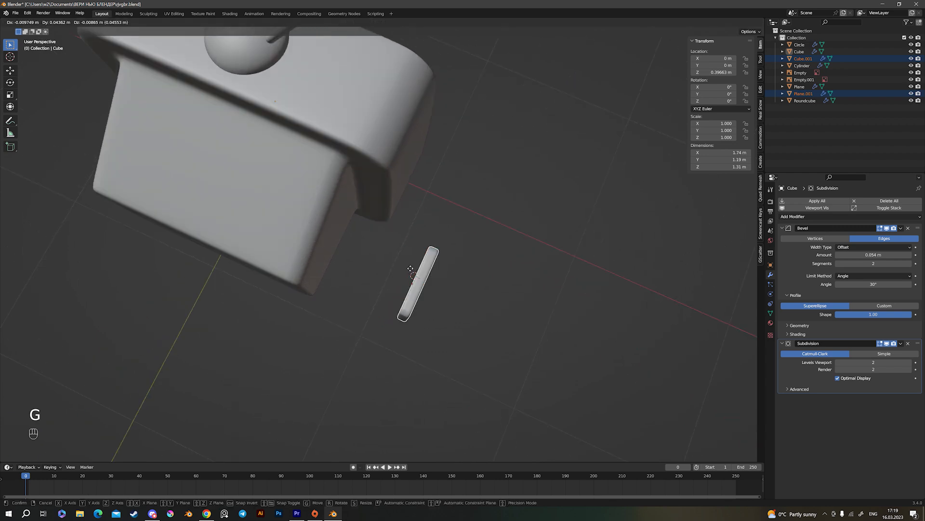
{"action": "key", "text": "x"}
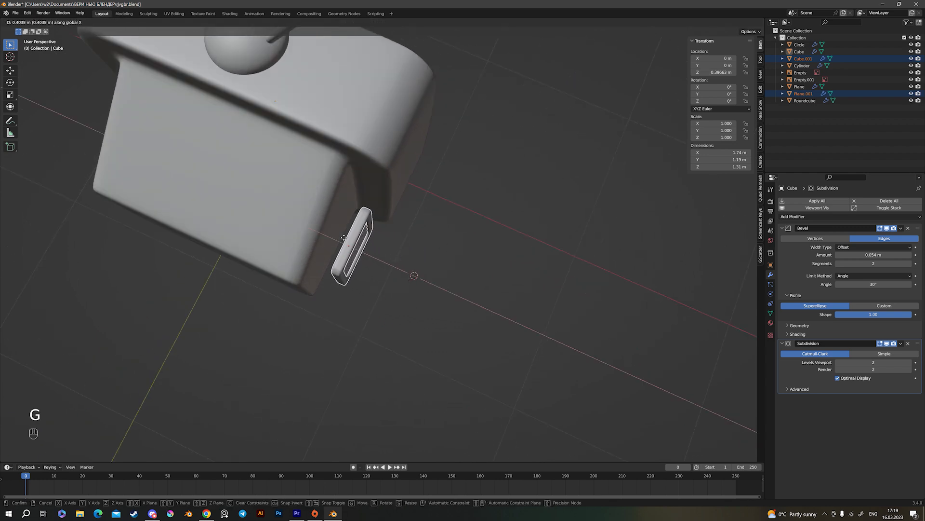
{"action": "key", "text": "ctrl"}
{"action": "left_click", "coordinate": [388, 250]}
{"action": "middle_click_drag", "start_coordinate": [388, 251], "coordinate": [455, 232]}
{"action": "scroll", "coordinate": [455, 233], "scroll_direction": "up", "scroll_amount": 3}
{"action": "middle_click_drag", "start_coordinate": [389, 224], "coordinate": [404, 212]}
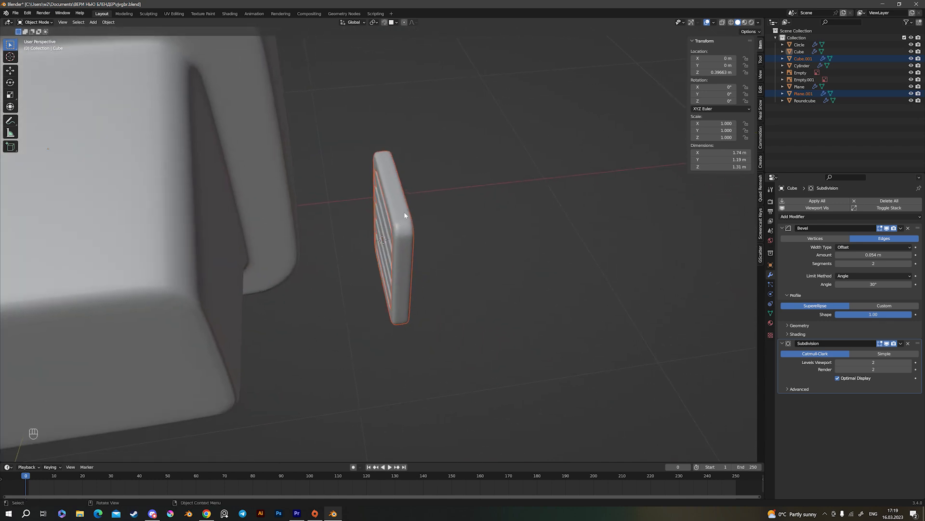
Move the vent frame and slats along X into the side of the monitor's rear housing, placing the frame at about X -0.635 m
{"action": "left_click", "coordinate": [404, 212]}
{"action": "left_click_drag", "start_coordinate": [381, 216], "coordinate": [429, 304]}
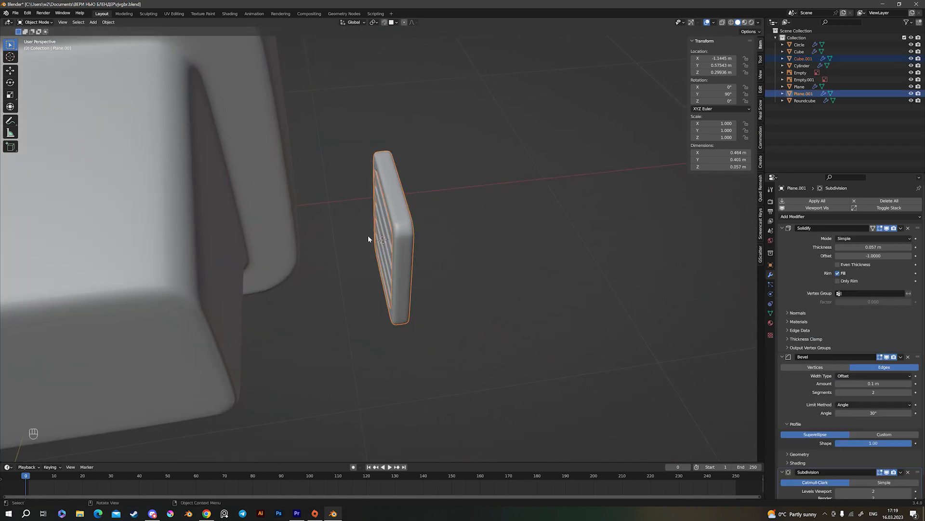
{"action": "key", "text": "g"}
{"action": "key", "text": "shift"}
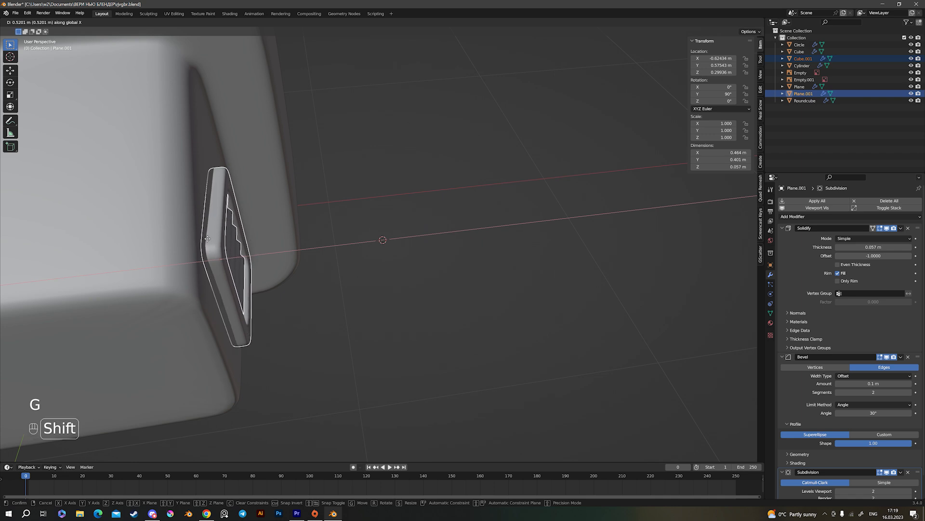
{"action": "left_click", "coordinate": [245, 241]}
{"action": "middle_click_drag", "start_coordinate": [245, 241], "coordinate": [186, 203]}
{"action": "scroll", "coordinate": [186, 202], "scroll_direction": "down", "scroll_amount": 3}
{"action": "left_click", "coordinate": [186, 203]}
{"action": "scroll", "coordinate": [276, 233], "scroll_direction": "up", "scroll_amount": 3}
{"action": "scroll", "coordinate": [464, 247], "scroll_direction": "down", "scroll_amount": 6}
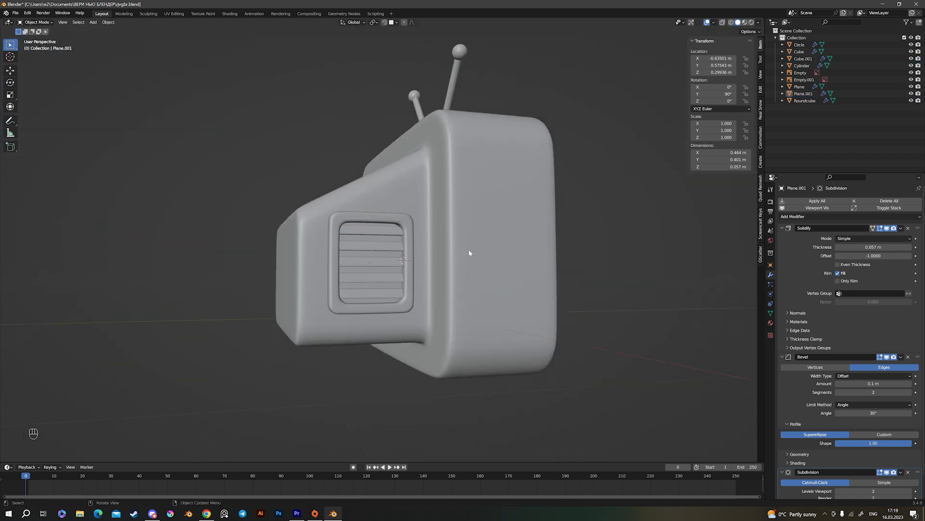
Save the Blender file with the vent in place
{"action": "middle_click_drag", "start_coordinate": [441, 275], "coordinate": [414, 288]}
{"action": "scroll", "coordinate": [413, 287], "scroll_direction": "up", "scroll_amount": 3}
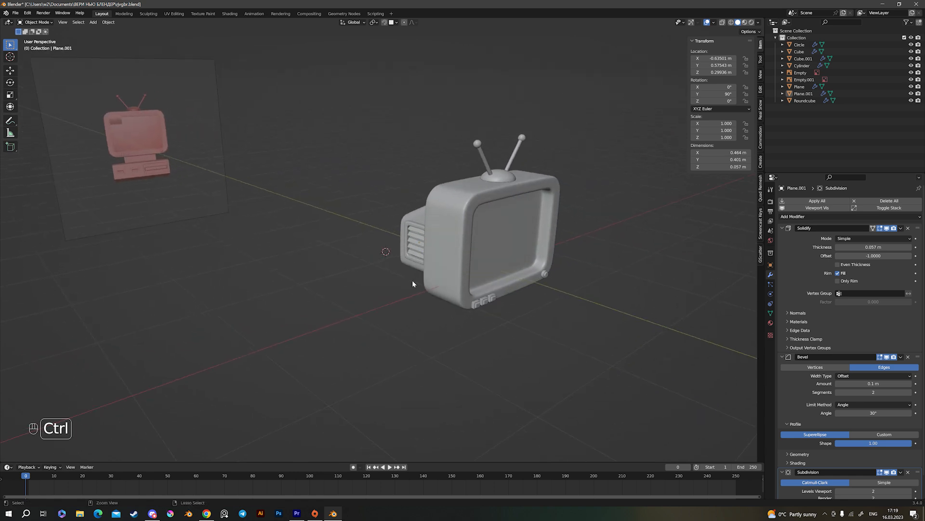
{"action": "key", "text": "ctrl+s"}
{"action": "scroll", "coordinate": [405, 300], "scroll_direction": "up", "scroll_amount": 4}
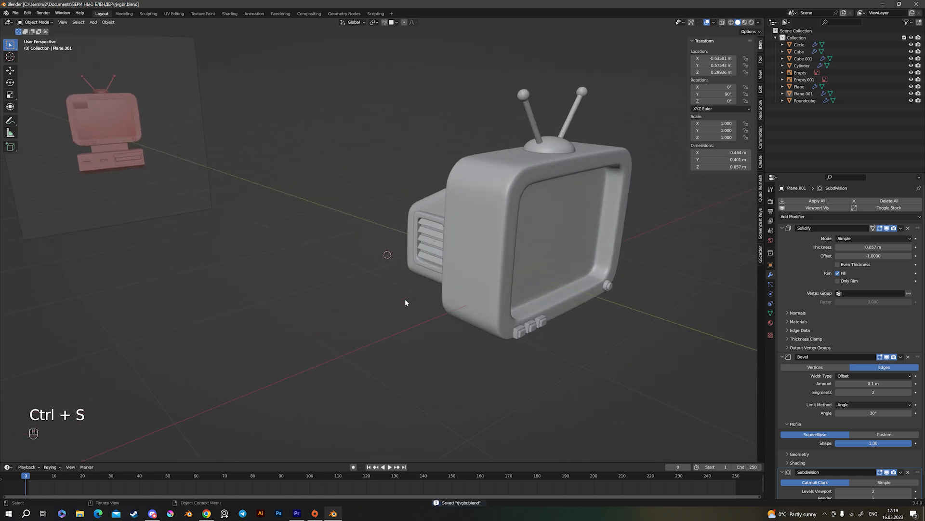
{"action": "scroll", "coordinate": [405, 299], "scroll_direction": "down", "scroll_amount": 1}
{"action": "scroll", "coordinate": [405, 302], "scroll_direction": "down", "scroll_amount": 2}
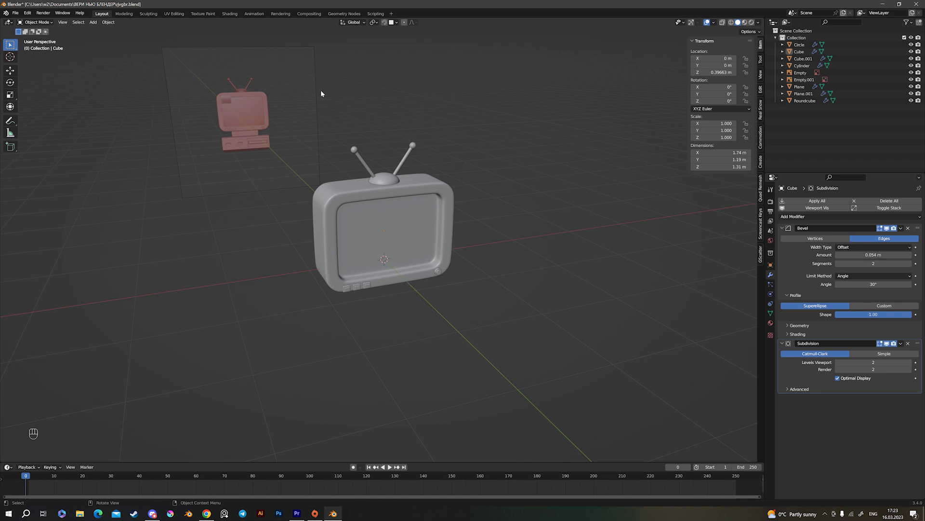
Select the front bezel face beside the upper corner near the vent and snap the 3D cursor to it
{"action": "scroll", "coordinate": [297, 89], "scroll_direction": "up", "scroll_amount": 4}
{"action": "middle_click_drag", "start_coordinate": [302, 97], "coordinate": [473, 250], "text": "shift"}
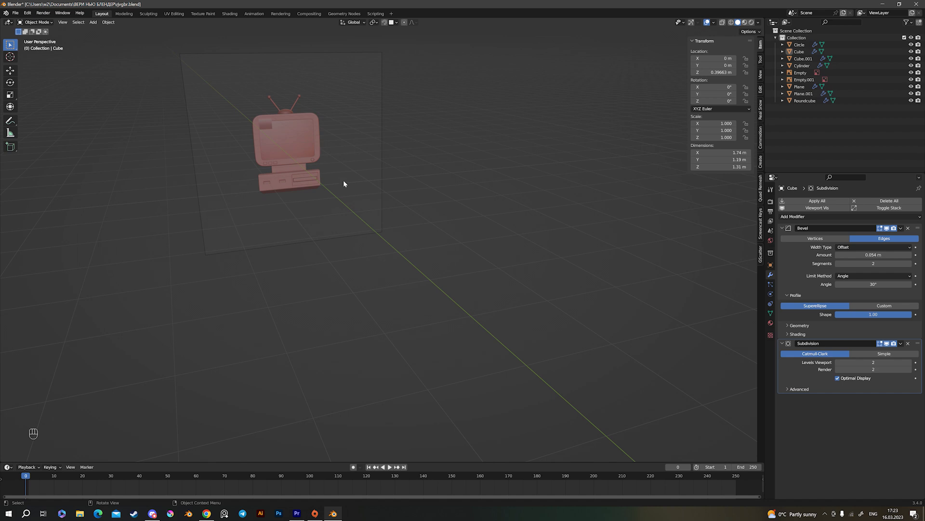
{"action": "scroll", "coordinate": [328, 169], "scroll_direction": "down", "scroll_amount": 6}
{"action": "middle_click_drag", "start_coordinate": [499, 330], "coordinate": [446, 293], "text": "shift"}
{"action": "scroll", "coordinate": [450, 295], "scroll_direction": "up", "scroll_amount": 7}
{"action": "middle_click_drag", "start_coordinate": [674, 361], "coordinate": [475, 280], "text": "shift"}
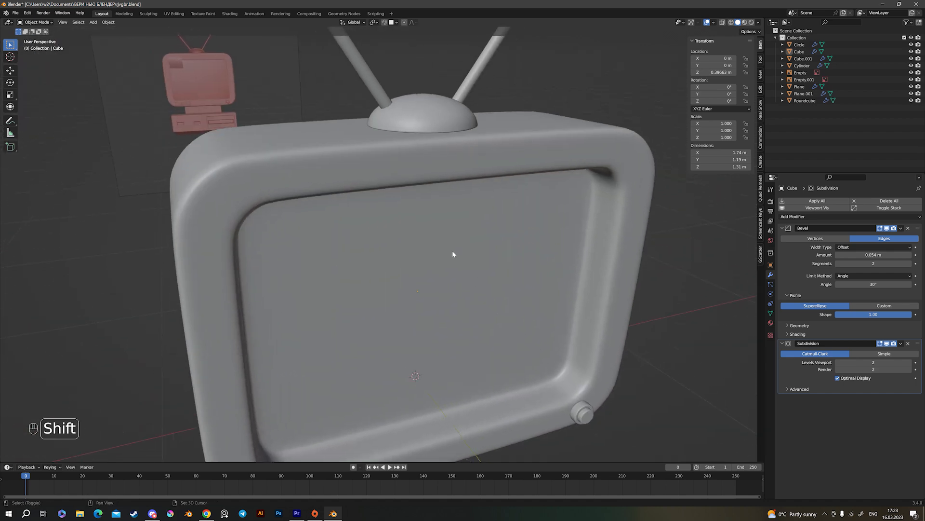
{"action": "key", "text": "Tab"}
{"action": "key", "text": "3"}
{"action": "left_click", "coordinate": [261, 178]}
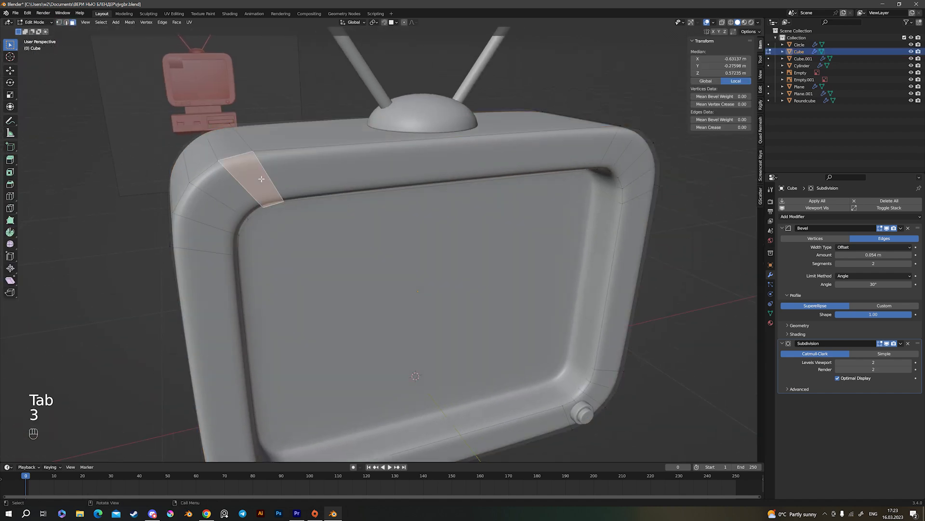
{"action": "key", "text": "shift+s"}
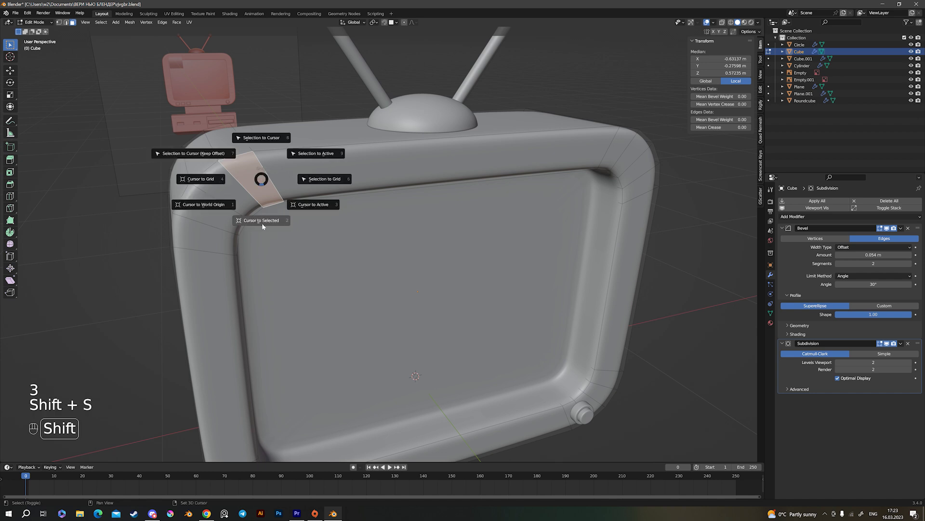
{"action": "left_click", "coordinate": [262, 222]}
Add a plane at the 3D cursor and rotate it 90° about the X axis
{"action": "key", "text": "Tab"}
{"action": "key", "text": "shift+a"}
{"action": "left_click", "coordinate": [303, 220]}
{"action": "scroll", "coordinate": [500, 260], "scroll_direction": "down", "scroll_amount": 8}
{"action": "middle_click_drag", "start_coordinate": [500, 260], "coordinate": [576, 291]}
{"action": "scroll", "coordinate": [514, 273], "scroll_direction": "up", "scroll_amount": 4}
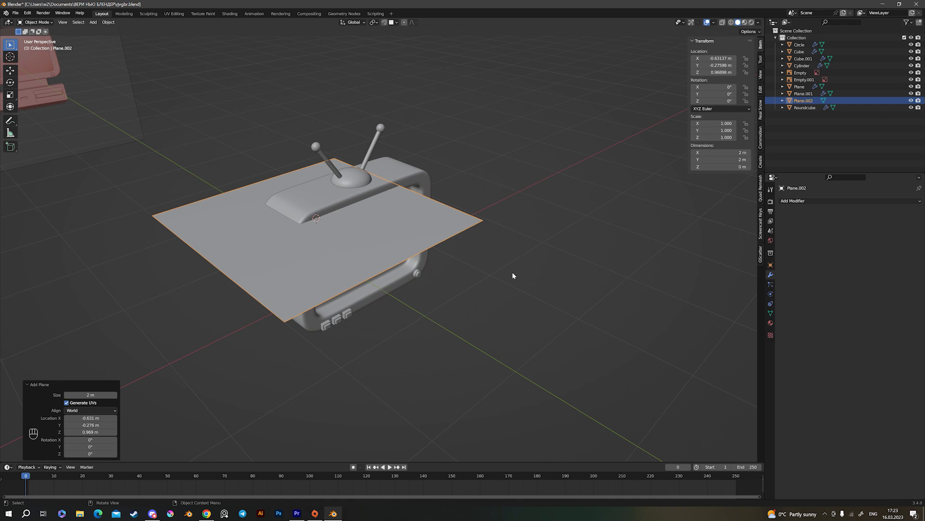
{"action": "type", "text": "rx"}
{"action": "type", "text": "90"}
{"action": "key", "text": "Return"}
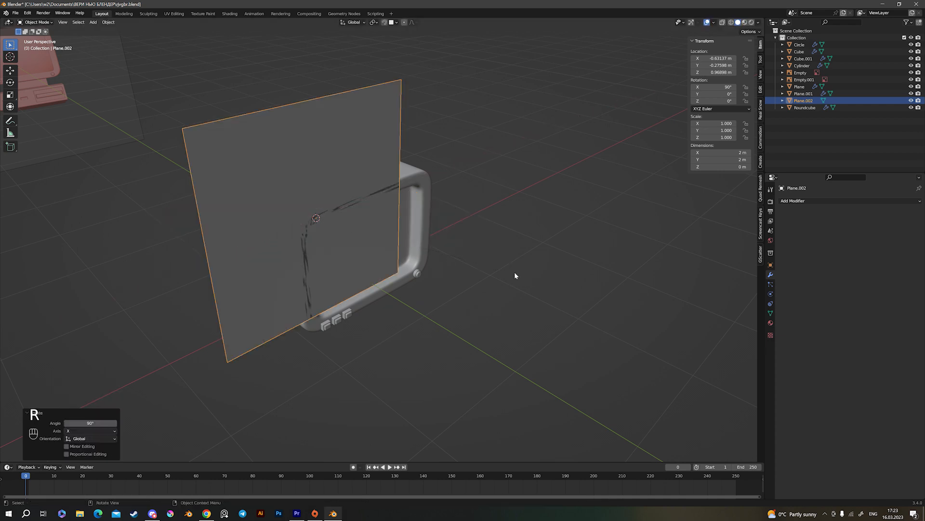
Scale the upright plane down to about 0.19 m at the bezel corner
{"action": "scroll", "coordinate": [520, 271], "scroll_direction": "up", "scroll_amount": 5}
{"action": "key", "text": "s"}
{"action": "scroll", "coordinate": [437, 249], "scroll_direction": "down", "scroll_amount": 6}
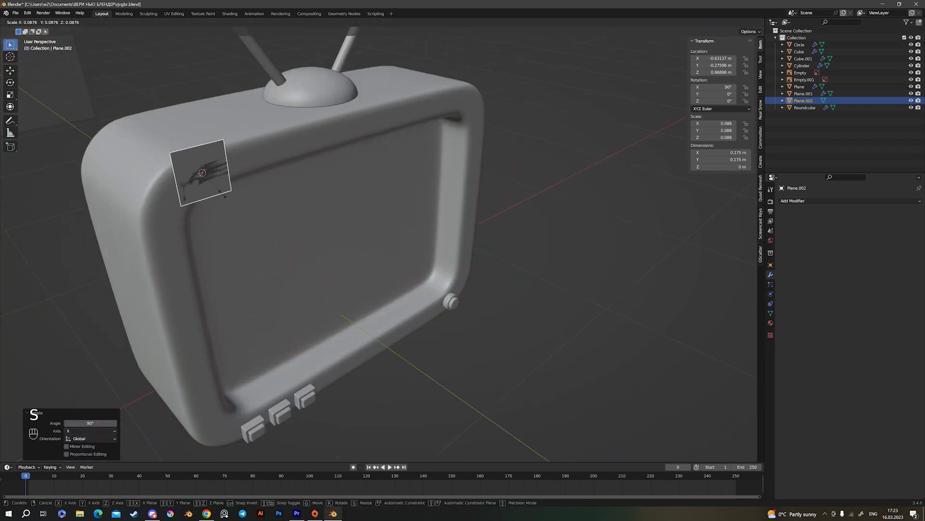
{"action": "left_click", "coordinate": [224, 193]}
Move and scale the plane to about 0.33 m in the front X-ray view to match the dark note on the reference image
{"action": "key", "text": "KP_1"}
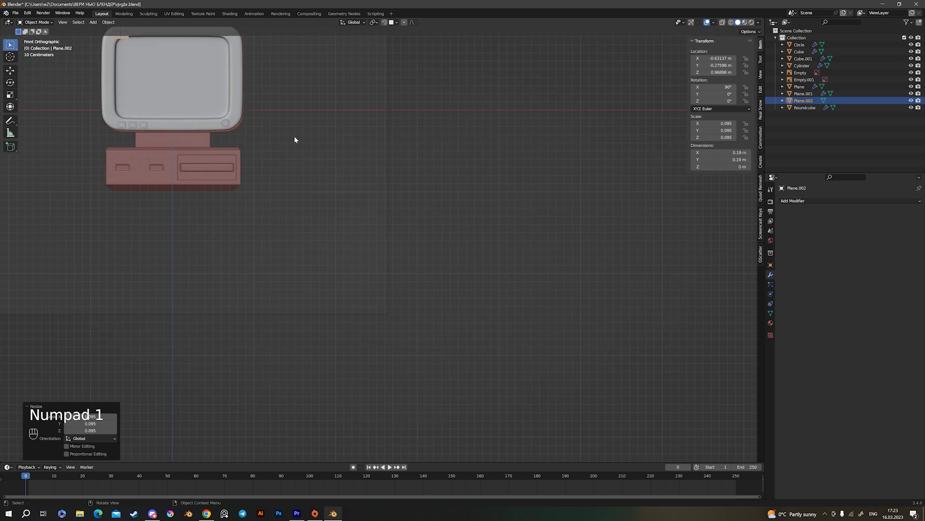
{"action": "key", "text": "KP_Decimal"}
{"action": "key", "text": "alt+z"}
{"action": "scroll", "coordinate": [414, 209], "scroll_direction": "down", "scroll_amount": 6}
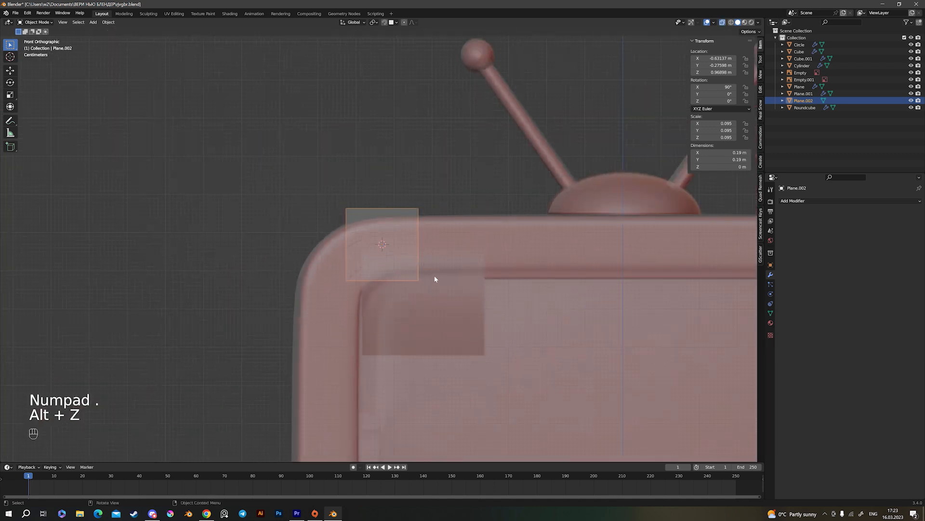
{"action": "key", "text": "s"}
{"action": "left_click", "coordinate": [461, 294]}
{"action": "key", "text": "g"}
{"action": "left_click", "coordinate": [506, 339]}
{"action": "key", "text": "s"}
{"action": "left_click", "coordinate": [527, 347]}
{"action": "key", "text": "g"}
{"action": "left_click", "coordinate": [519, 349]}
{"action": "key", "text": "s"}
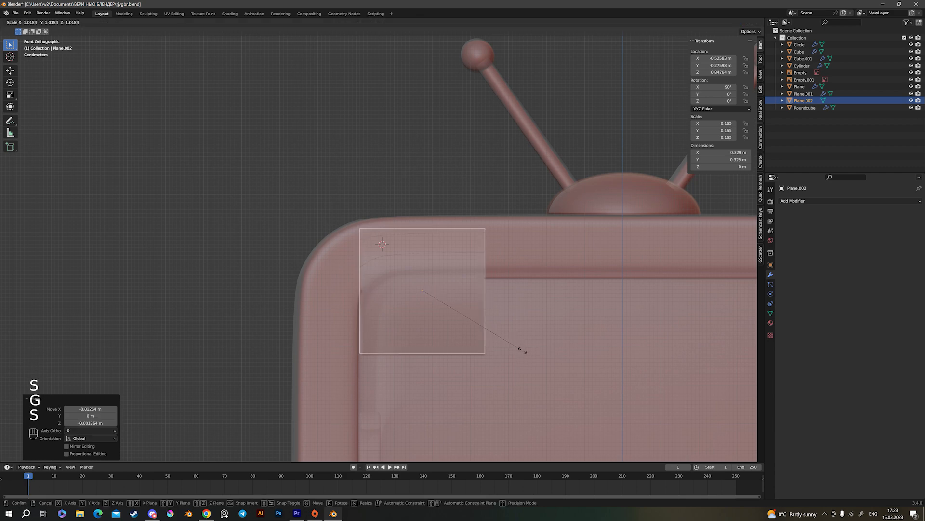
{"action": "left_click", "coordinate": [522, 349]}
{"action": "key", "text": "alt+z"}
Add 12 evenly spaced horizontal loop cuts across the note plane
{"action": "scroll", "coordinate": [520, 347], "scroll_direction": "down", "scroll_amount": 6}
{"action": "middle_click_drag", "start_coordinate": [519, 347], "coordinate": [557, 339]}
{"action": "scroll", "coordinate": [558, 339], "scroll_direction": "up", "scroll_amount": 7}
{"action": "key", "text": "Tab"}
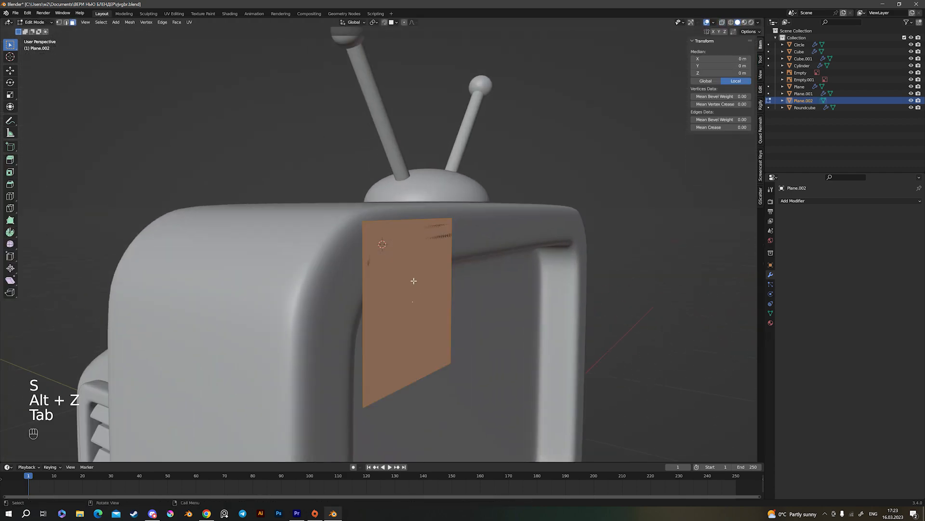
{"action": "key", "text": "ctrl+r"}
{"action": "scroll", "coordinate": [364, 273], "scroll_direction": "up", "scroll_amount": 7}
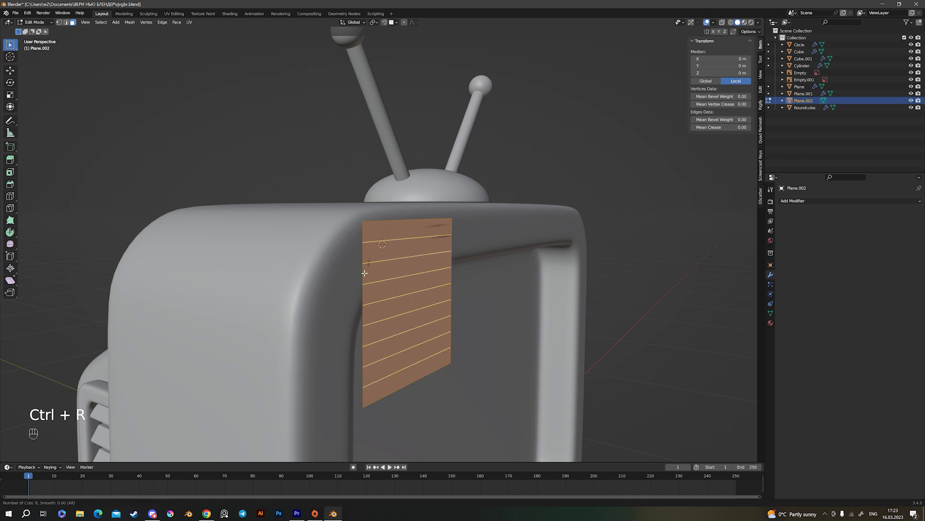
{"action": "scroll", "coordinate": [365, 272], "scroll_direction": "up", "scroll_amount": 1}
{"action": "scroll", "coordinate": [365, 272], "scroll_direction": "up", "scroll_amount": 2}
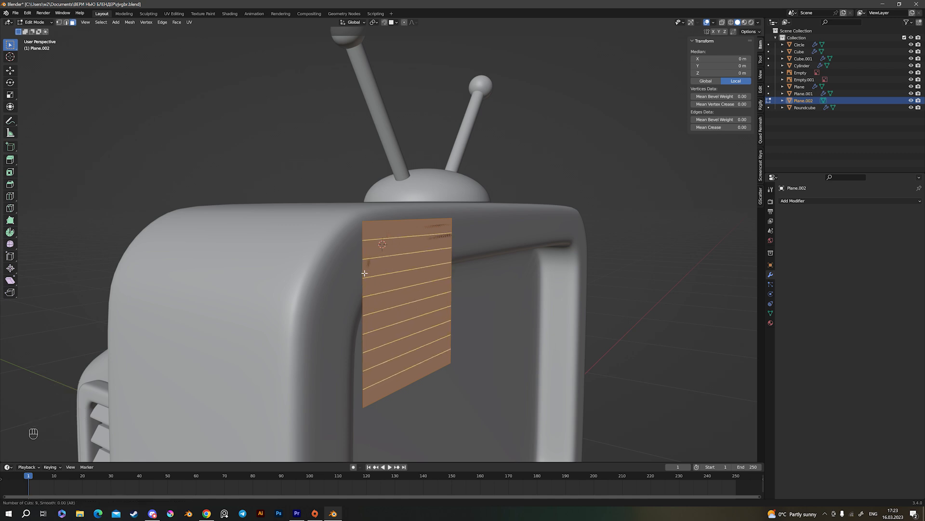
{"action": "scroll", "coordinate": [365, 273], "scroll_direction": "up", "scroll_amount": 1}
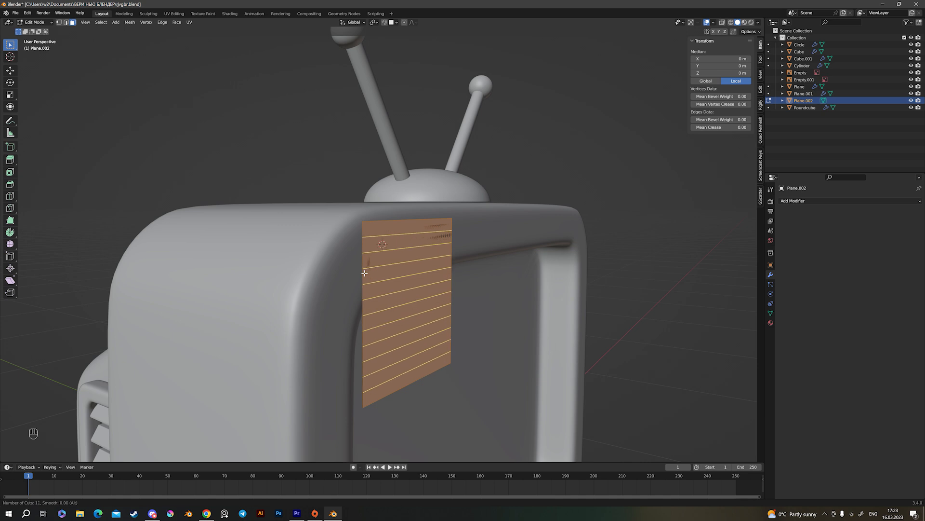
{"action": "left_click", "coordinate": [364, 273]}
{"action": "right_click", "coordinate": [450, 293]}
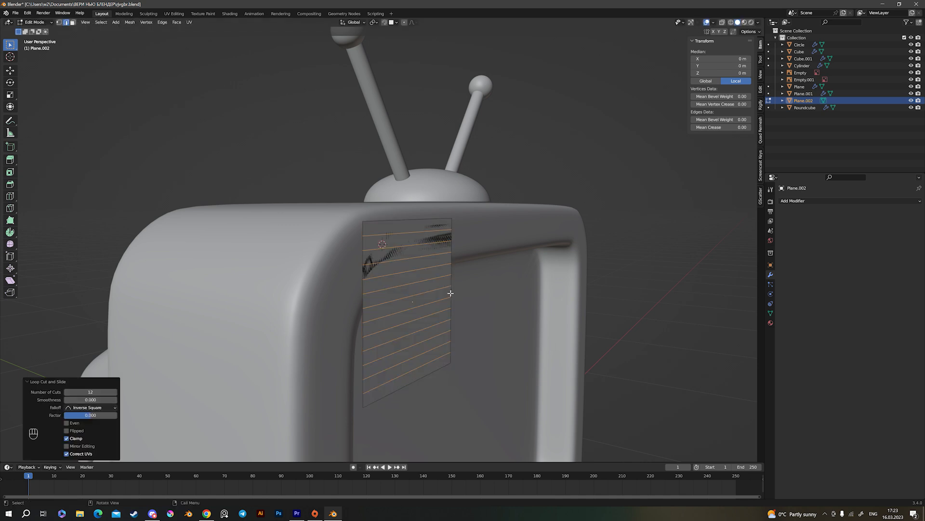
Select the note plane's bottom edge and enable proportional editing with Sharp falloff
{"action": "scroll", "coordinate": [398, 150], "scroll_direction": "down", "scroll_amount": 2}
{"action": "key", "text": "Tab"}
{"action": "key", "text": "Tab"}
{"action": "key", "text": "2"}
{"action": "left_click", "coordinate": [407, 342]}
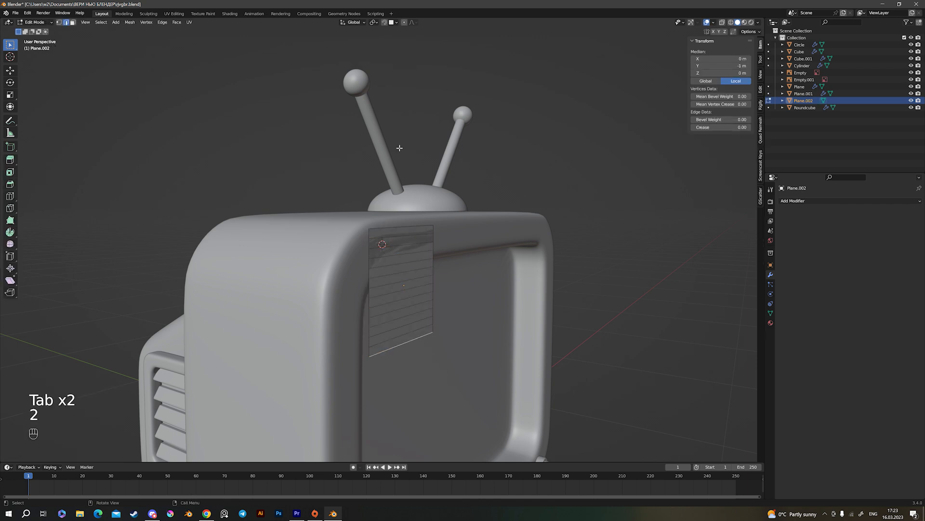
{"action": "left_click", "coordinate": [412, 22]}
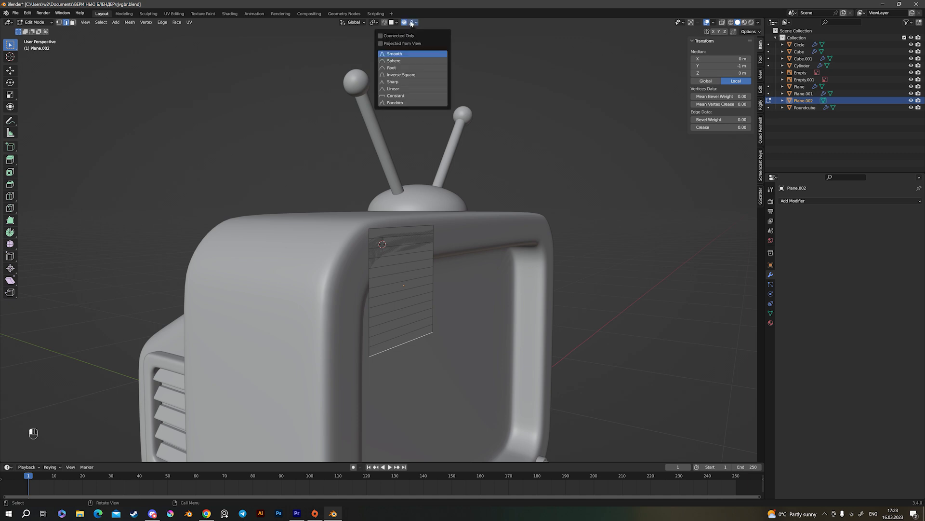
{"action": "left_click", "coordinate": [409, 81]}
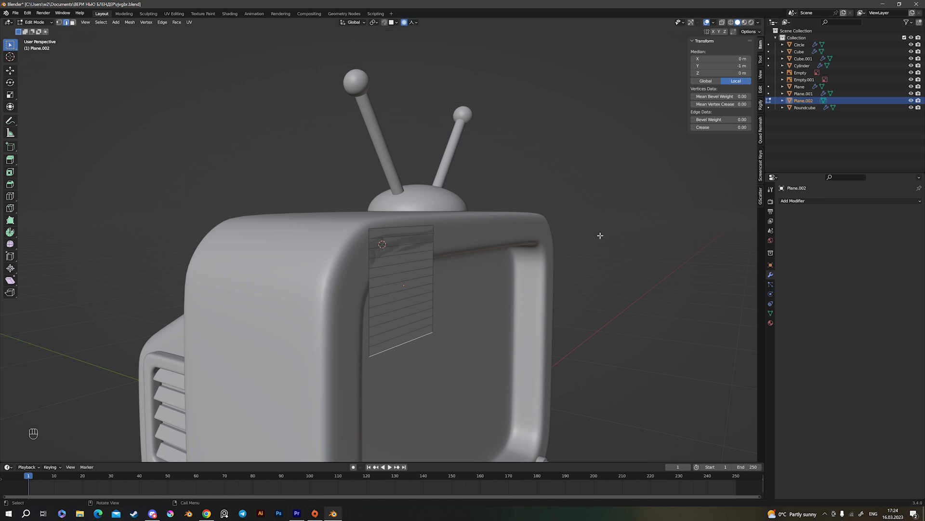
Curl the note's bottom edge about 0.08 m outward along Y with a proportional editing radius of about 0.29 m
{"action": "middle_click_drag", "start_coordinate": [467, 325], "coordinate": [448, 318]}
{"action": "key", "text": "g"}
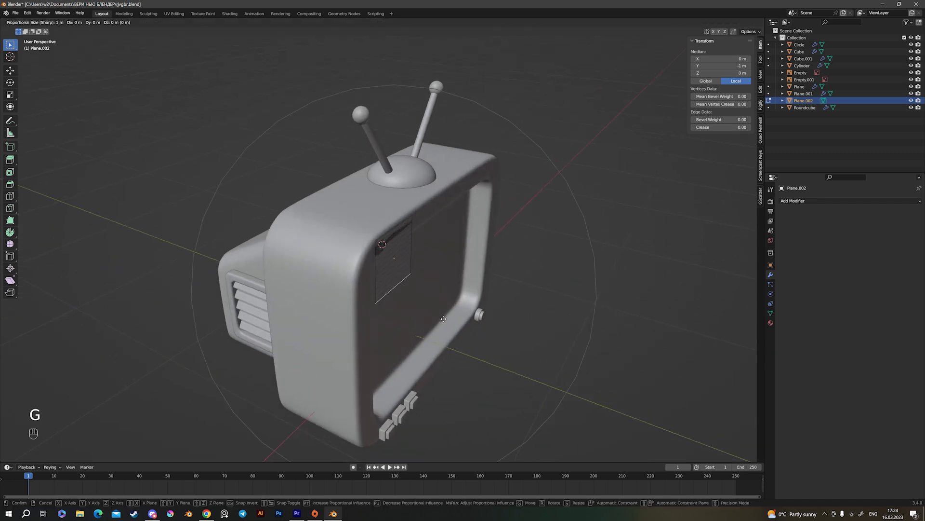
{"action": "scroll", "coordinate": [453, 323], "scroll_direction": "up", "scroll_amount": 12}
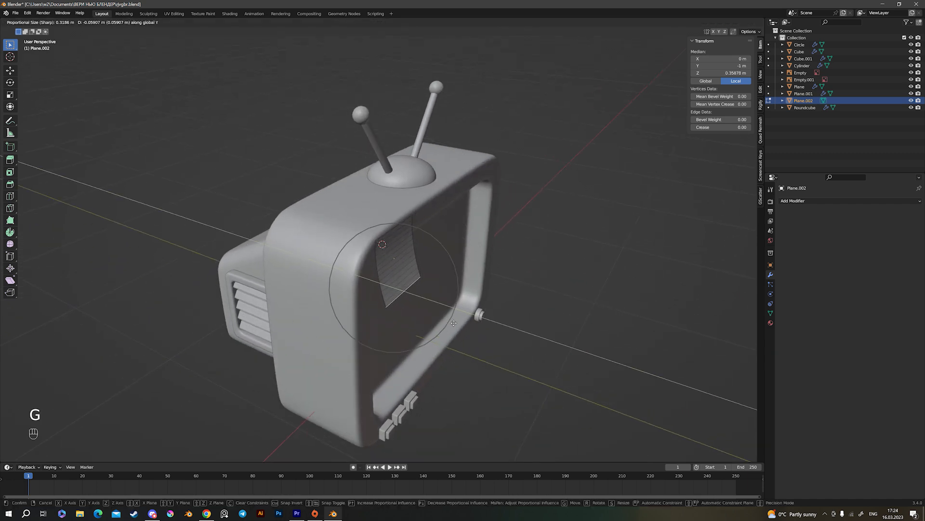
{"action": "scroll", "coordinate": [454, 325], "scroll_direction": "up", "scroll_amount": 1}
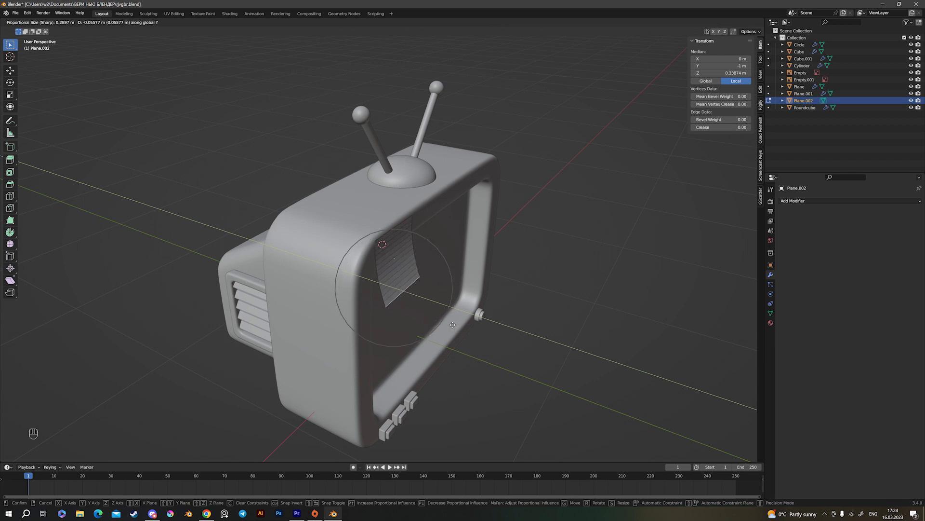
{"action": "left_click", "coordinate": [457, 328]}
{"action": "middle_click_drag", "start_coordinate": [445, 318], "coordinate": [446, 279]}
Return to Object Mode and apply Shade Smooth to the curled note
{"action": "key", "text": "Tab"}
{"action": "scroll", "coordinate": [433, 273], "scroll_direction": "up", "scroll_amount": 2}
{"action": "scroll", "coordinate": [458, 302], "scroll_direction": "up", "scroll_amount": 2}
{"action": "right_click", "coordinate": [447, 292]}
{"action": "left_click", "coordinate": [434, 253]}
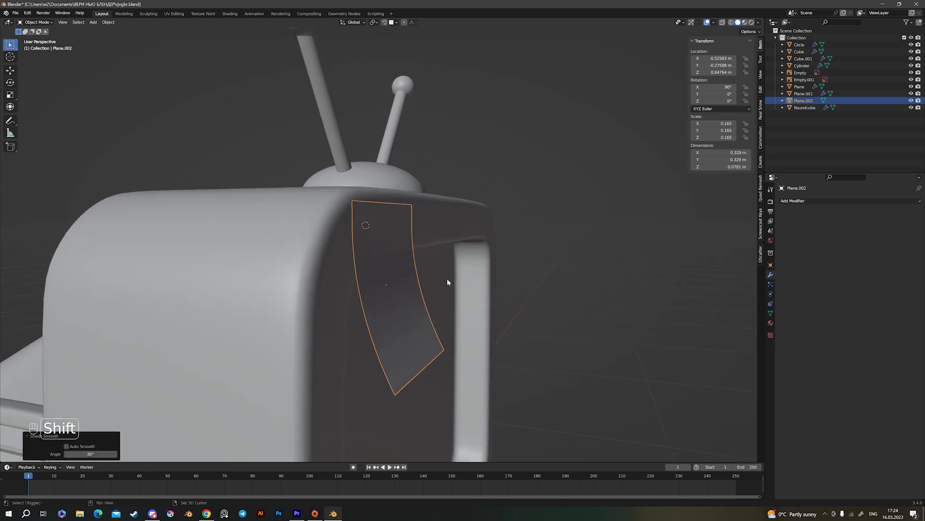
Move the note slightly forward along Y to about -0.281 m, just in front of the bezel
{"action": "scroll", "coordinate": [431, 281], "scroll_direction": "up", "scroll_amount": 2}
{"action": "key", "text": "g"}
{"action": "key", "text": "x"}
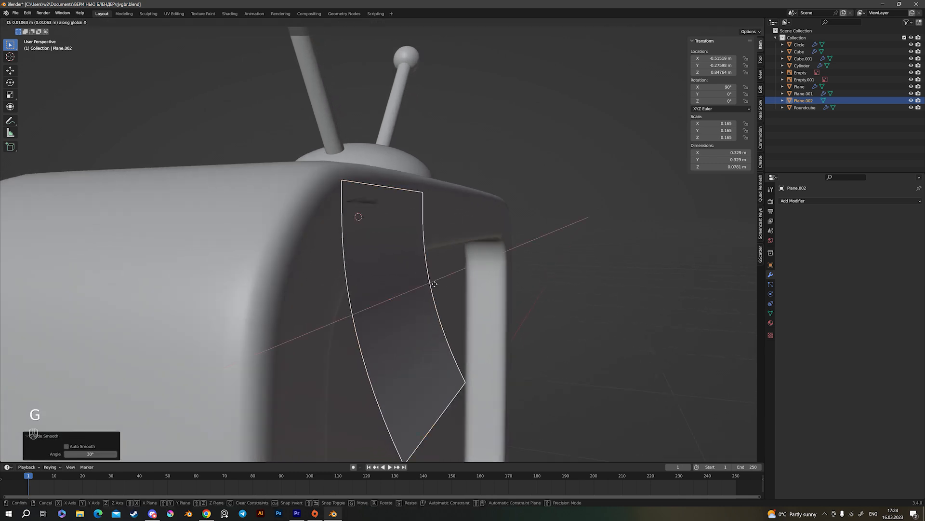
{"action": "key", "text": "y"}
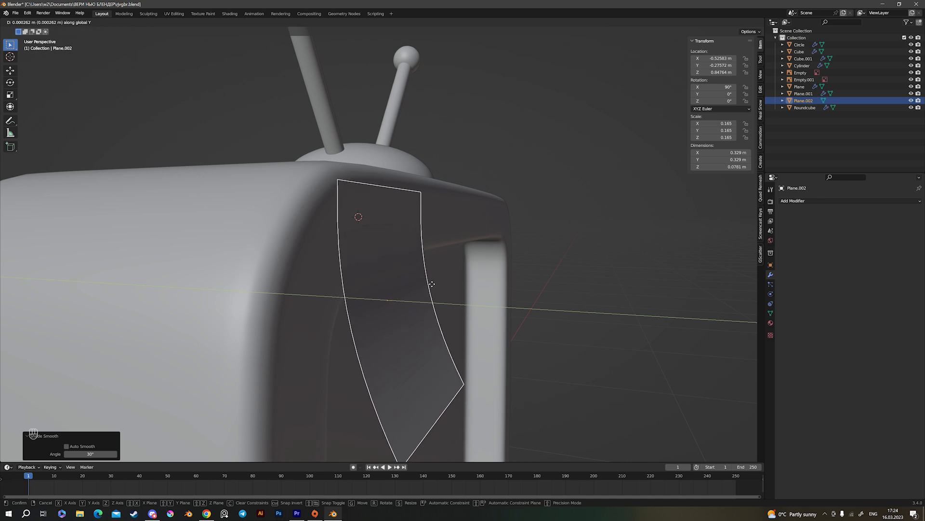
{"action": "left_click", "coordinate": [436, 285]}
{"action": "scroll", "coordinate": [520, 270], "scroll_direction": "down", "scroll_amount": 5}
{"action": "left_click", "coordinate": [535, 271]}
{"action": "middle_click_drag", "start_coordinate": [542, 273], "coordinate": [460, 282]}
{"action": "left_click", "coordinate": [426, 263]}
{"action": "key", "text": "s"}
{"action": "right_click", "coordinate": [419, 260]}
{"action": "middle_click_drag", "start_coordinate": [419, 260], "coordinate": [463, 239]}
{"action": "key", "text": "Tab"}
{"action": "key", "text": "2"}
{"action": "scroll", "coordinate": [406, 228], "scroll_direction": "down", "scroll_amount": 2}
{"action": "key", "text": "Tab"}
{"action": "scroll", "coordinate": [426, 267], "scroll_direction": "up", "scroll_amount": 5}
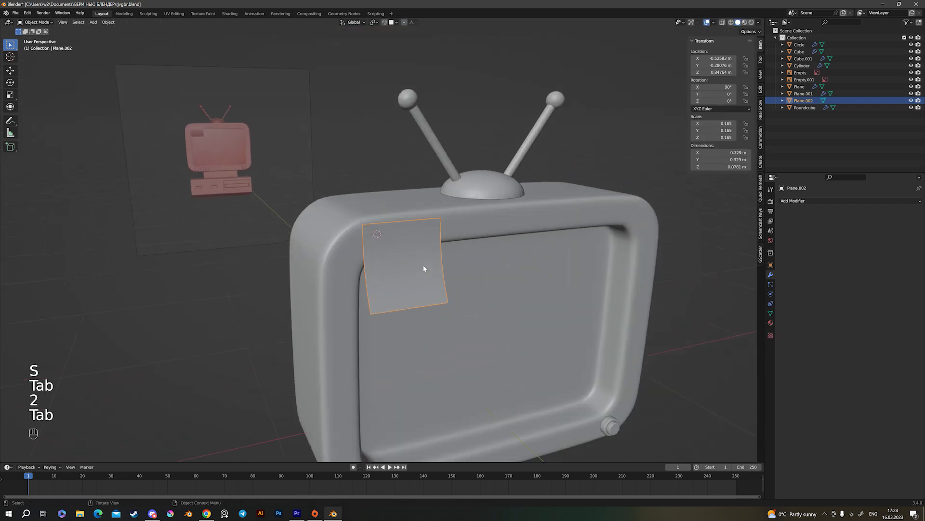
Inspect the curled note against the monitor's bezel from several angles and clear the selection
{"action": "middle_click_drag", "start_coordinate": [381, 227], "coordinate": [339, 237]}
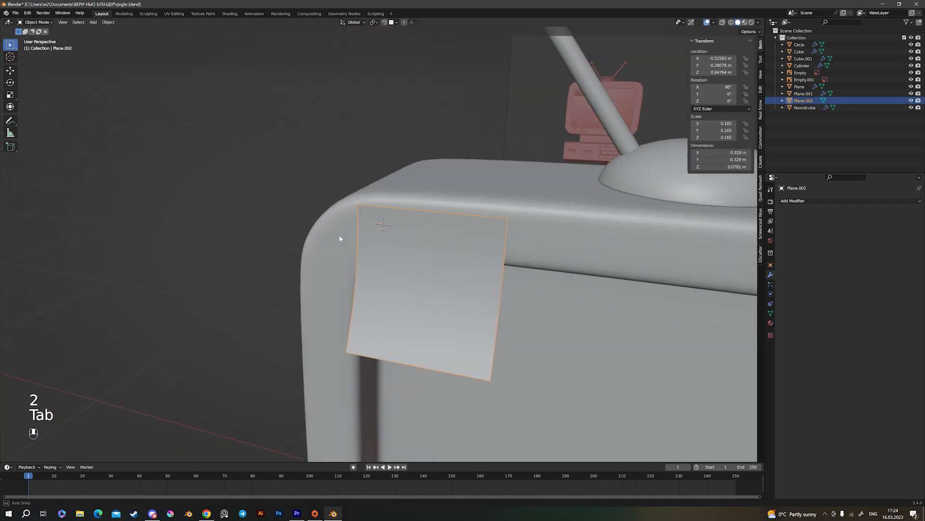
{"action": "scroll", "coordinate": [340, 237], "scroll_direction": "down", "scroll_amount": 8}
{"action": "middle_click_drag", "start_coordinate": [401, 260], "coordinate": [473, 263]}
{"action": "scroll", "coordinate": [473, 263], "scroll_direction": "down", "scroll_amount": 6}
{"action": "left_click", "coordinate": [472, 263]}
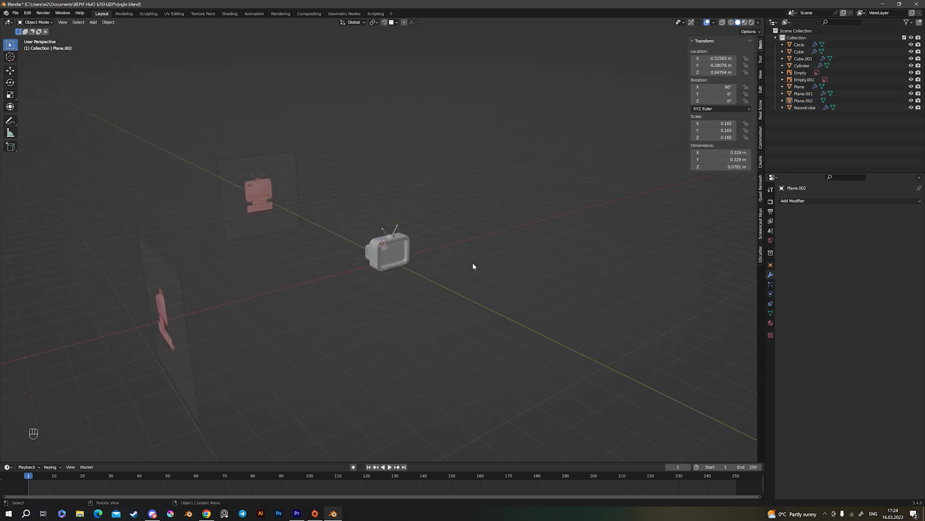
{"action": "scroll", "coordinate": [474, 265], "scroll_direction": "up", "scroll_amount": 5}
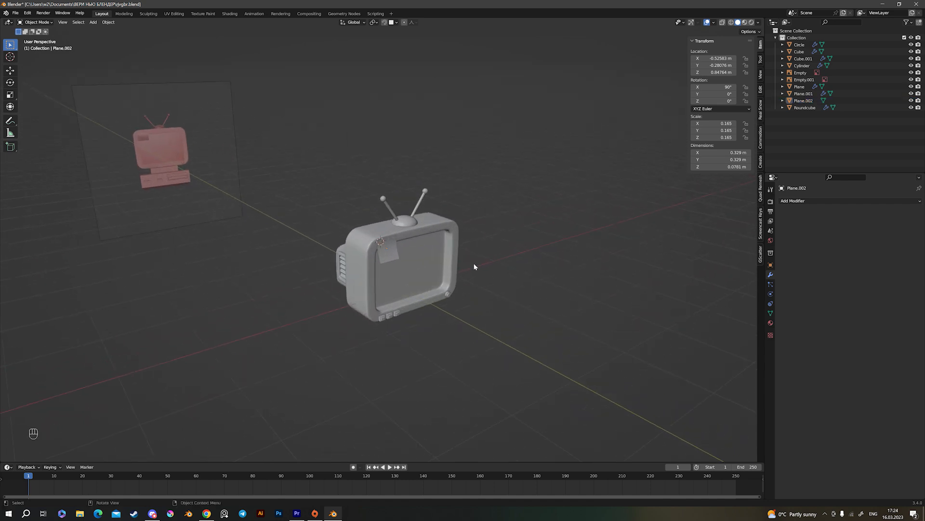